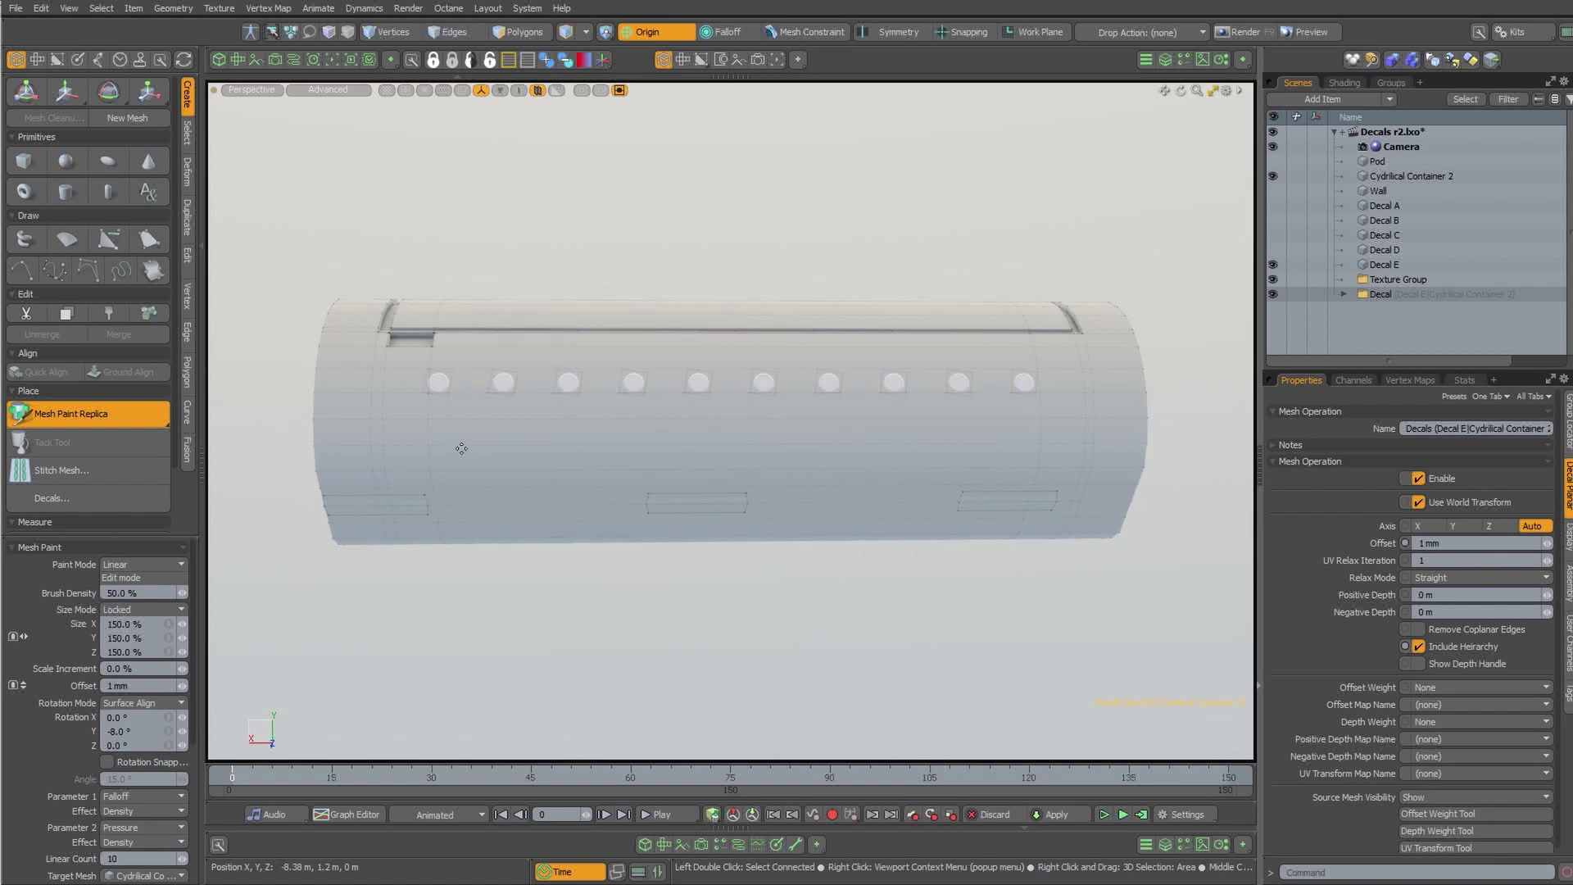
Paint a straight row of ten decal replicas along the cylindrical container, just below the existing row
left_click_drag(435, 439, 1029, 430)
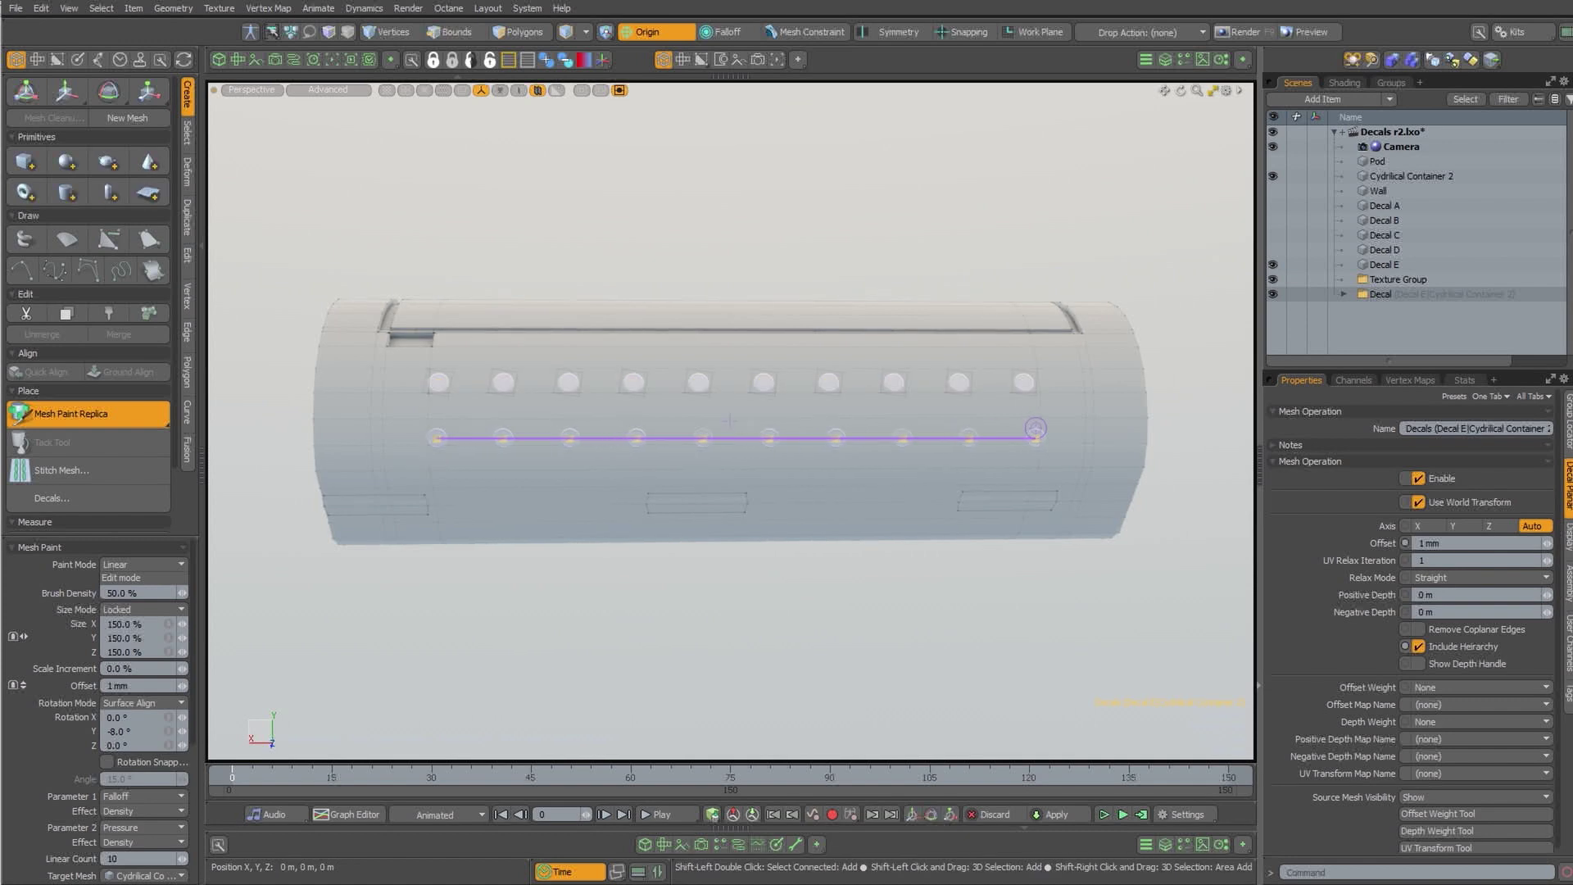
left_click(858, 631)
left_click_drag(767, 532, 730, 421, "alt")
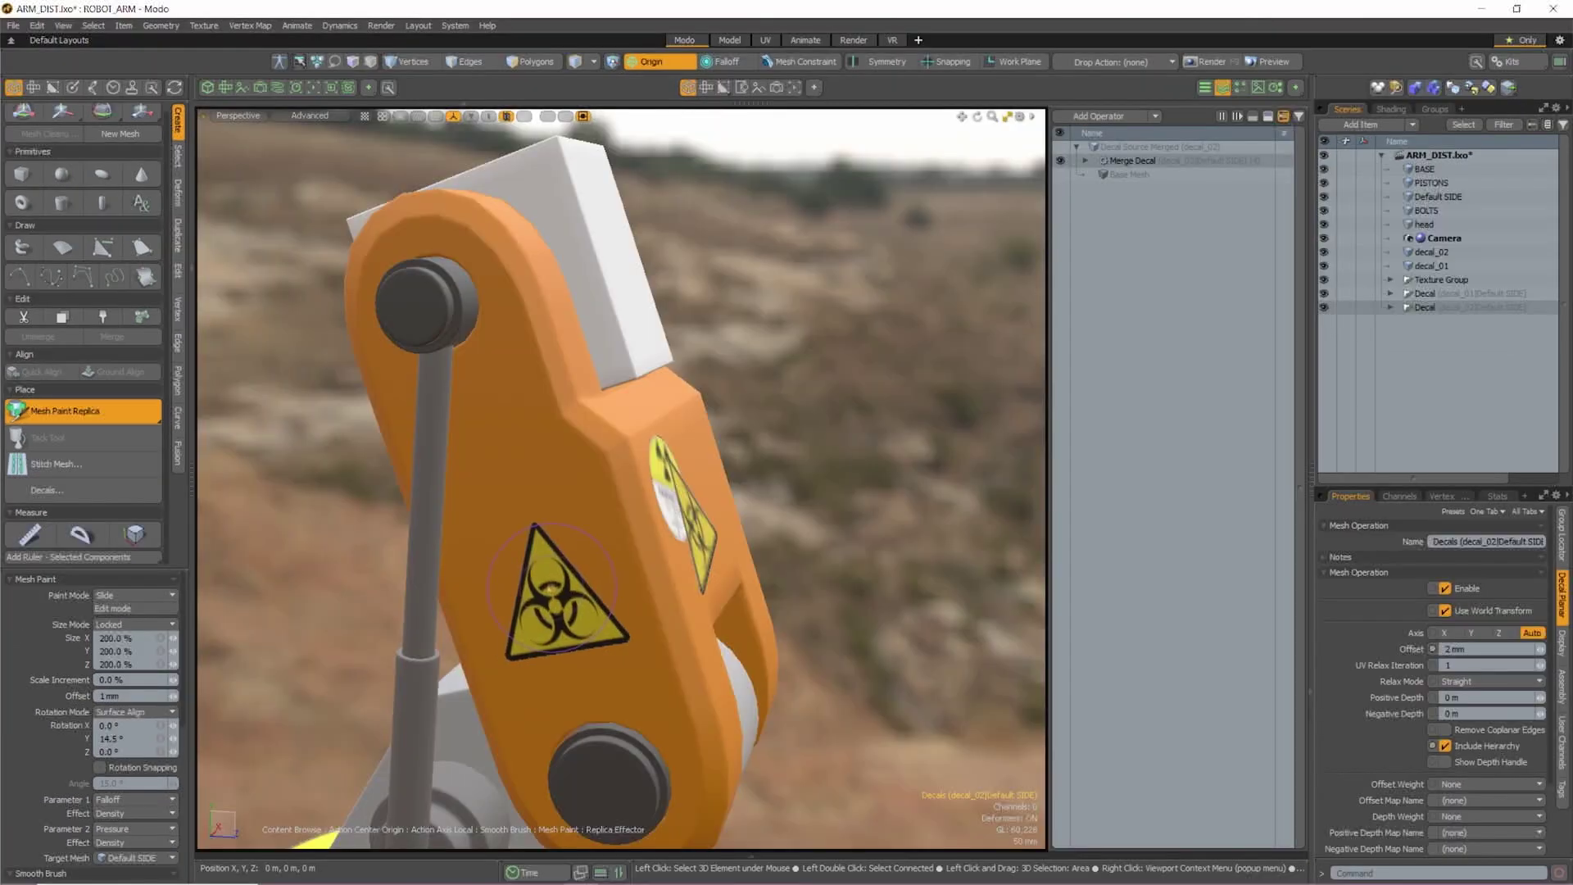
Move the biohazard decal so it overlaps the radioactive decal on the arm, and set its decal offset to 2 mm
left_click_drag(551, 583, 819, 648, "alt")
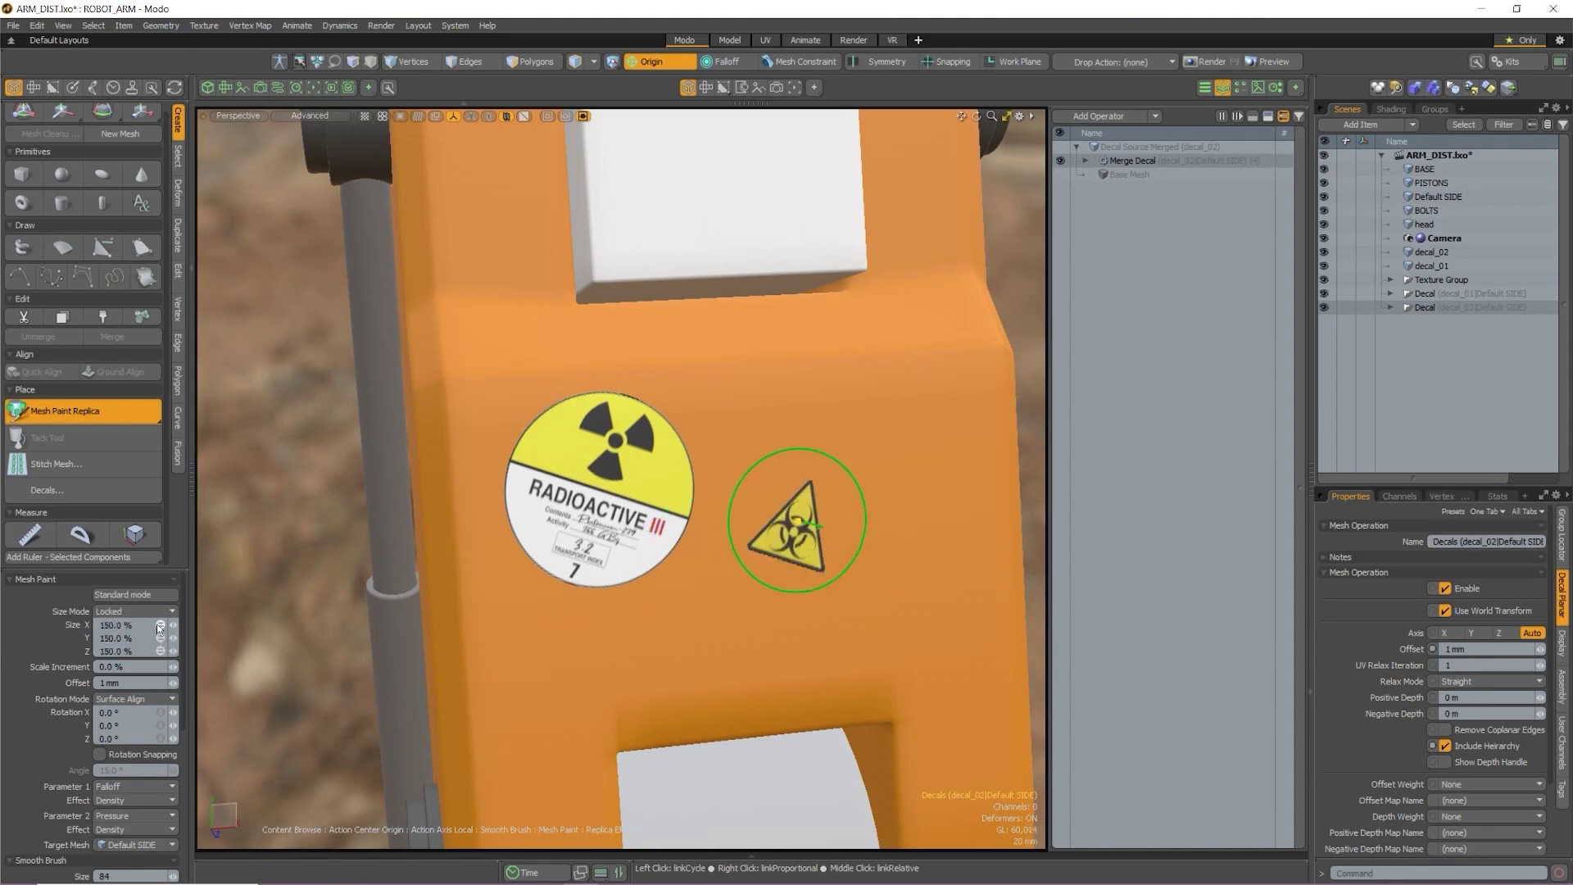
left_click_drag(672, 546, 731, 485)
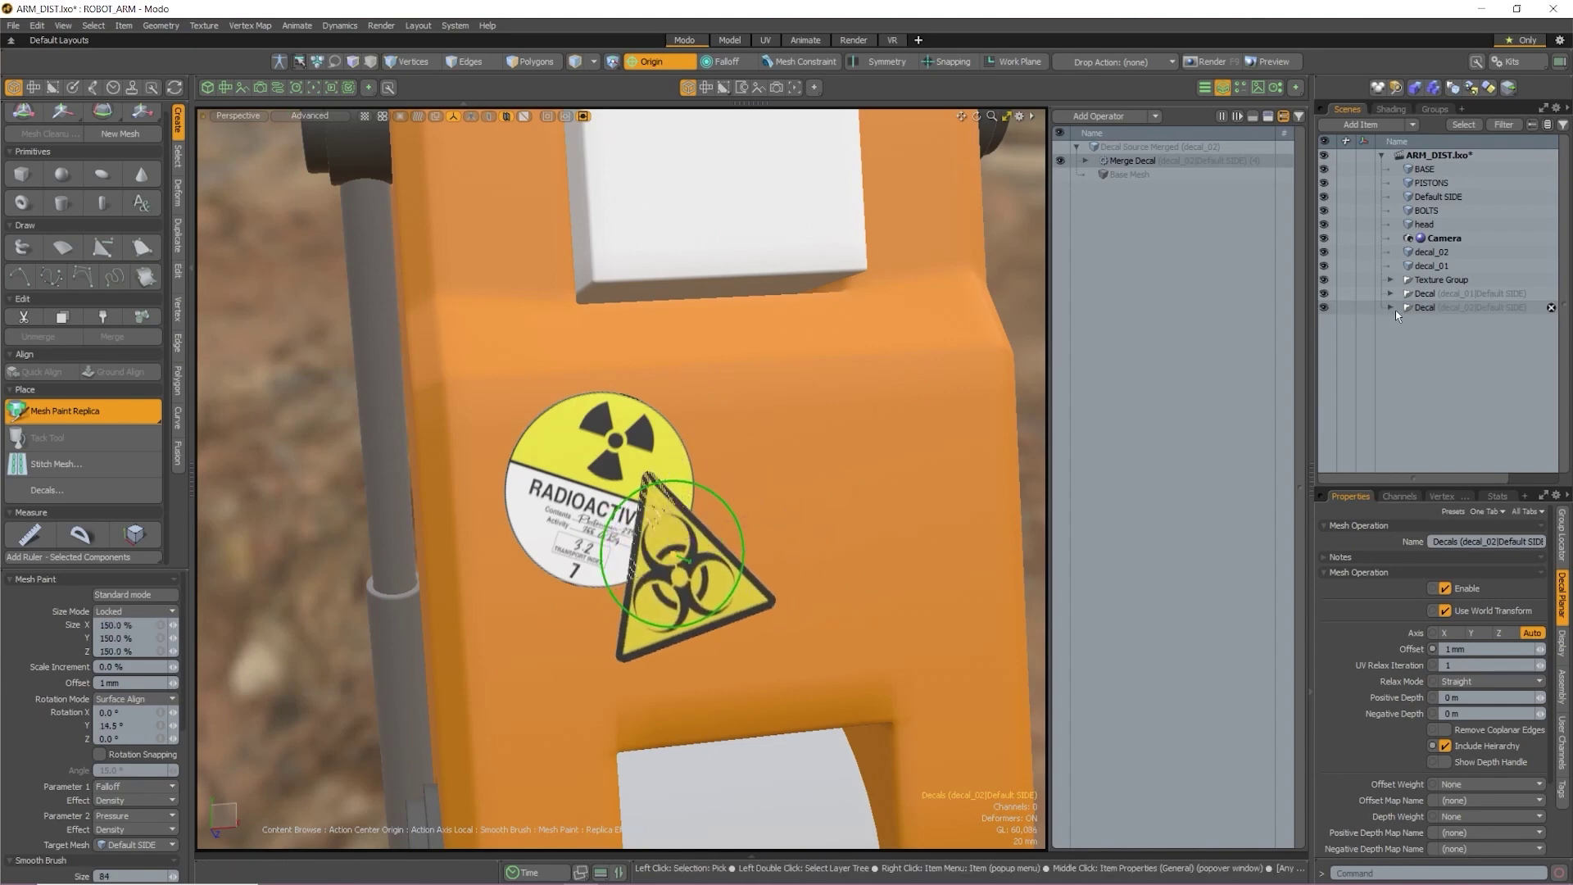
left_click(1463, 649)
type("2")
key("Return")
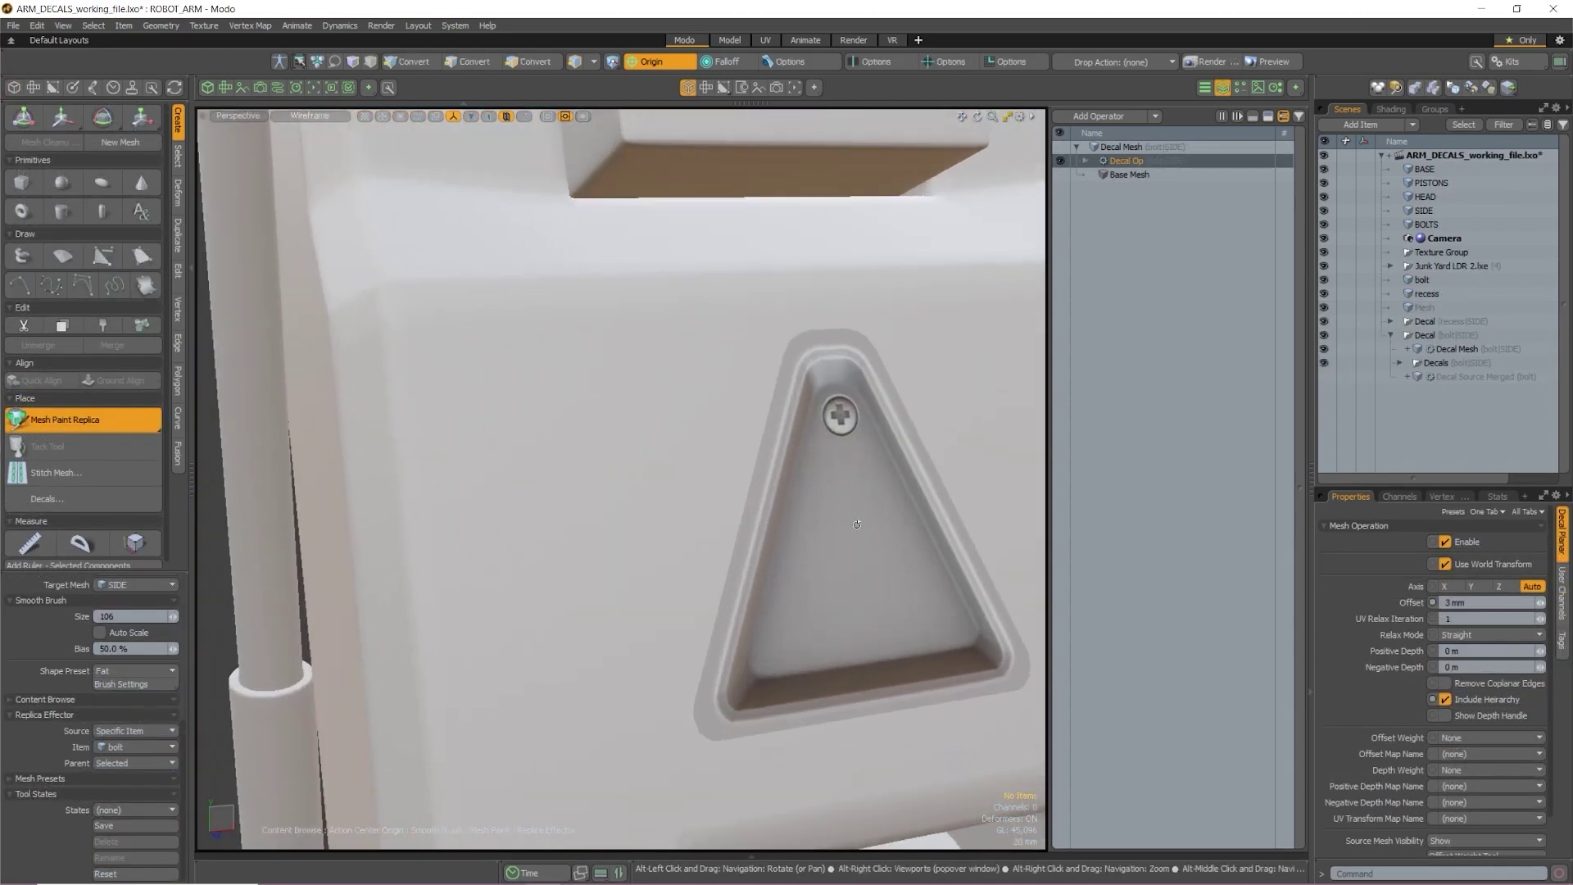
Place bolt replicas in the two empty lower corners of the triangular recess
left_click_drag(857, 524, 827, 491, "alt")
left_click(732, 606)
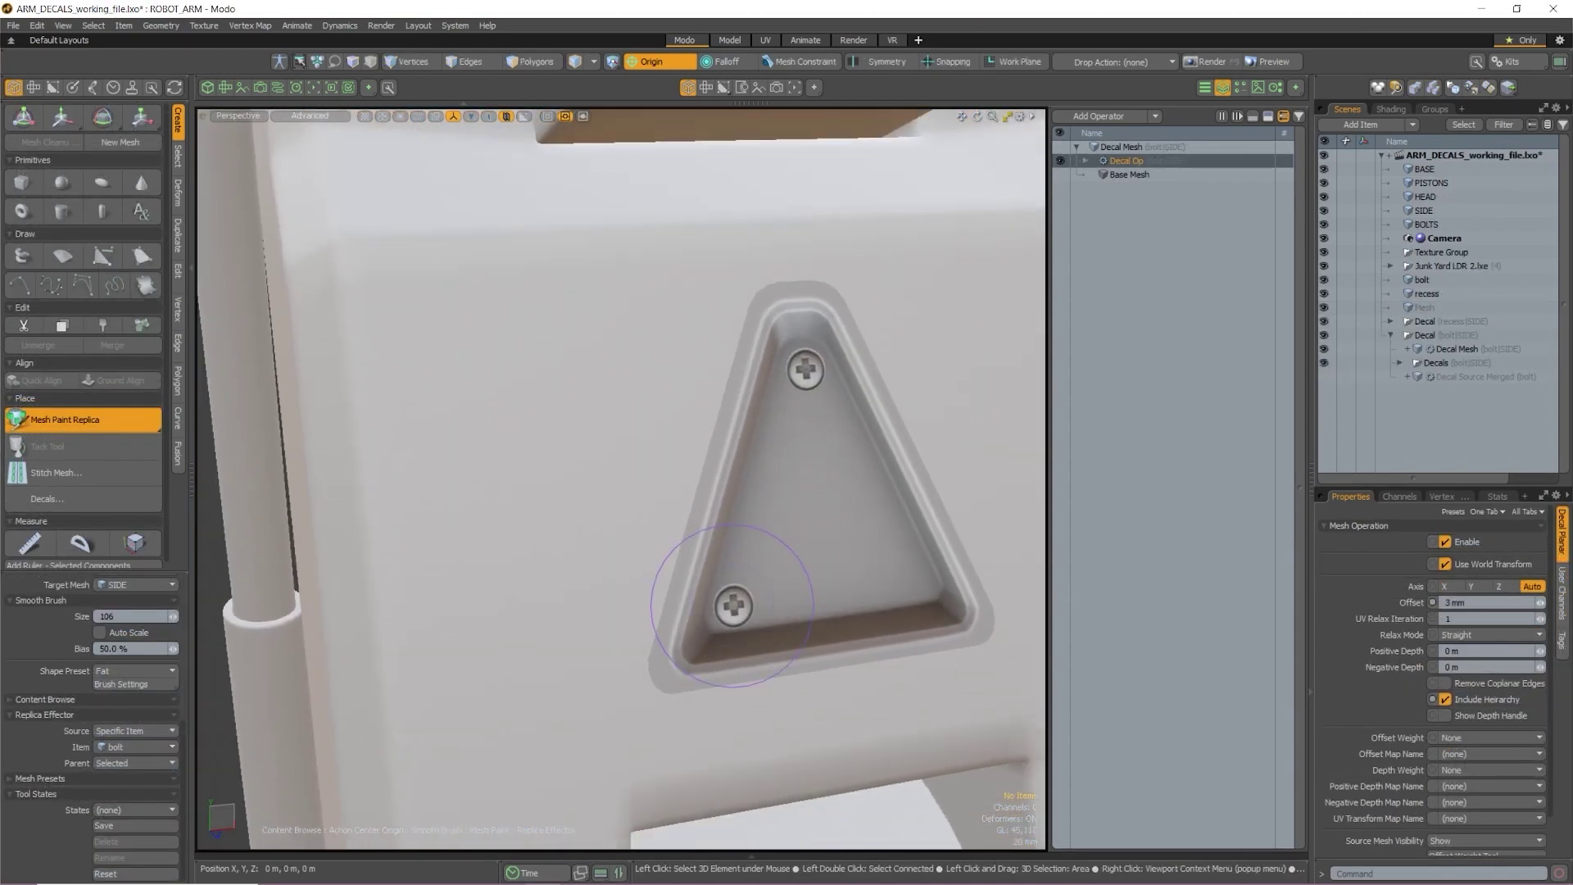
left_click(912, 578)
Edit the three painted recess bolts, scaling them to 50 % and moving each closer to its corner of the triangle
scroll(162, 661, "up", 5)
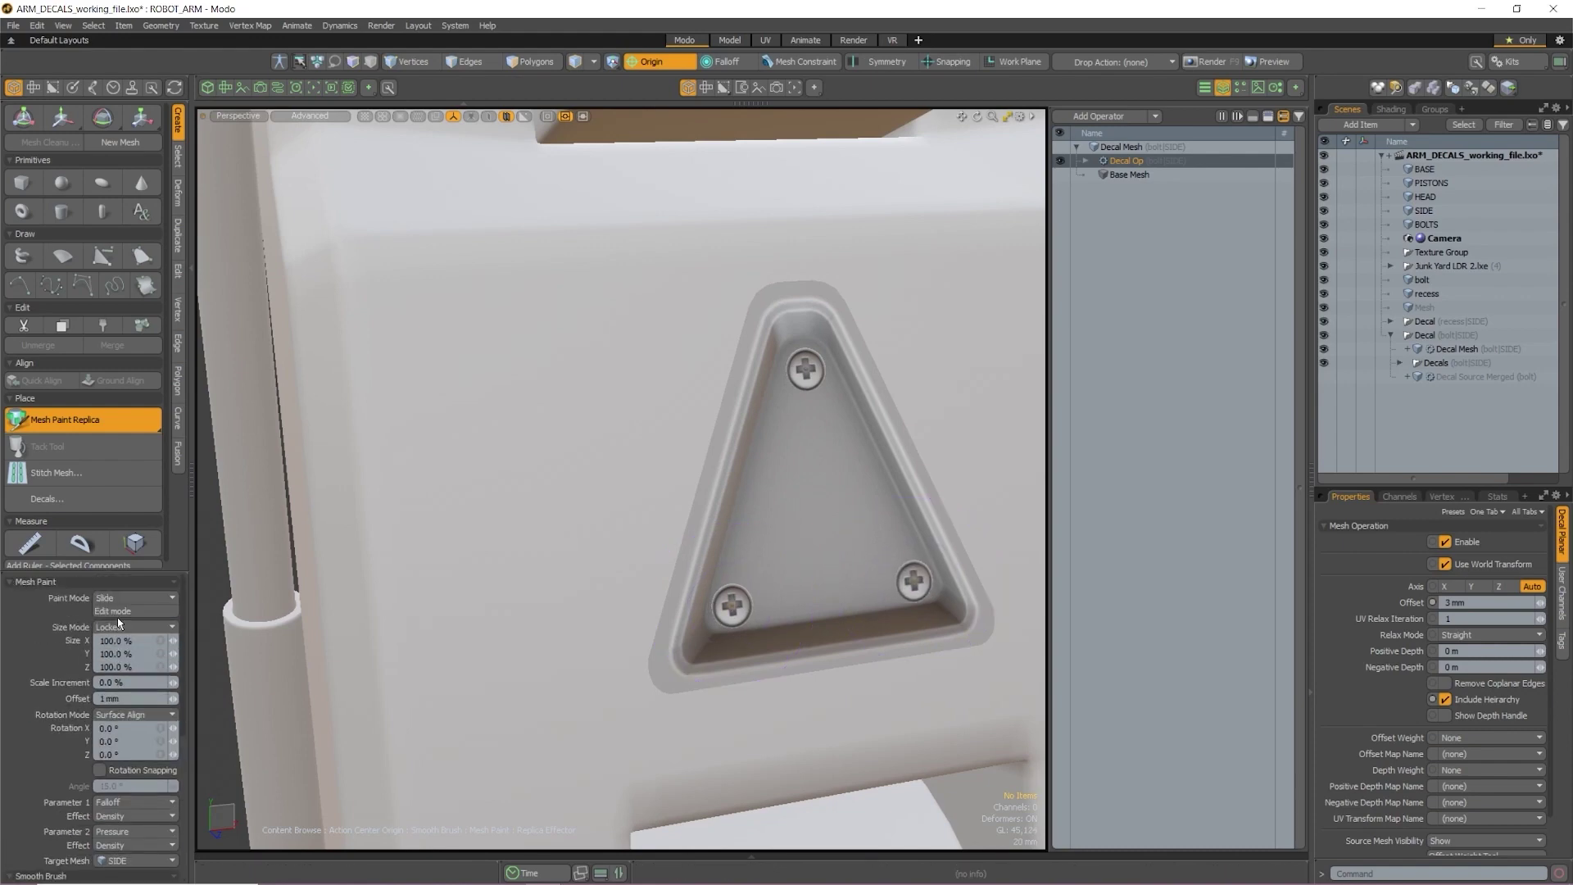
left_click(161, 631)
type("25")
key("Return")
scroll(829, 585, "up", 3)
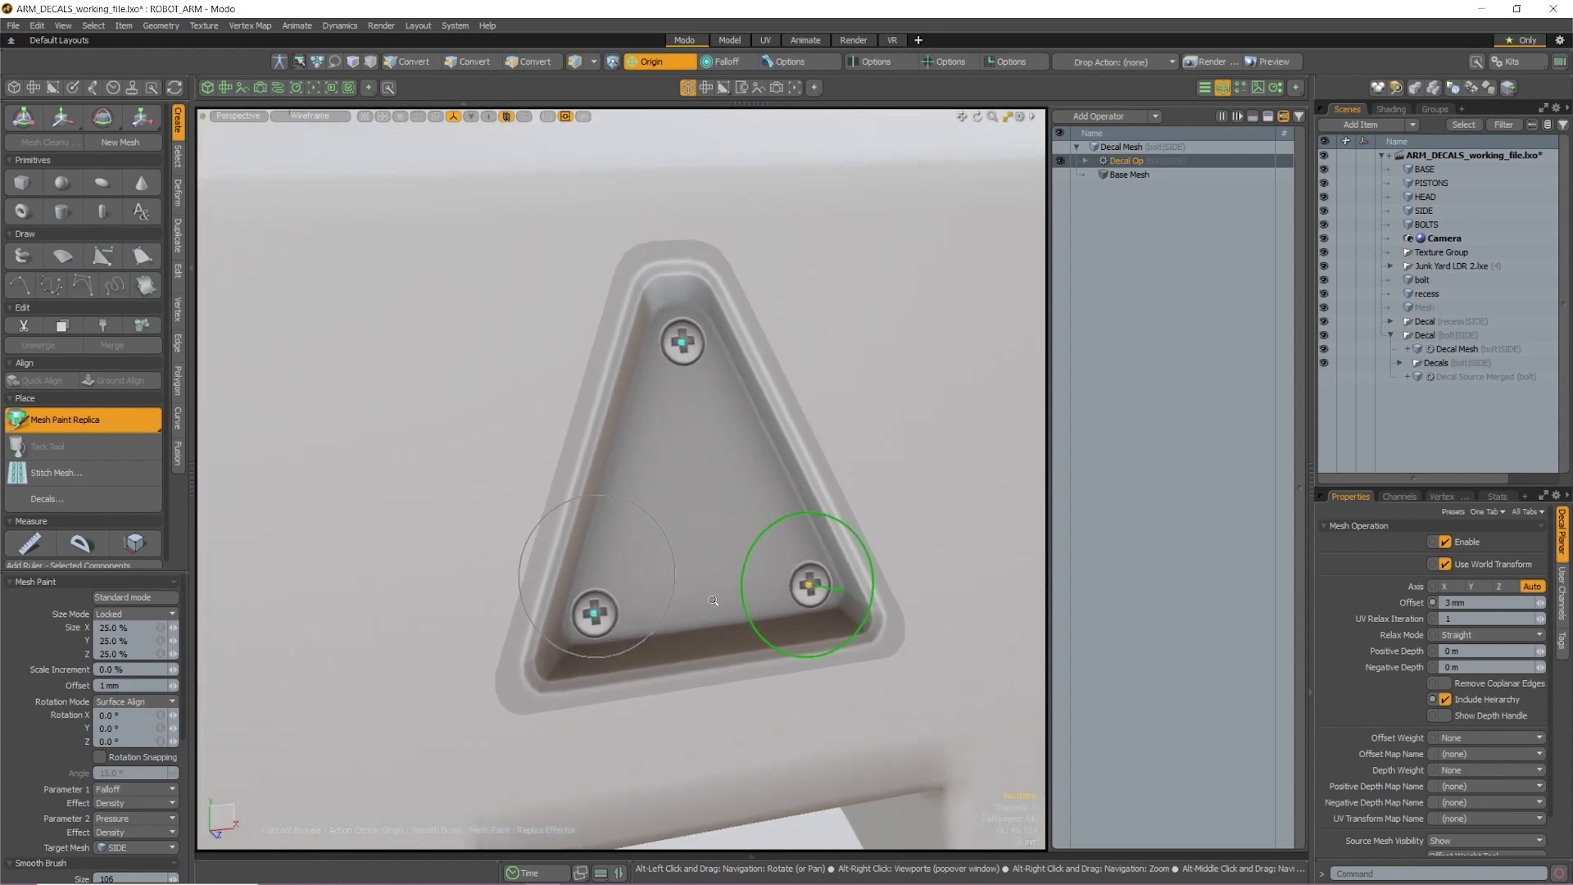
left_click(829, 585)
left_click(566, 619)
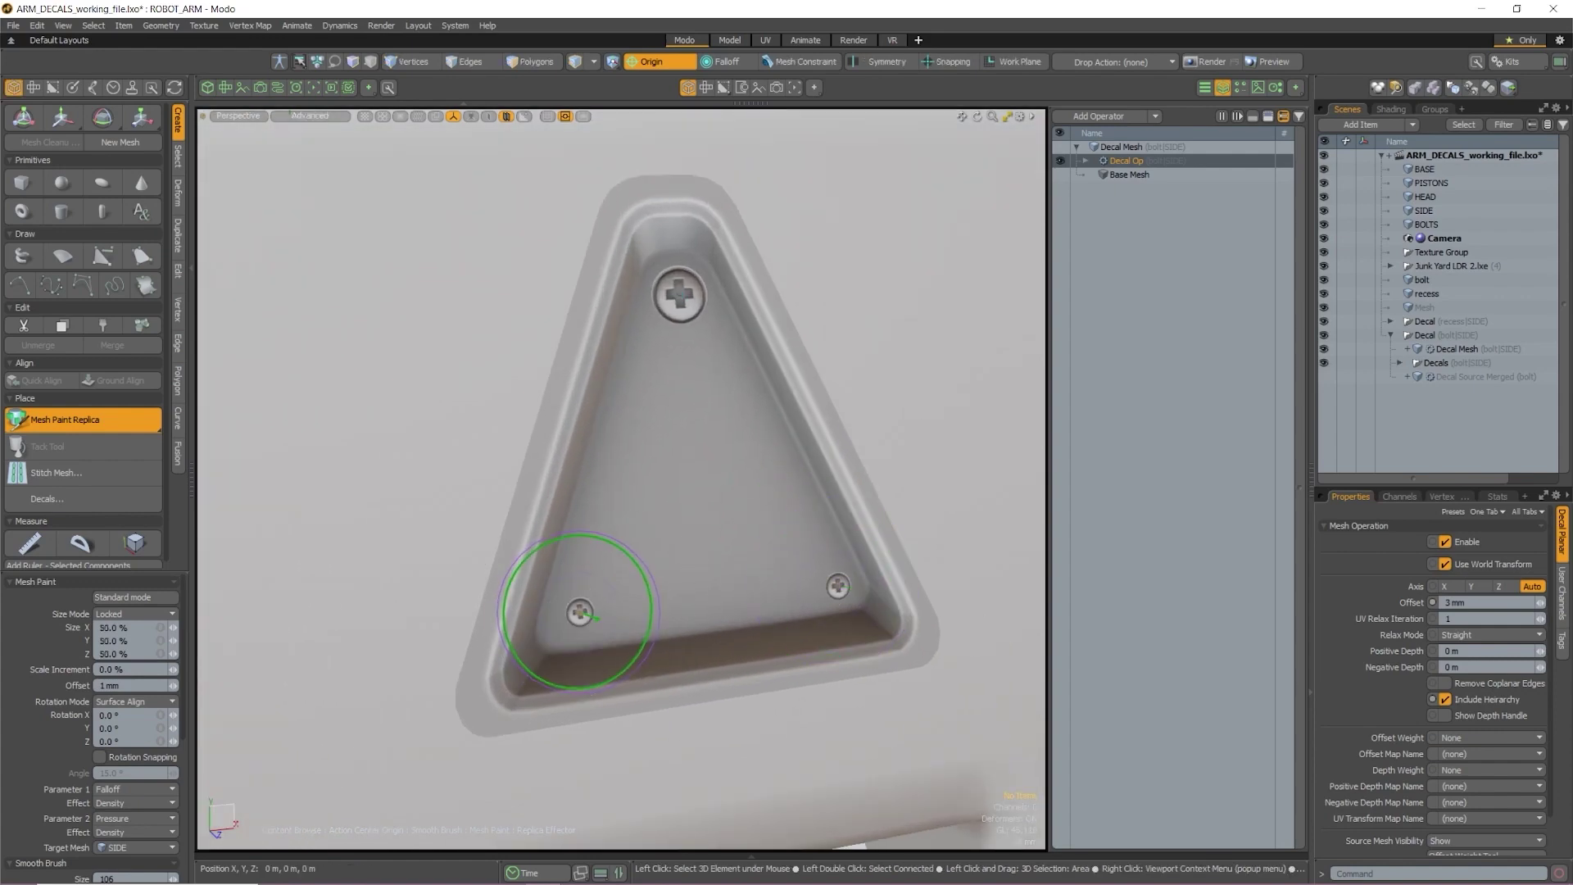
left_click(678, 295)
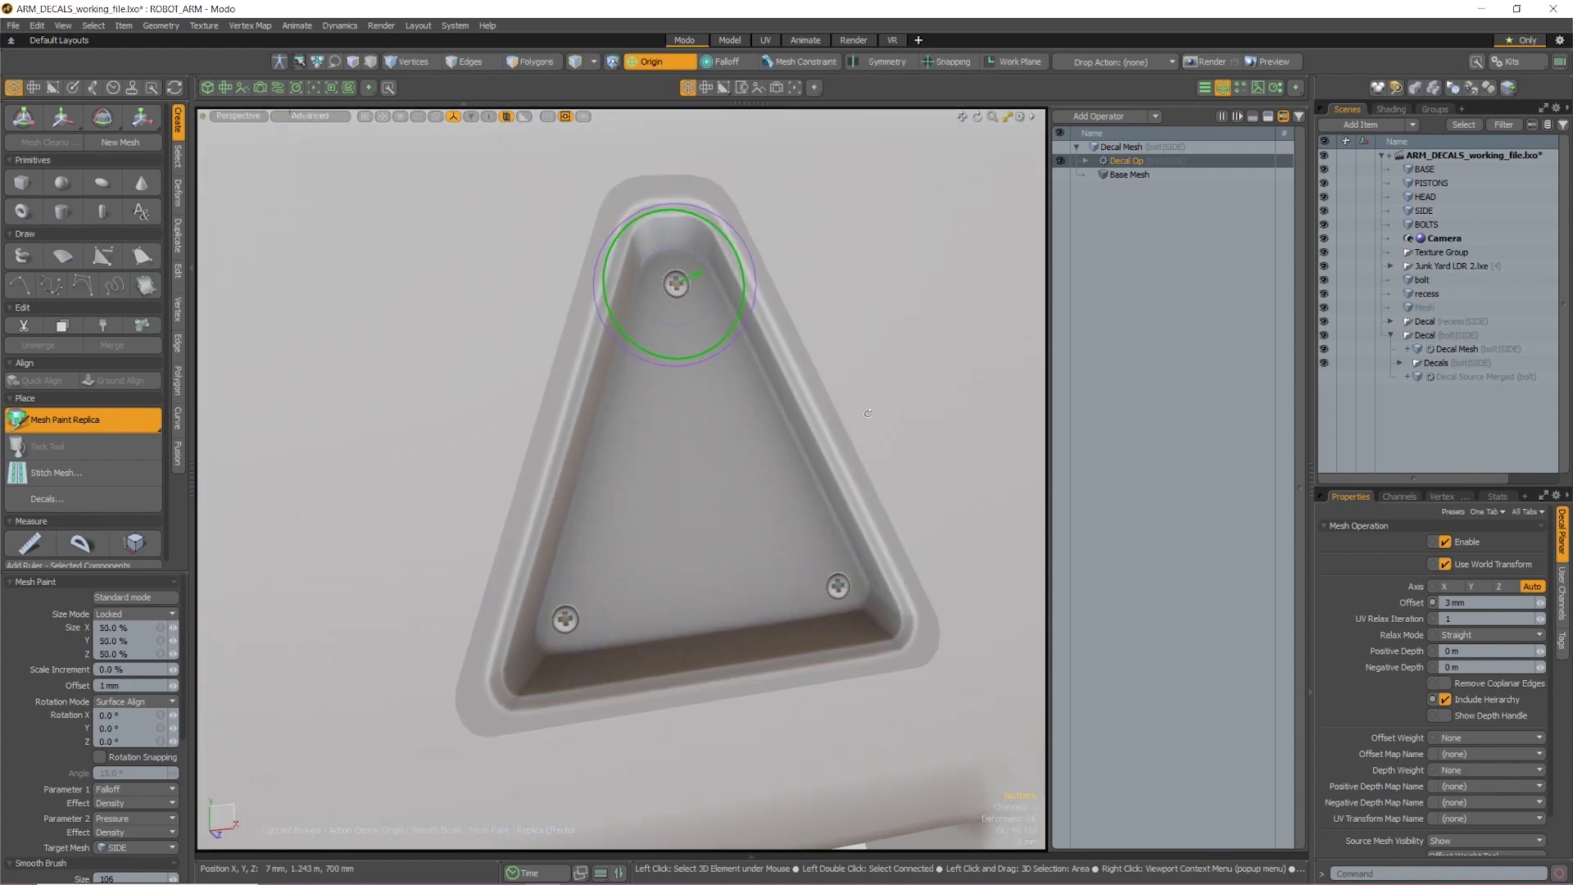
right_click_drag(695, 278, 749, 386, "alt")
key("space")
right_click_drag(848, 496, 822, 484, "alt")
mouse_move(821, 484)
left_mouse_down("alt")
mouse_move(1002, 450)
mouse_move(808, 475)
mouse_move(785, 502)
left_mouse_up("alt")
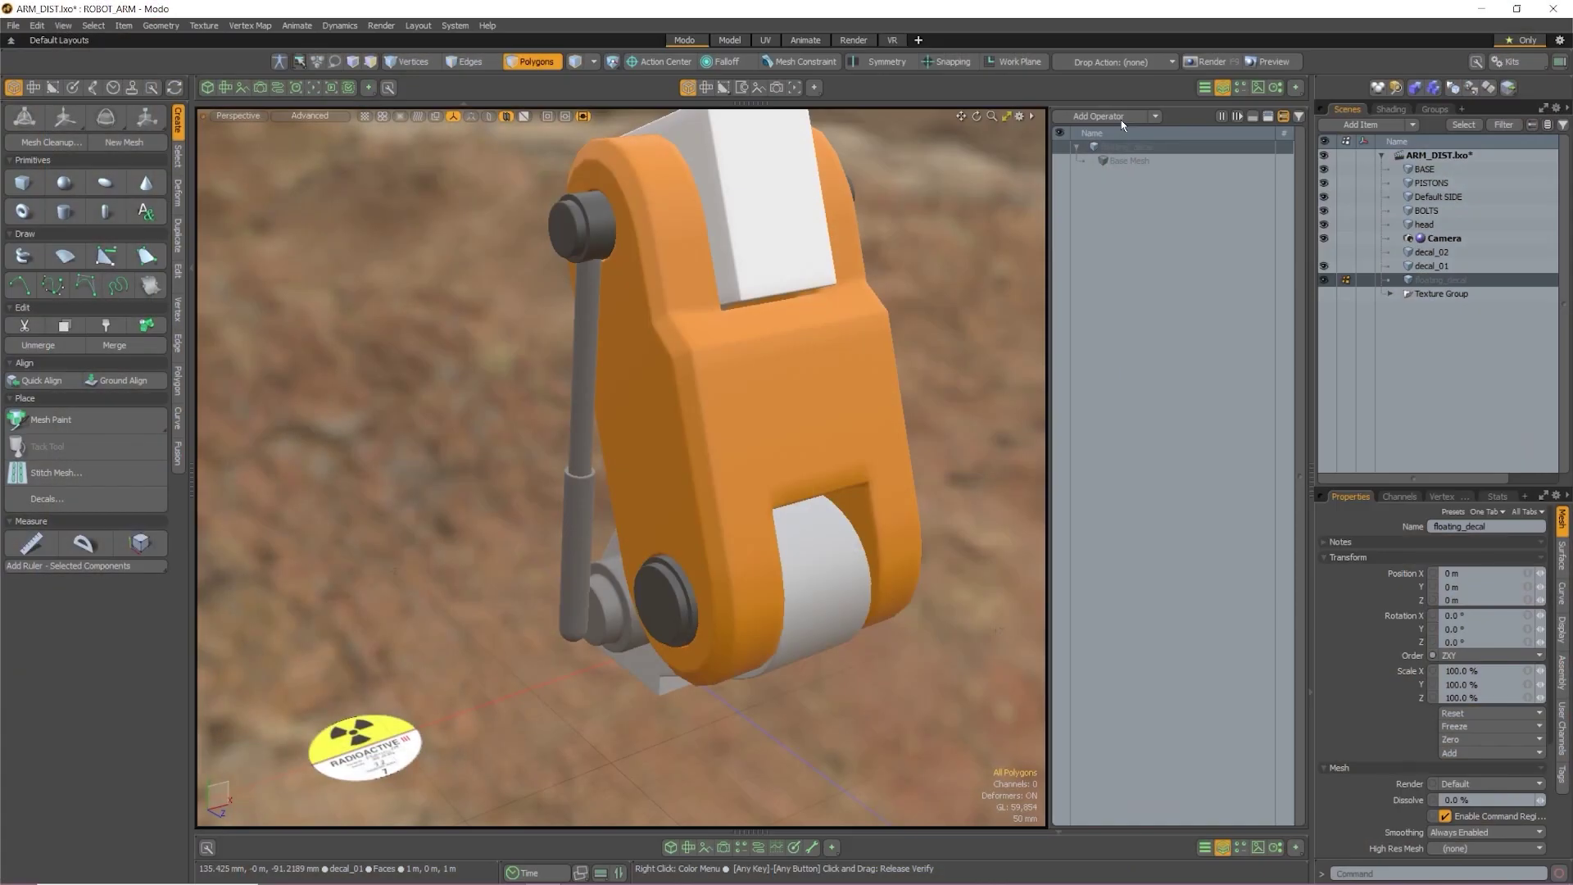
Add a decal planar operator to floating_decal with Default SIDE as the target mesh, decal_01 as the source planar mesh, and an offset
left_click(1121, 119)
double_click(914, 119)
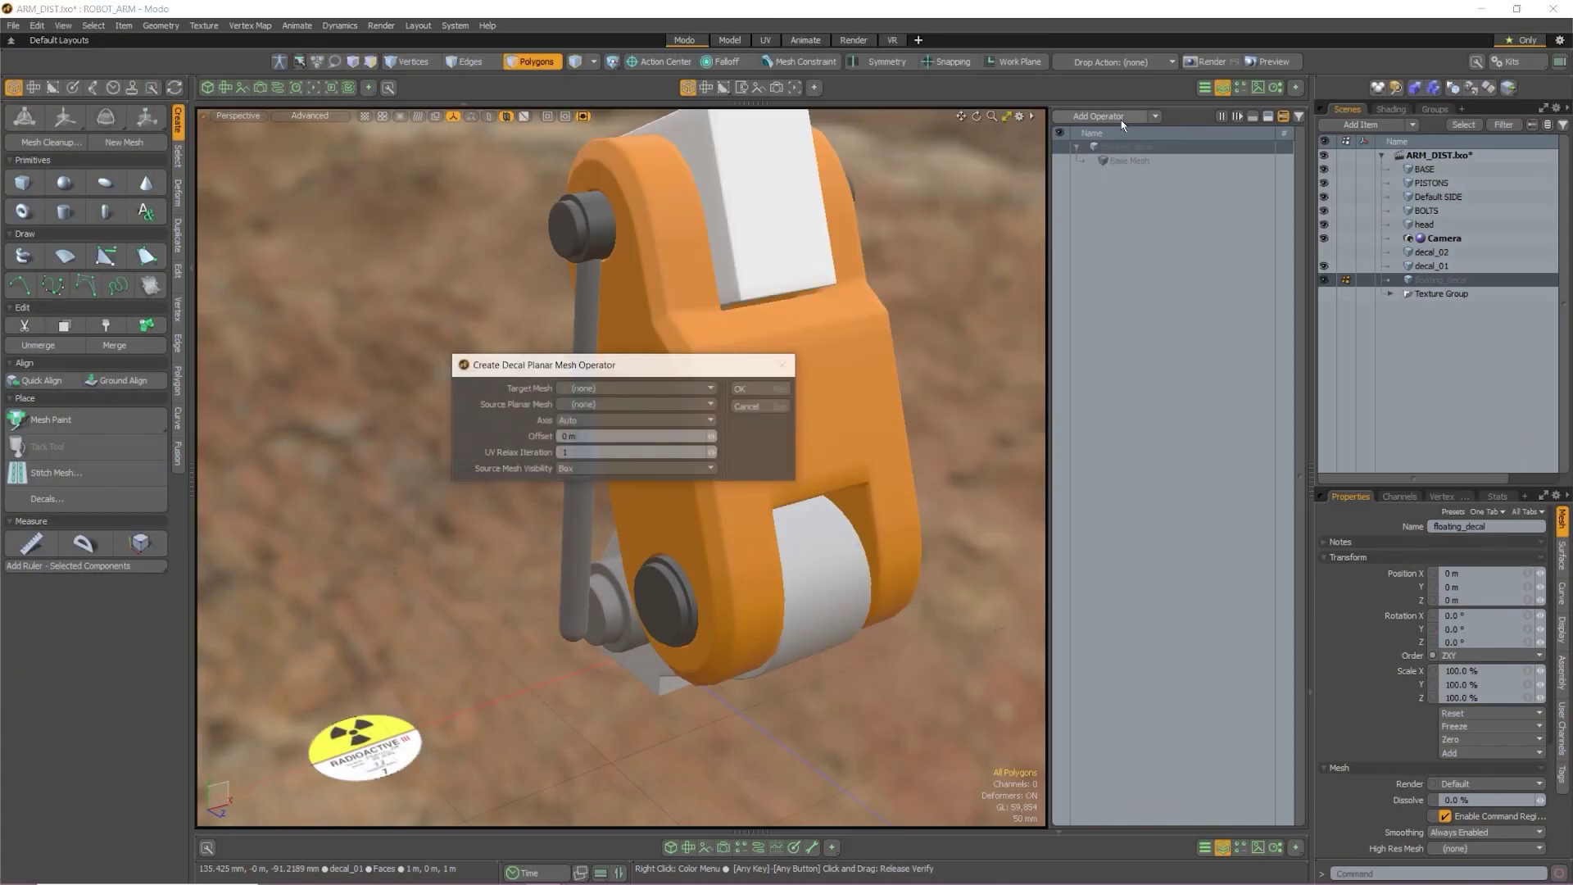
left_click(608, 387)
left_click(622, 426)
left_click(630, 404)
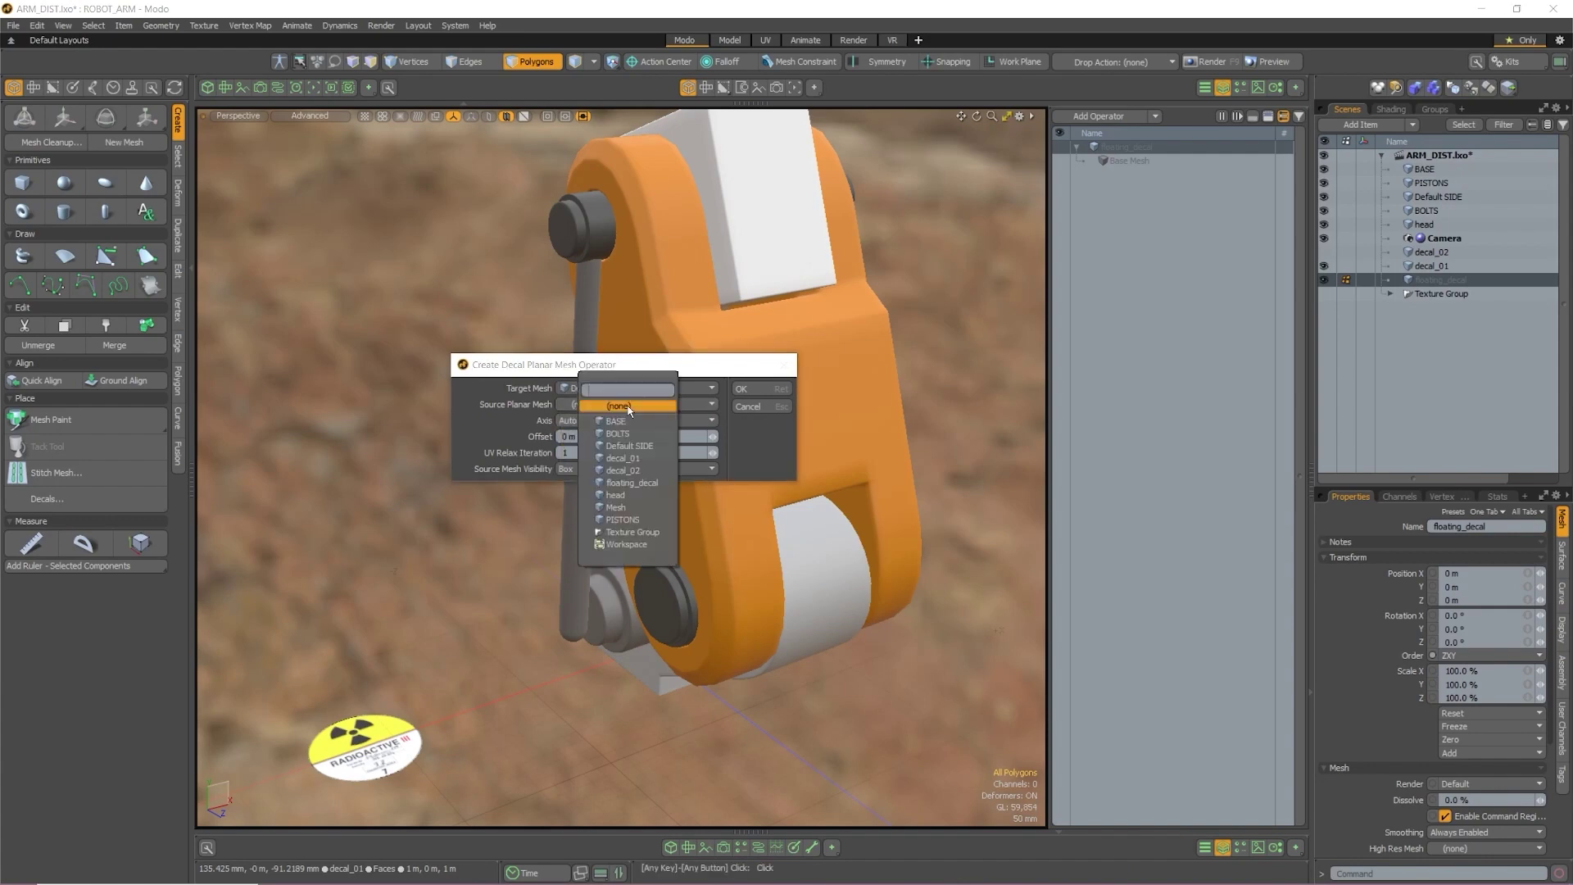
left_click(640, 457)
left_click_drag(598, 437, 395, 429)
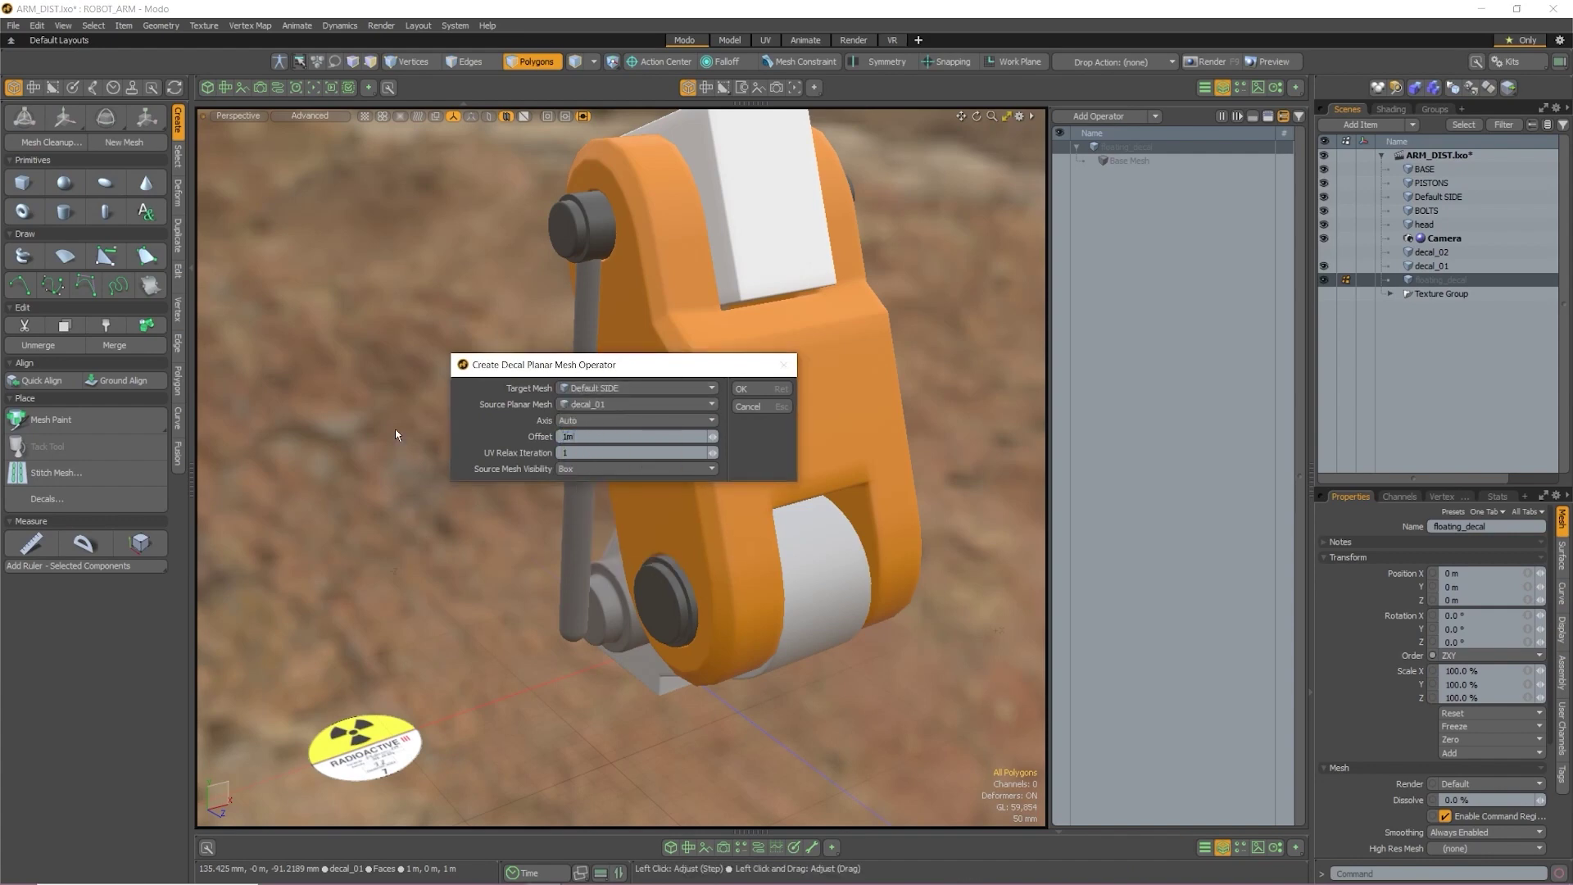
key("Return")
Try to place the decal_01 item on the front face of the orange arm
left_click(1466, 269)
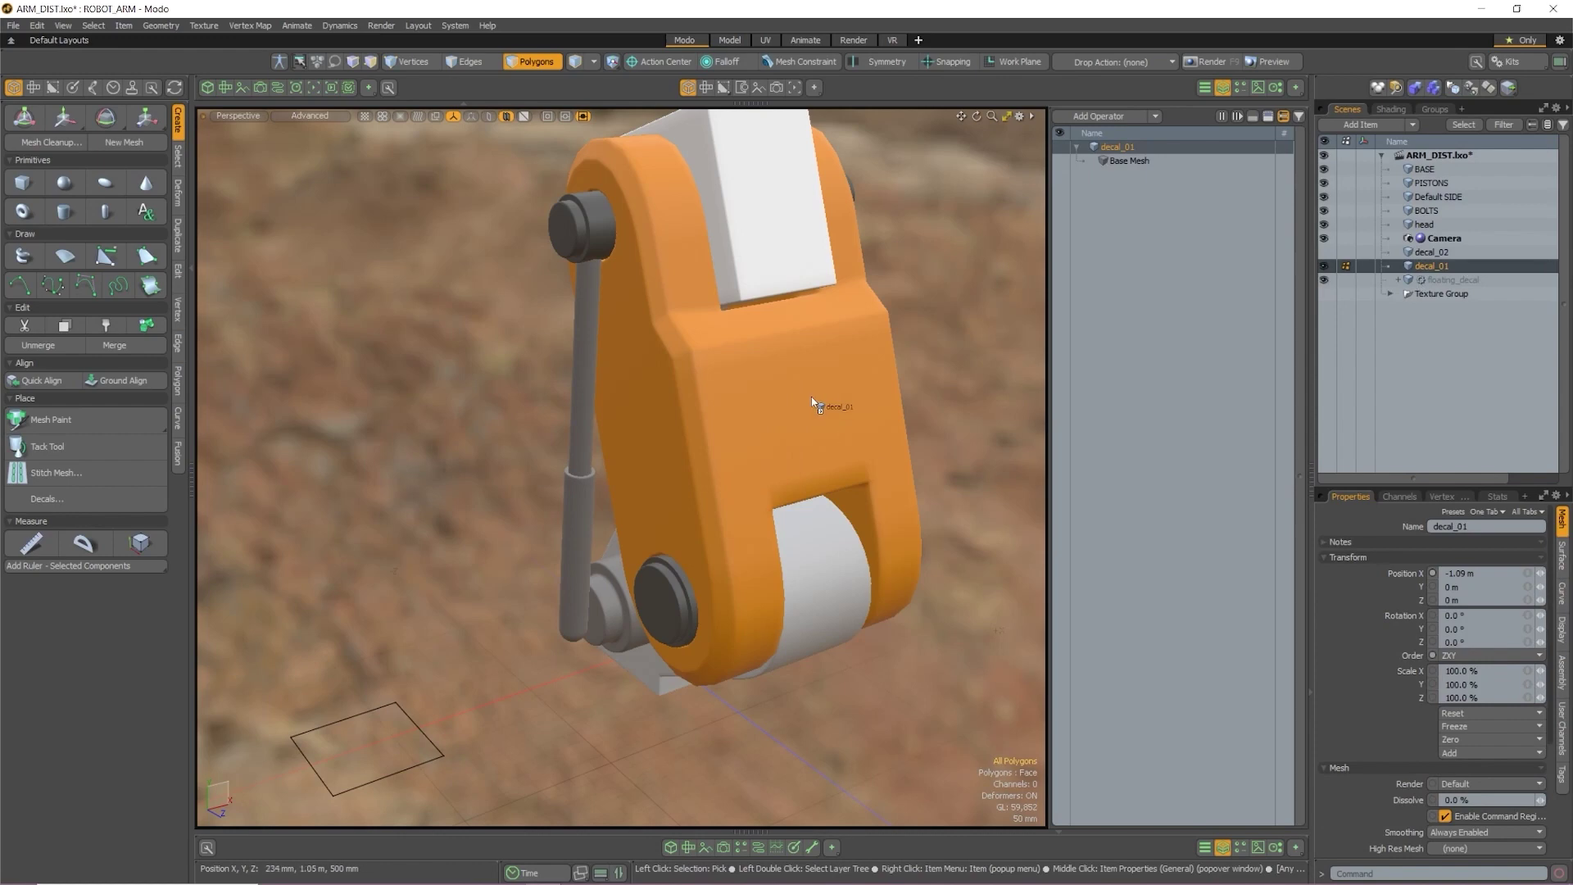
right_click(806, 373)
left_click(712, 437)
key("ctrl+z")
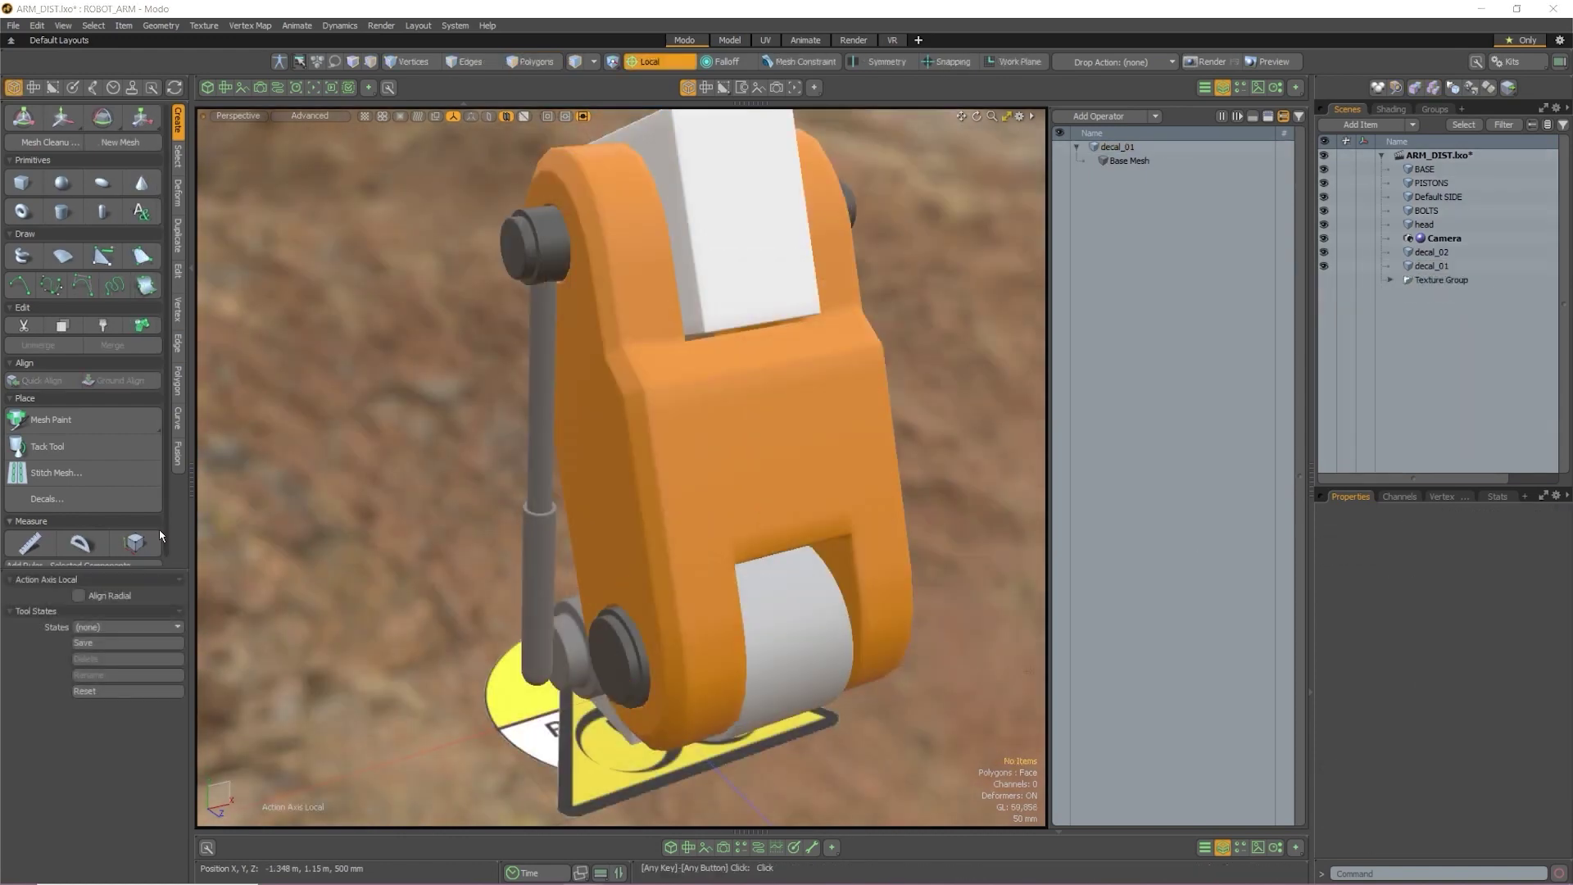
Set up decal_01 as a scene decal on the Default SIDE mesh and place it on the arm's front face
left_click(47, 498)
left_click(654, 435)
left_click(649, 436)
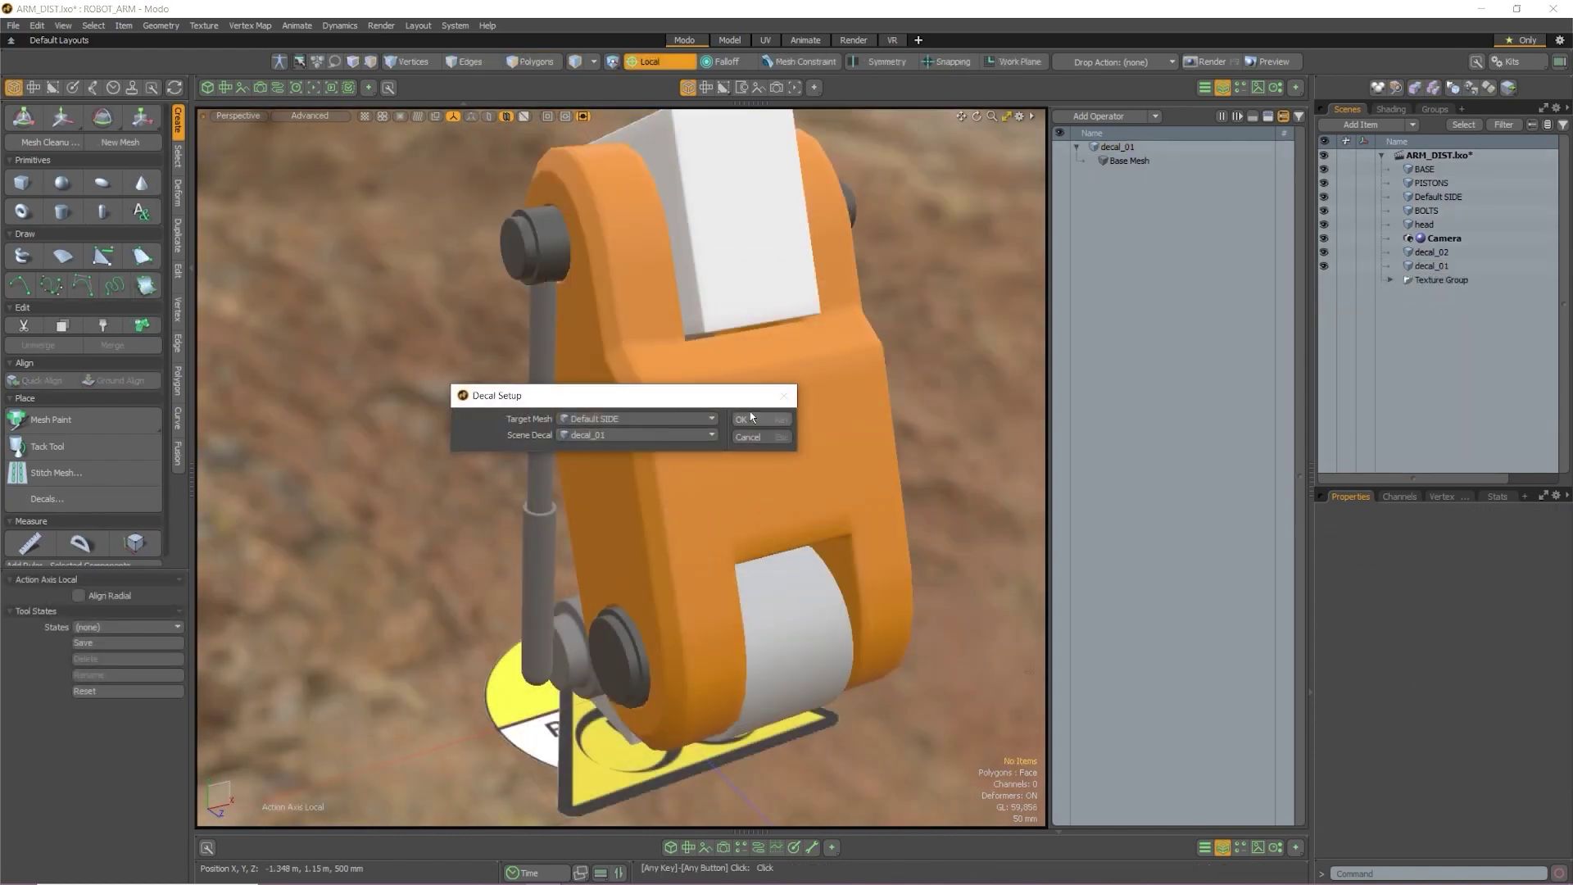
key("Return")
scroll(760, 461, "up", 3)
left_click_drag(761, 460, 816, 455)
Set up decal_02 as a scene decal on the Default SIDE mesh and place it left of the radioactive sign
left_click(46, 498)
left_click(654, 435)
left_click(656, 446)
key("Return")
left_click_drag(685, 456, 703, 497)
Switch the painted decals to edit mode and choose decal_01 as the replica item
left_click(149, 611)
scroll(734, 481, "up", 5)
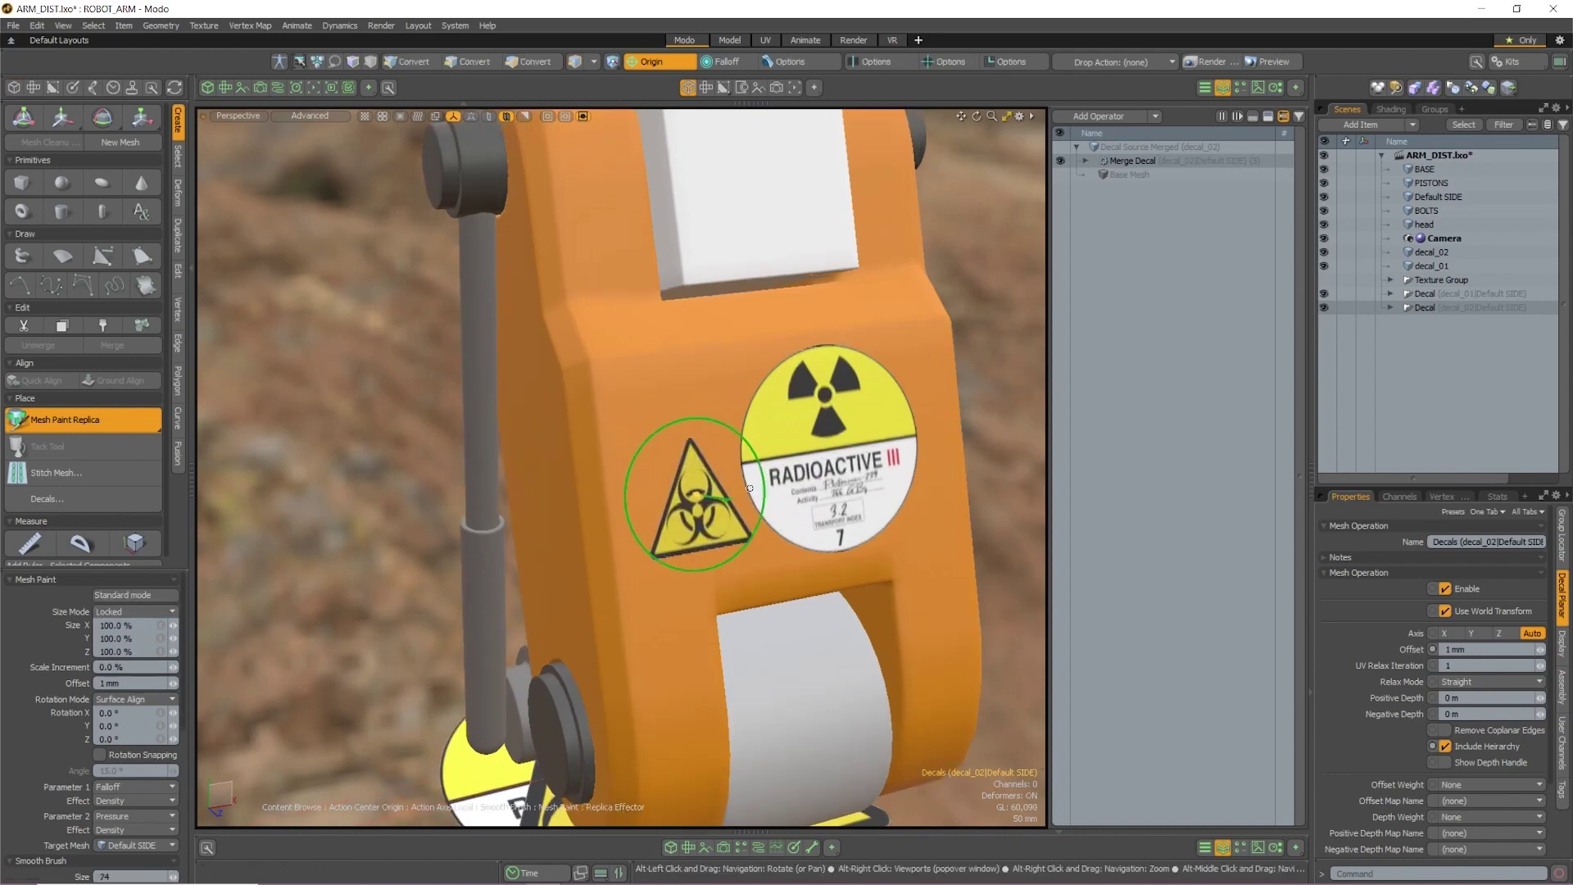
scroll(122, 747, "down", 10)
left_click(138, 735)
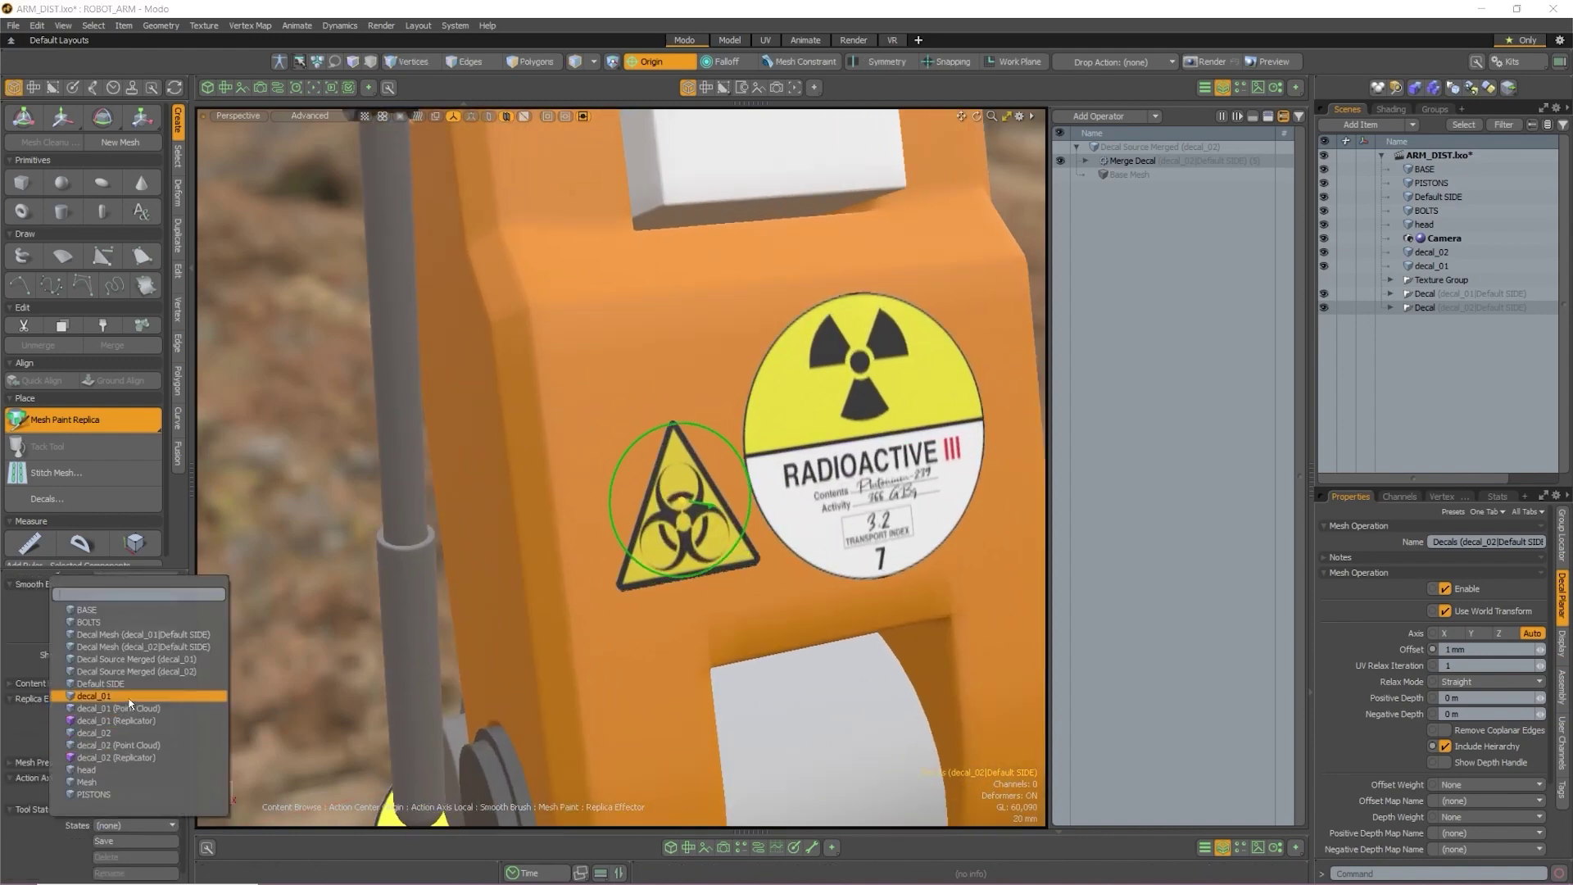
left_click(128, 697)
Scale the radioactive decal to 75 % and reposition it near the front face's upper right corner, rotated -12.5° about Y
scroll(156, 656, "up", 6)
left_click(148, 625)
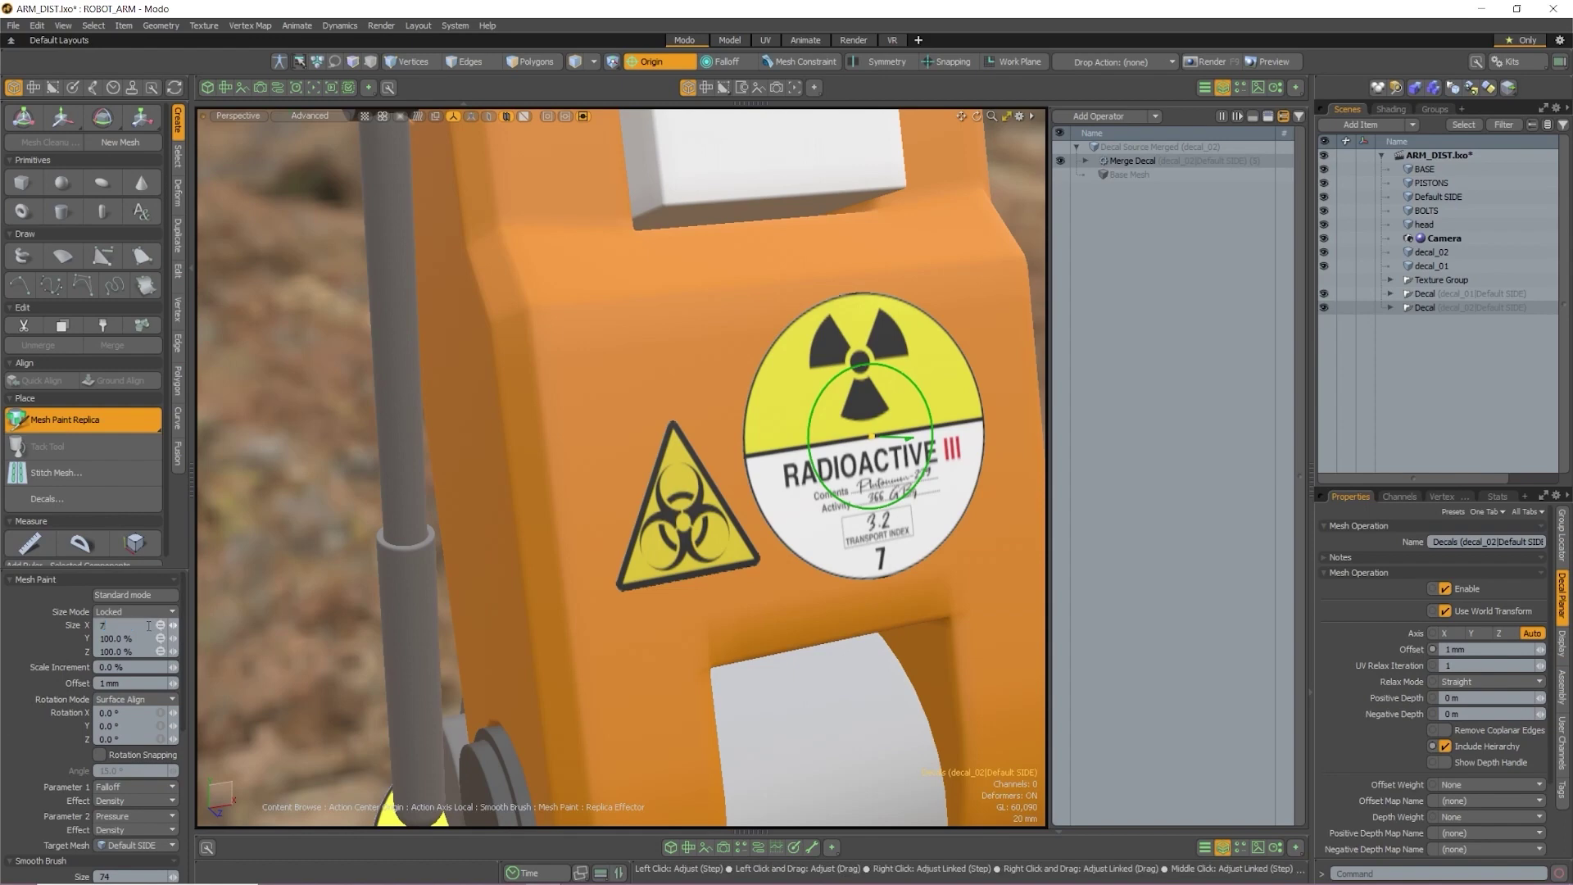
type("75")
key("Return")
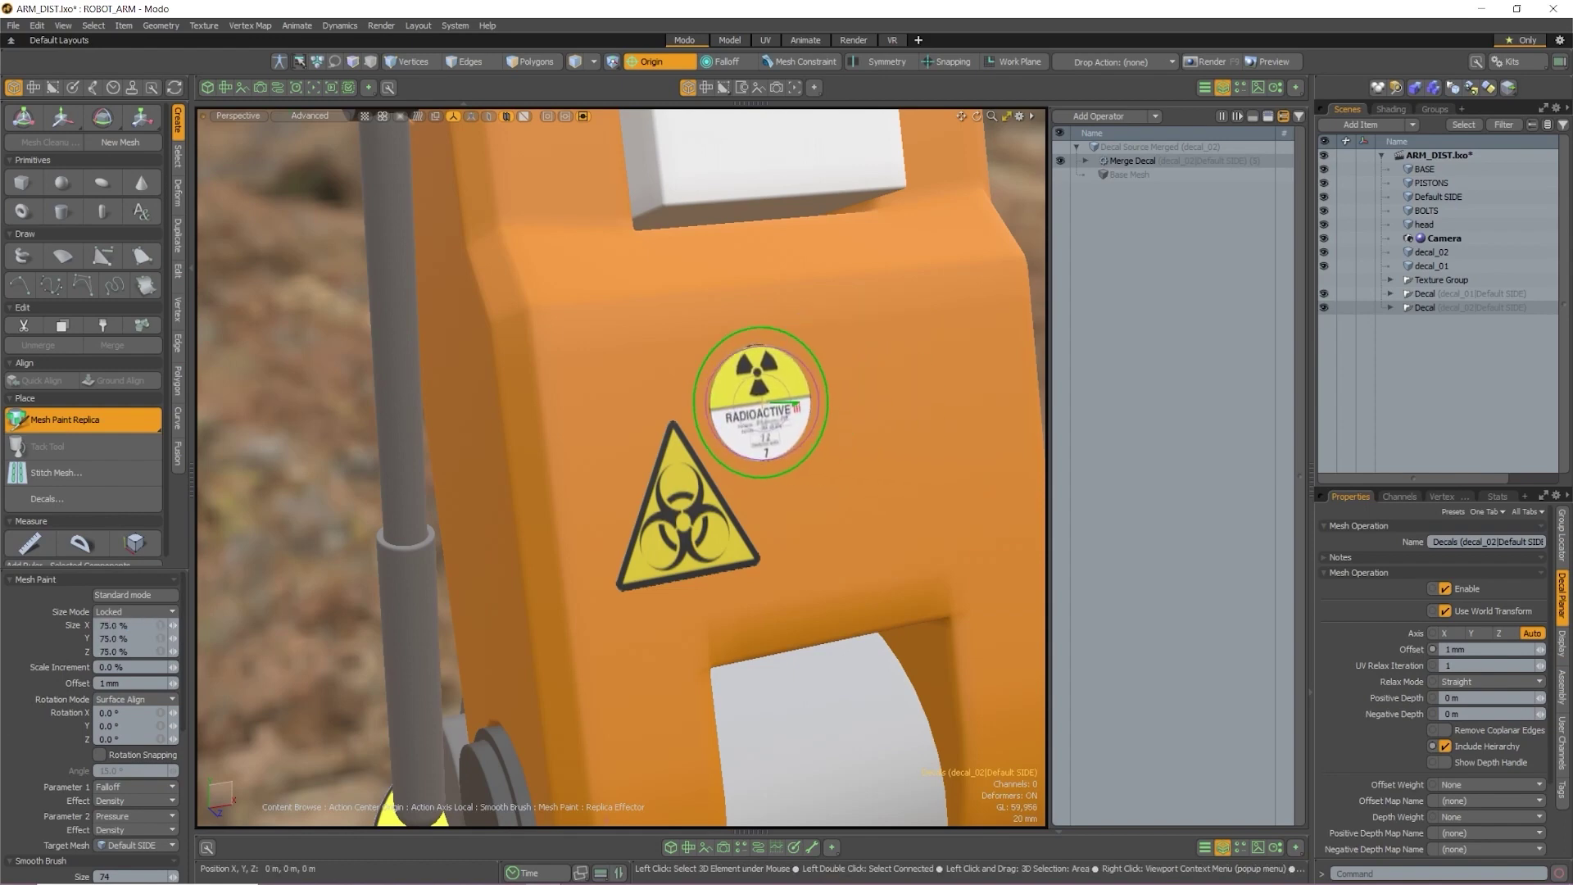
left_click_drag(955, 359, 797, 426, "alt+shift")
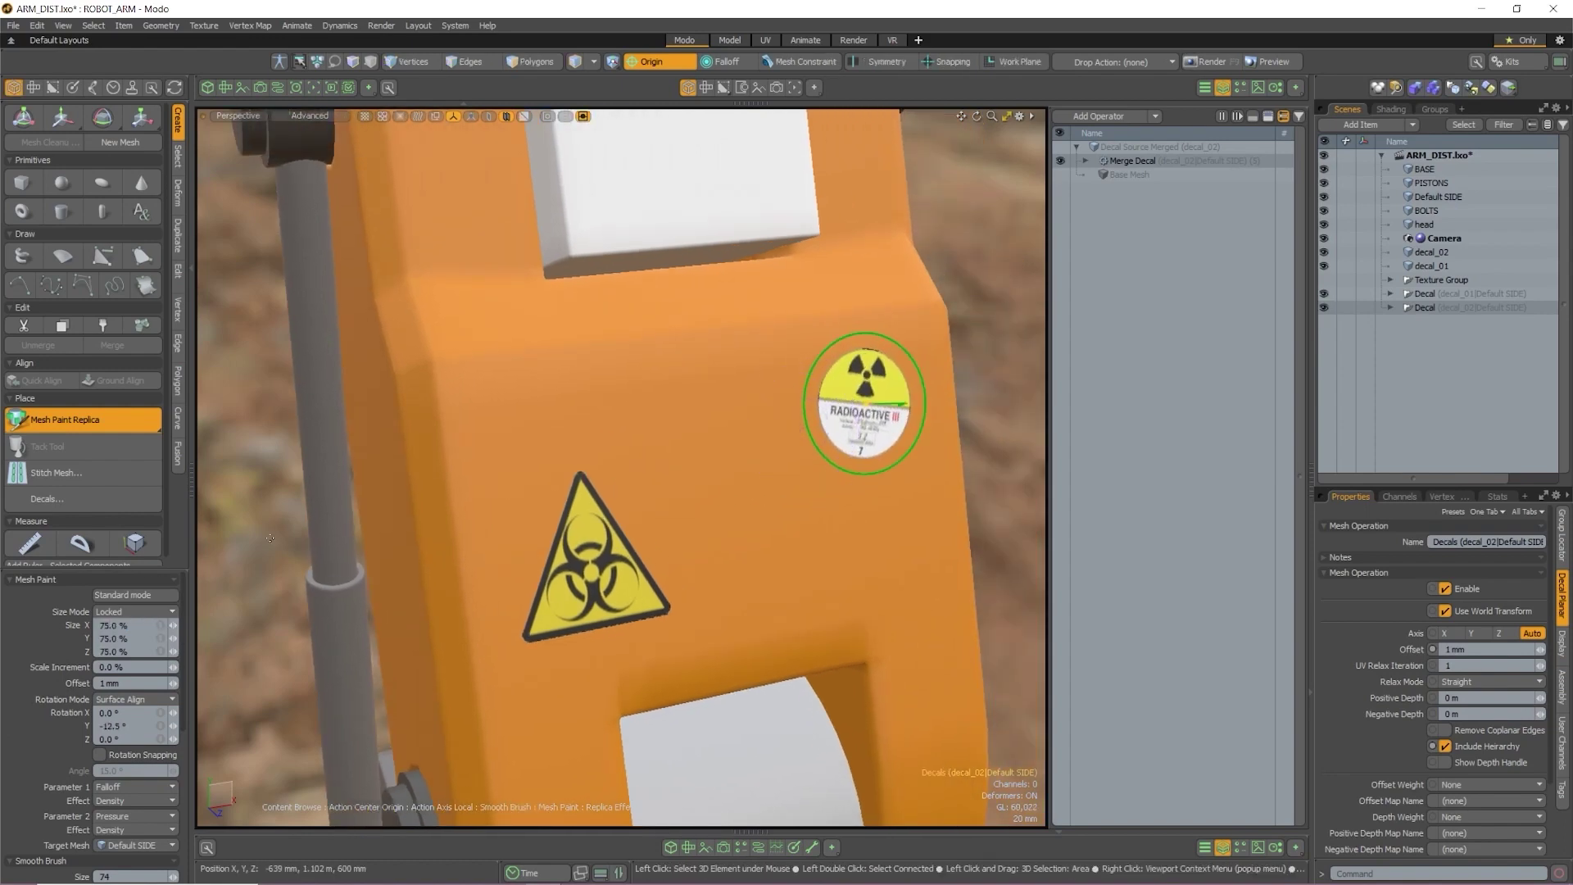
Choose decal_02 as the replica item, then rotate the biohazard decal and move it below the radioactive decal
scroll(130, 732, "down", 5)
left_click(127, 732)
left_click(111, 760)
left_click(590, 553)
left_click_drag(660, 553, 658, 507)
left_click_drag(592, 552, 860, 540)
mouse_move(819, 487)
left_mouse_down()
mouse_move(815, 468)
mouse_move(799, 490)
left_mouse_up()
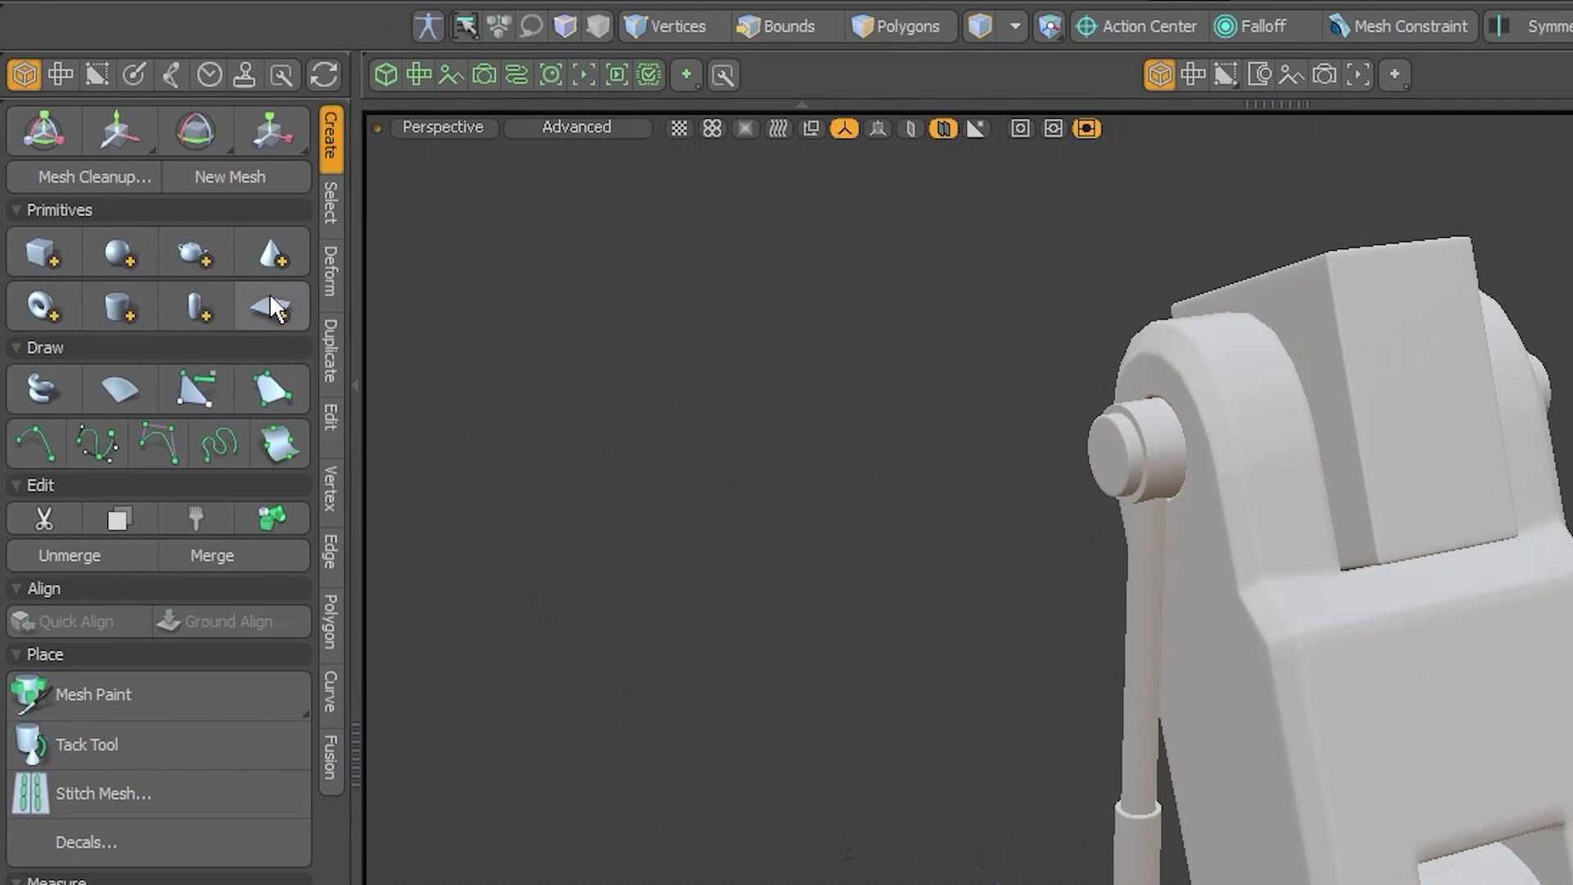
Add a plane at the origin and isolate it by hiding the BASE, PISTONS, HEAD, SIDE and BOLTS meshes
left_click(270, 307)
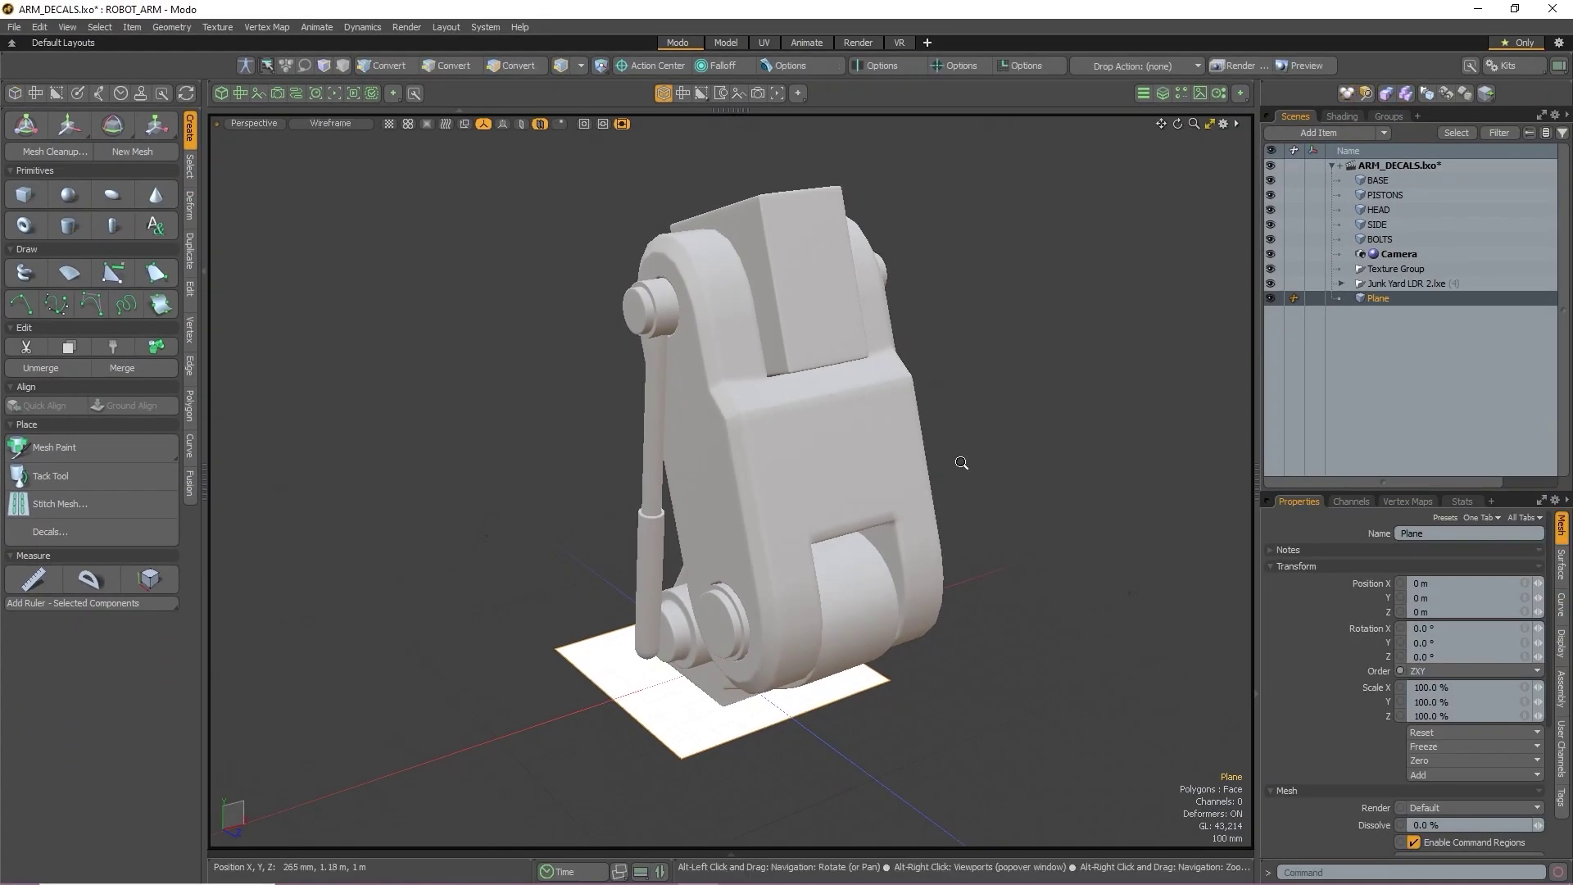
mouse_move(961, 463)
left_mouse_down("alt")
mouse_move(976, 414)
mouse_move(962, 450)
left_mouse_up("alt")
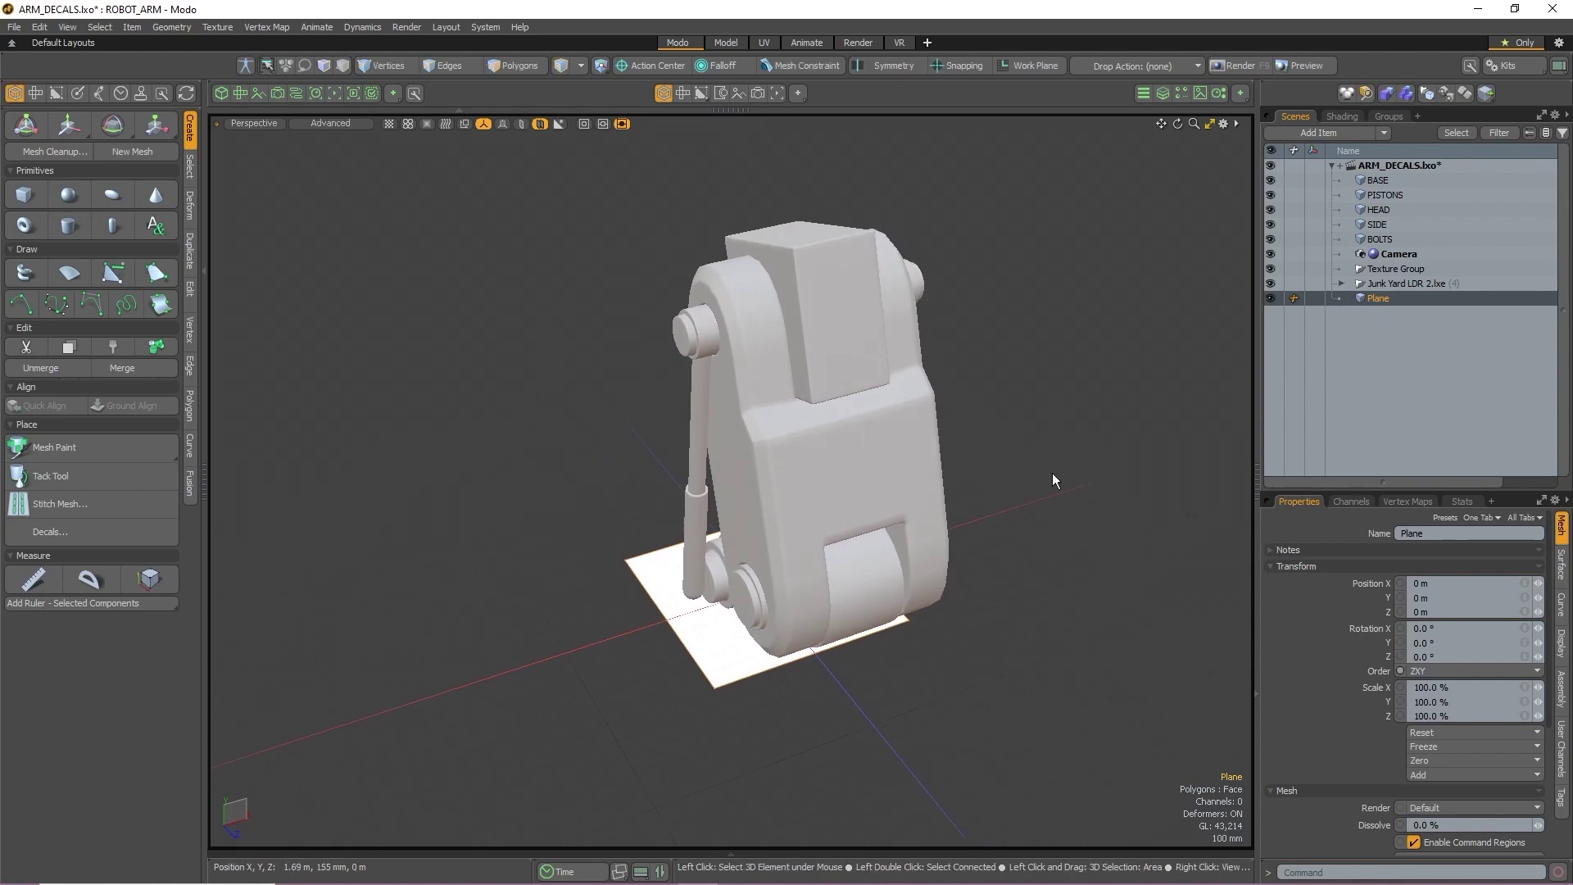
left_click(1403, 236)
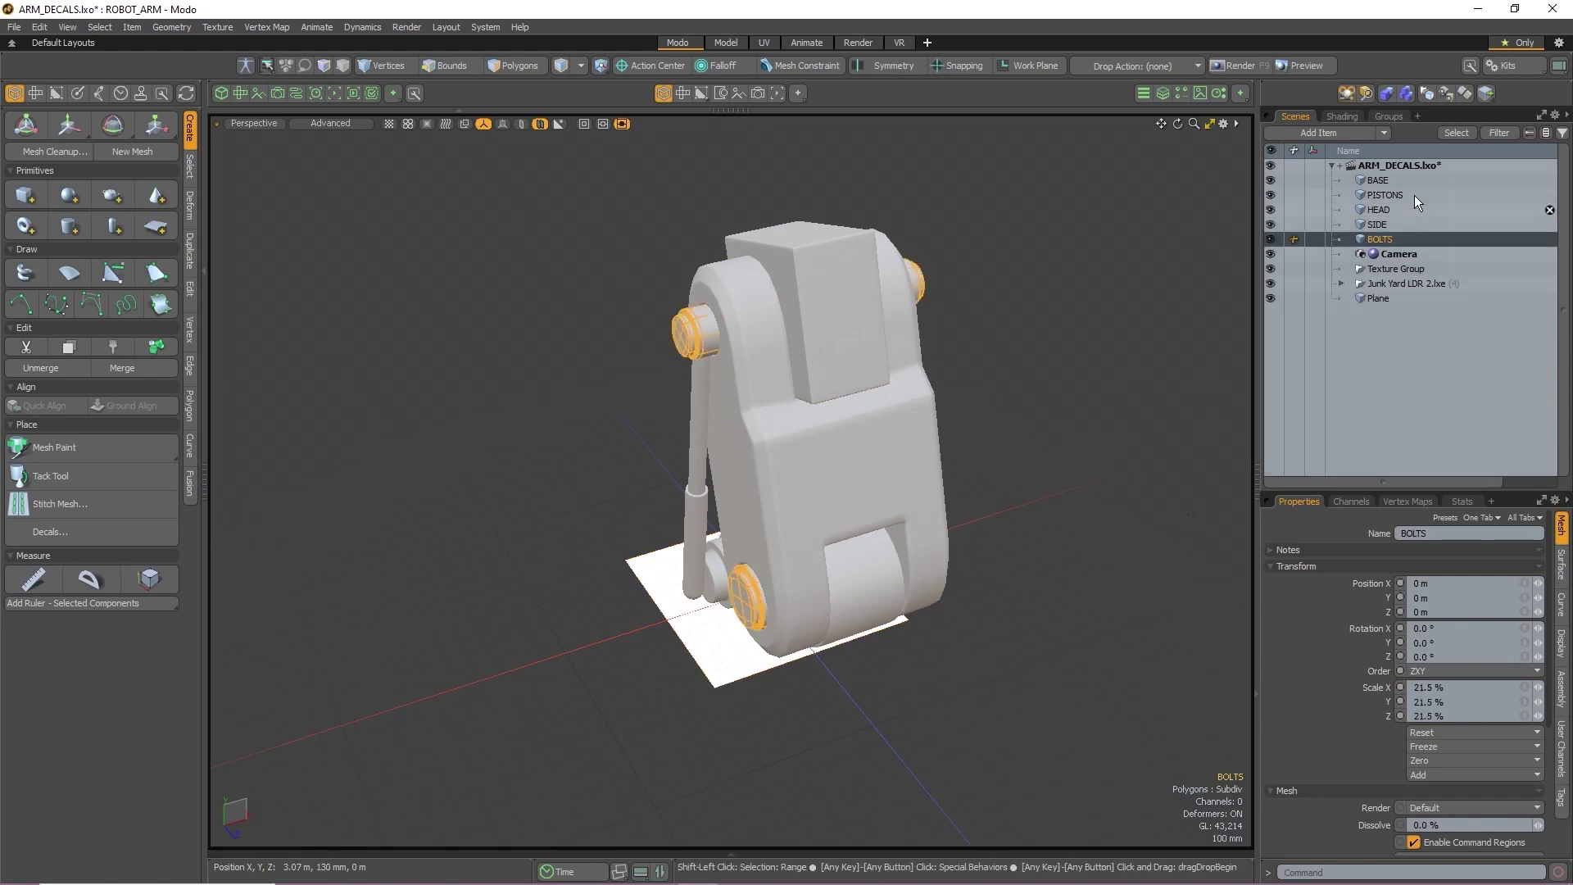
left_click(1418, 180, "shift")
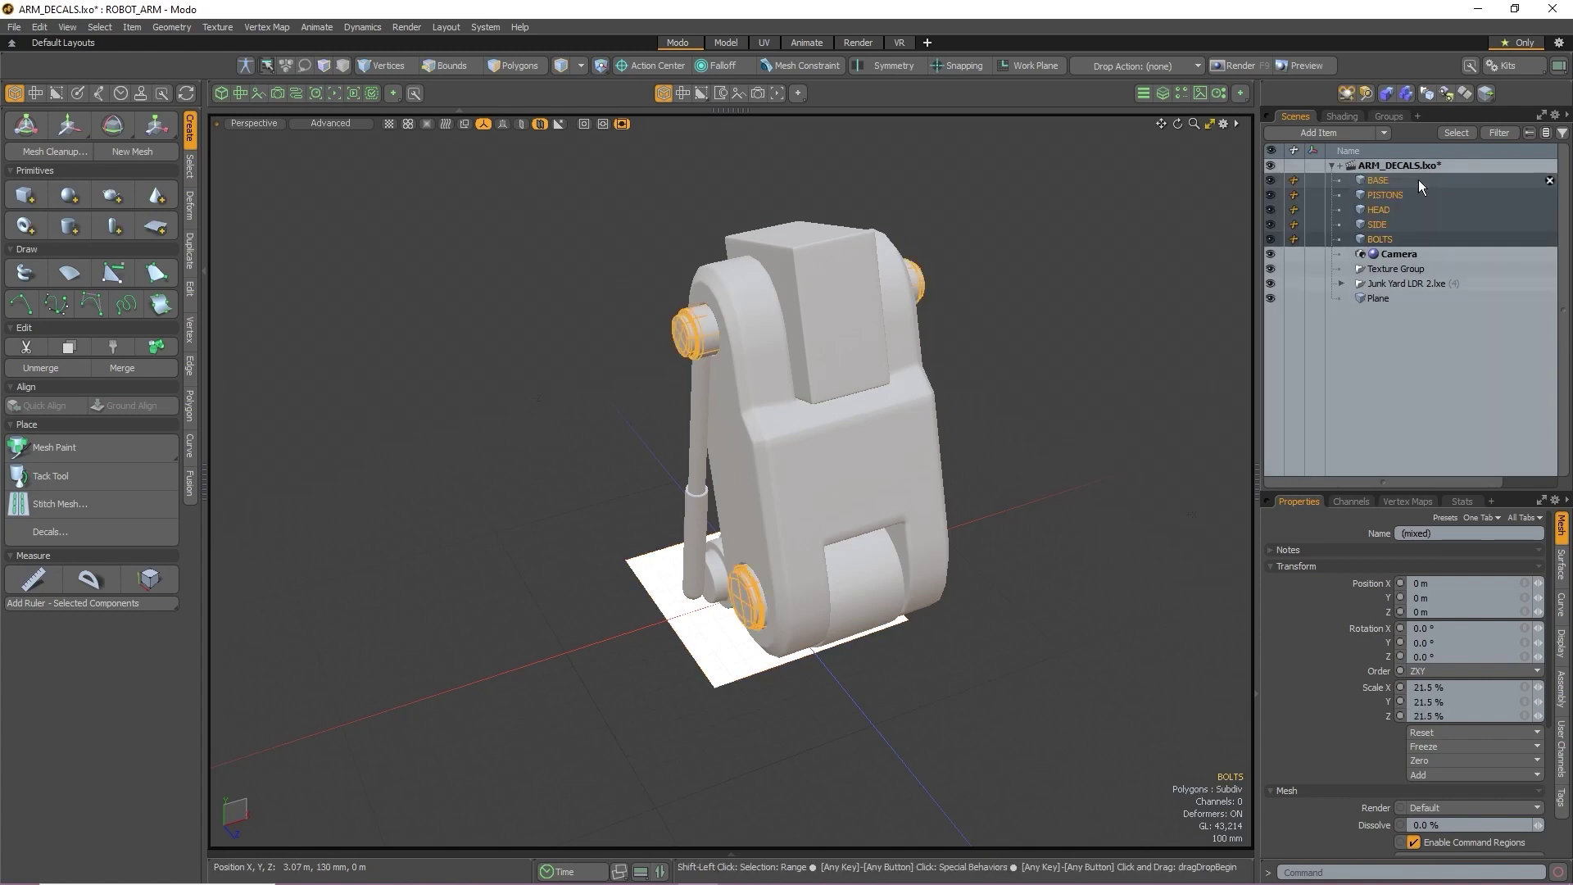
left_click(1272, 179)
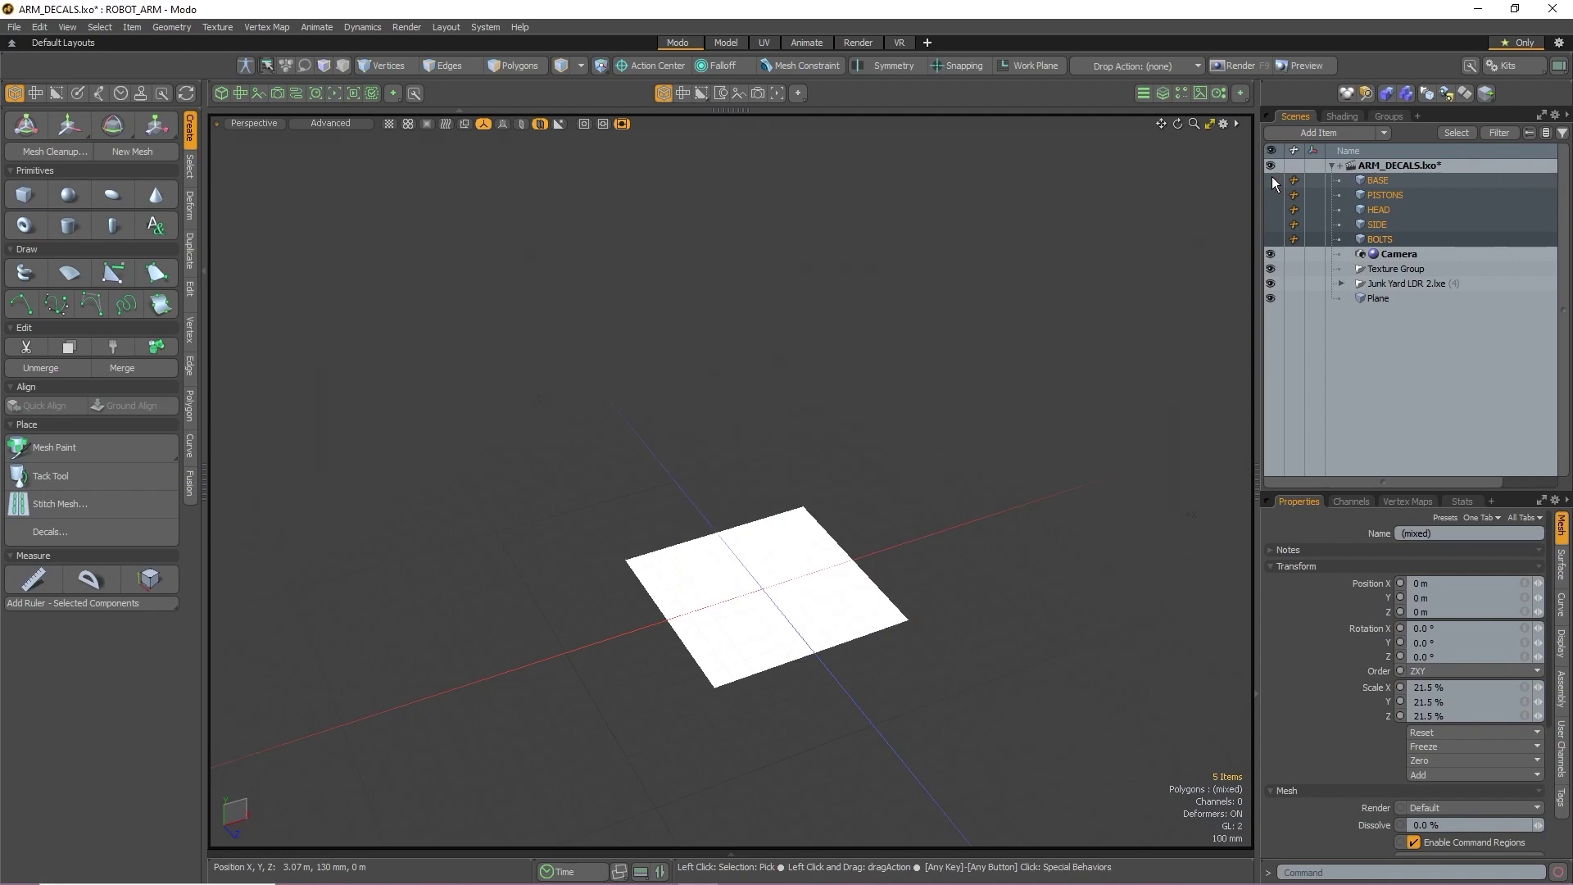
left_click_drag(830, 471, 852, 523, "alt")
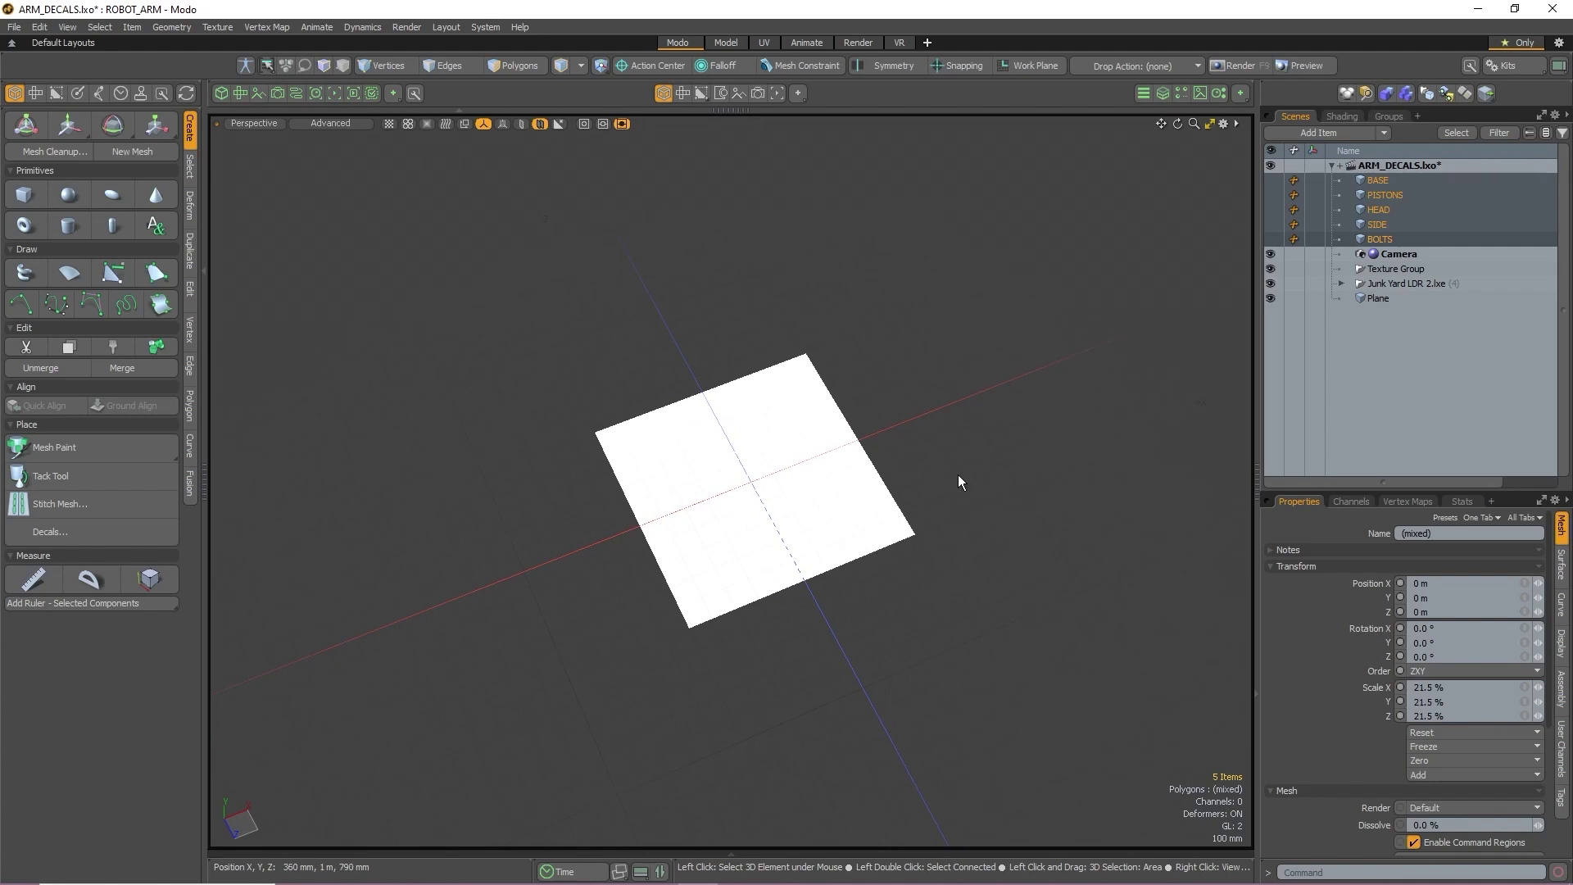
left_click(860, 472)
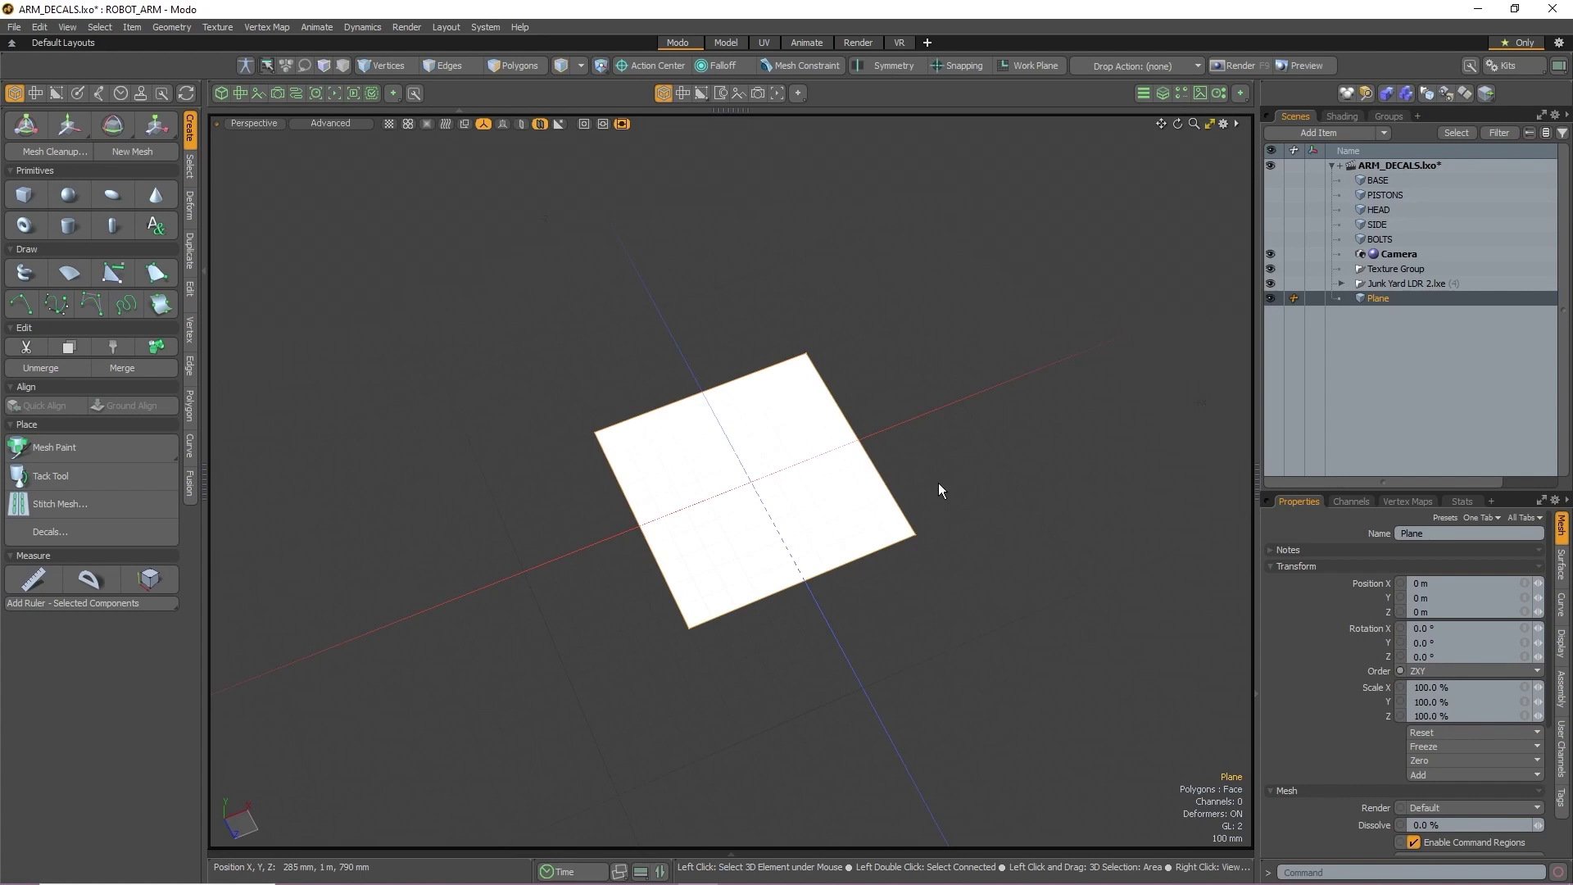
Try moving the plane's polygon with the Transform tool in polygon mode
left_click(525, 66)
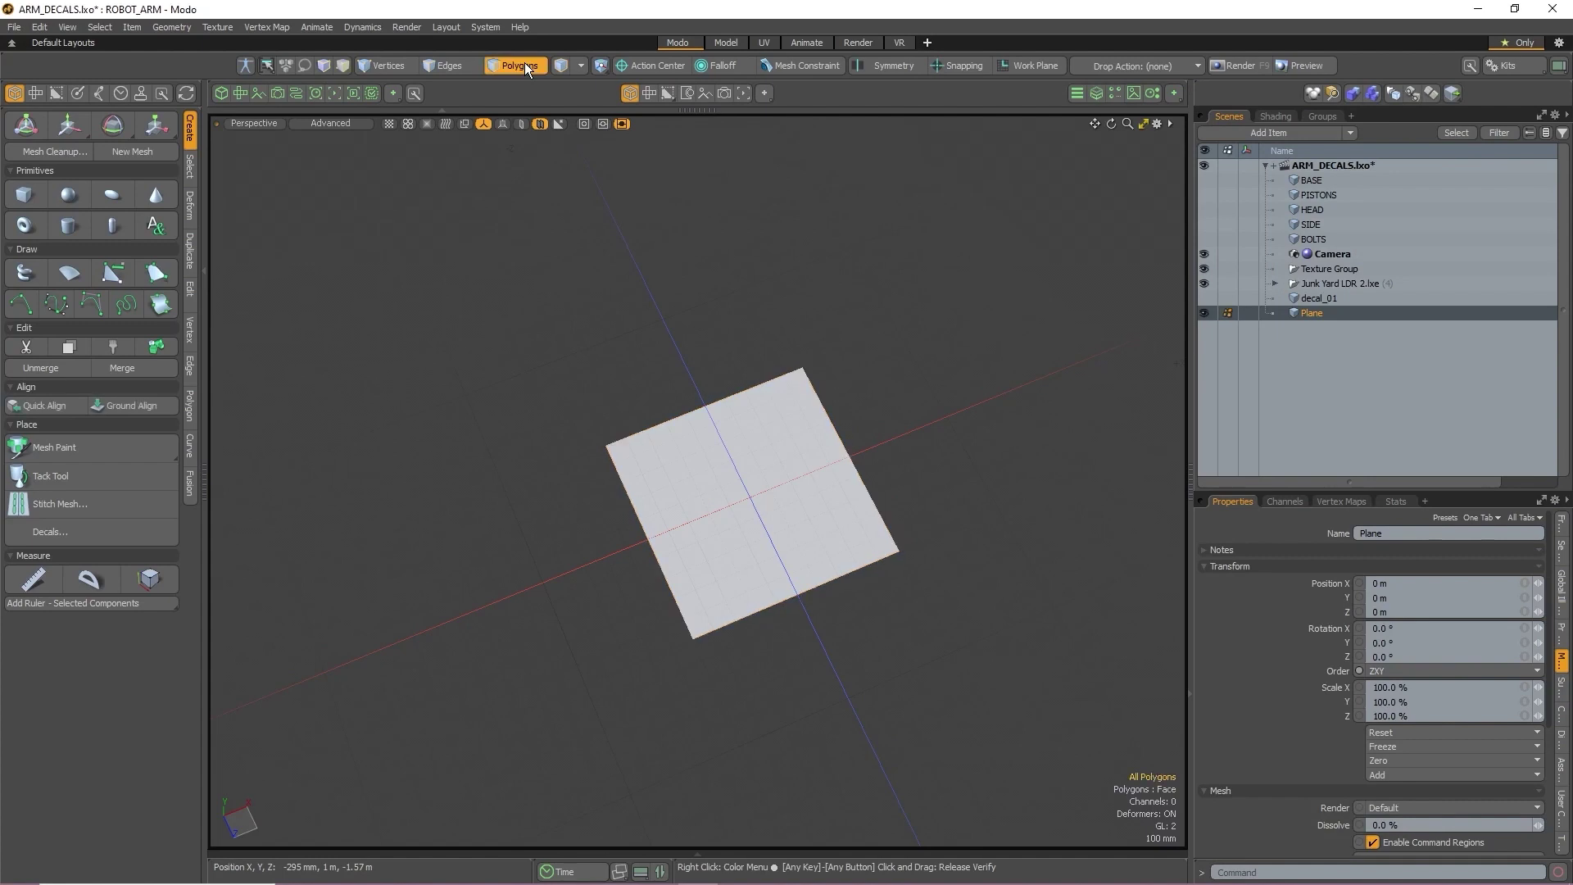
left_click(753, 506)
key("y")
left_click_drag(752, 496, 840, 495)
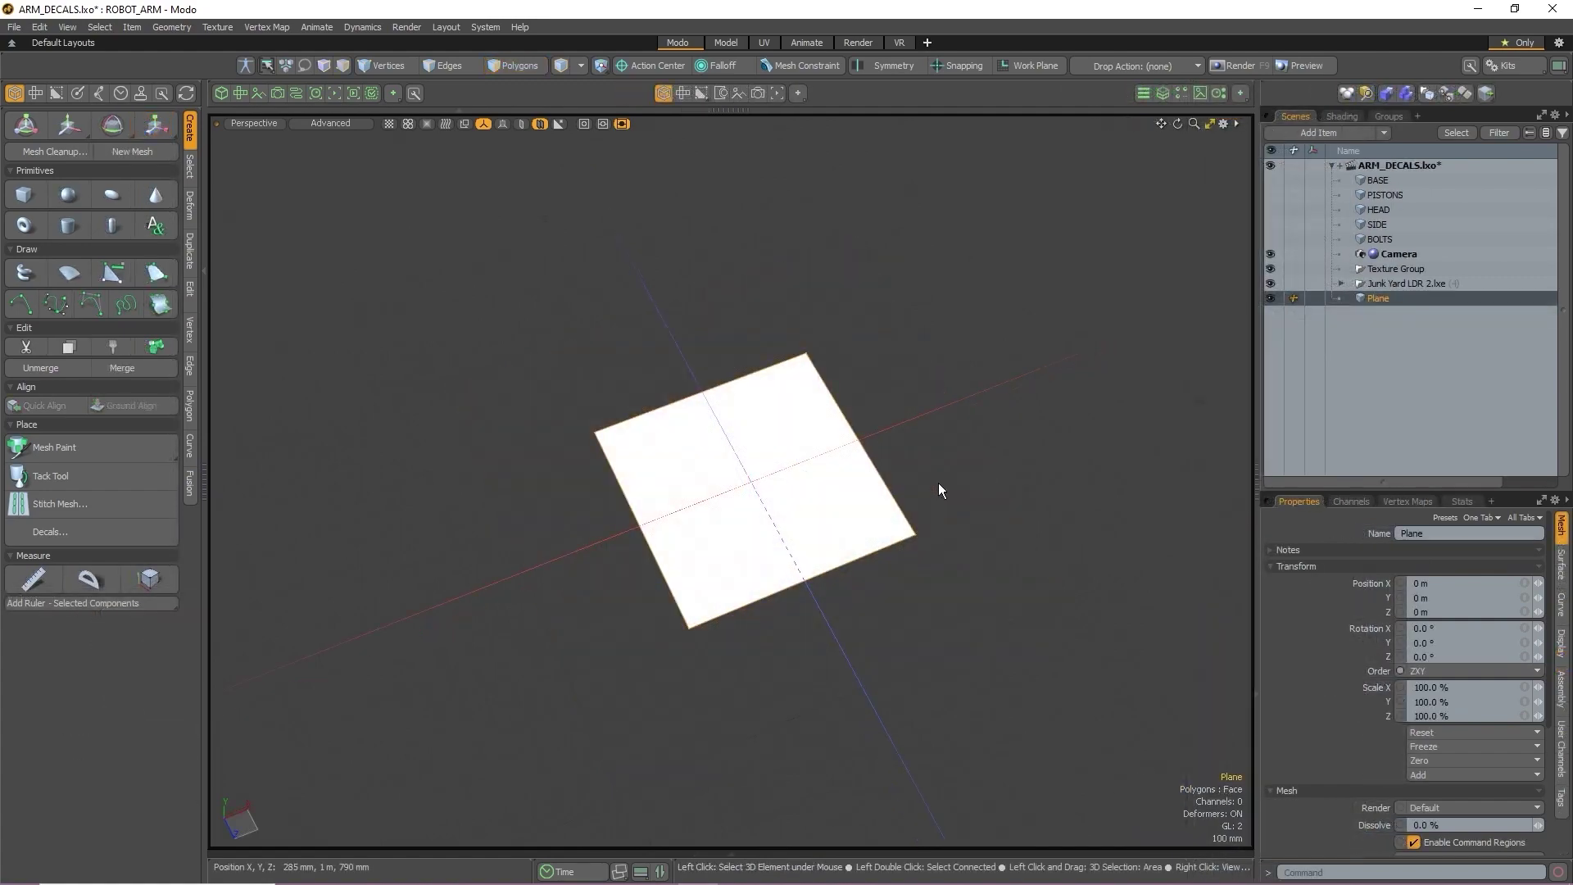
Rename the plane mesh to decal_01
left_click(1365, 533)
type("decal_01")
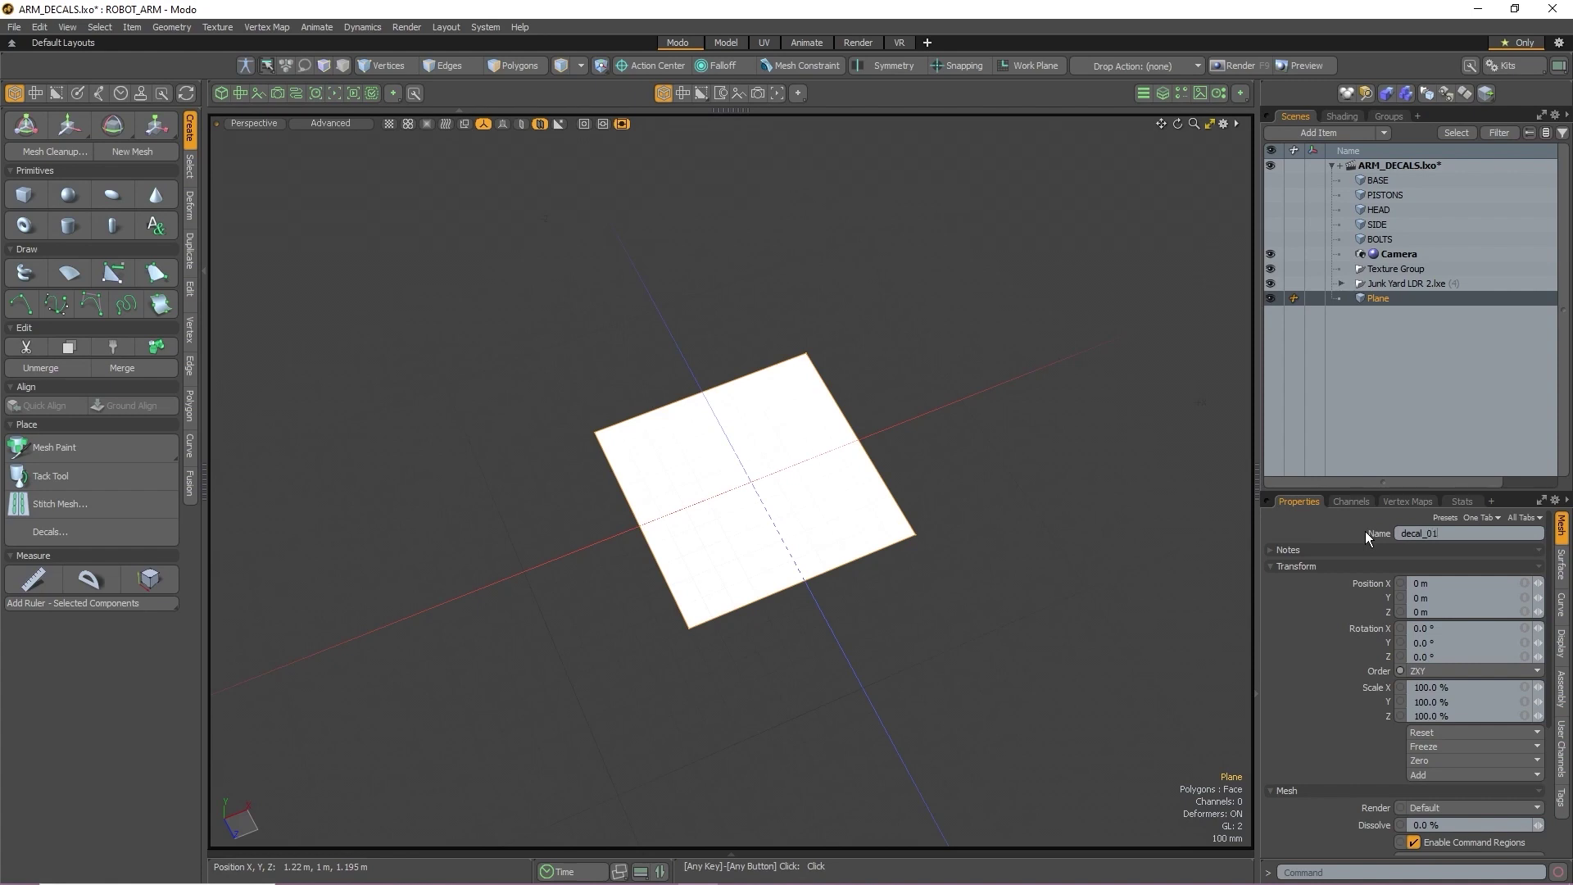
key("Return")
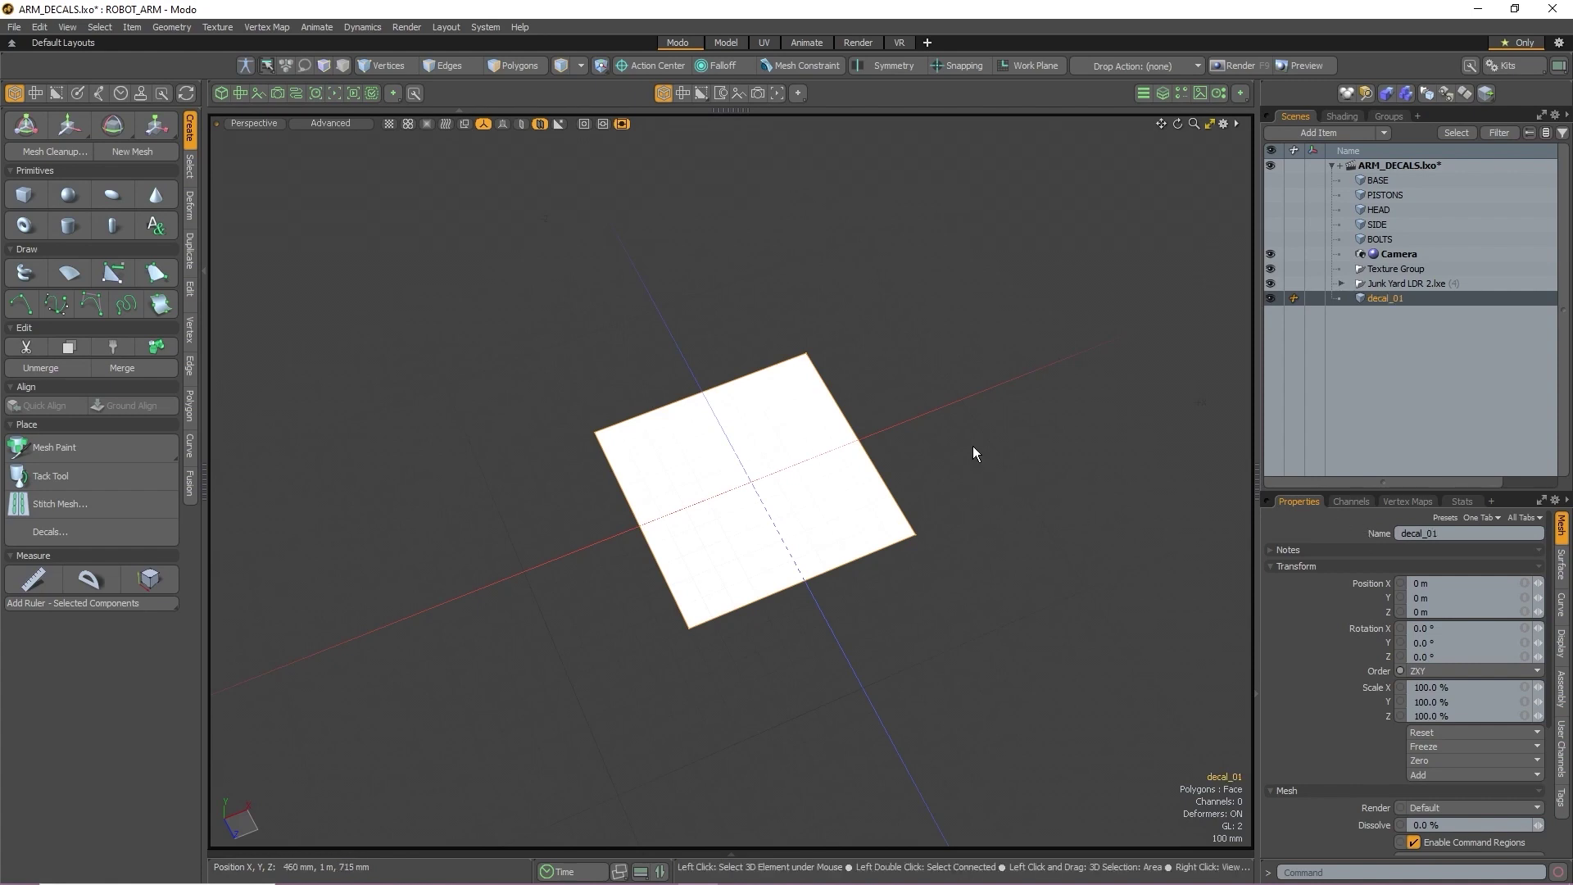
Assign the plane's polygon a new material named decal_01 and select that material in the Shader Tree
key("m")
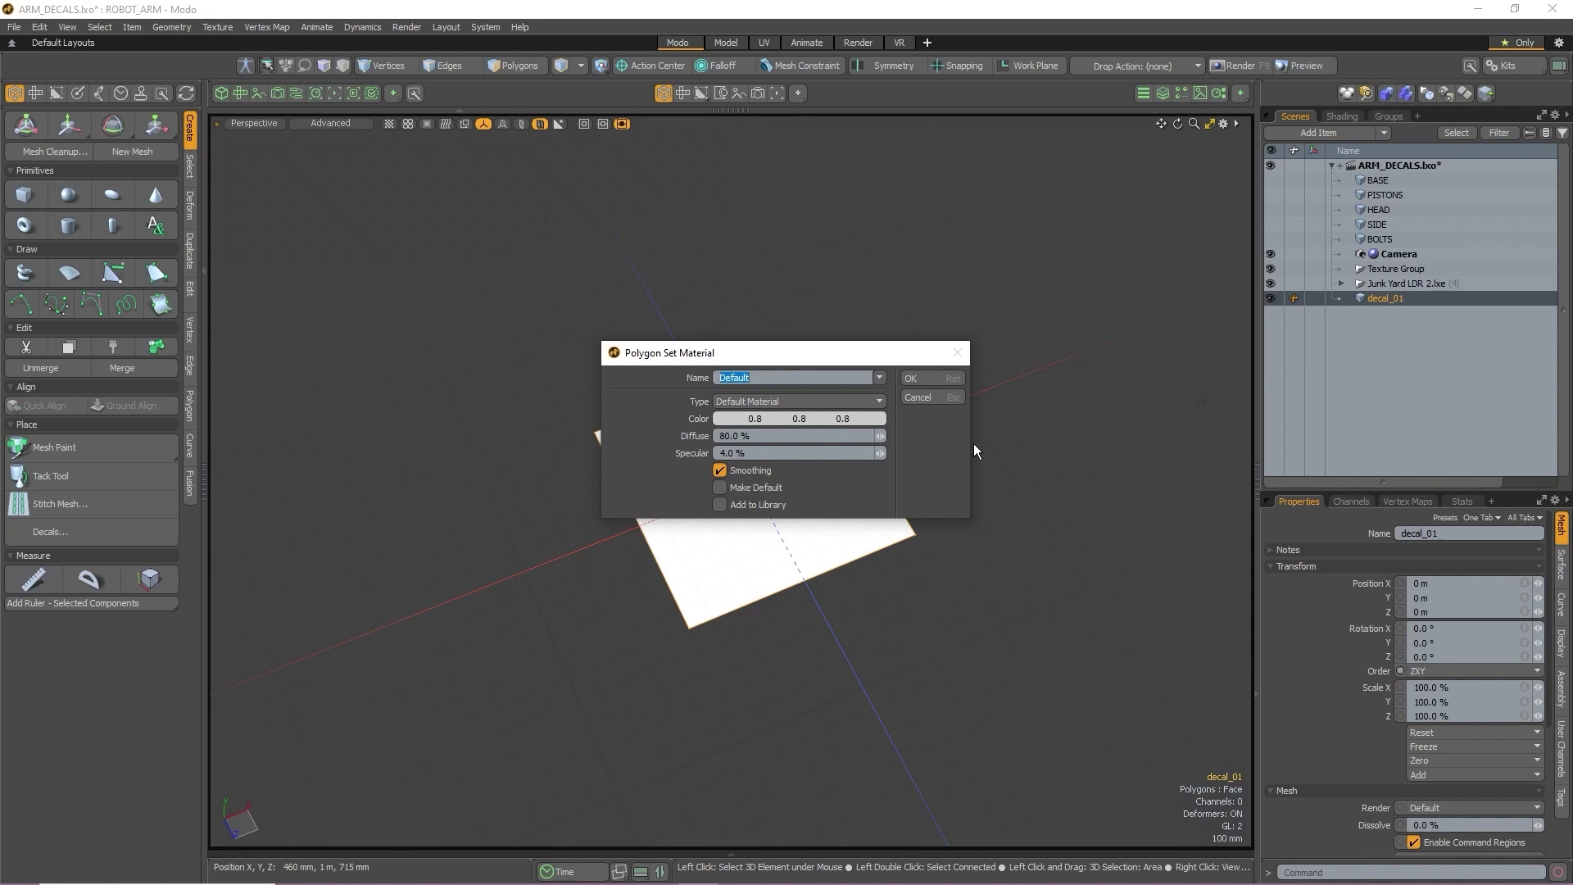
type("decal_011")
left_click(952, 376)
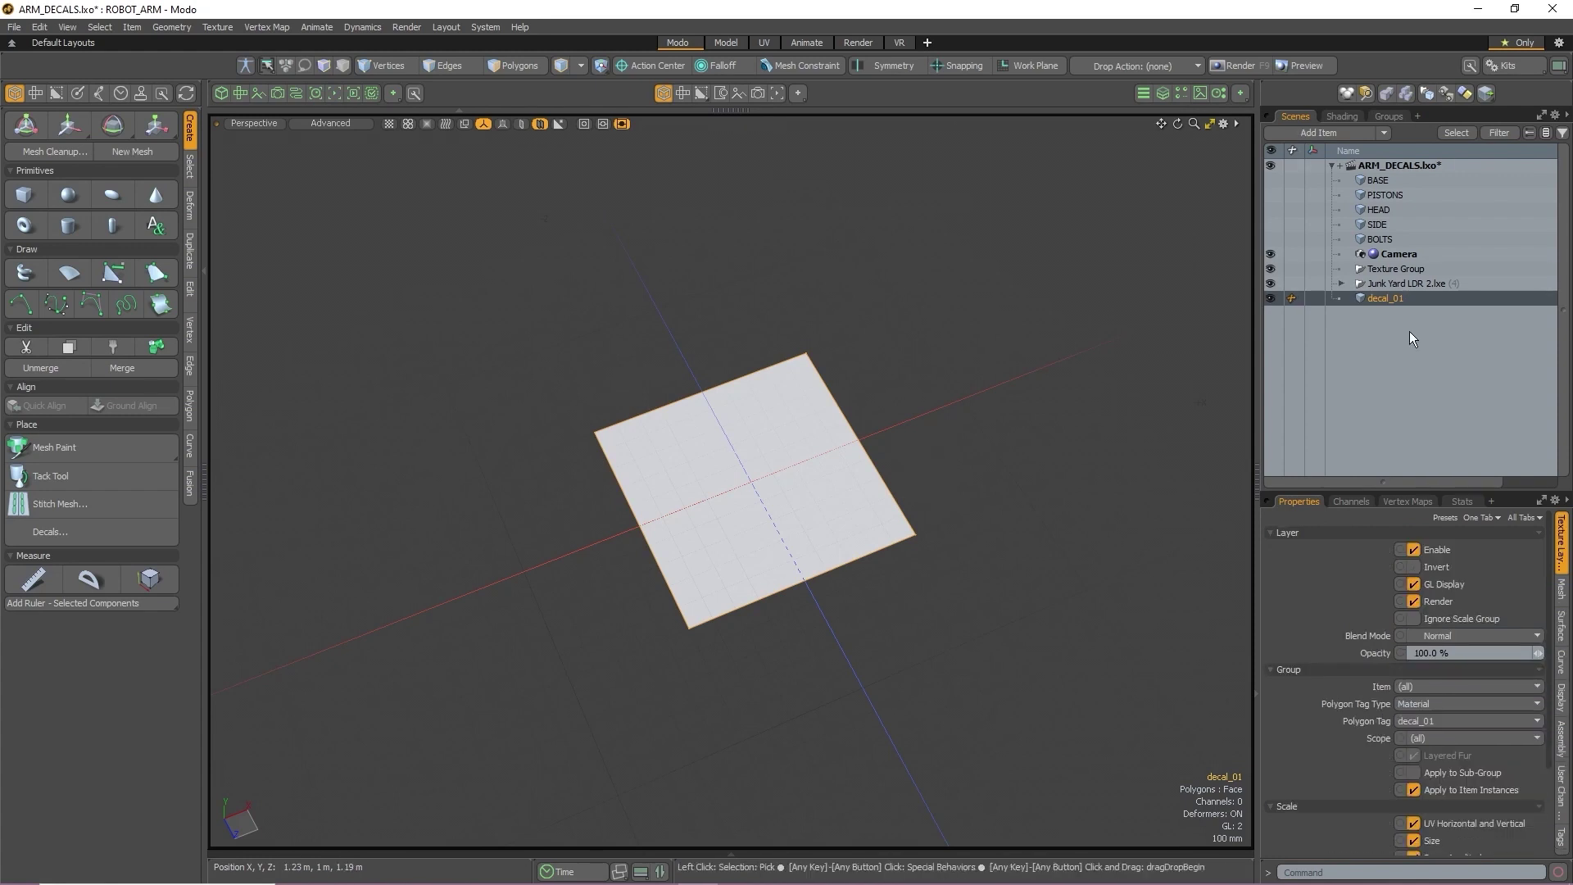
left_click(1343, 115)
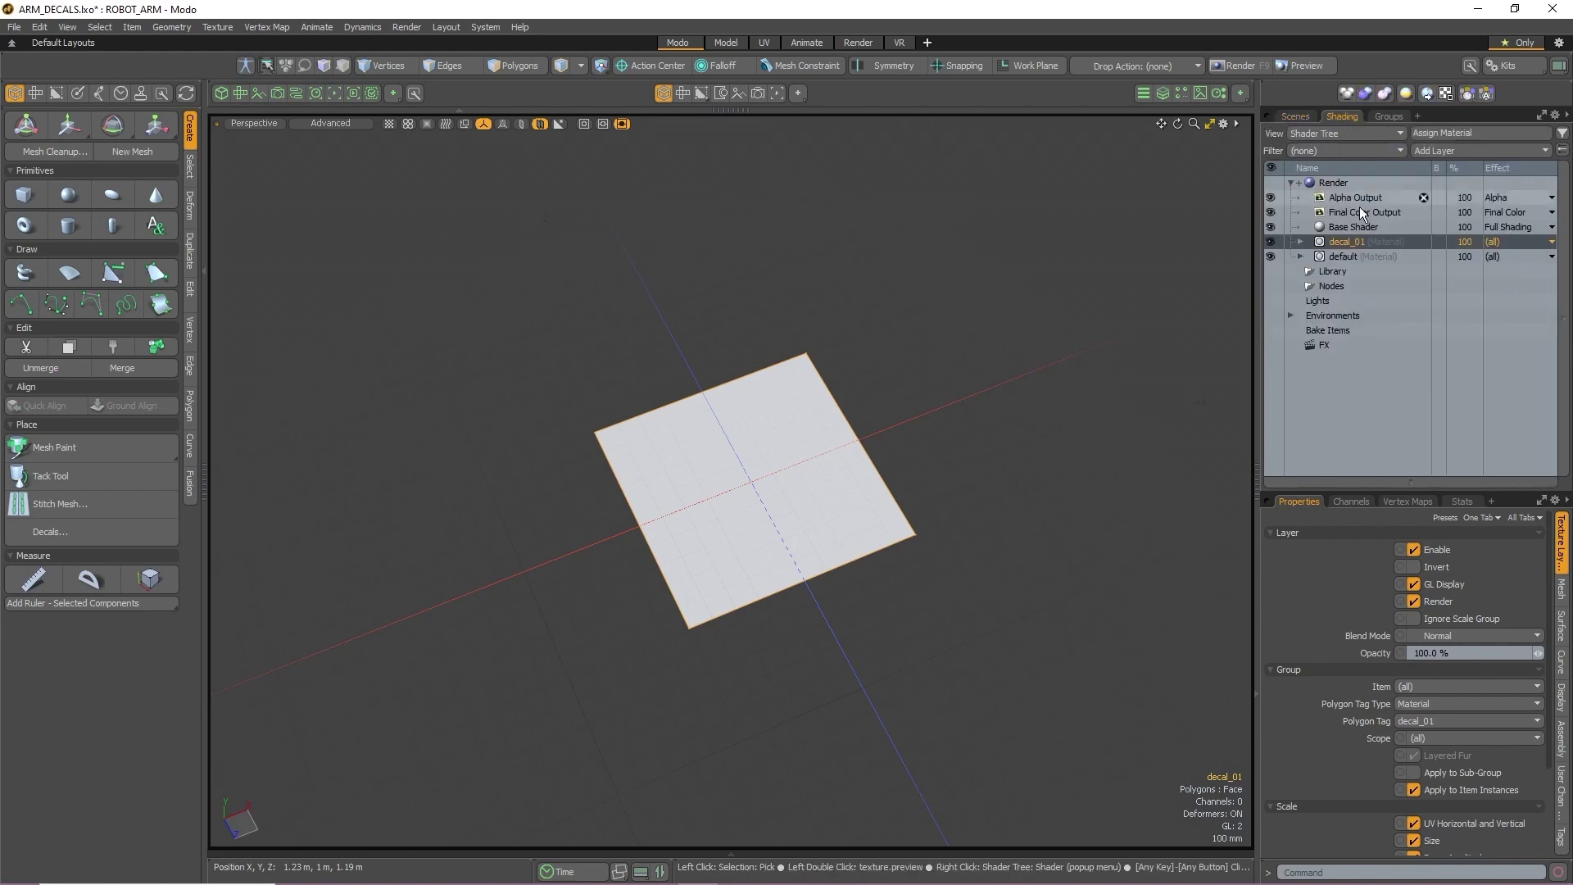
left_click(1341, 257)
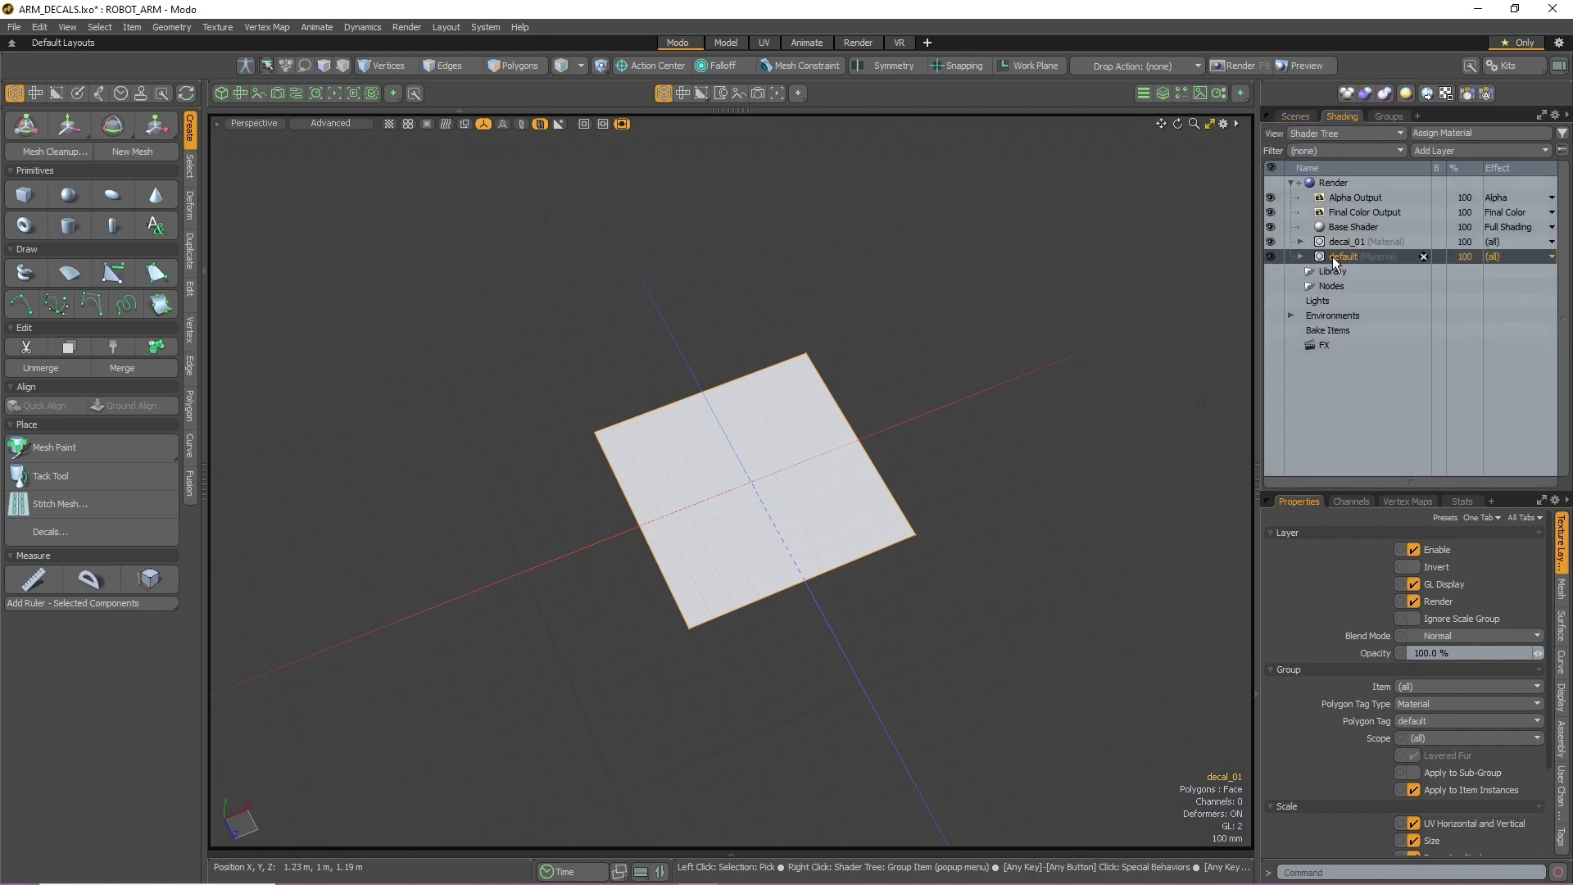
left_click(1348, 243)
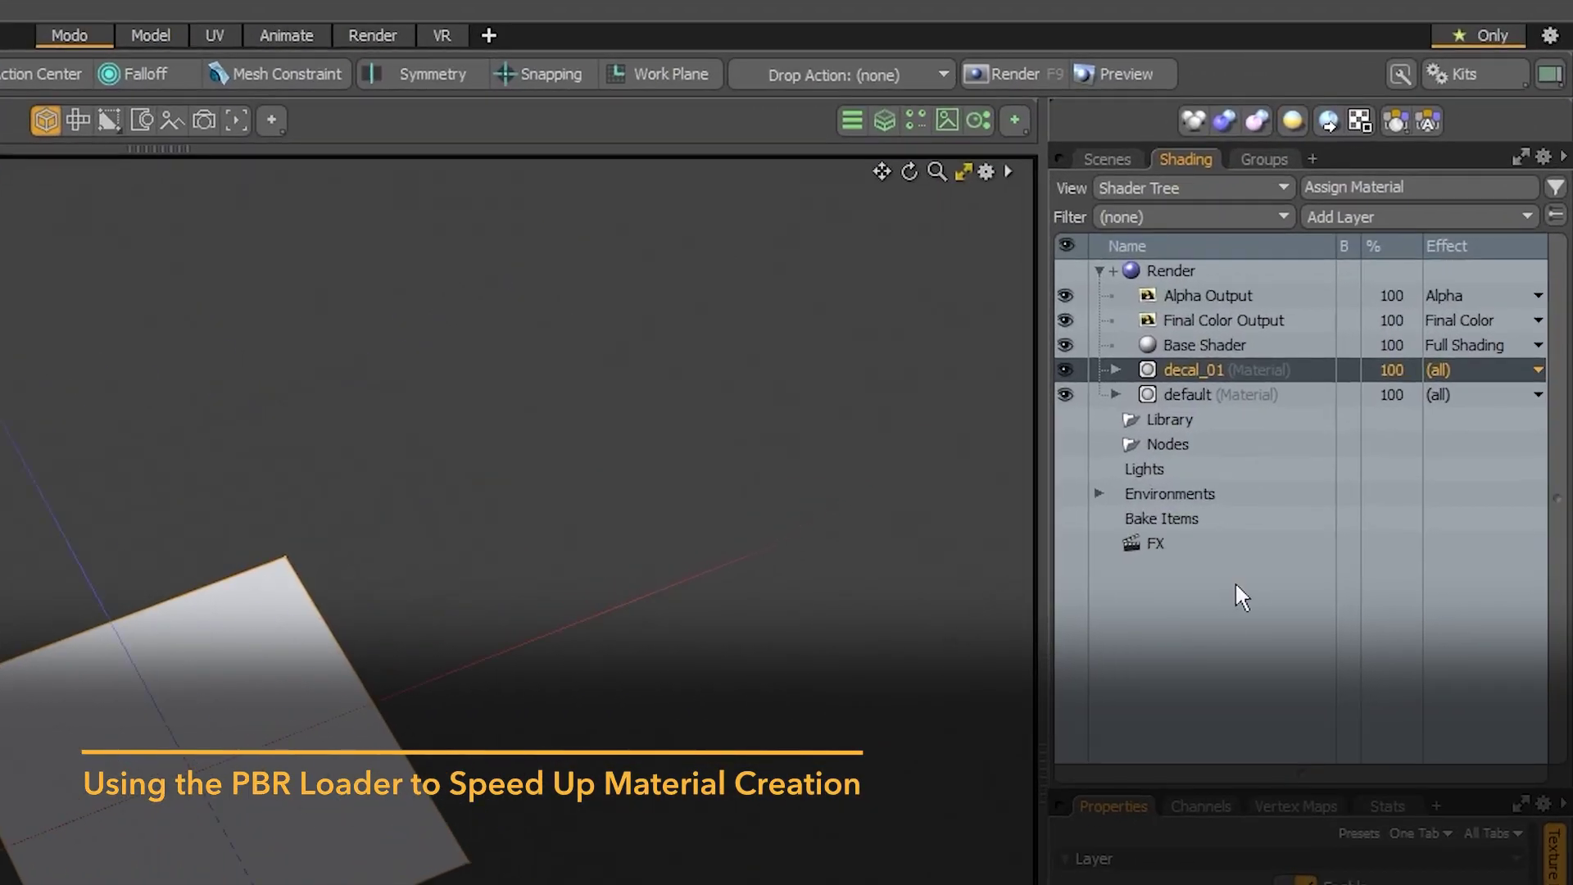
Read the PBR Loader section on texture filename conventions in the Modo online documentation
left_click(1427, 115)
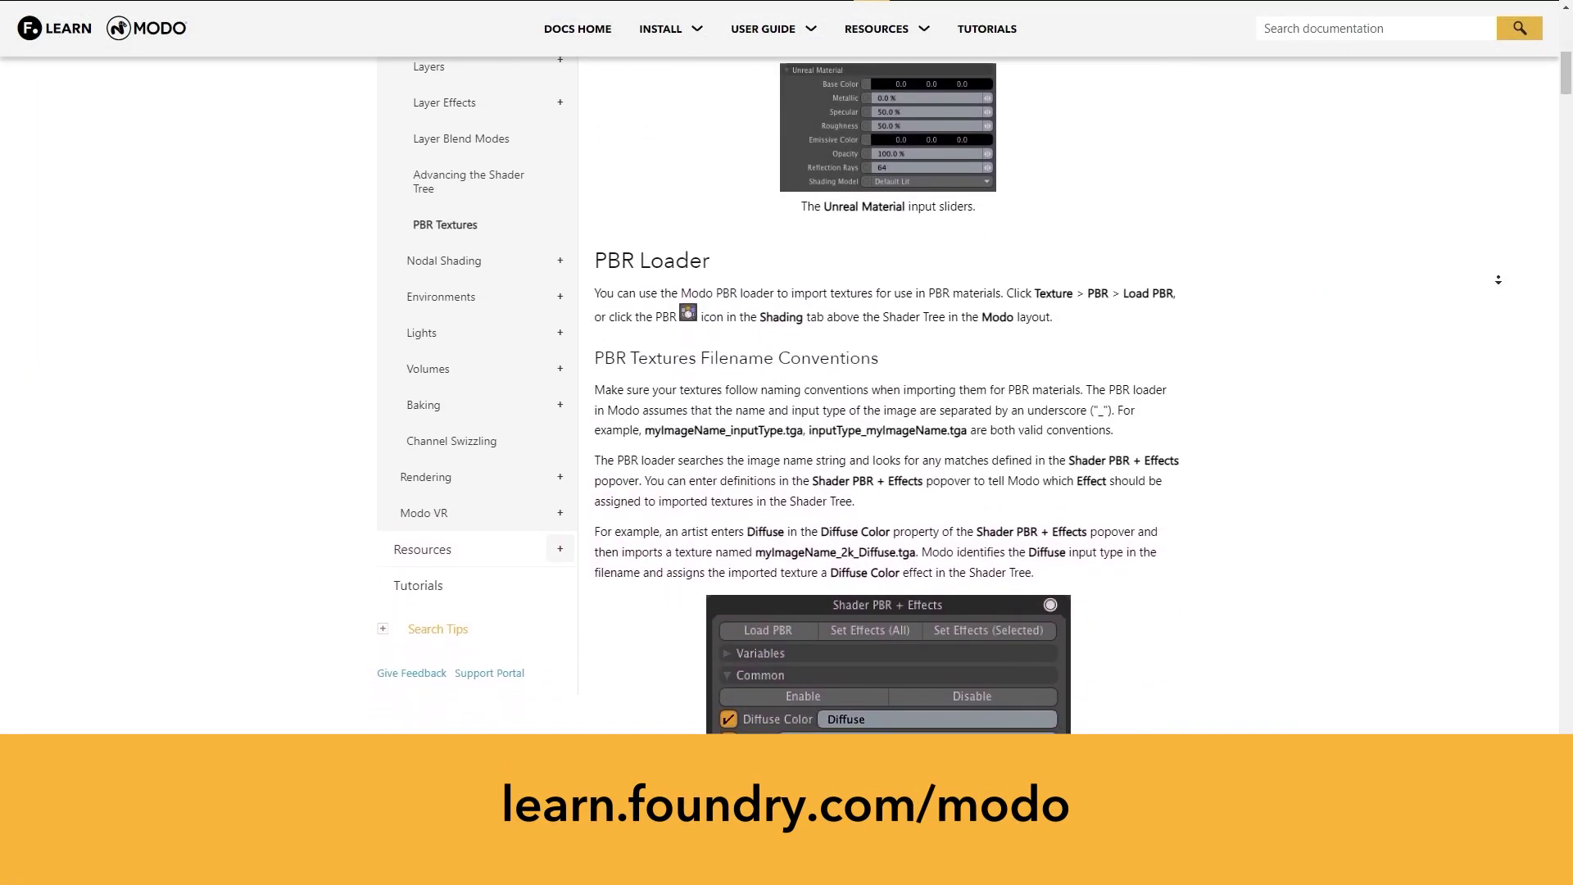
scroll(1498, 279, "down", 3)
scroll(1498, 280, "down", 3)
scroll(1498, 280, "down", 3)
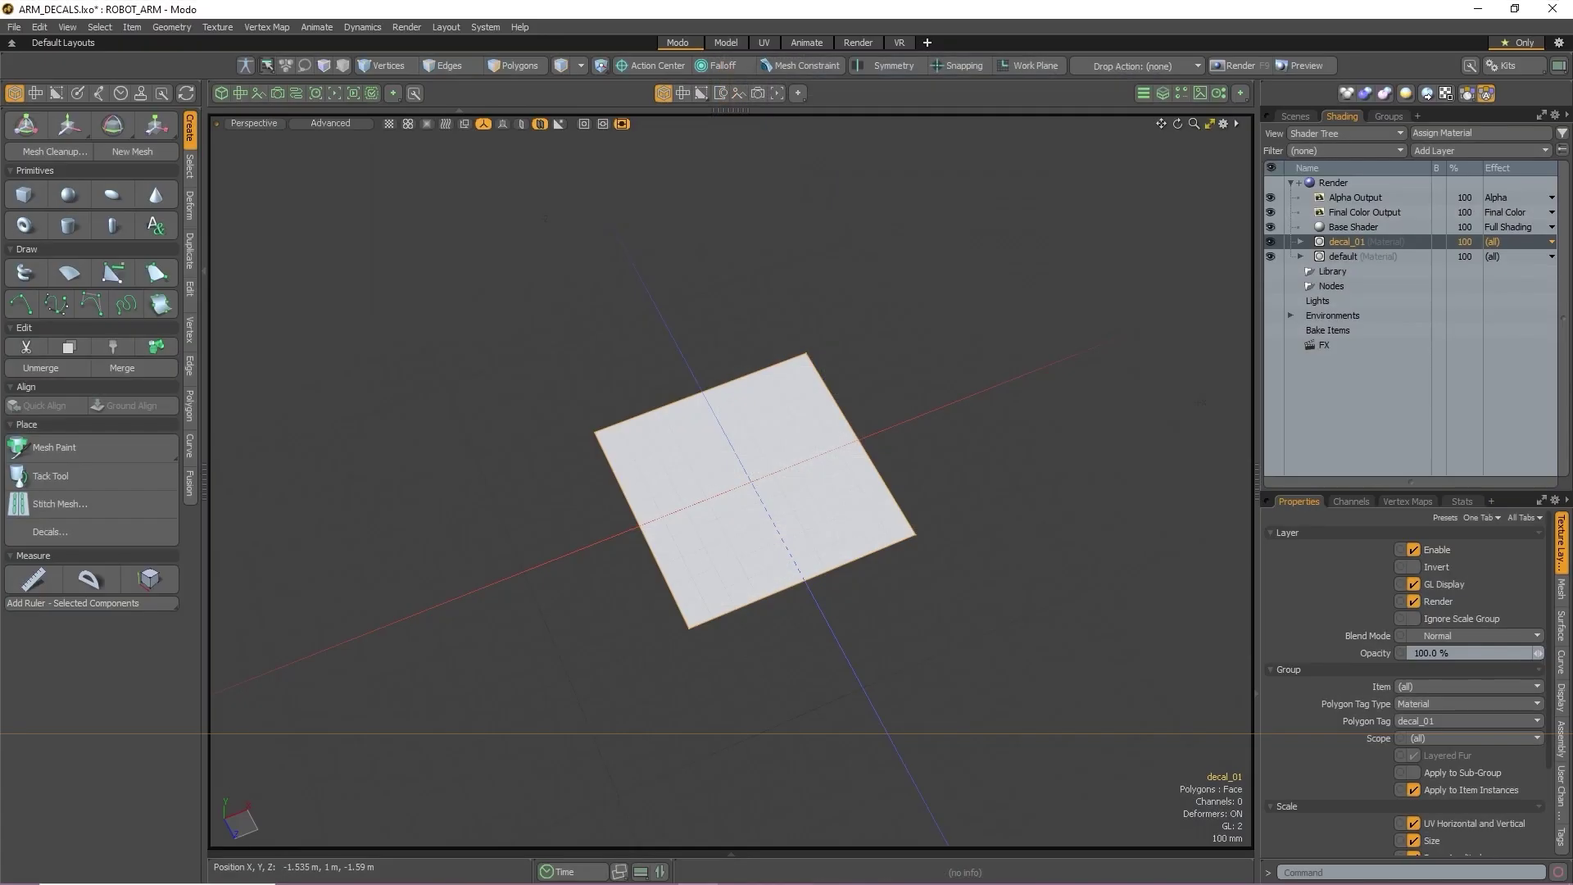
Switch to File Explorer, load the ambient occlusion, curvature, normal base and decal_mask images into the decal_01 material, and expand it
key("alt+Tab")
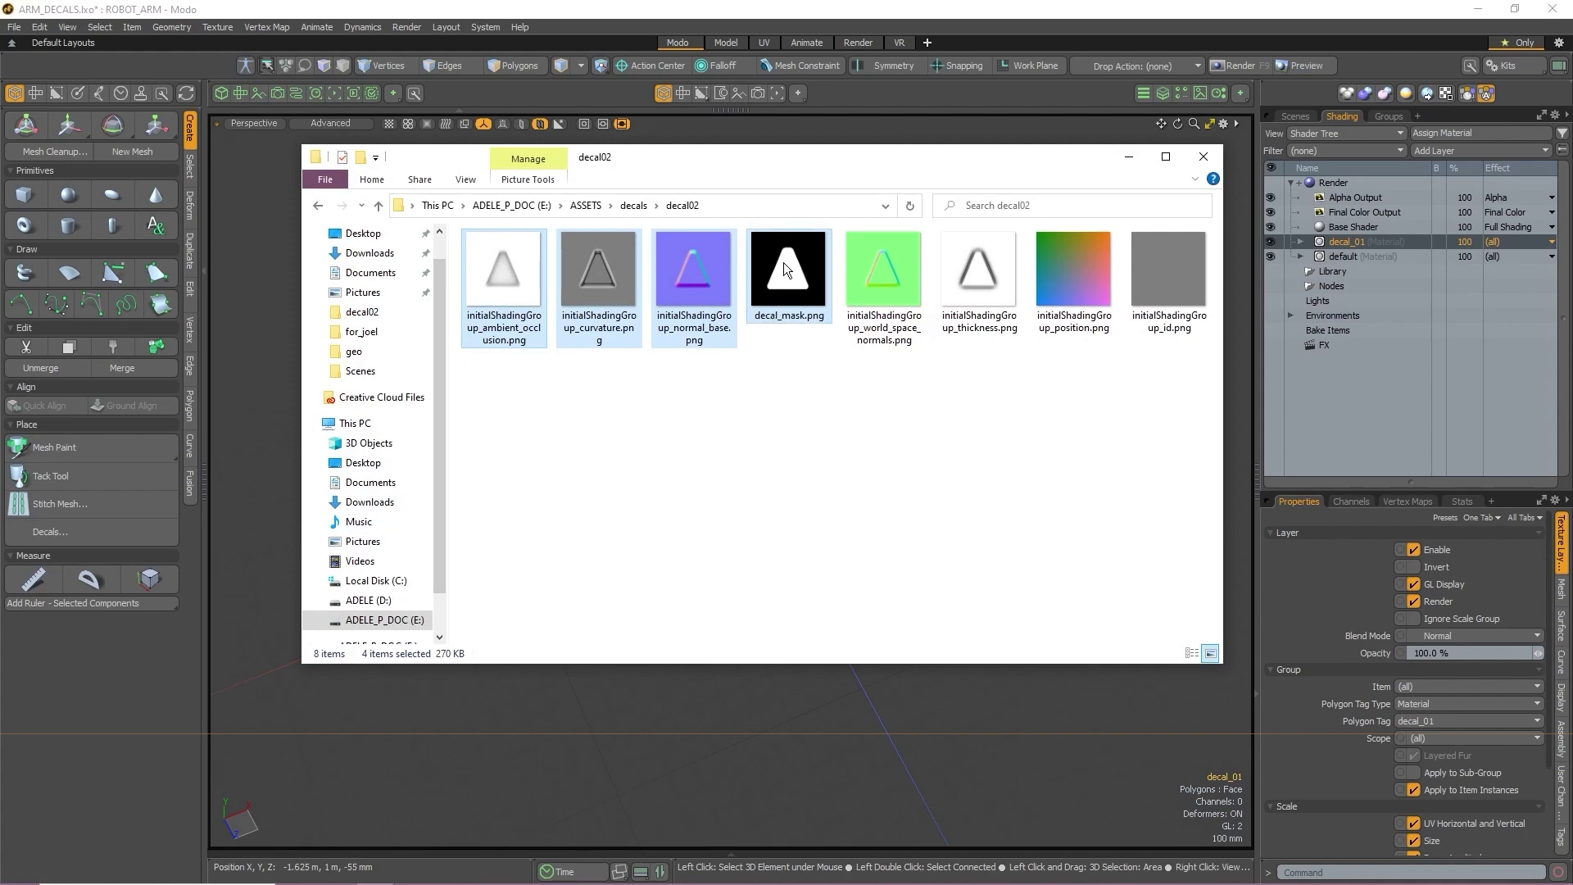
left_click_drag(490, 270, 1348, 238)
left_click(1300, 241)
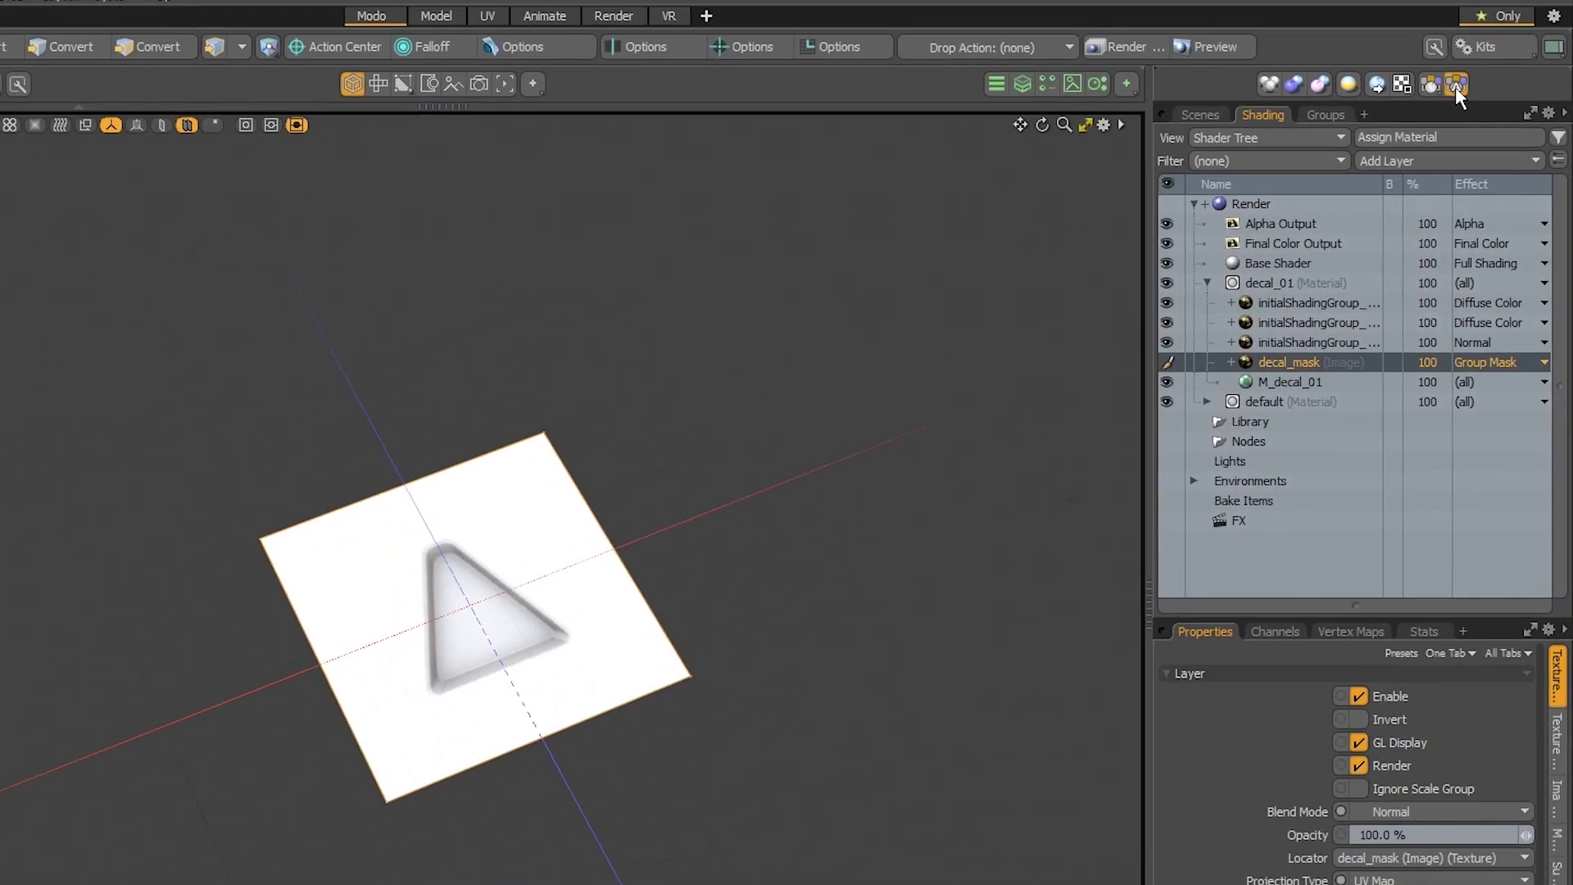
In the Shader PBR + Effects settings, enable UE4 Ambient Occlusion with the search string AO;Ambient_Occlusion
left_click(1441, 118)
left_click(1461, 81)
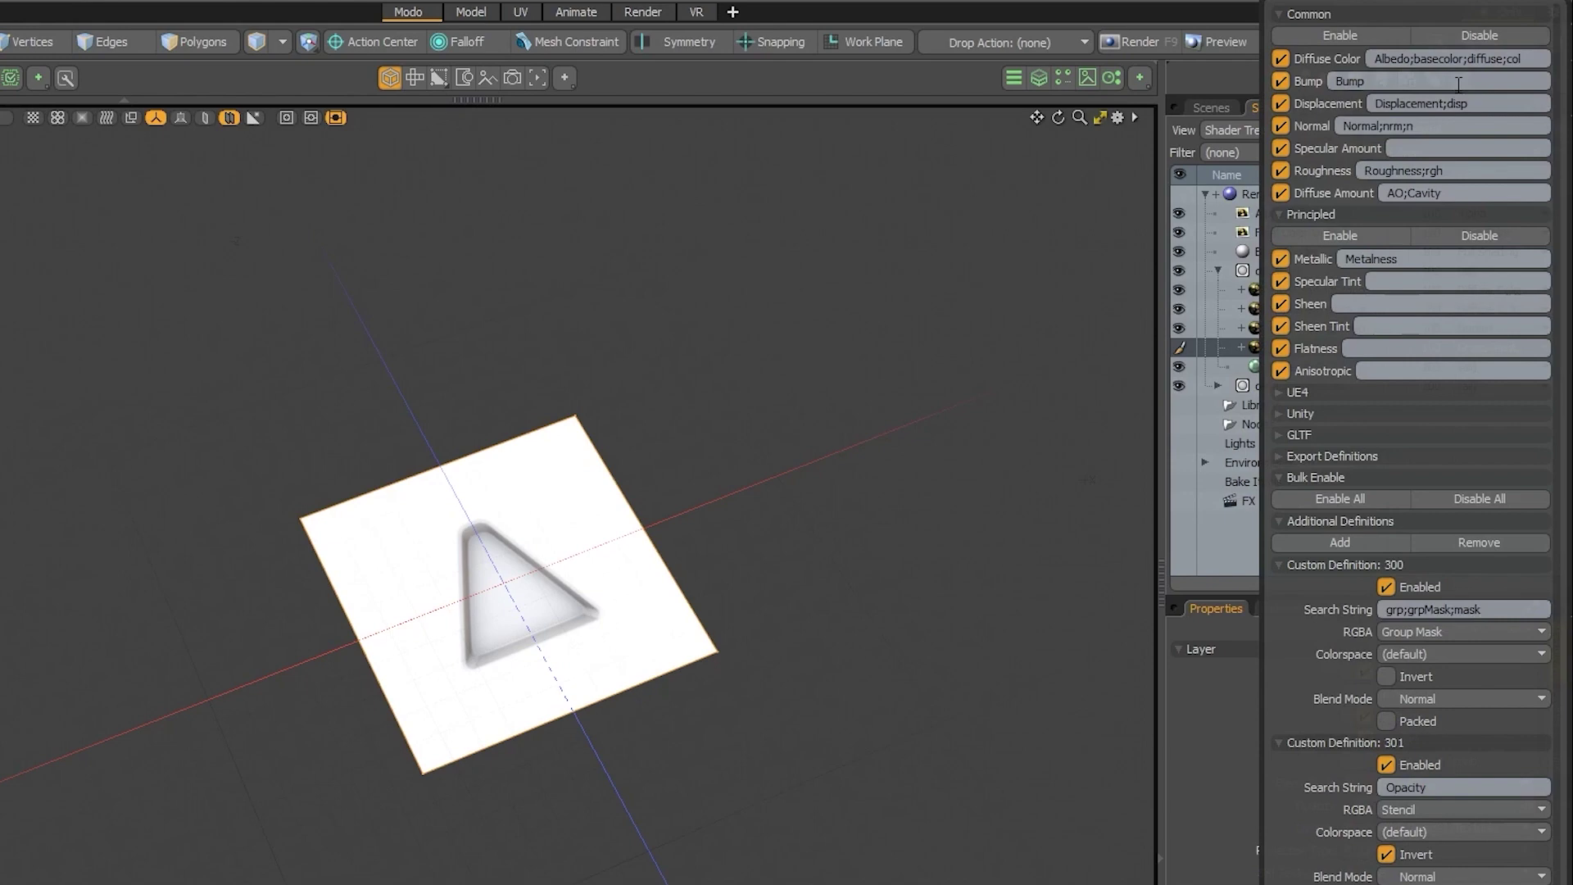
left_click(1285, 391)
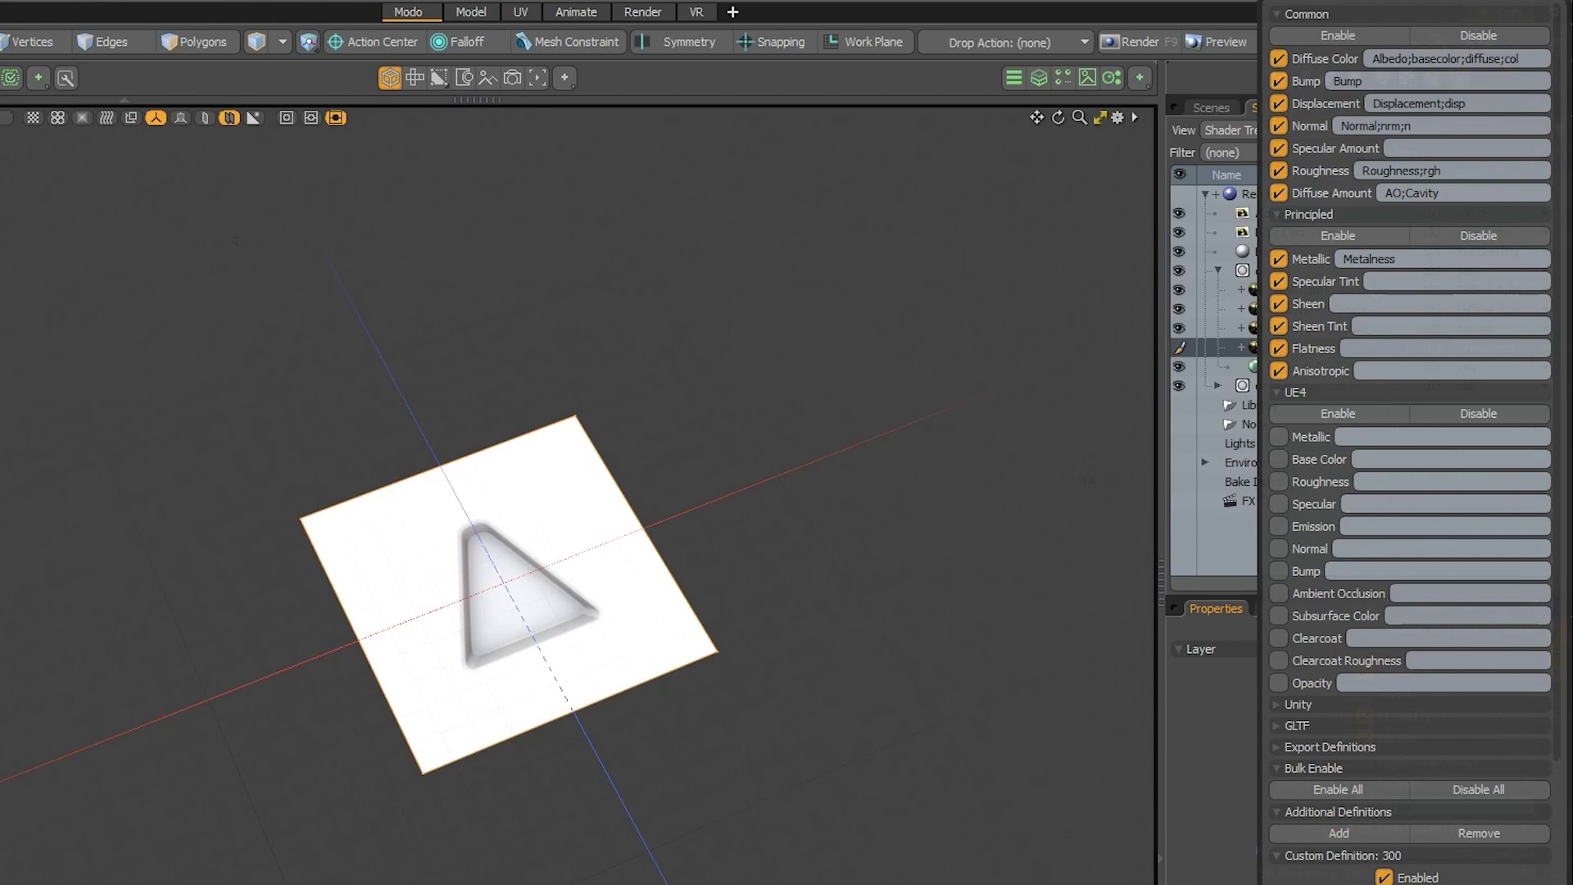
left_click(1417, 594)
type("AO;Ambient_Occlusion")
left_click(1283, 592)
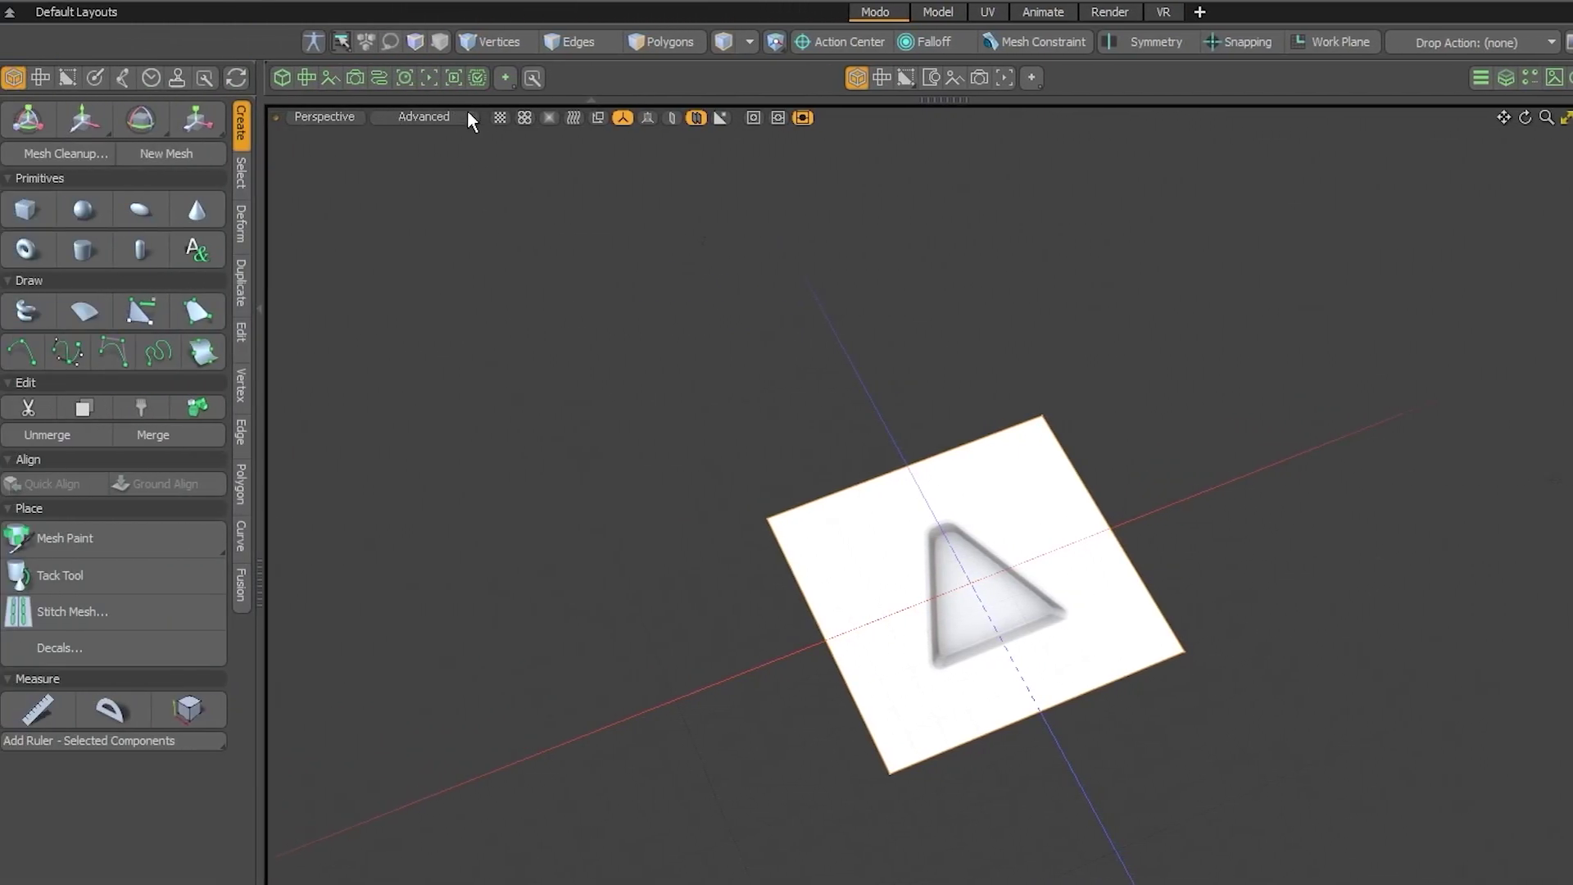
Look through the viewport shading styles and the layer effects available for the ambient occlusion image
left_click(455, 117)
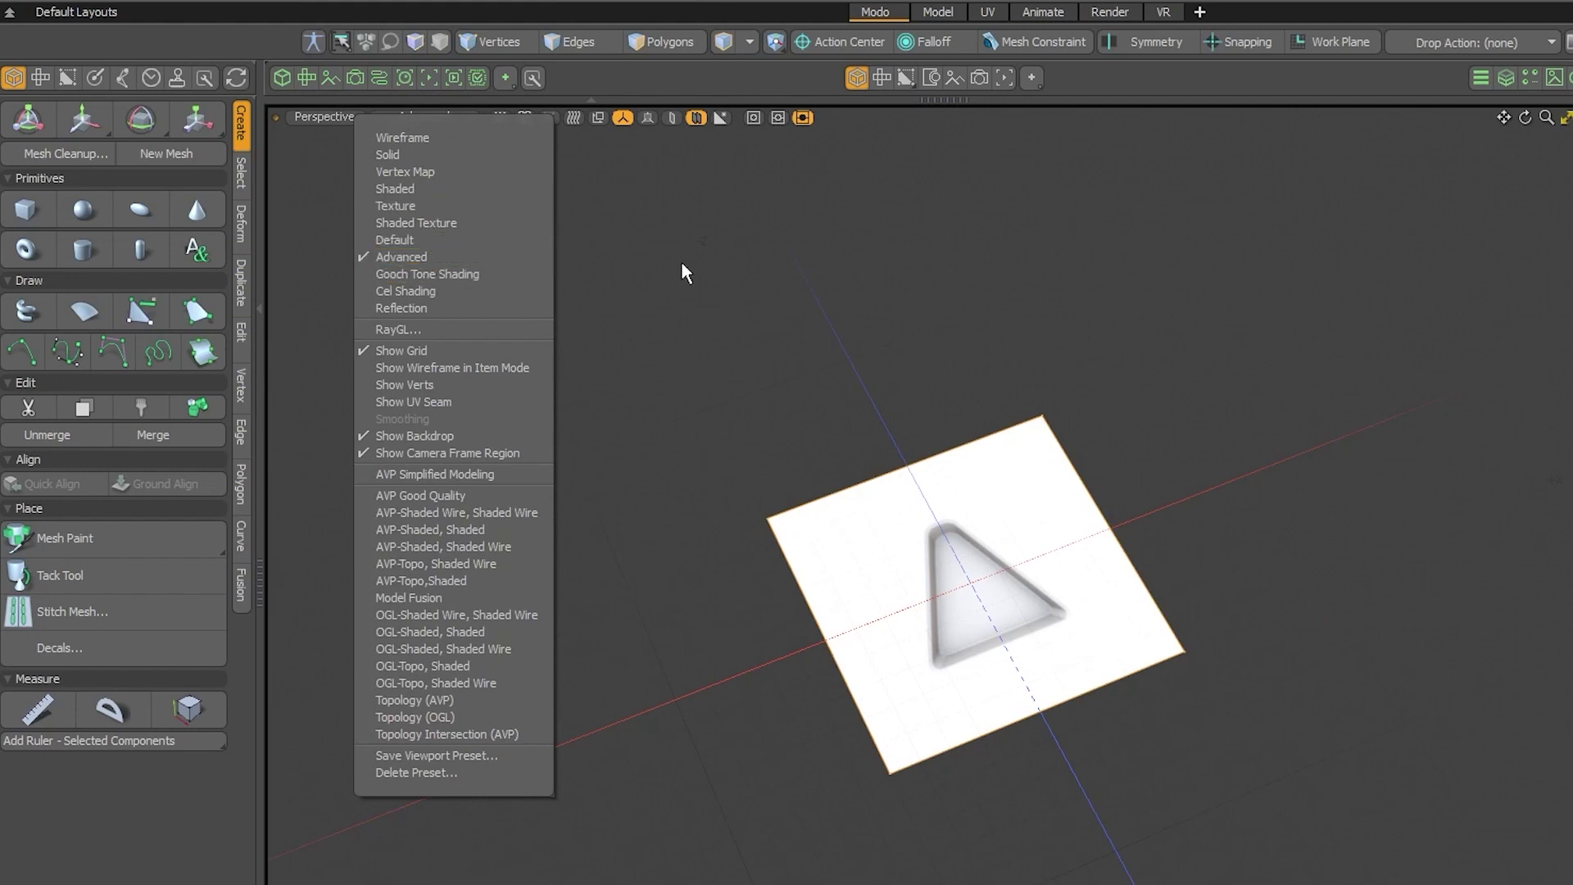
left_click(1466, 585)
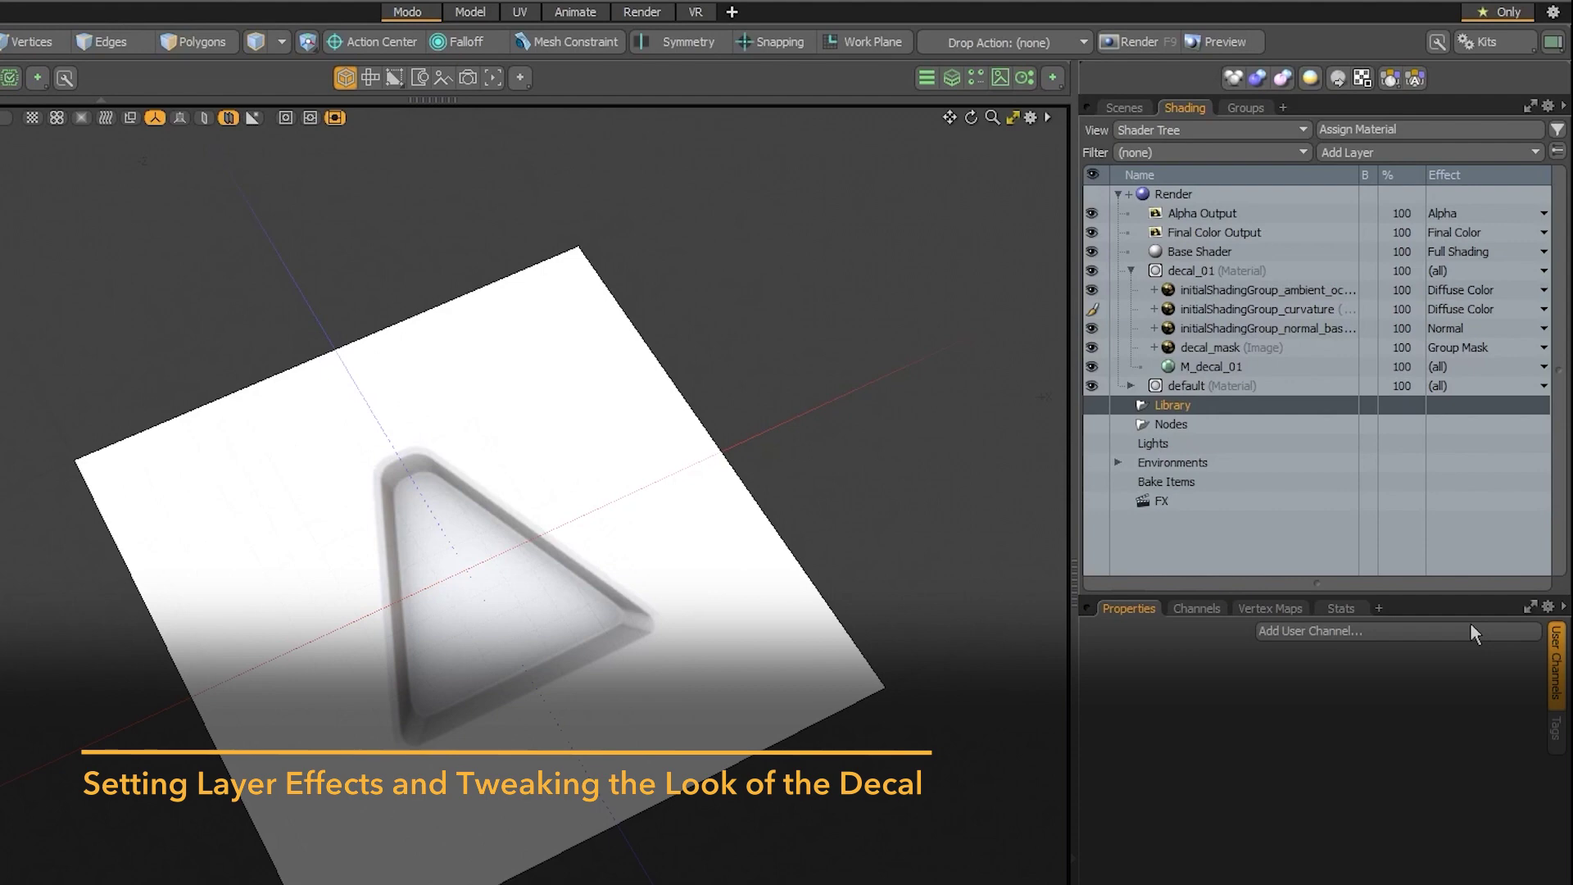
left_click(1468, 289)
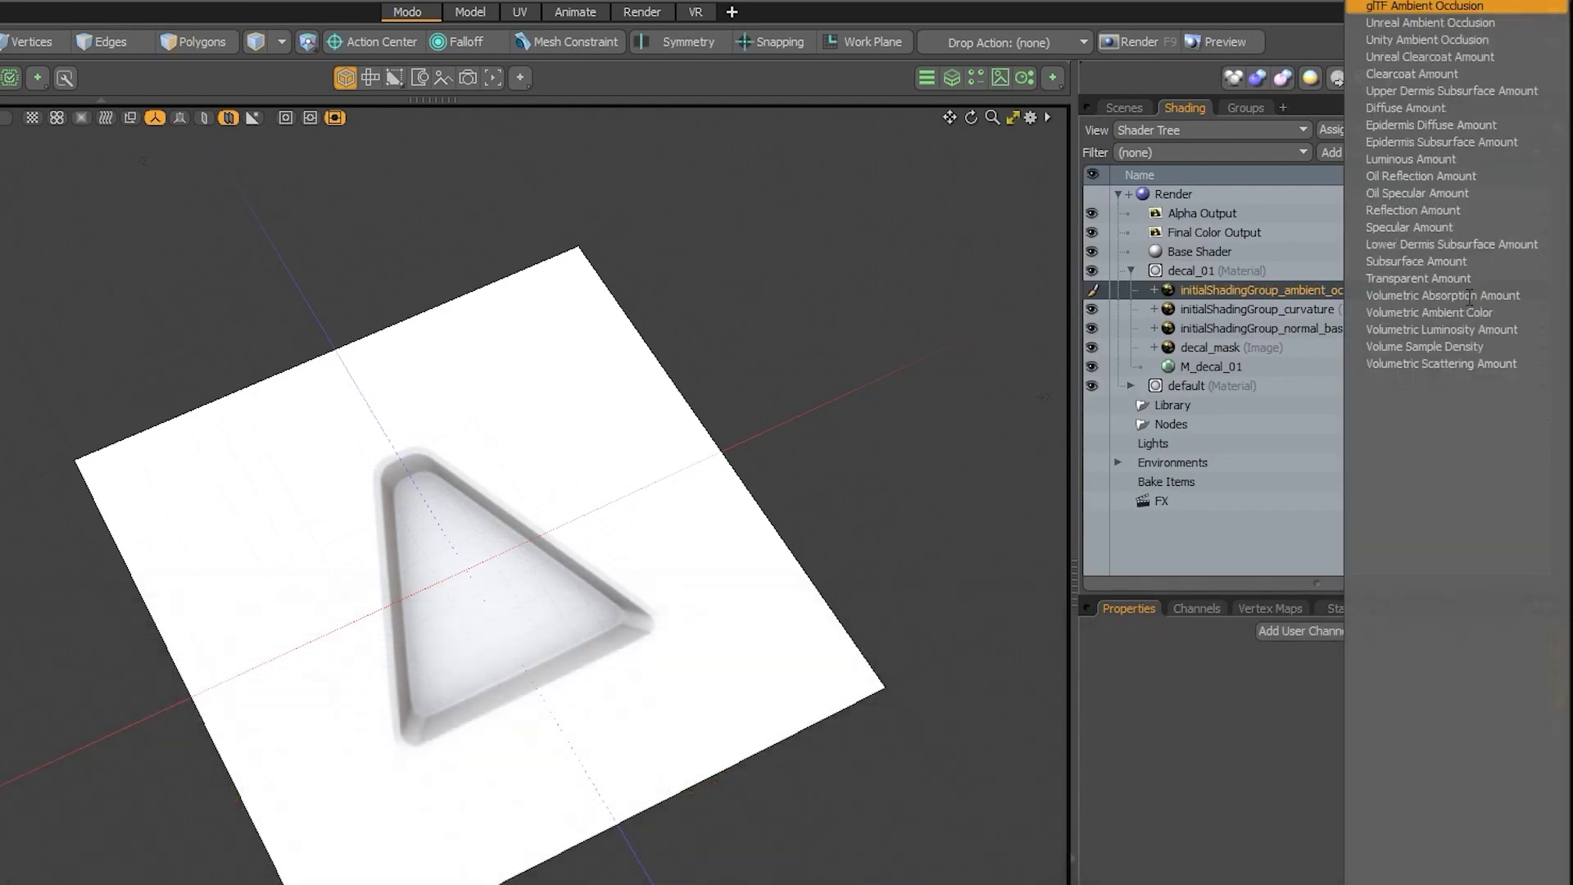
key("Down")
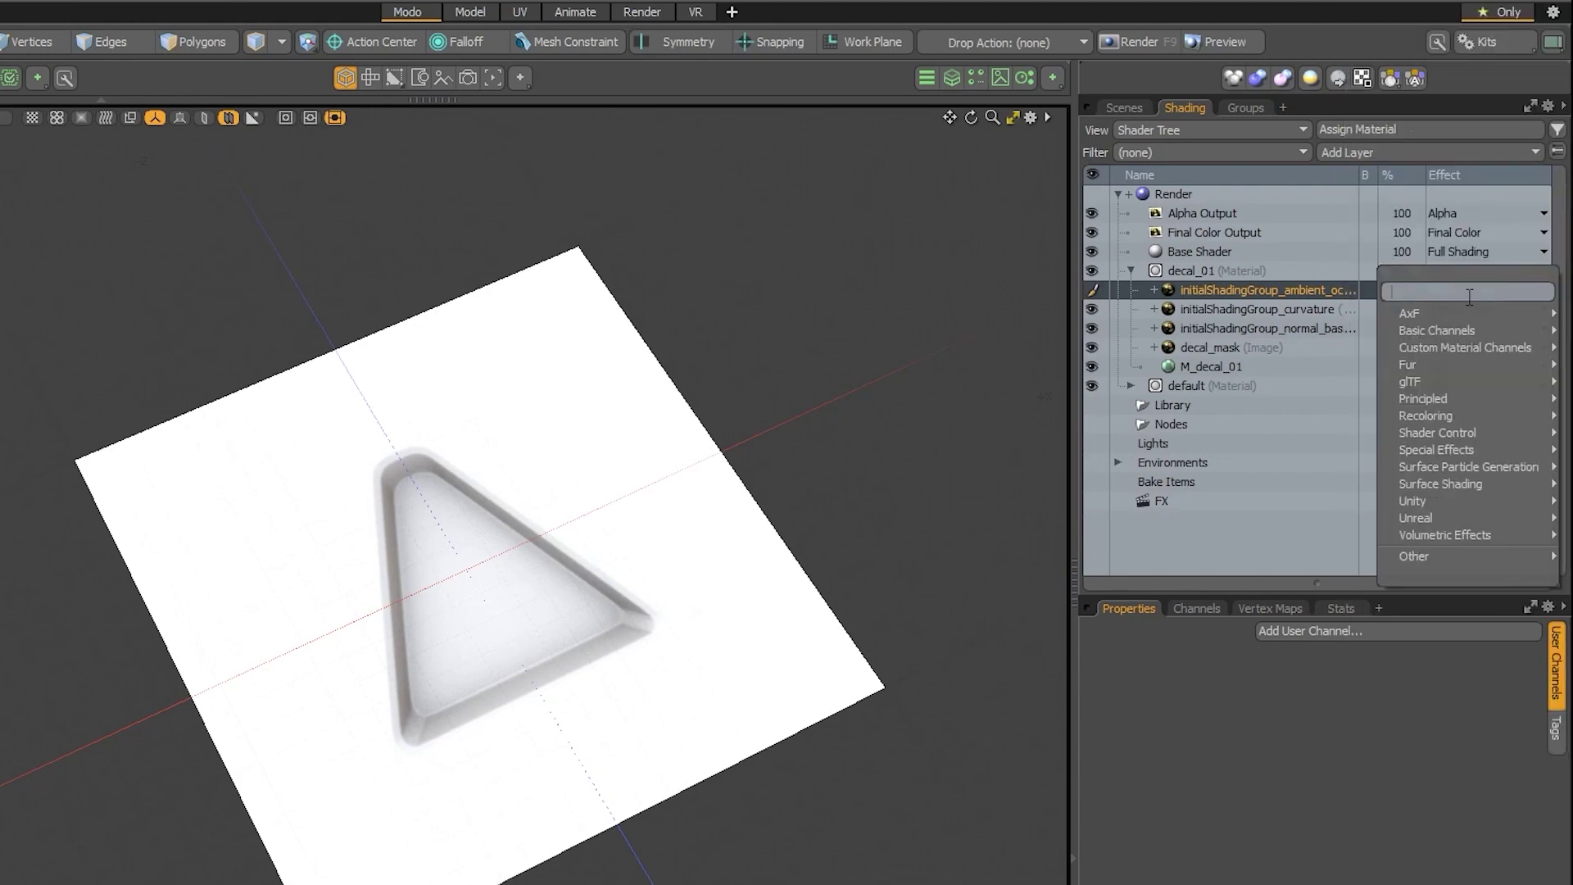
mouse_move(1441, 345)
mouse_move(1311, 357)
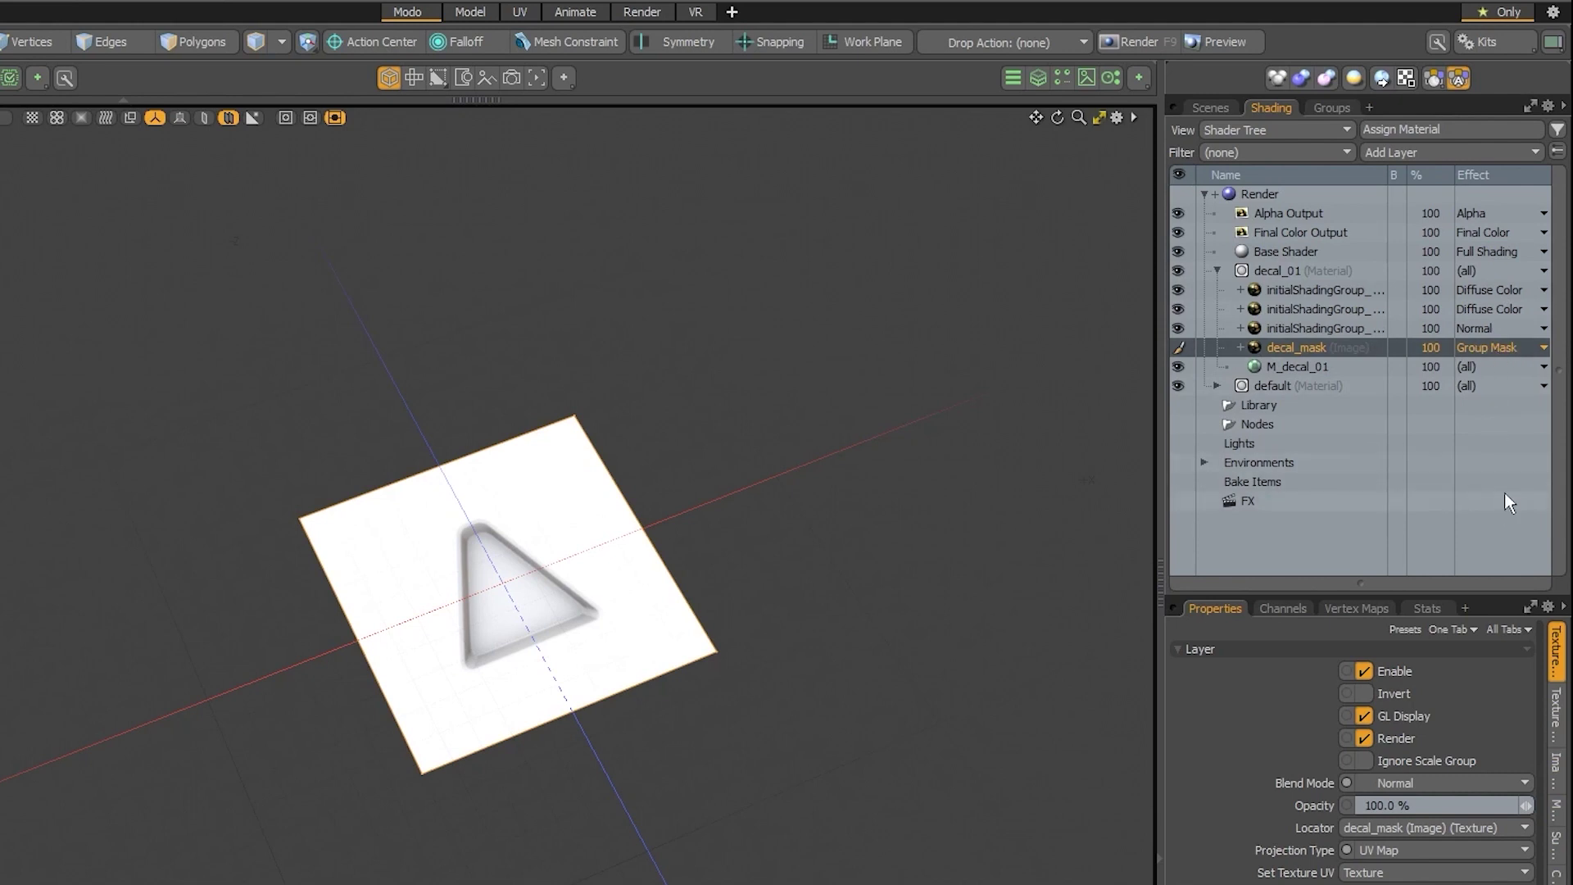
Change the decal_mask layer's effect to Stencil and invert it so only the triangle shape is kept
left_click(1497, 345)
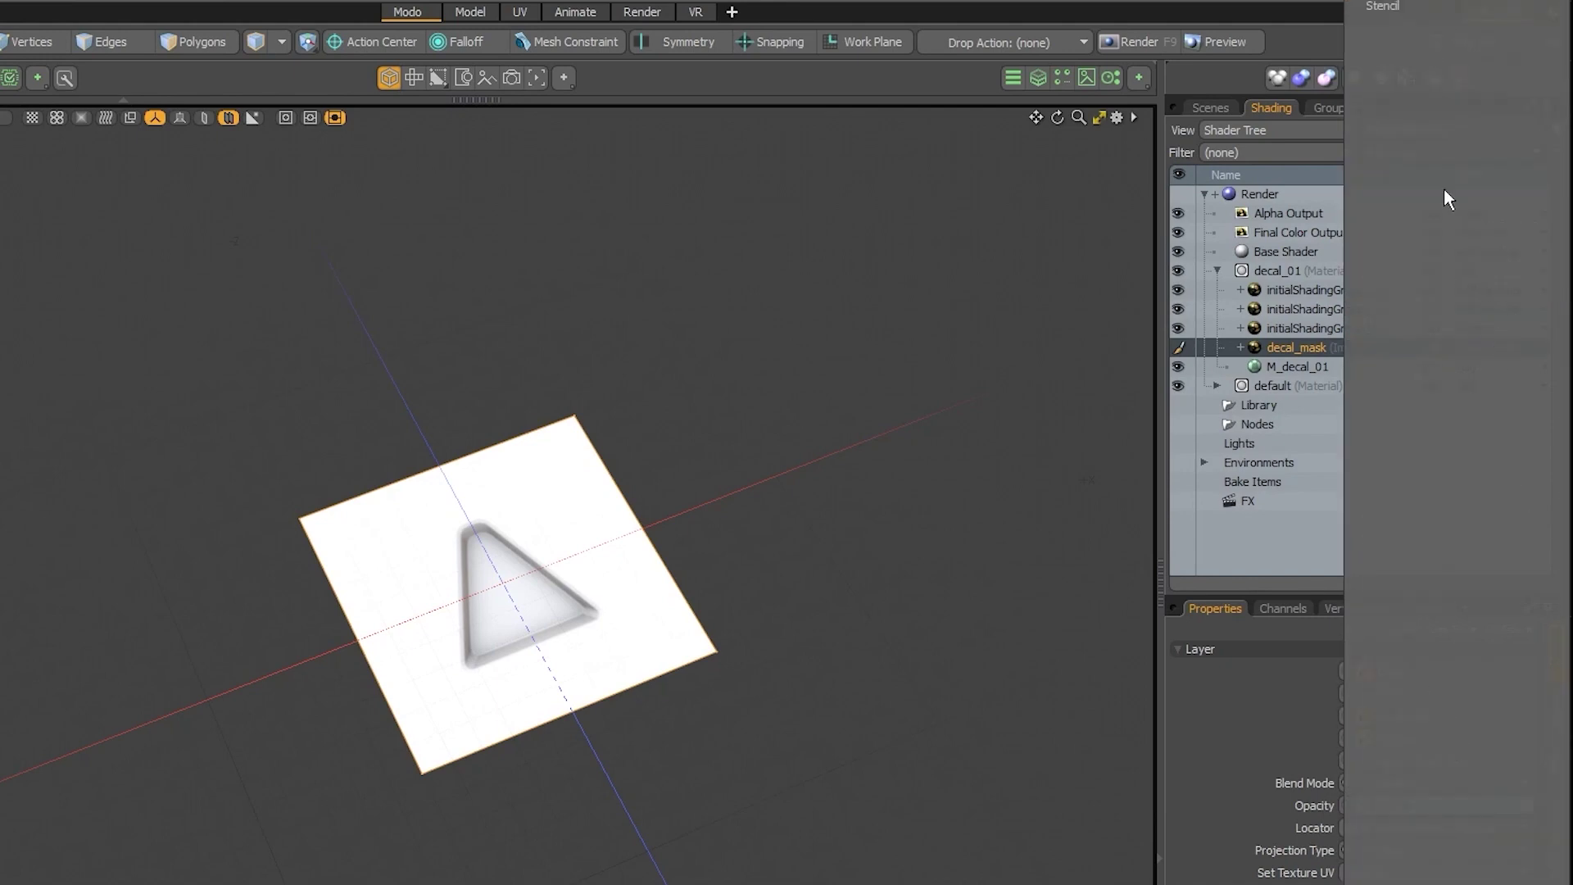
left_click(1393, 8)
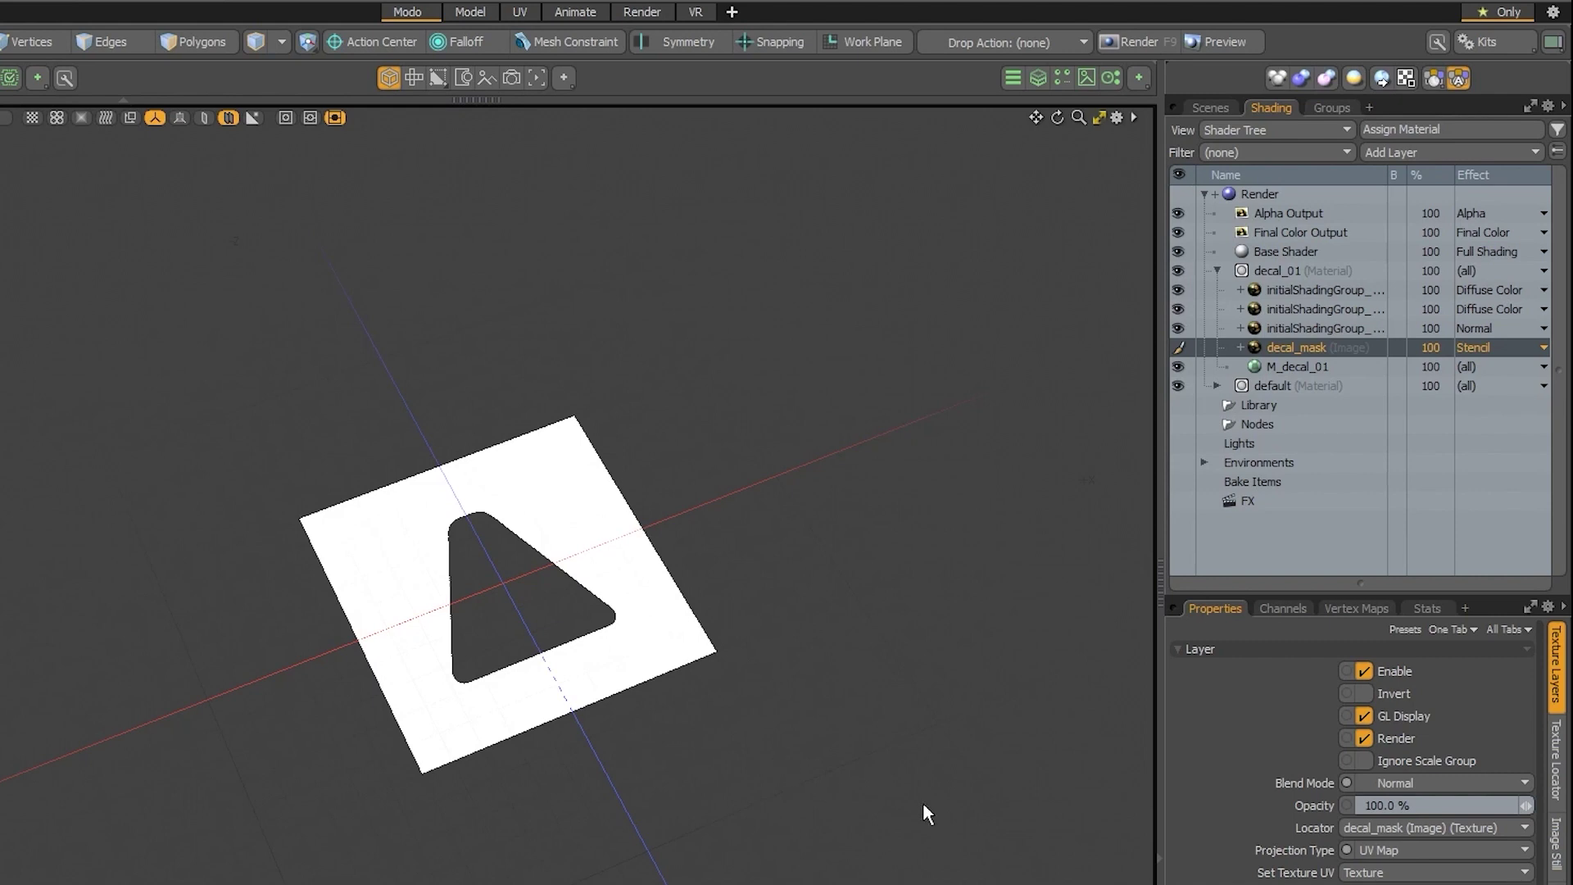
left_click(1364, 693)
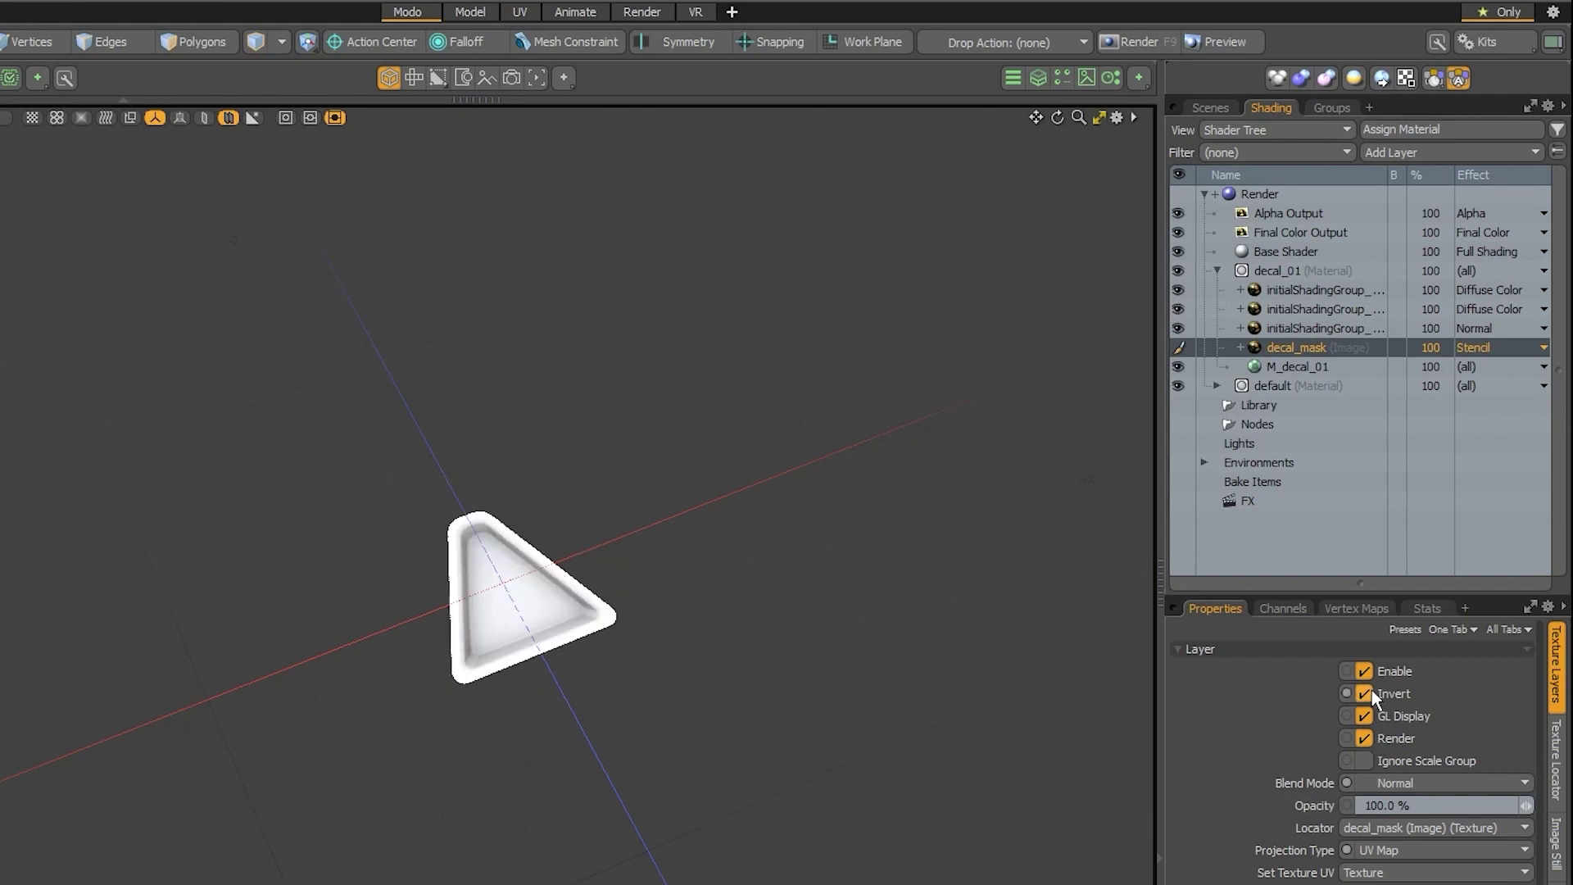
left_click_drag(951, 653, 780, 680, "alt")
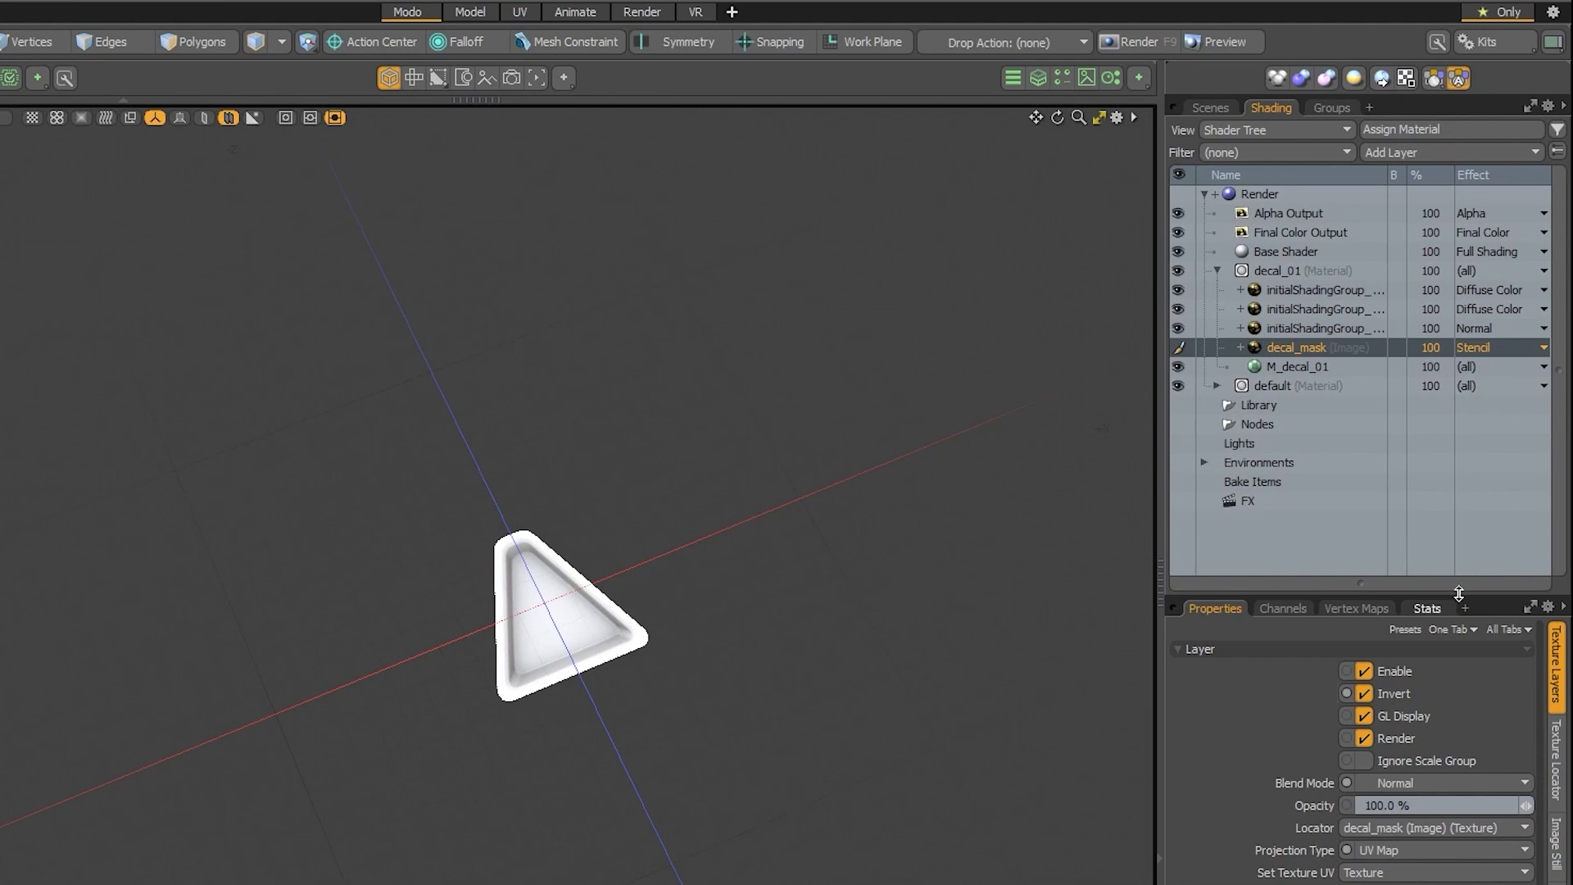
Set the blend mode of the curvature and ambient occlusion layers to Multiply and widen the Shader Tree to show full layer names
left_click(1300, 309)
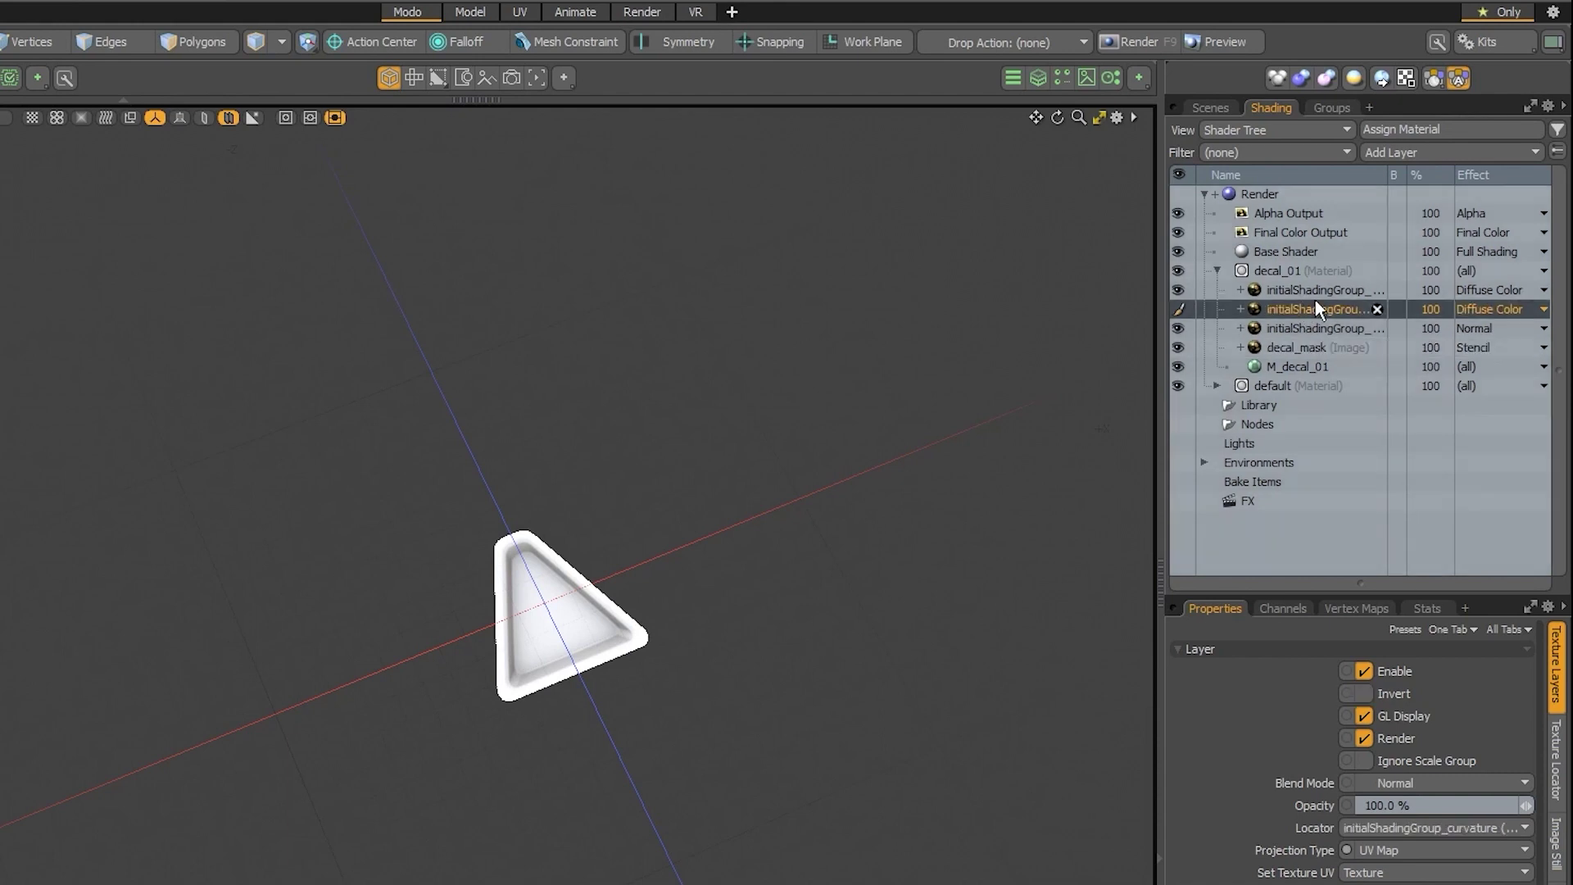
left_click(1320, 288, "ctrl")
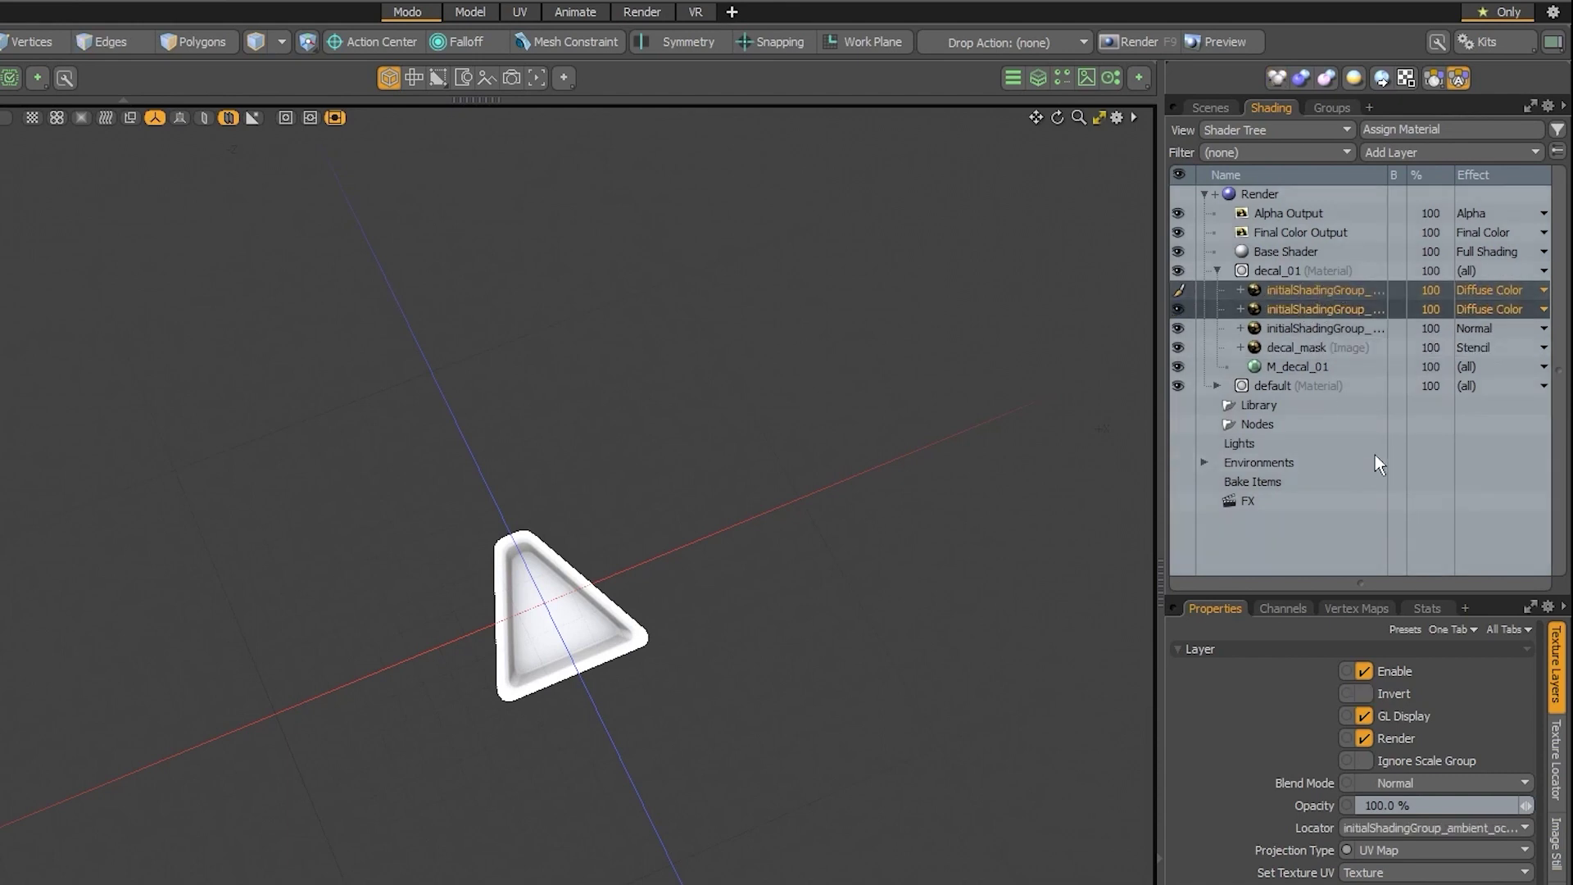
left_click(1393, 290)
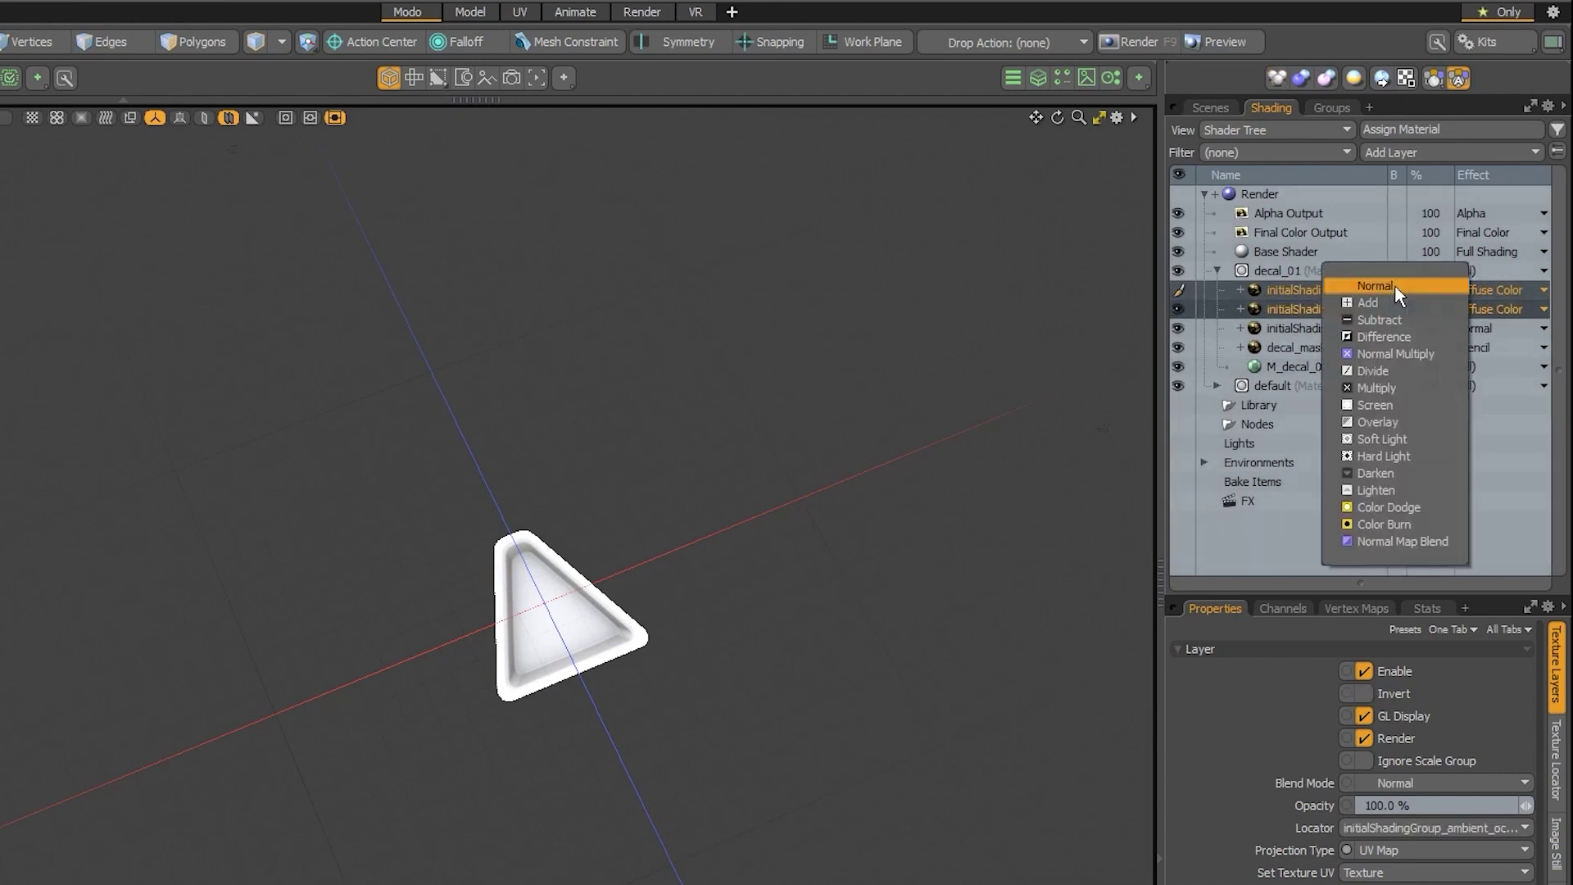
left_click(1388, 389)
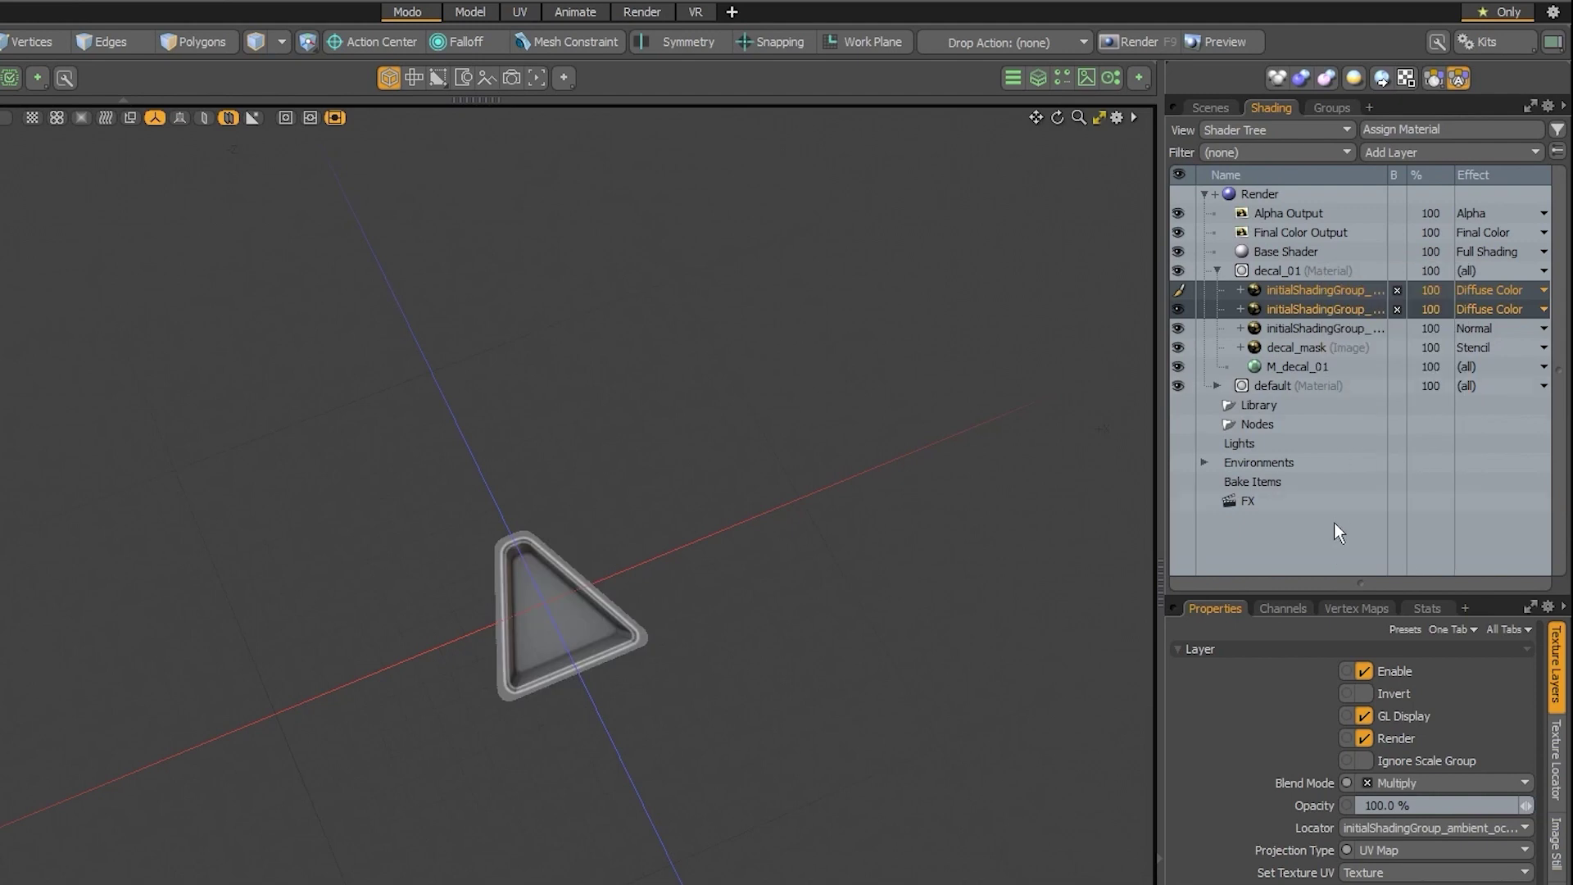
left_click_drag(1160, 477, 1071, 478)
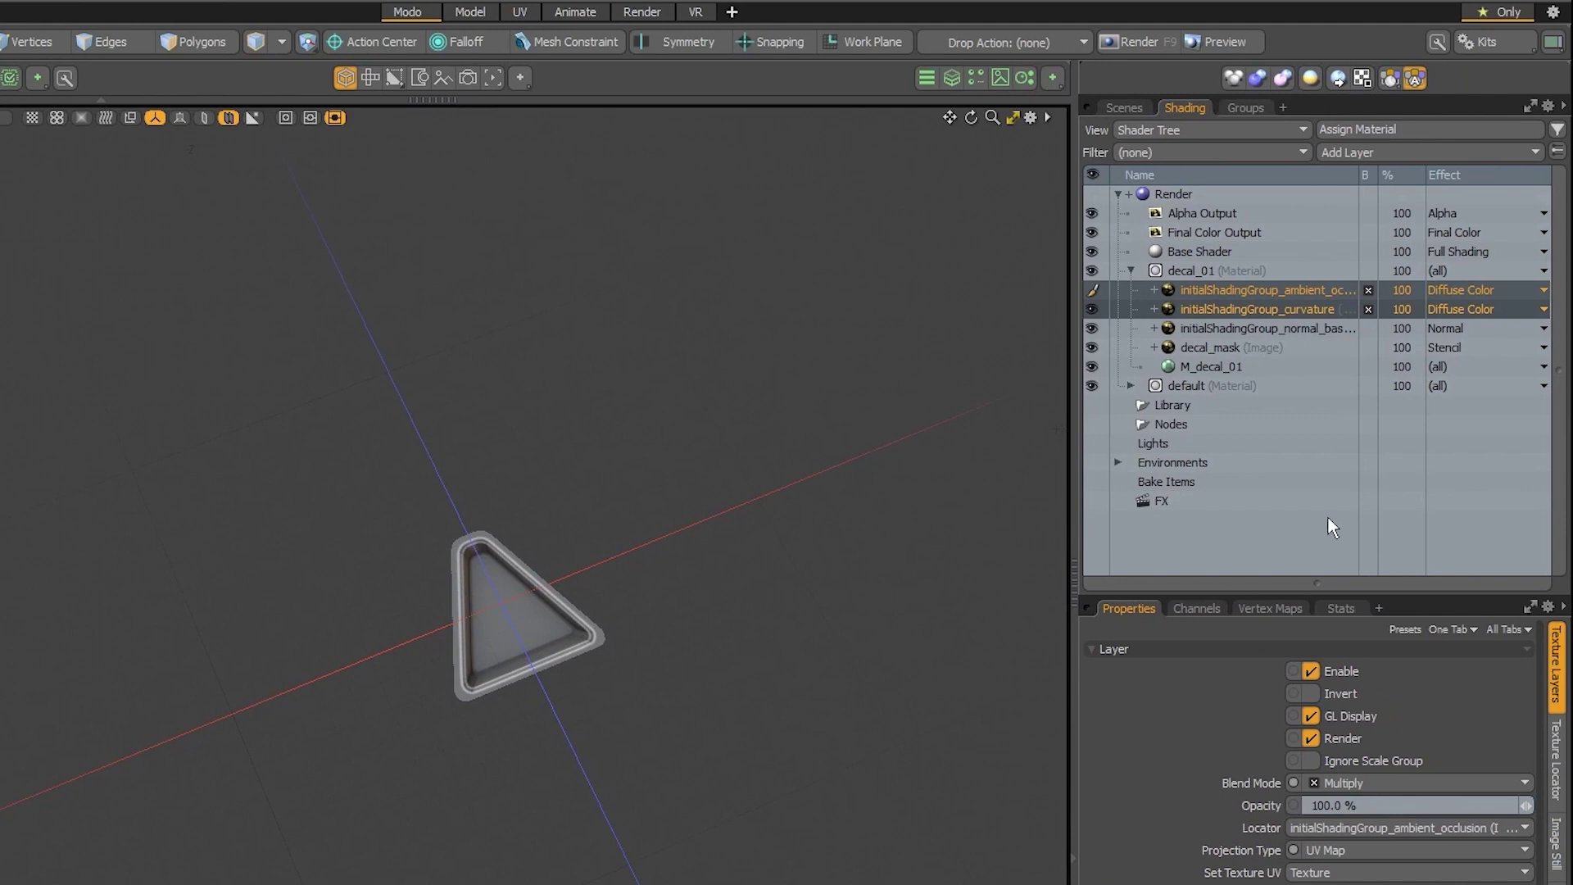
Set the ambient occlusion layer's opacity to 100% and the curvature layer's opacity to 44%
mouse_move(1401, 285)
left_mouse_down()
mouse_move(1324, 298)
mouse_move(1451, 301)
left_mouse_up()
left_click(1306, 289)
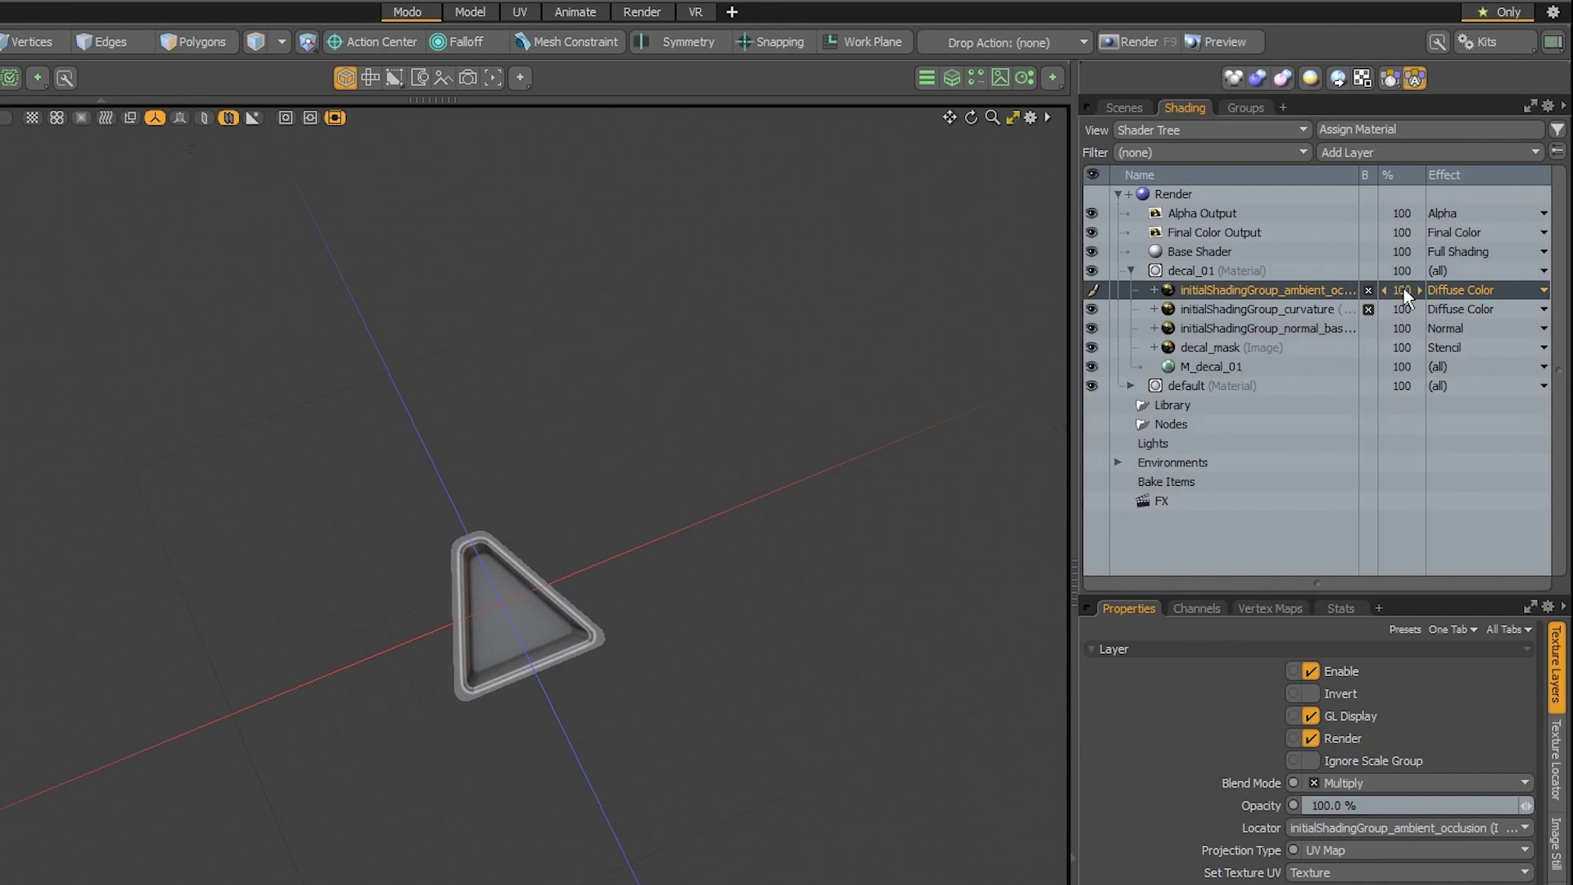
left_click_drag(1414, 288, 1522, 290)
left_click(1402, 311)
left_click_drag(1401, 308, 1232, 328)
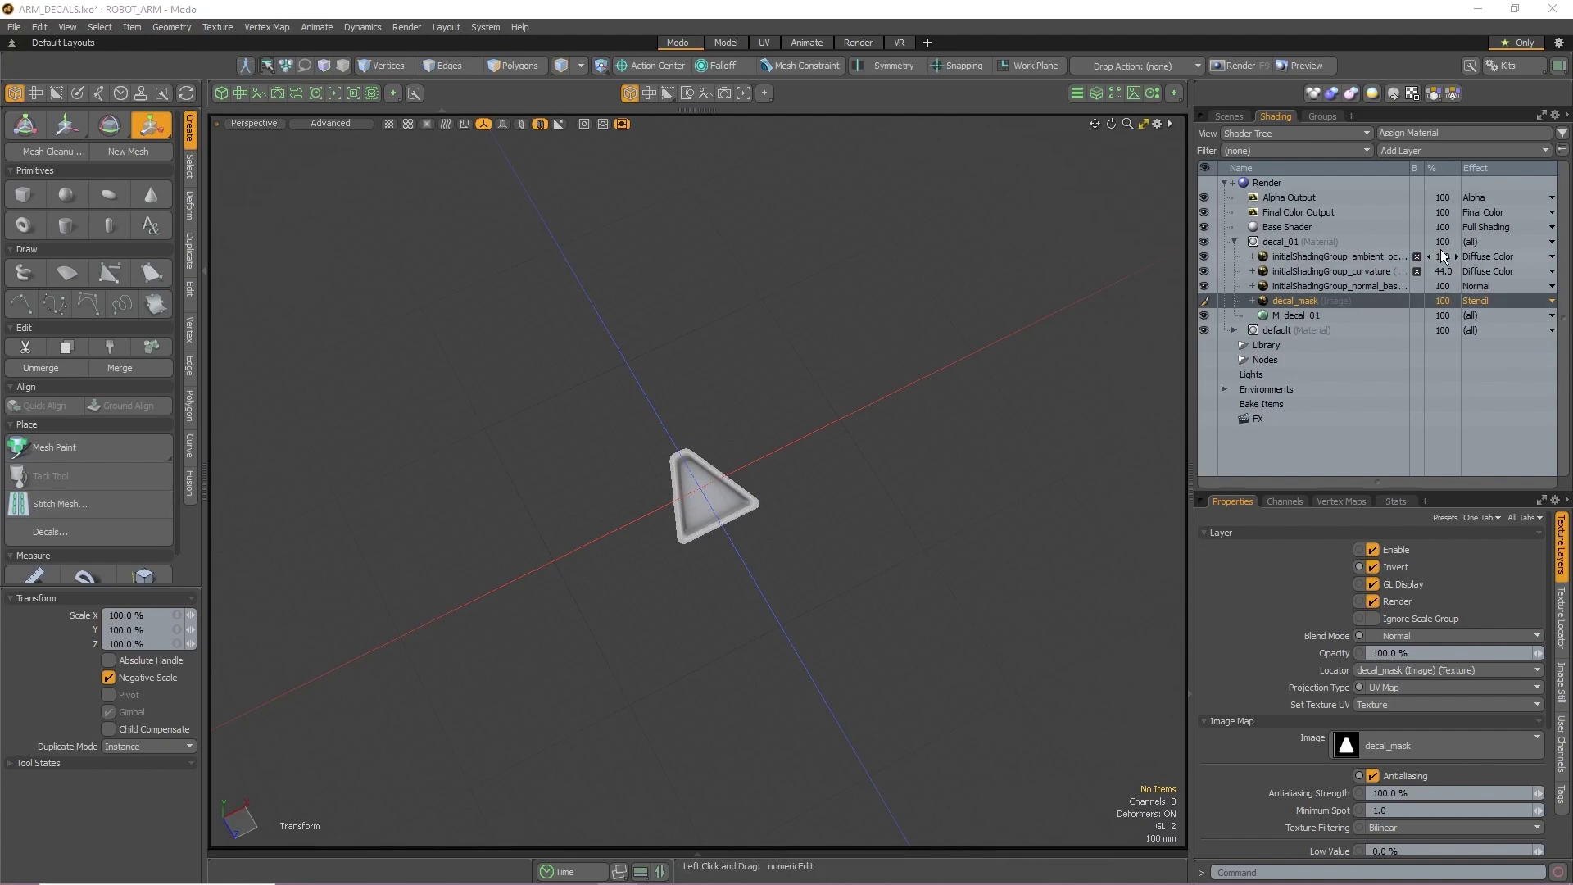
Save the decal_01 material group as a preset named triangle_decal in the Modo Content Assets folder
right_click(1314, 240)
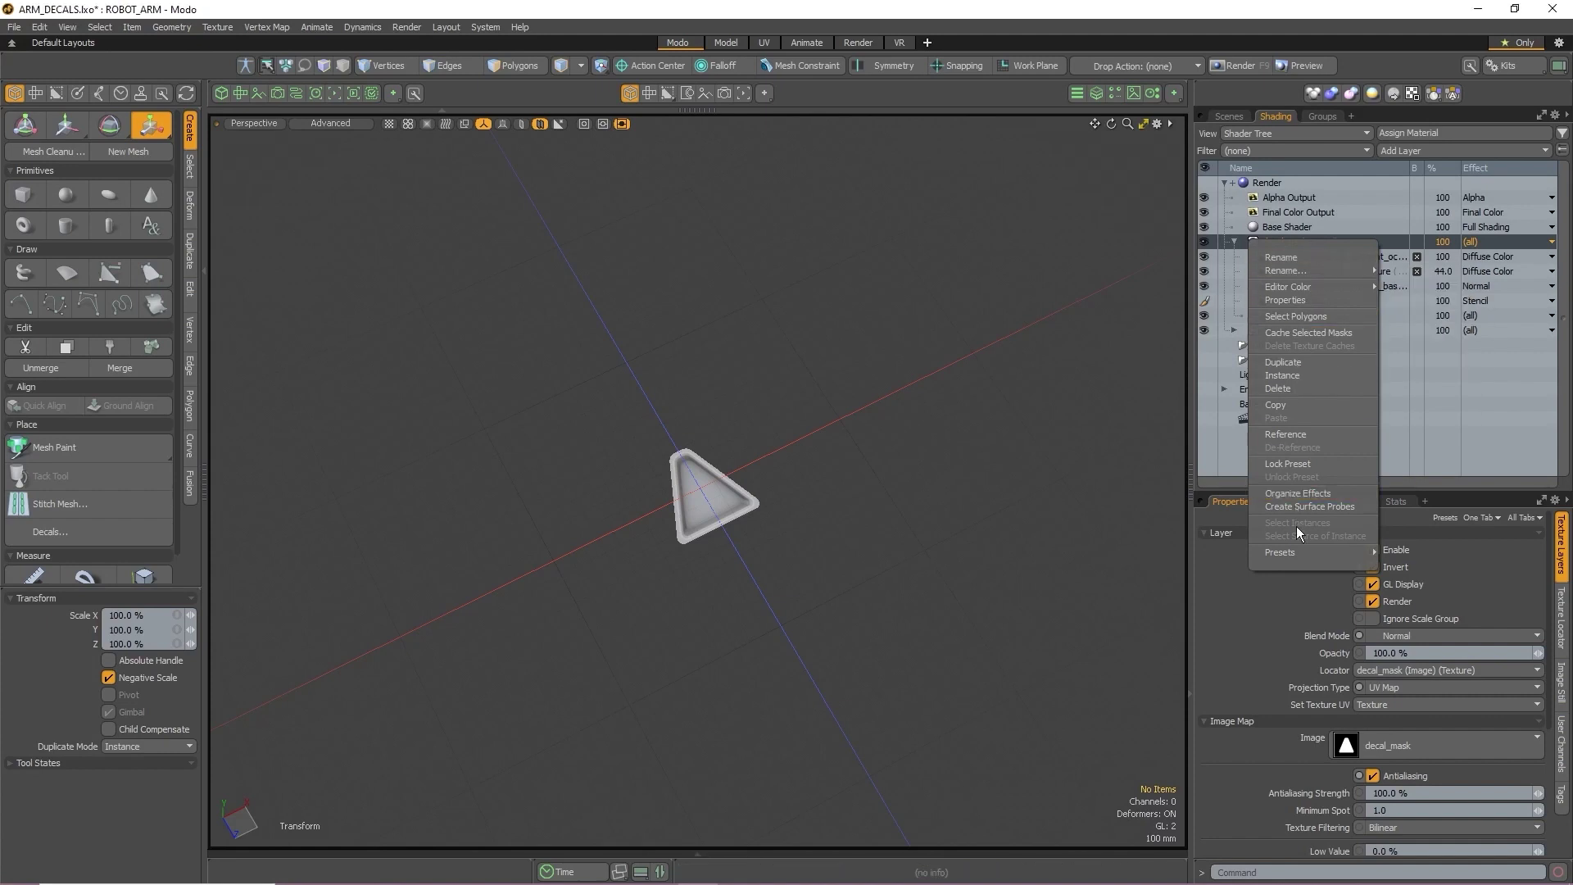
mouse_move(1295, 550)
left_click(1437, 592)
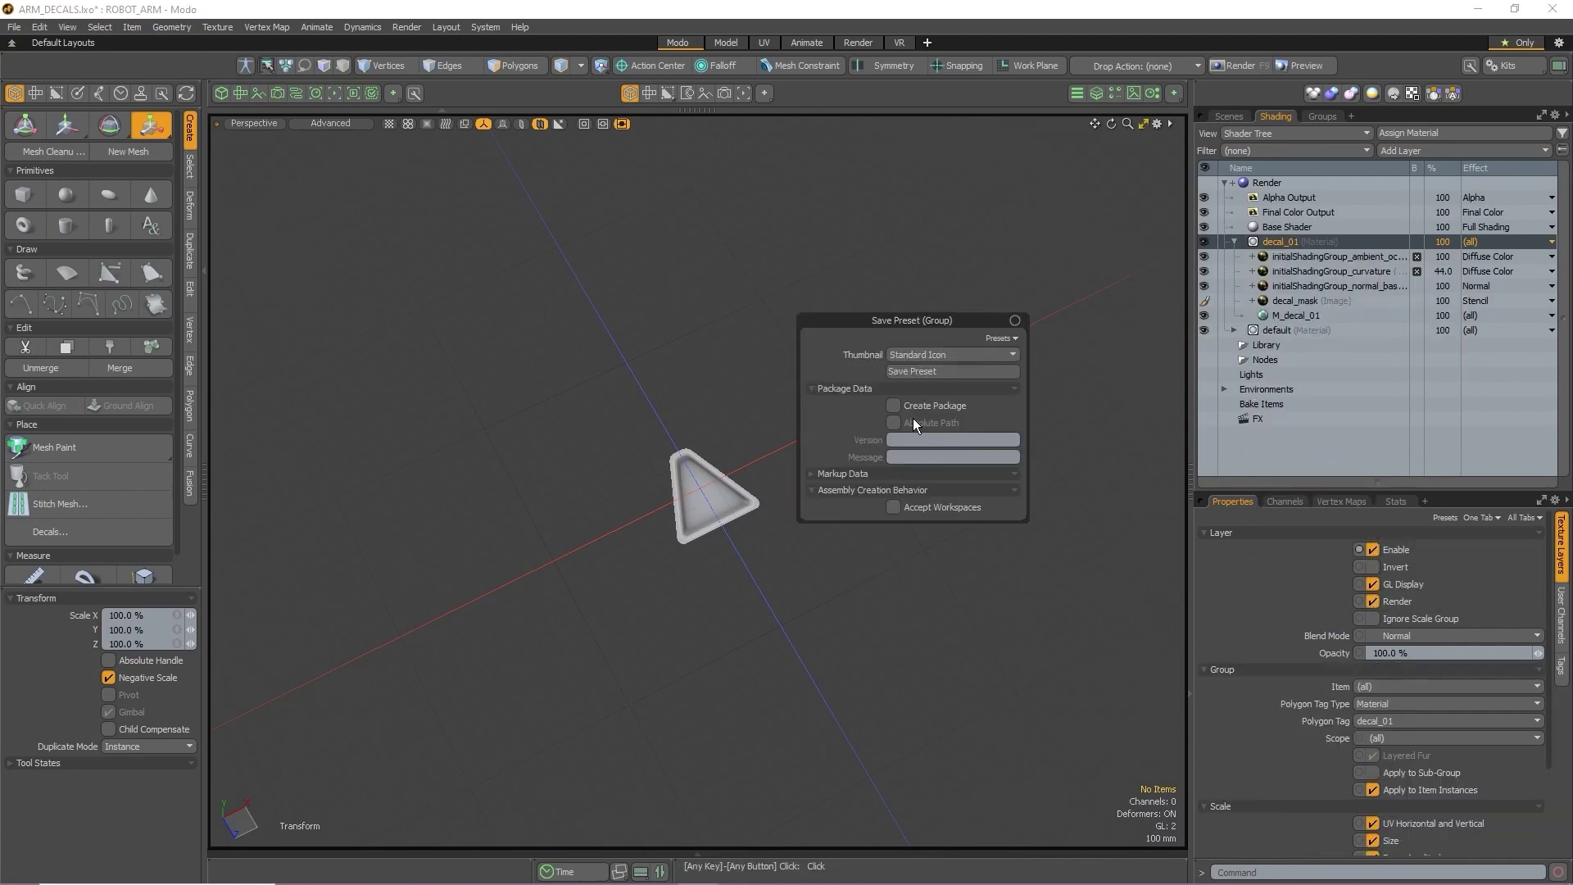
left_click(982, 372)
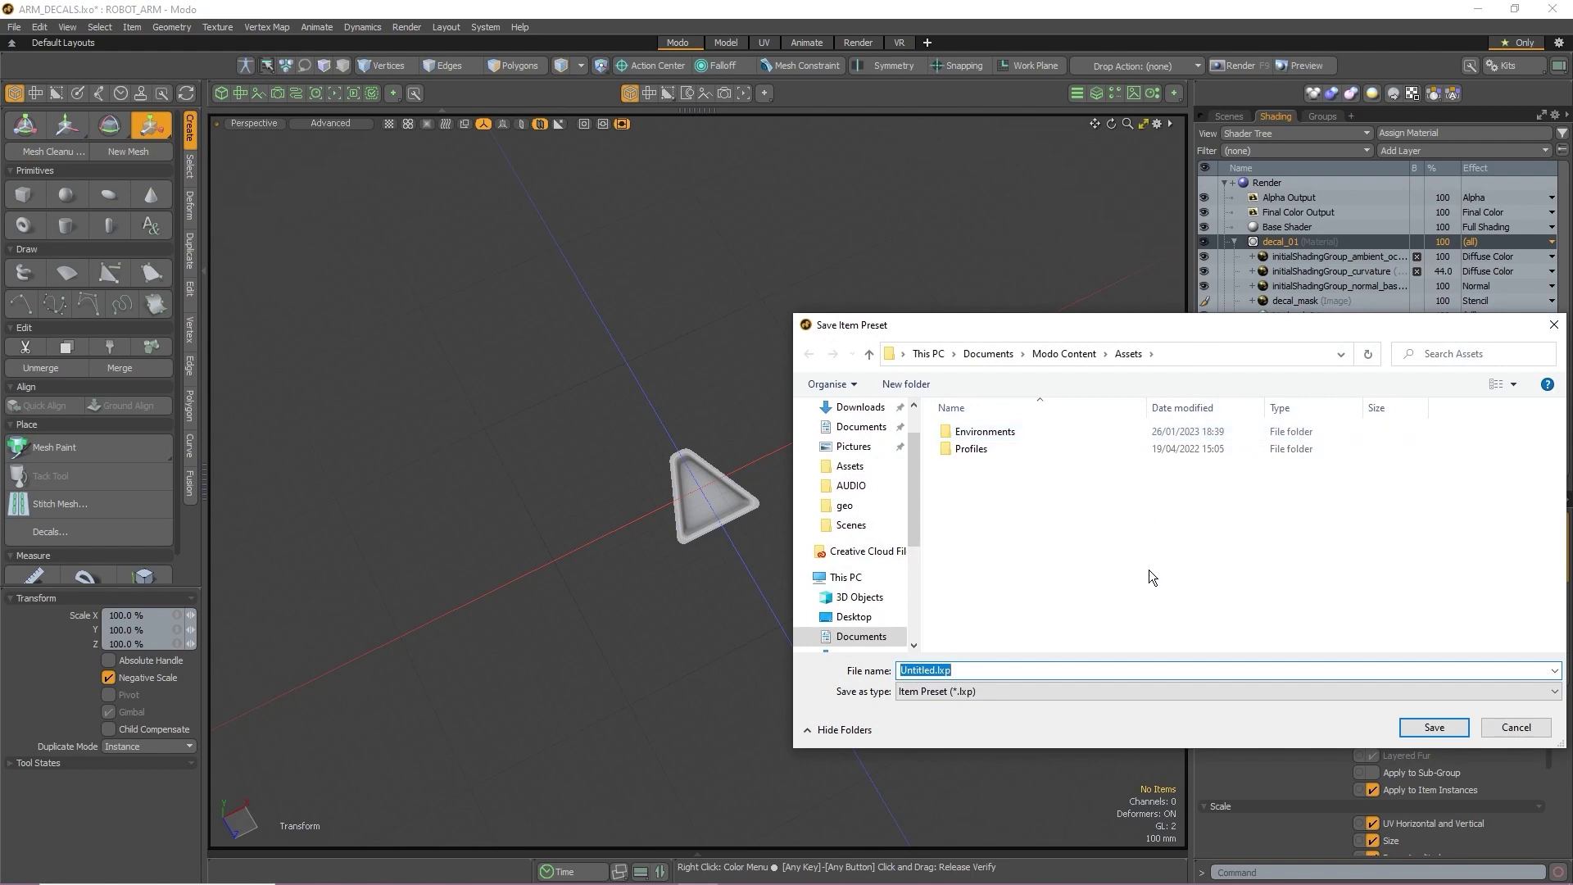
type("triangle_decal")
left_click(1429, 728)
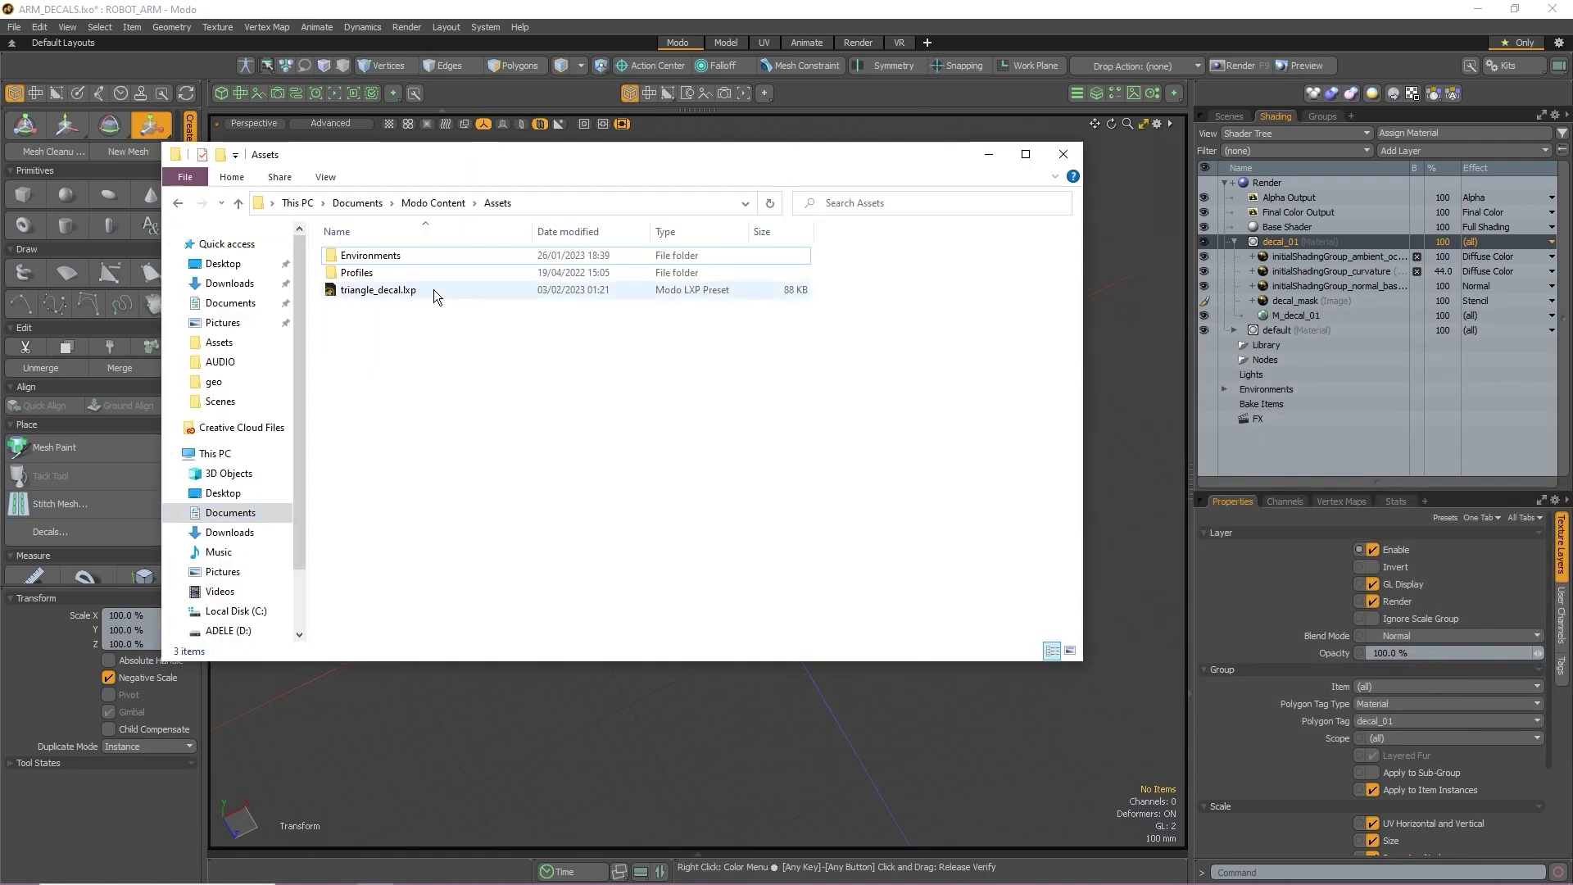
Load the triangle_decal.lxp preset from the Assets folder into the Shader Tree above decal_01 and select it
left_click(405, 290)
left_click_drag(350, 295, 1323, 233)
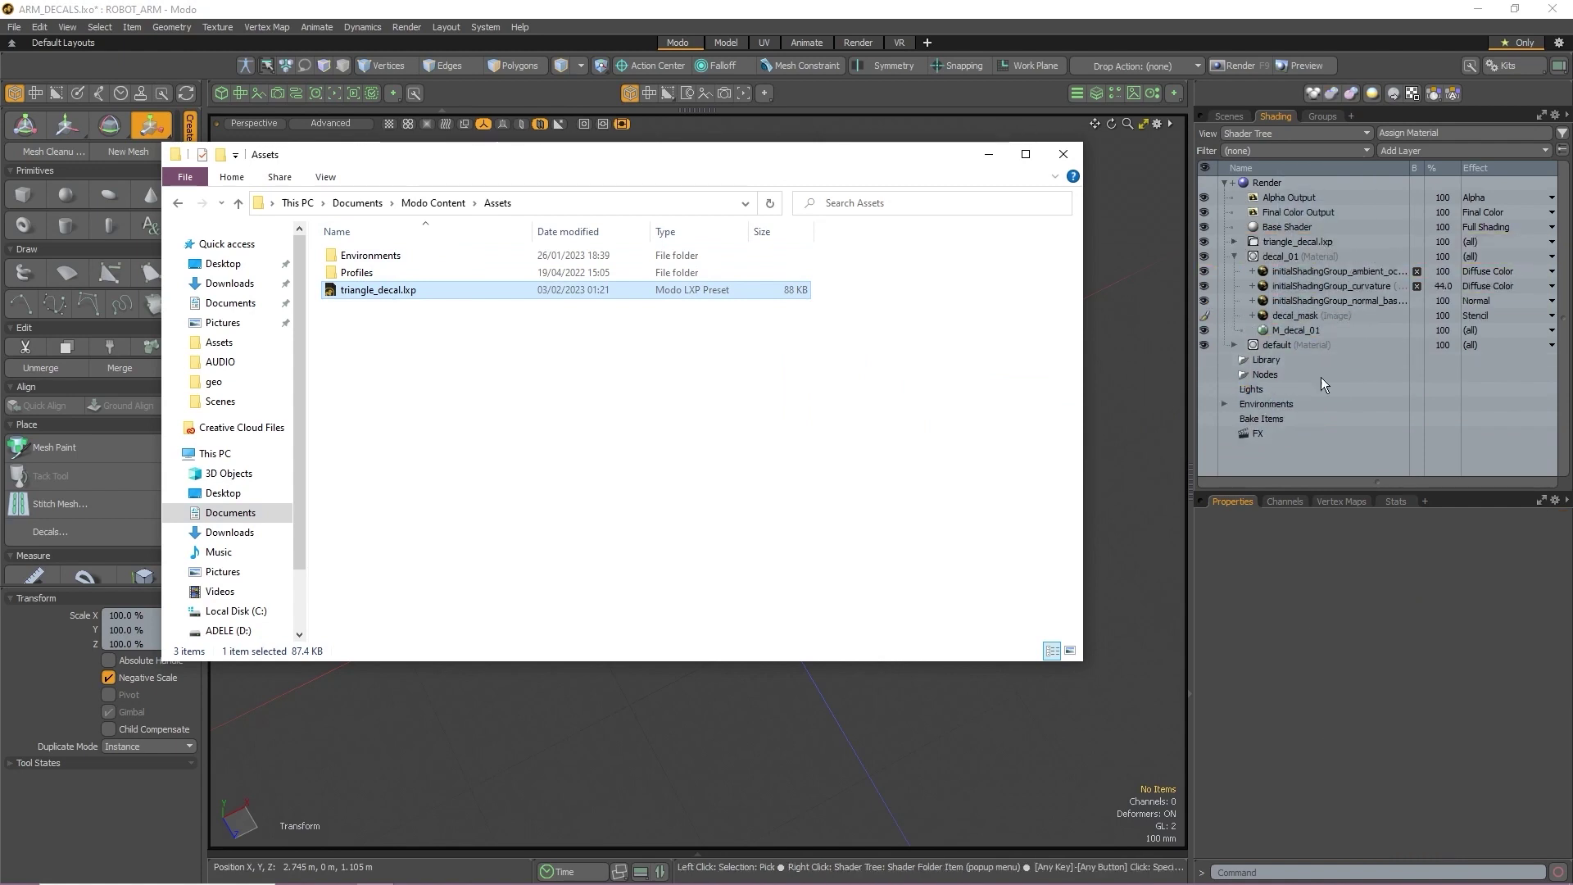
left_click(1329, 461)
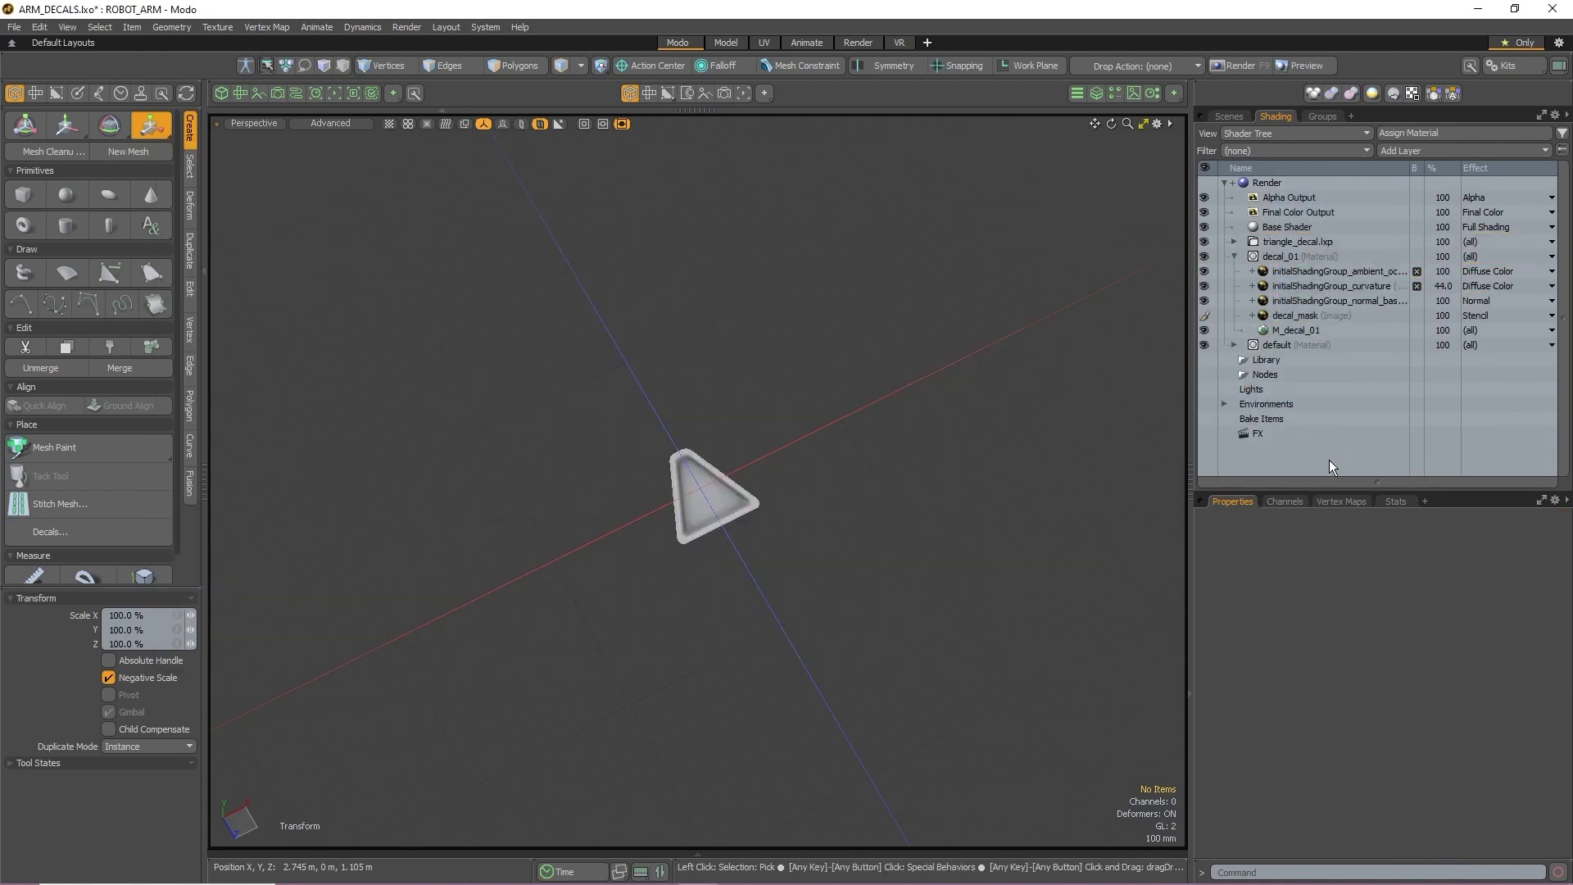
left_click(1207, 258)
left_click(1272, 243)
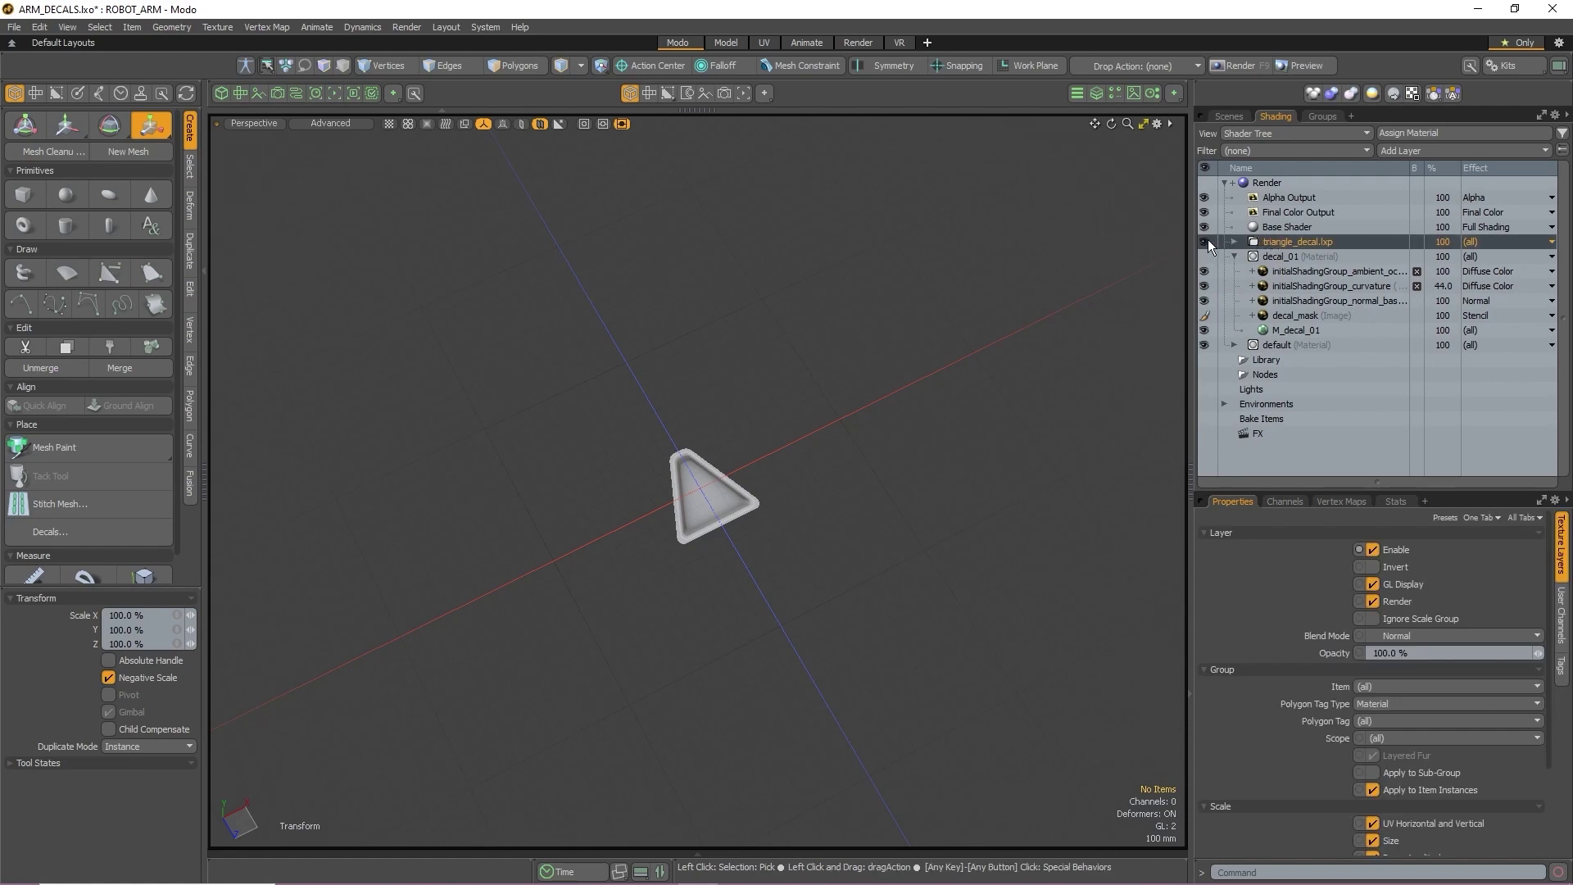
Expand the loaded triangle_decal.lxp group in the Shader Tree to examine its material layers
left_click(1233, 241)
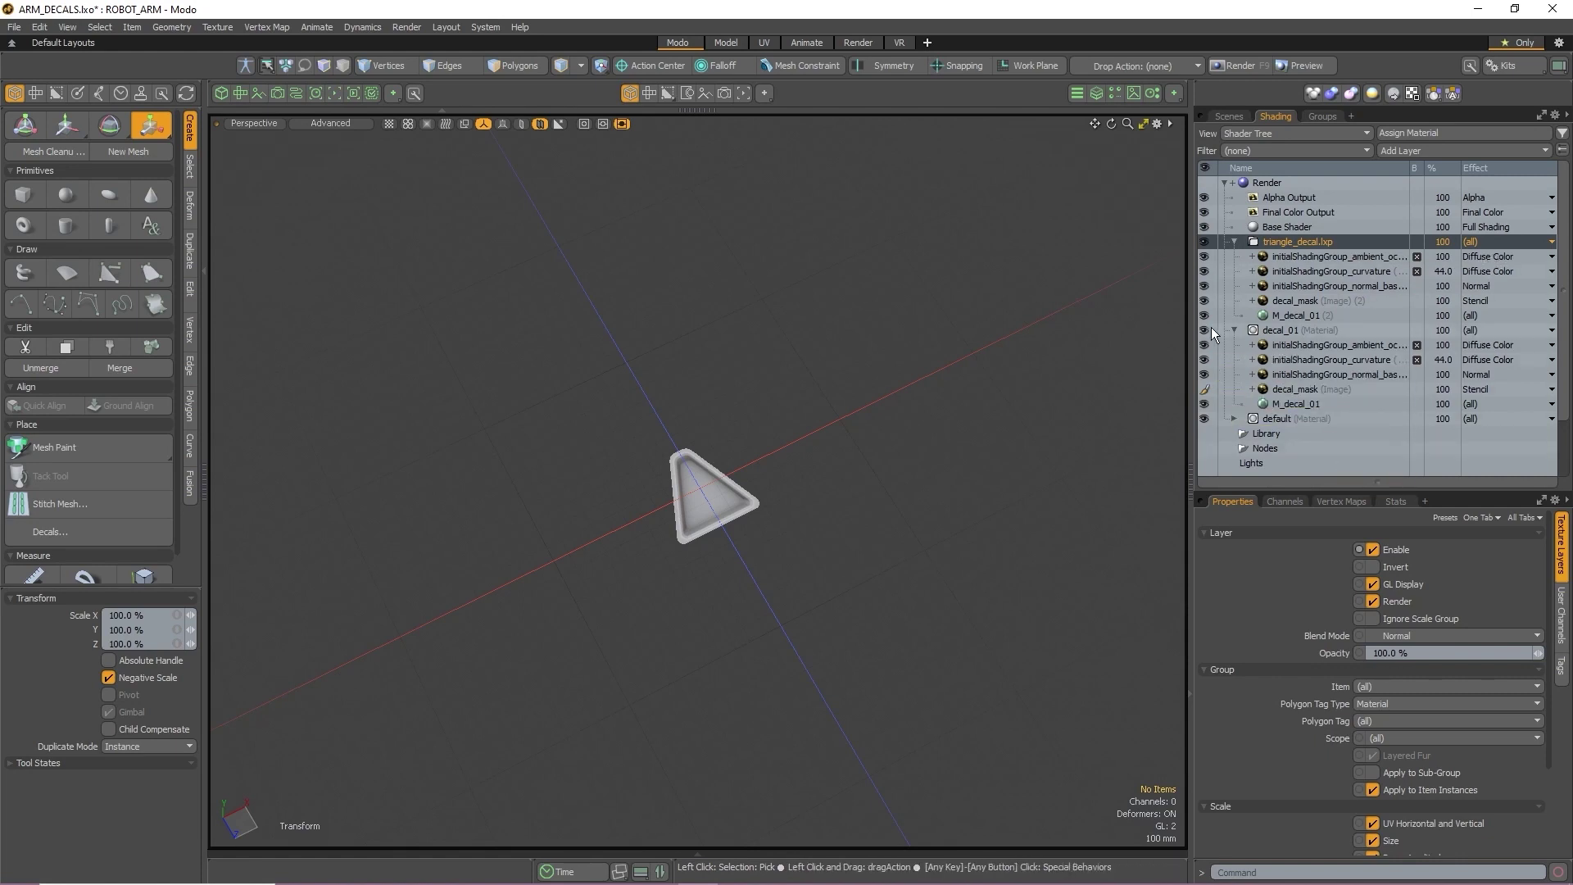
left_click(1399, 243)
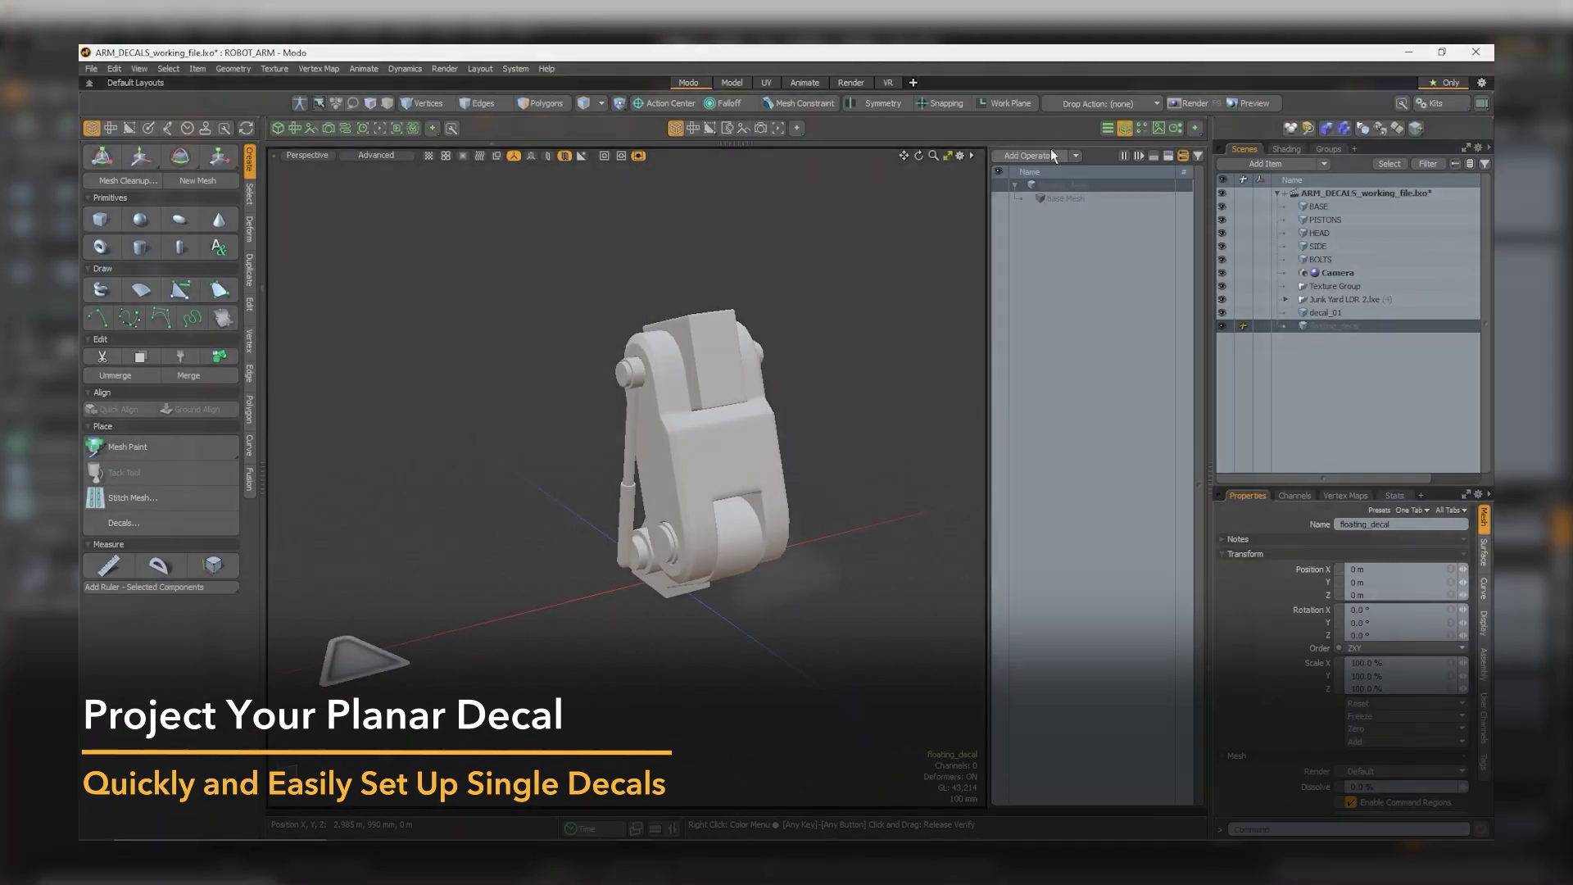
Add a Decal Planar operator to floating_decal with SIDE as target mesh, decal_01 as source planar mesh and a 1 mm offset
left_click(1051, 149)
type("decal")
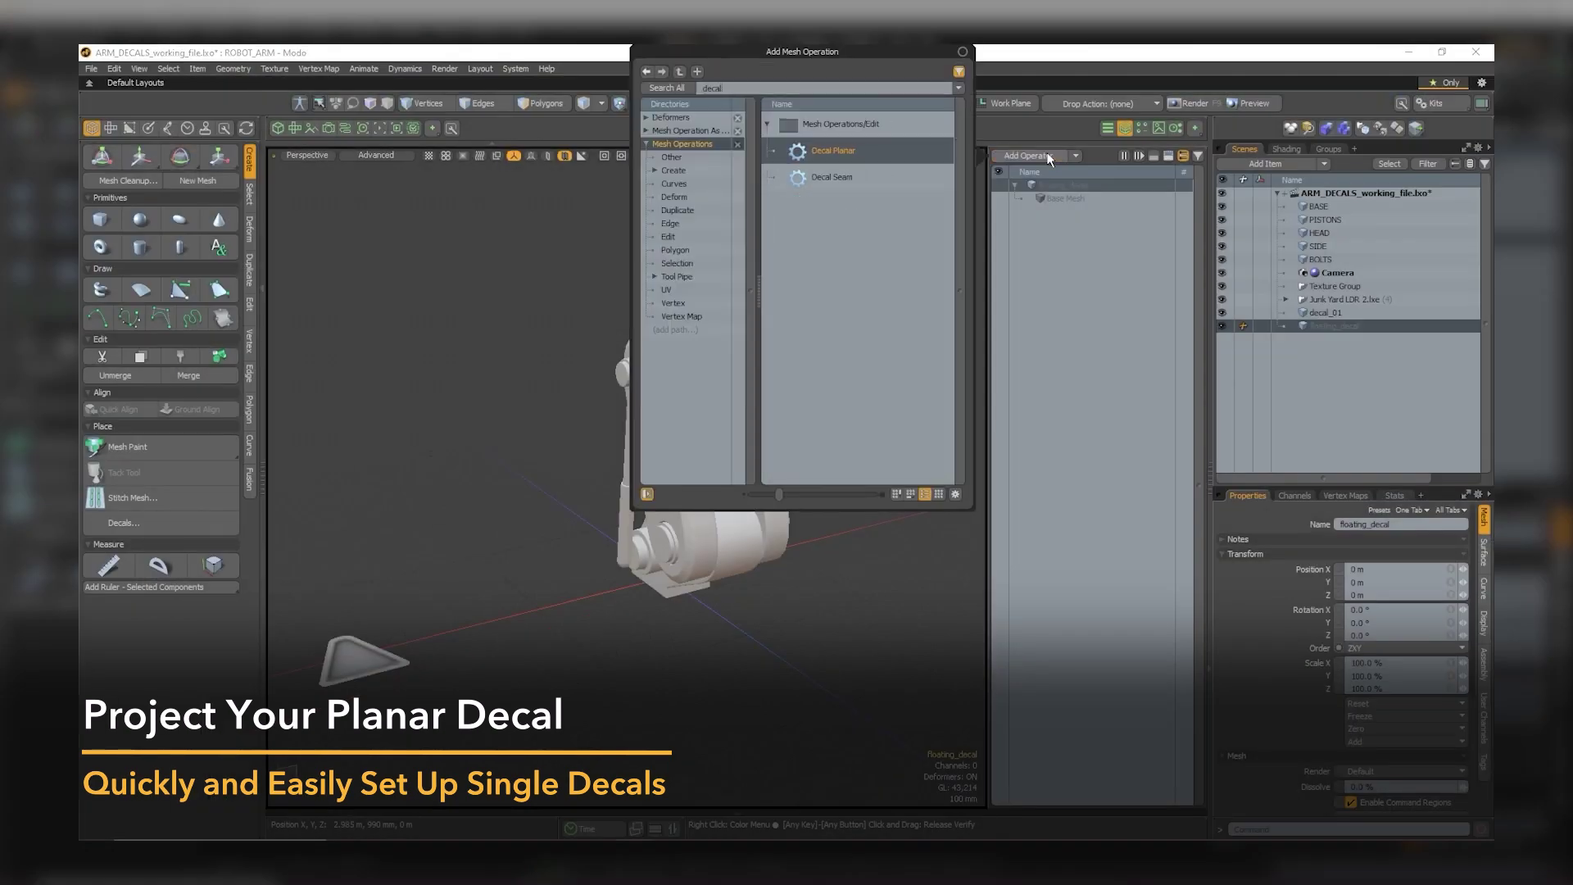
key("Return")
left_click(774, 419)
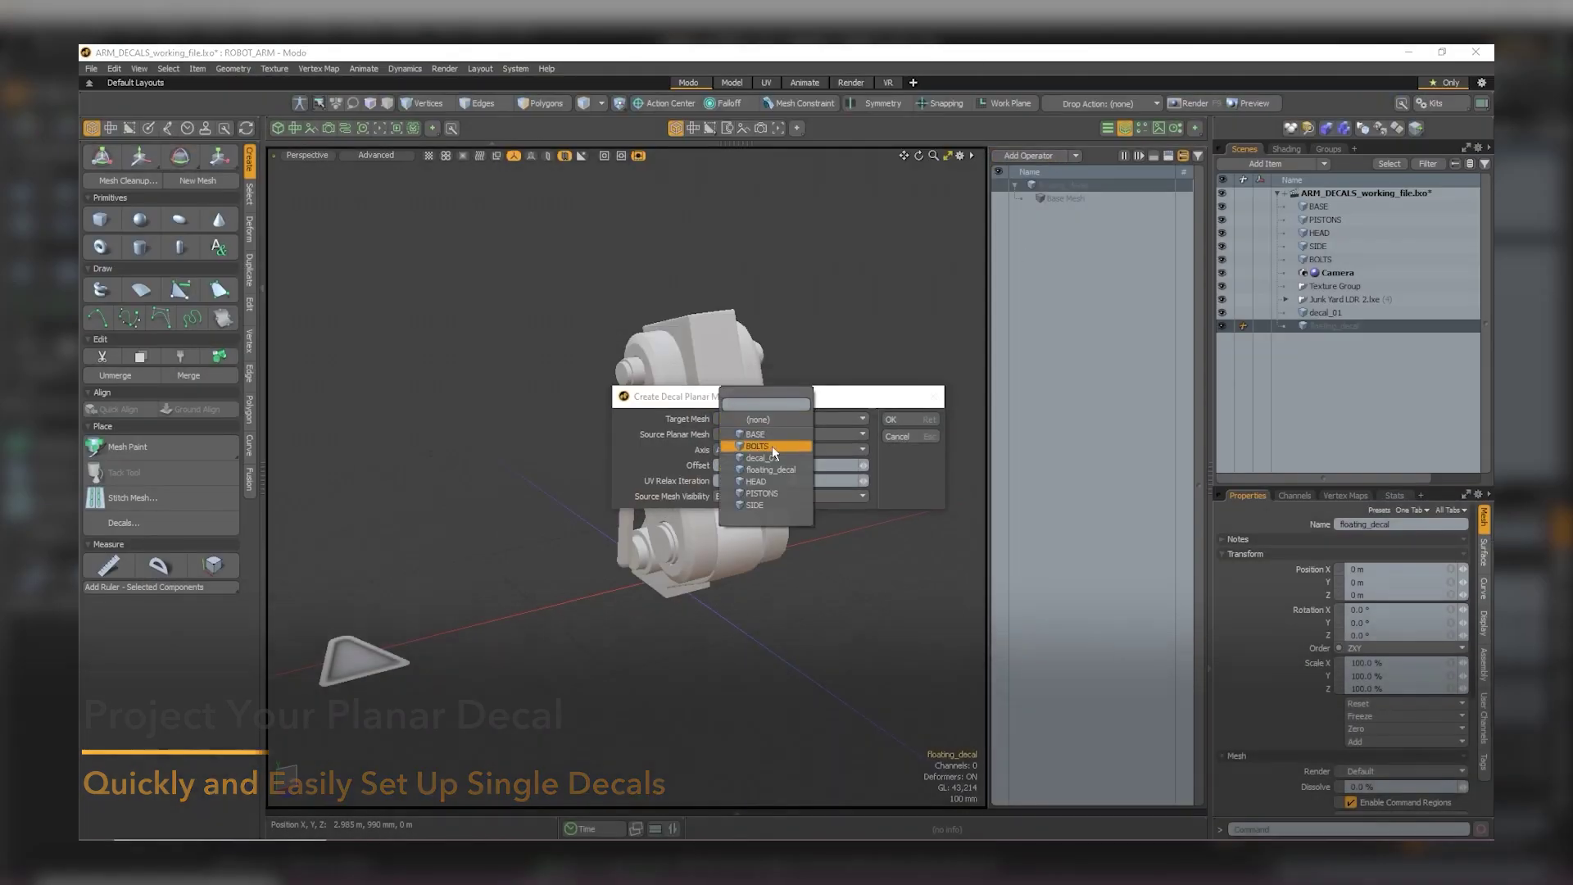
left_click(762, 504)
left_click(778, 432)
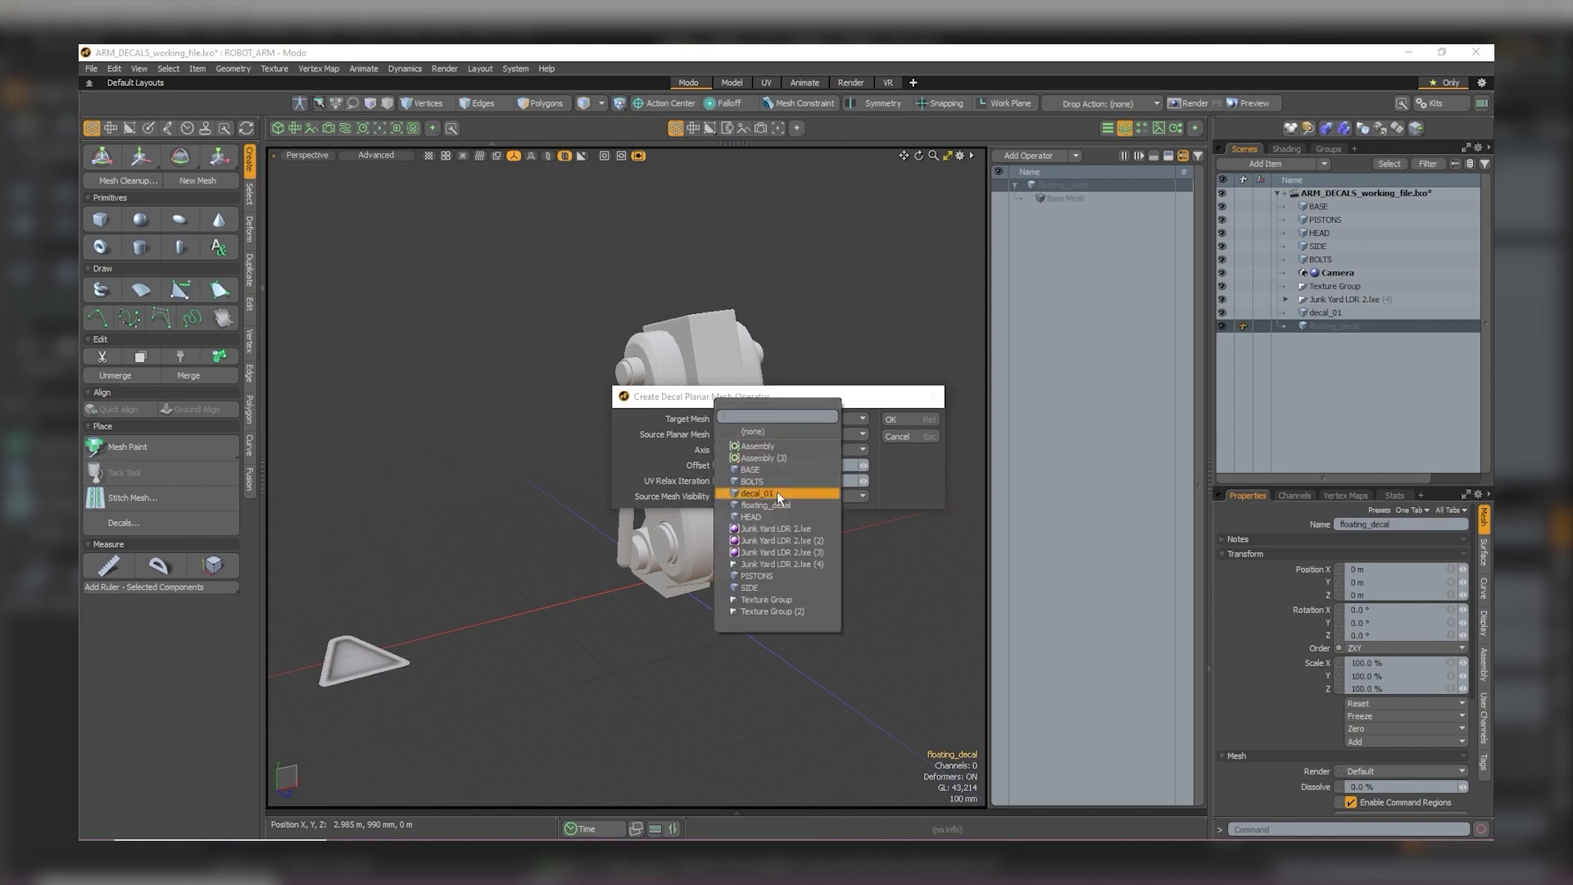
left_click(777, 490)
left_click(787, 464)
type("1mm")
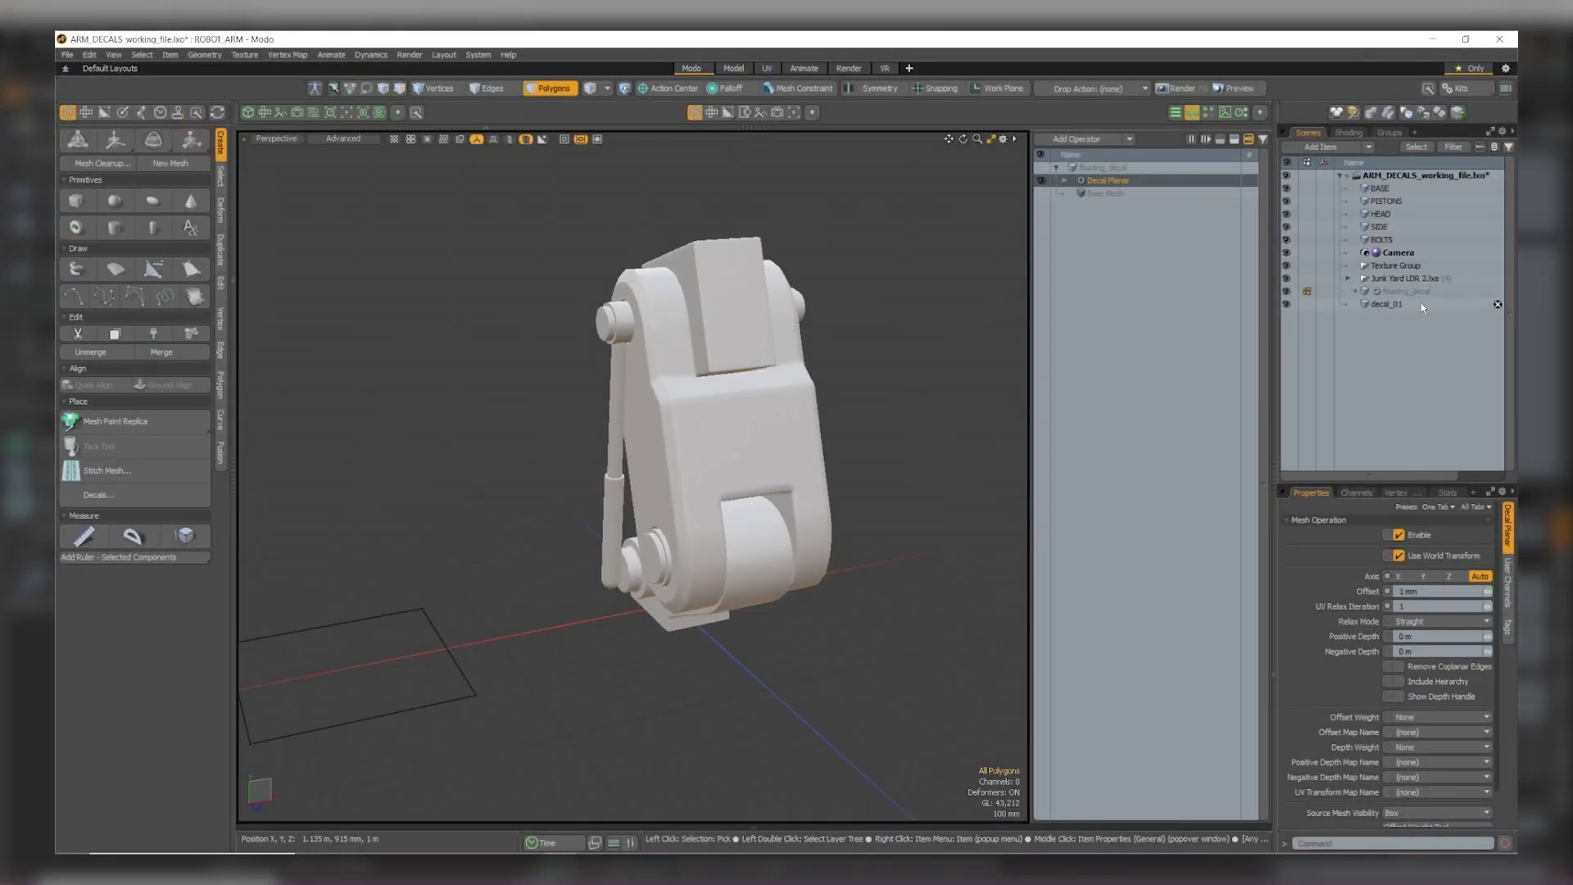
Place decal_01 from the item list onto the arm's front surface, and reposition the decal plane with the Move tool
left_click_drag(1420, 303, 760, 455)
left_click(741, 447)
scroll(742, 448, "down", 2)
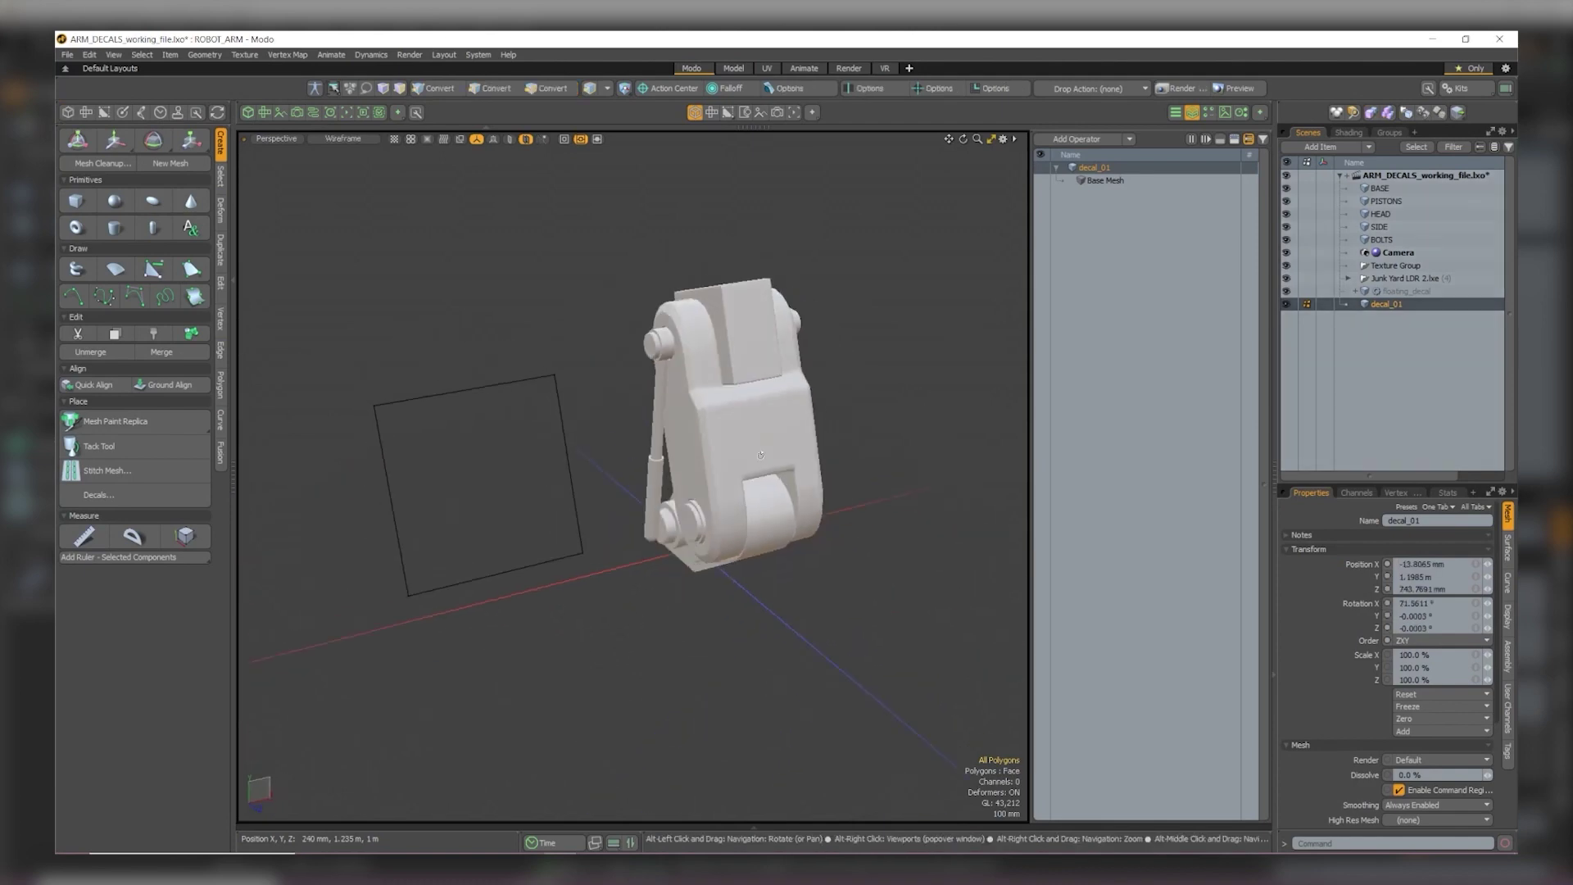
left_click(519, 481)
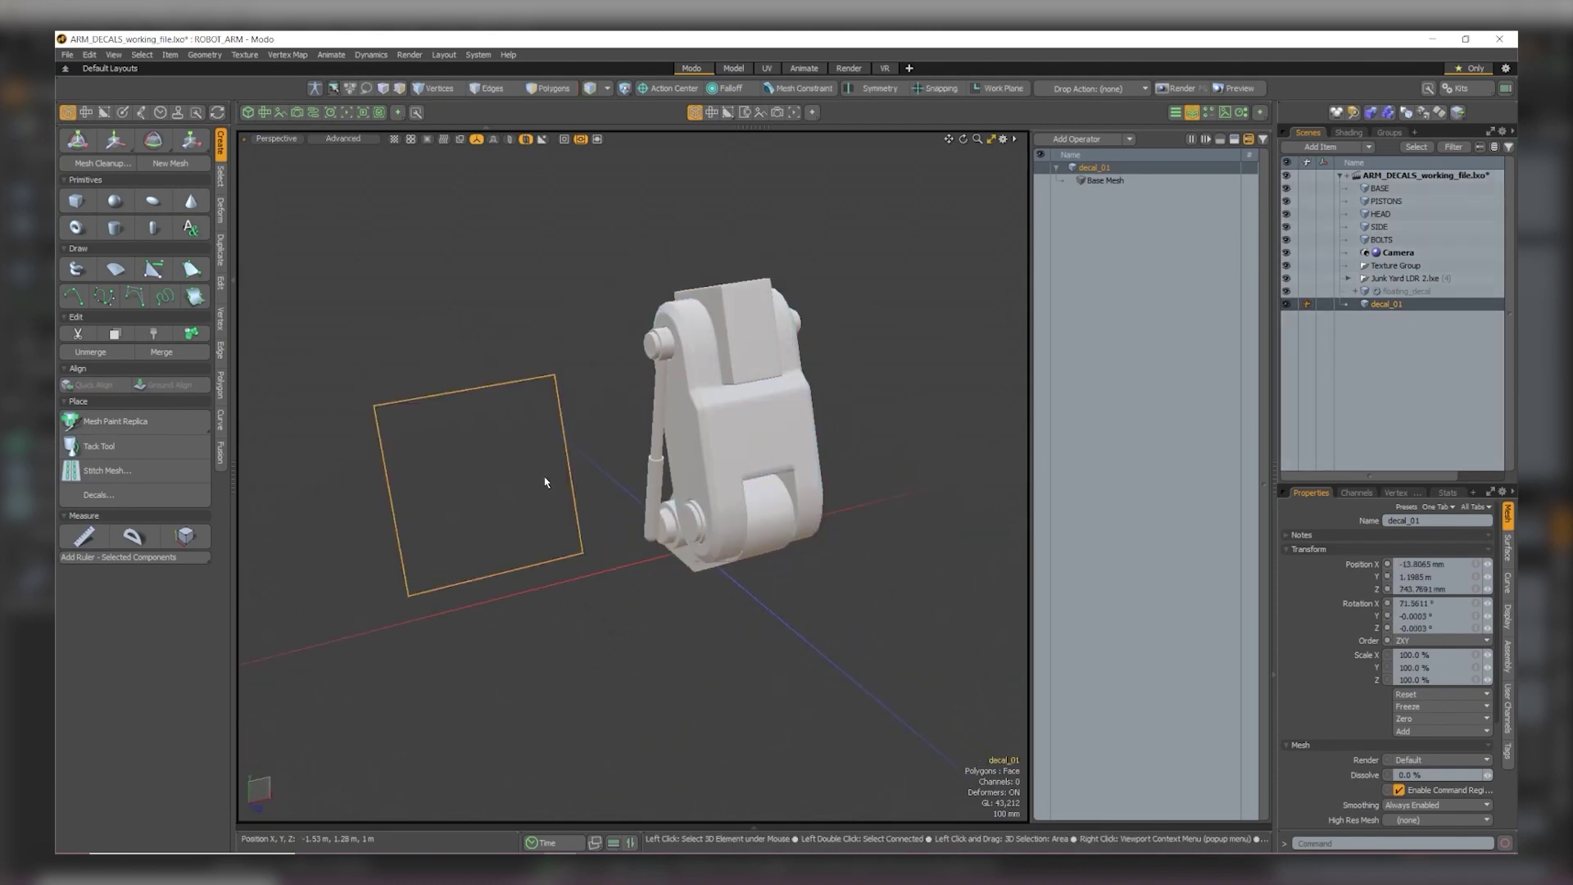
key("w")
left_click_drag(793, 426, 967, 379)
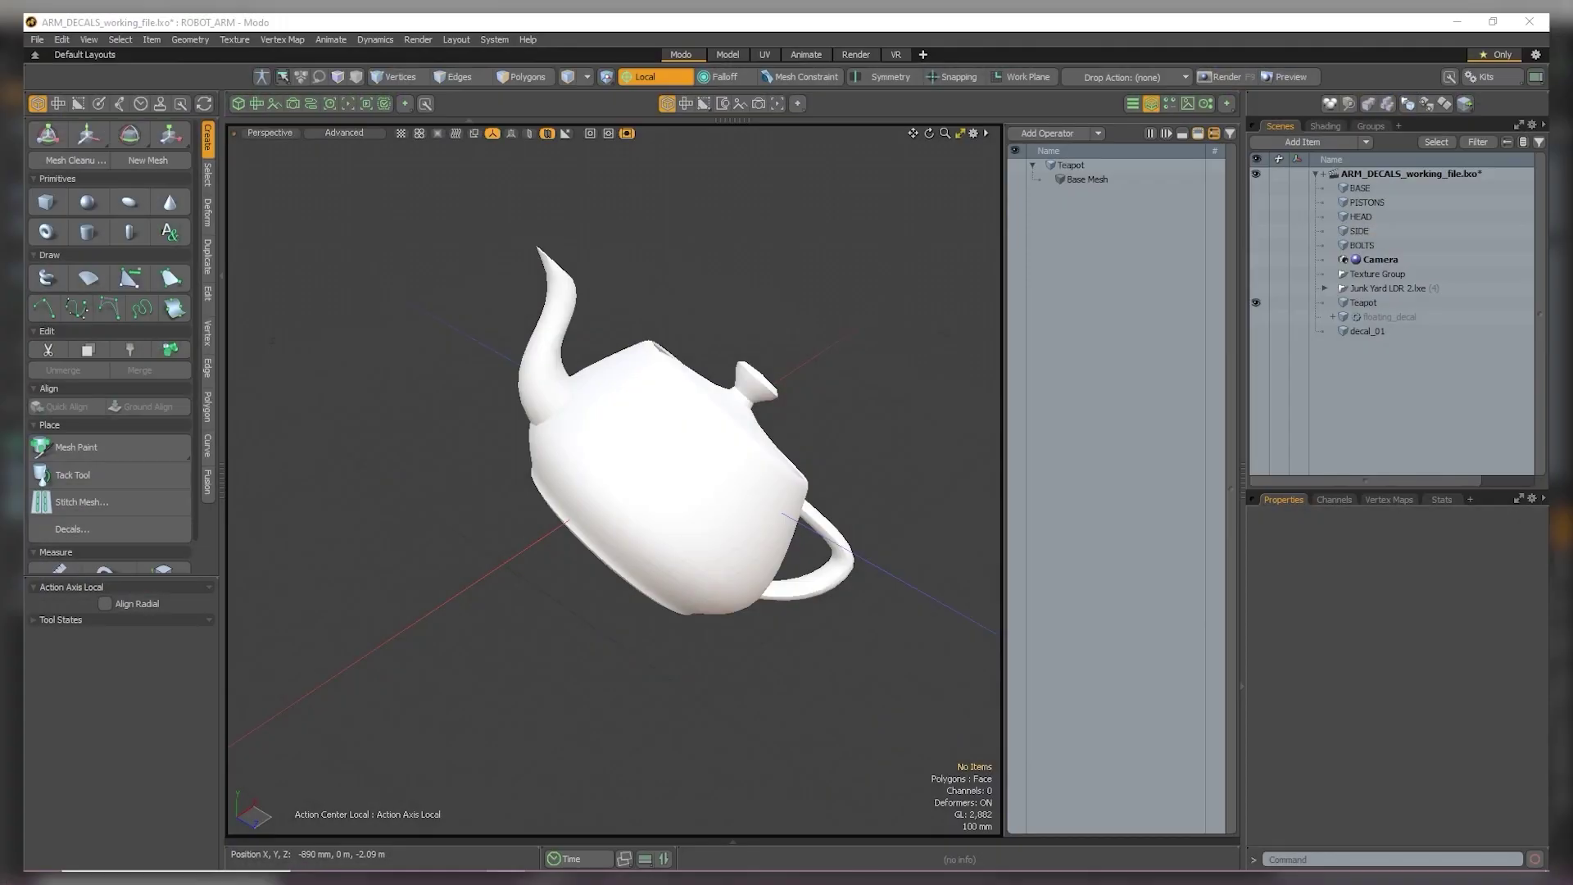
Select the Teapot mesh and reset all of its transforms
left_click(674, 431)
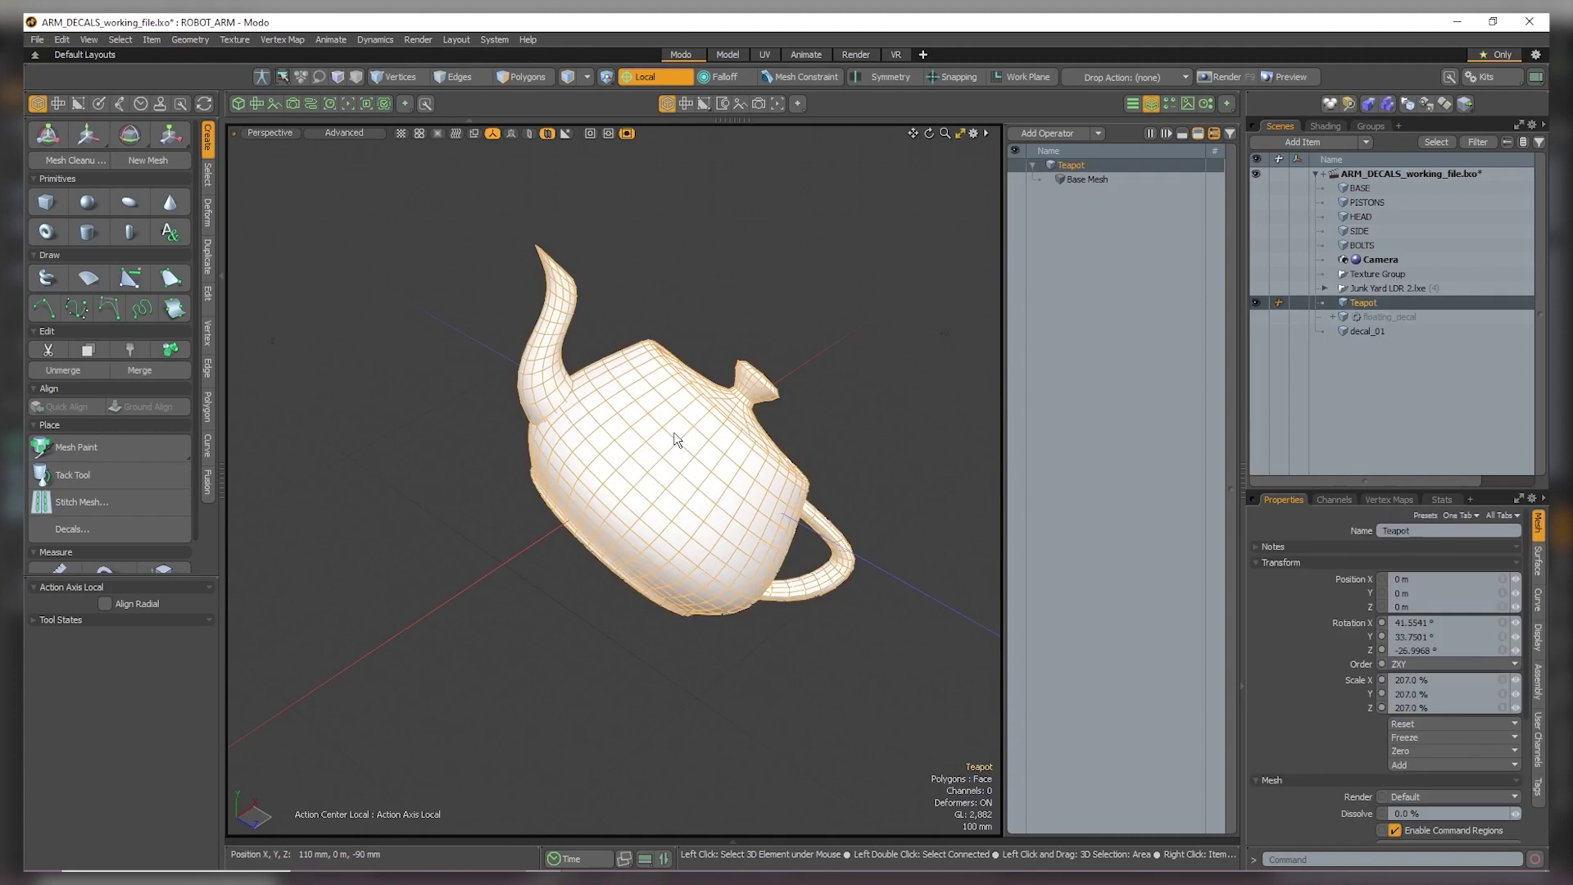
left_click(1431, 725)
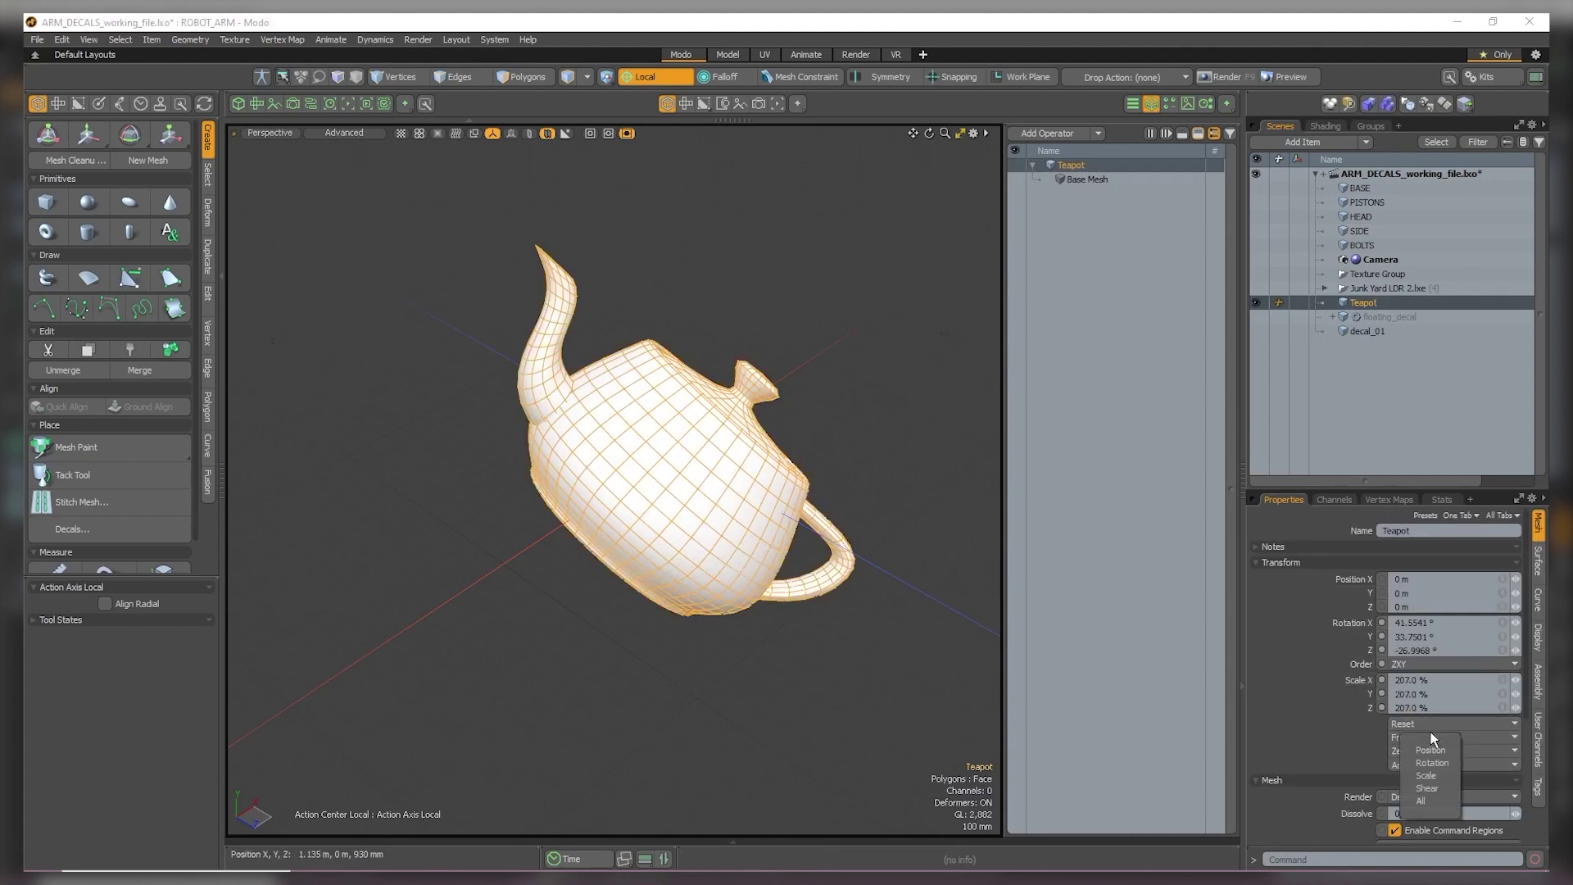
left_click(1430, 801)
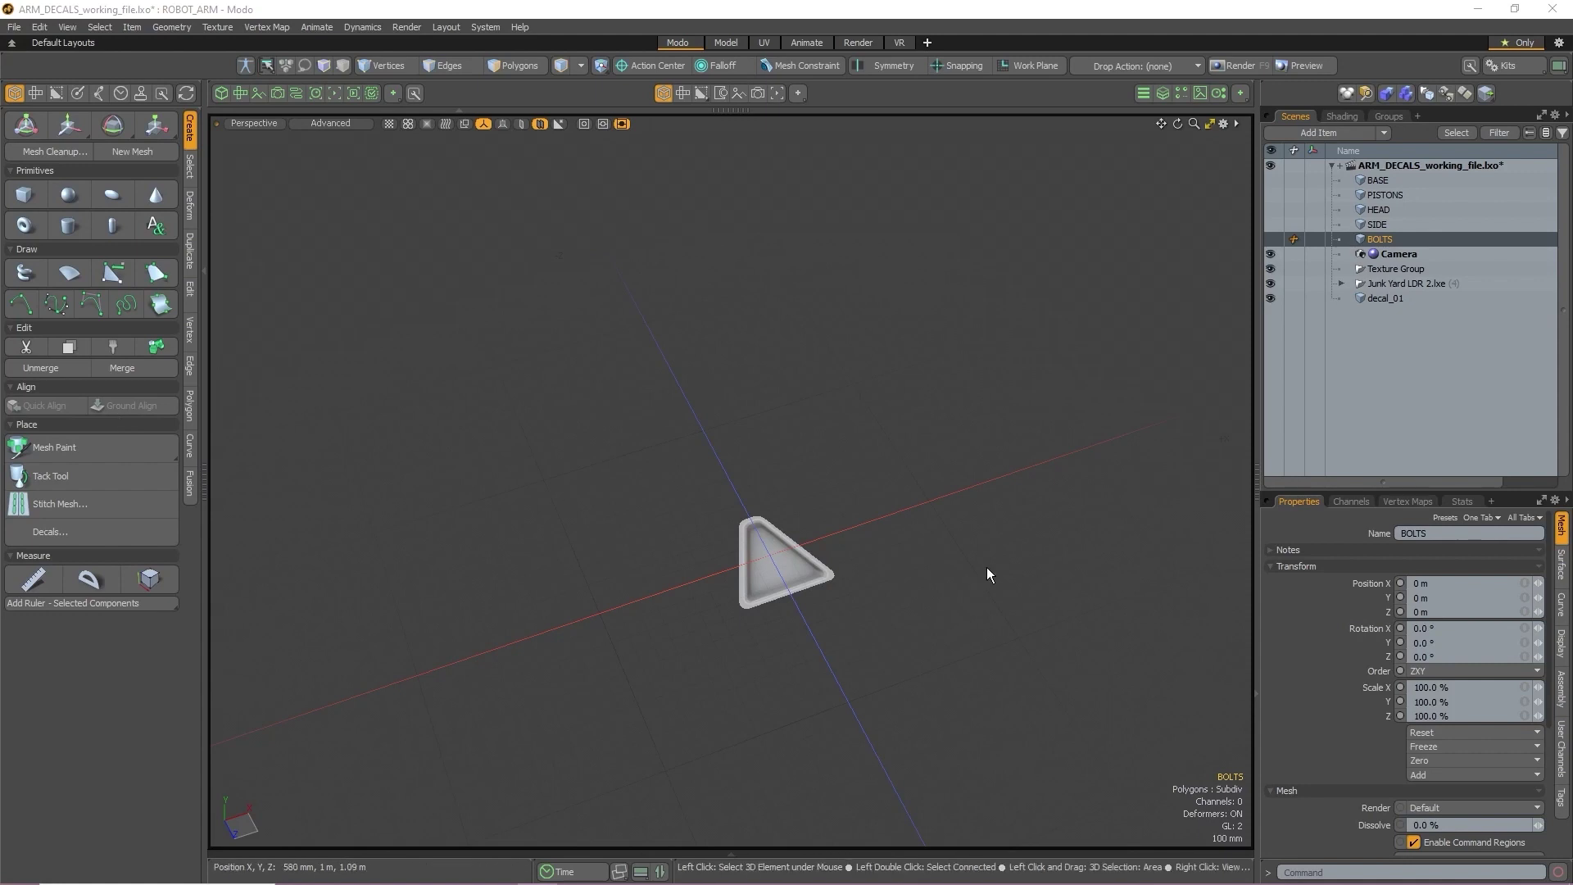
Move decal_01 along the X axis to about -2.285 m, away from the origin, and clear the selection
left_click_drag(986, 567, 964, 553, "alt")
right_click_drag(964, 552, 942, 544, "alt")
left_click_drag(942, 545, 913, 499, "alt+shift")
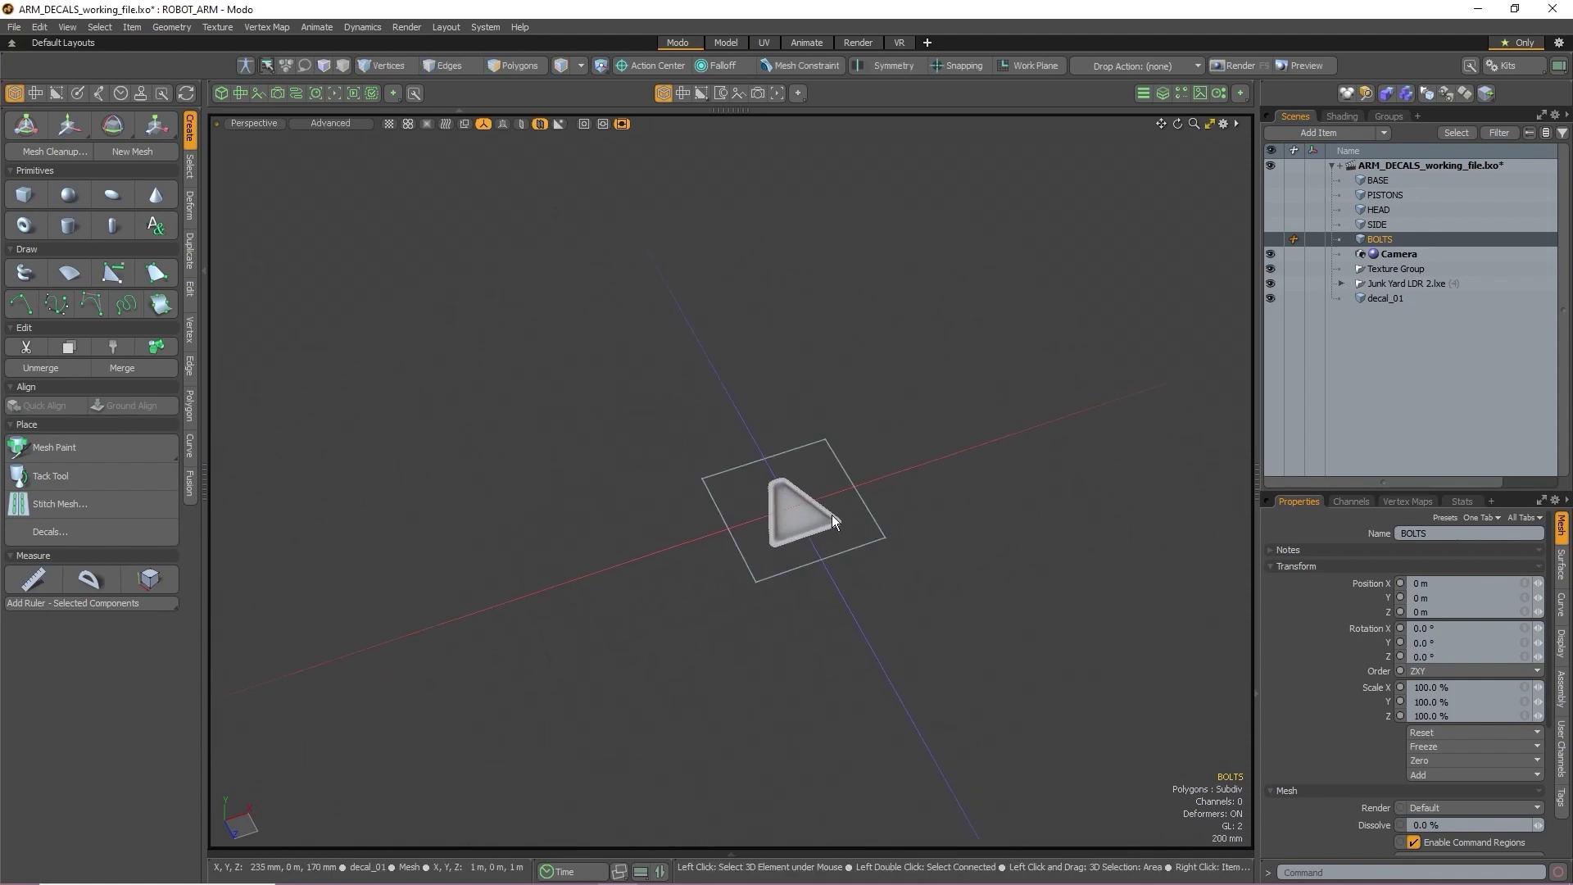
left_click(817, 514)
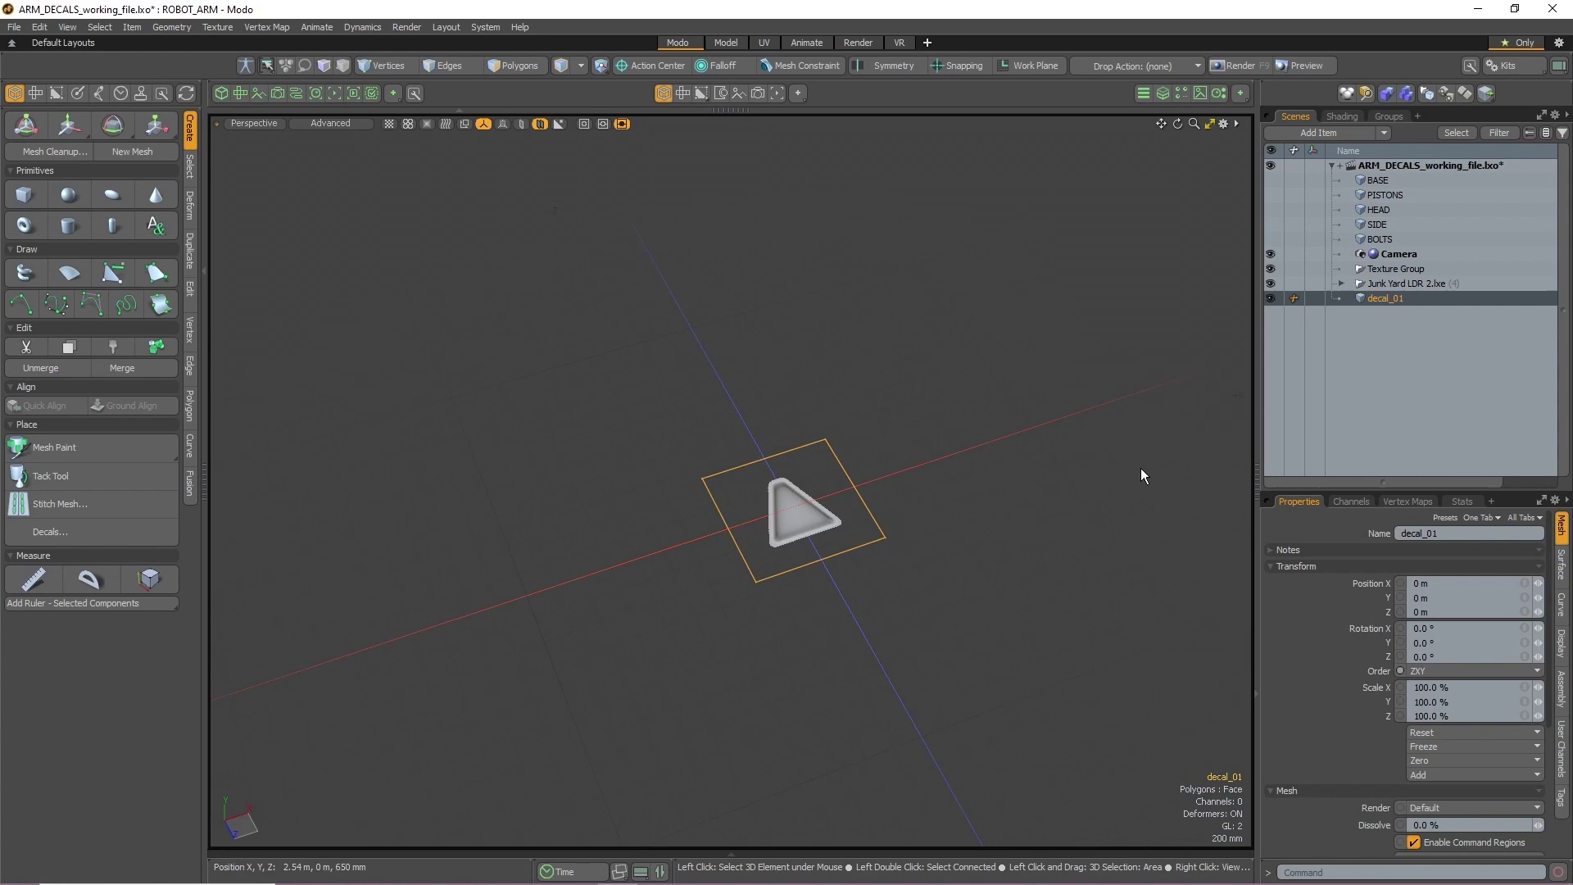
key("y")
left_click_drag(838, 496, 534, 603)
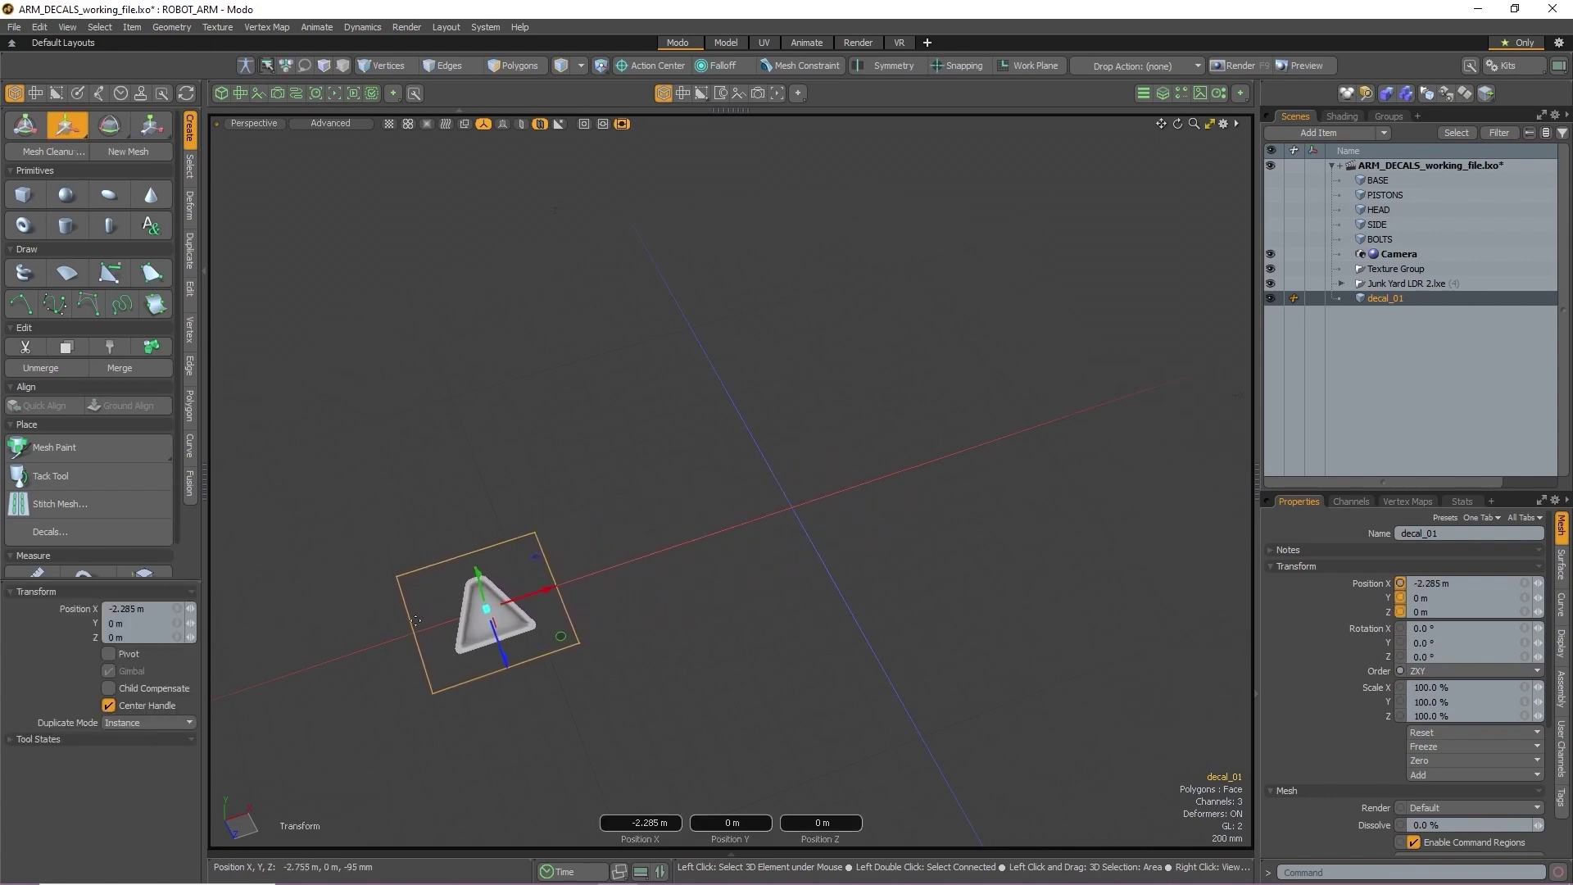
key("space")
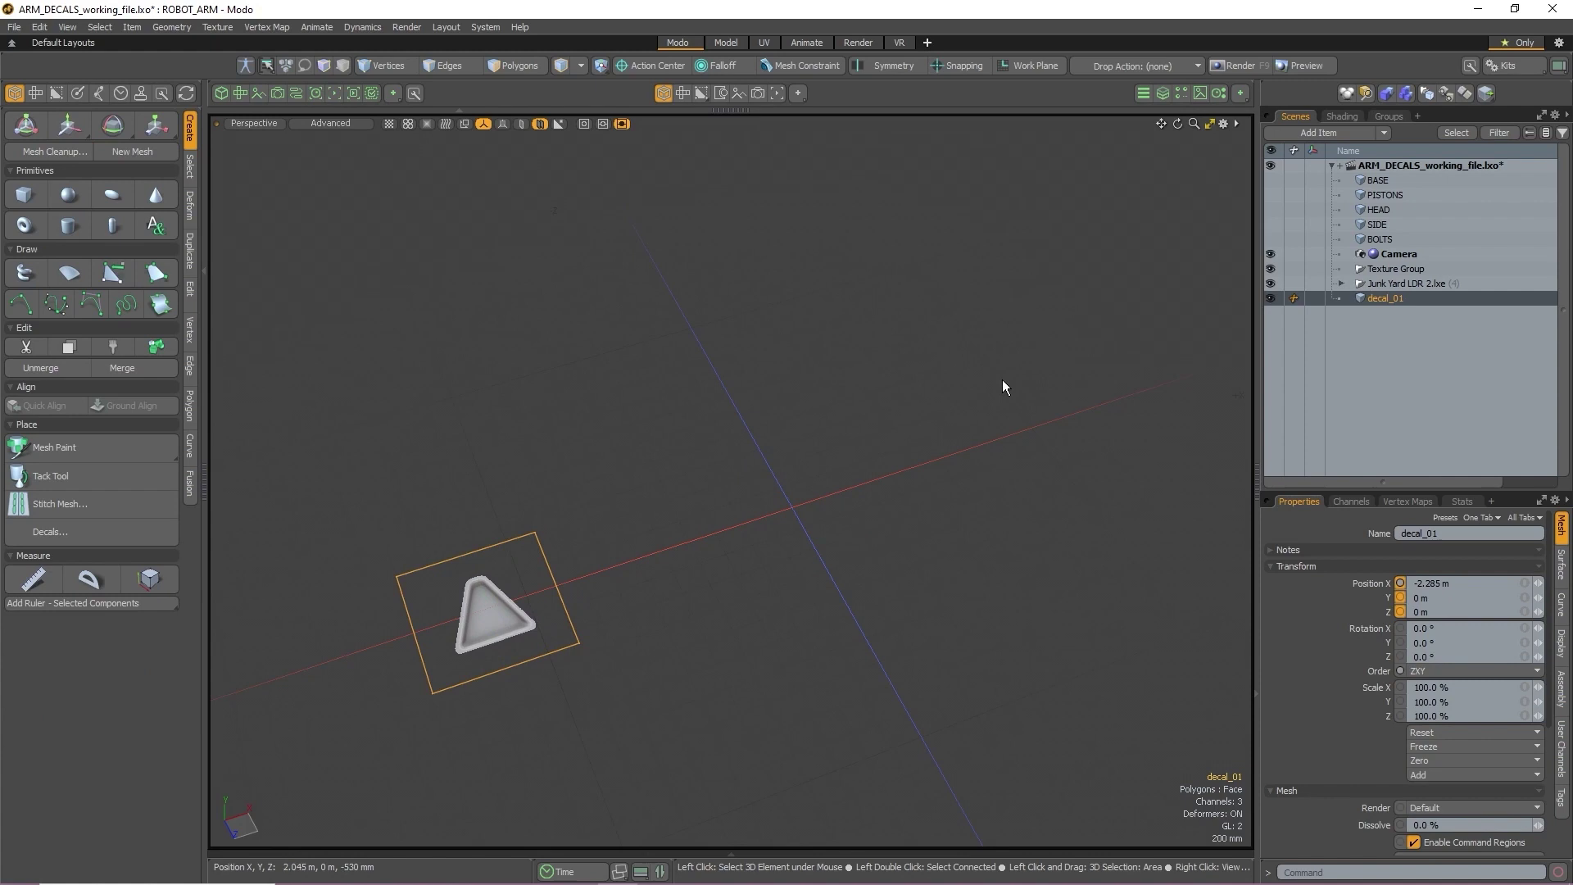
left_click_drag(980, 379, 968, 421)
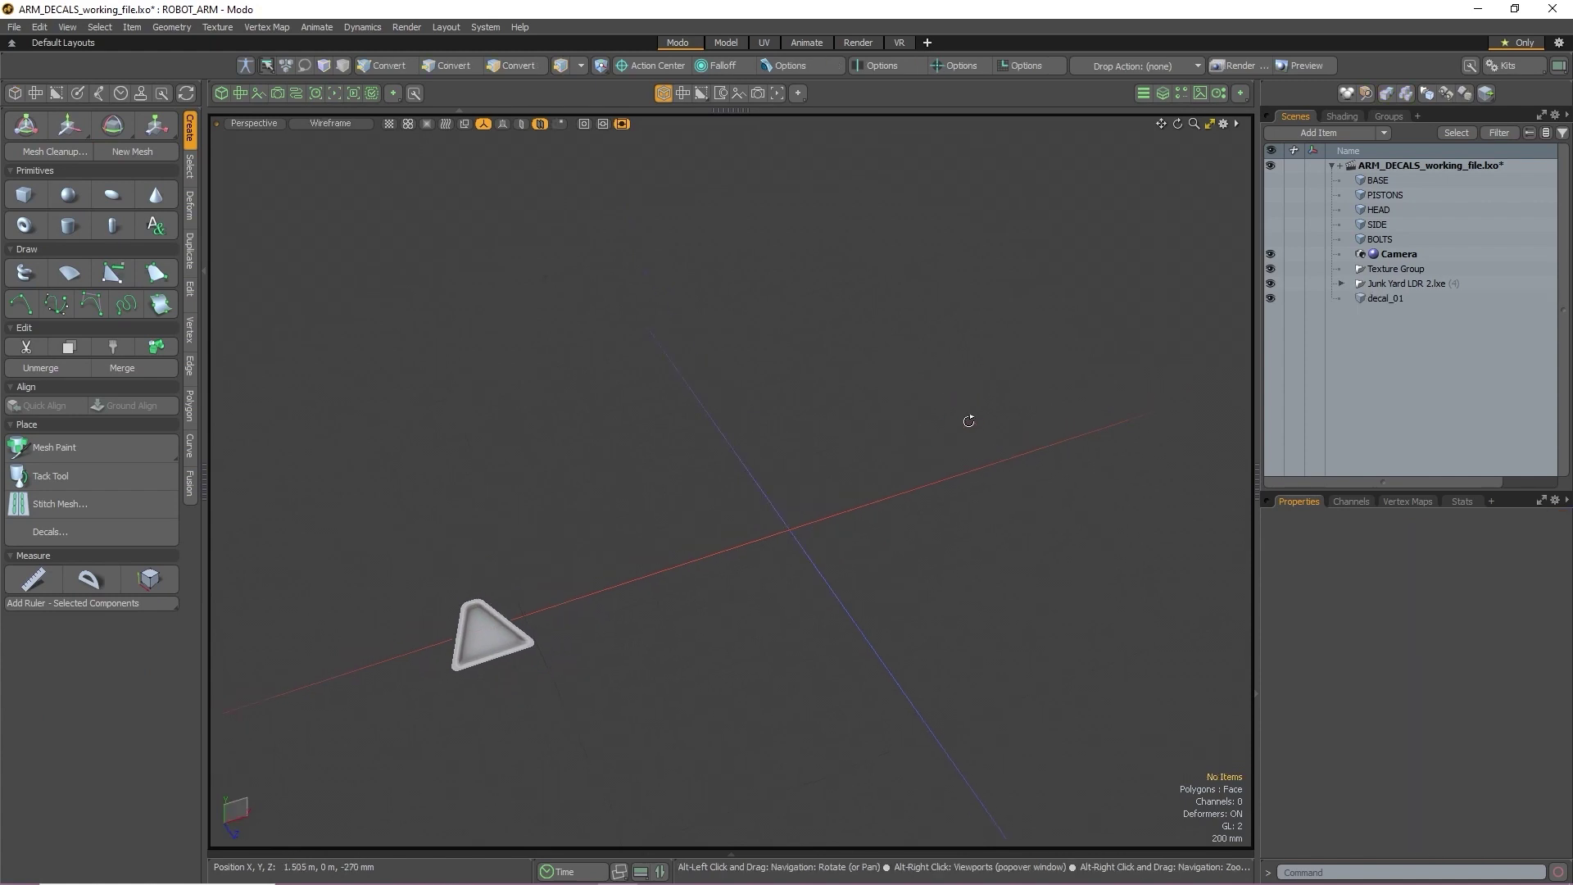
Make the BASE, PISTONS, HEAD, SIDE and BOLTS meshes visible and deselect them
left_click(1416, 237)
left_click(1424, 178, "shift")
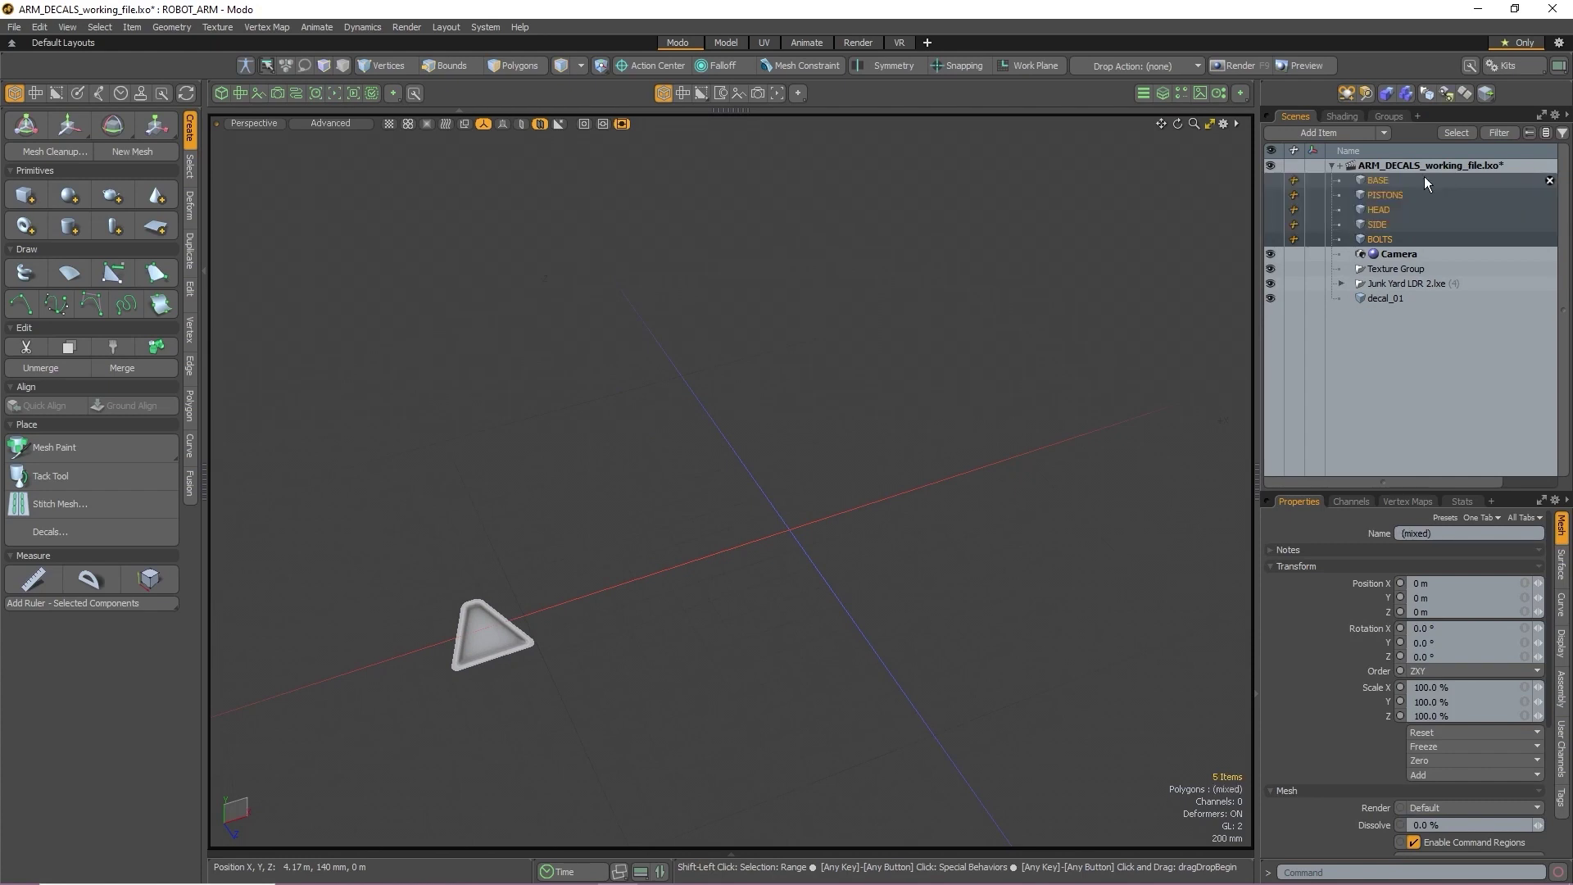
left_click(1272, 180)
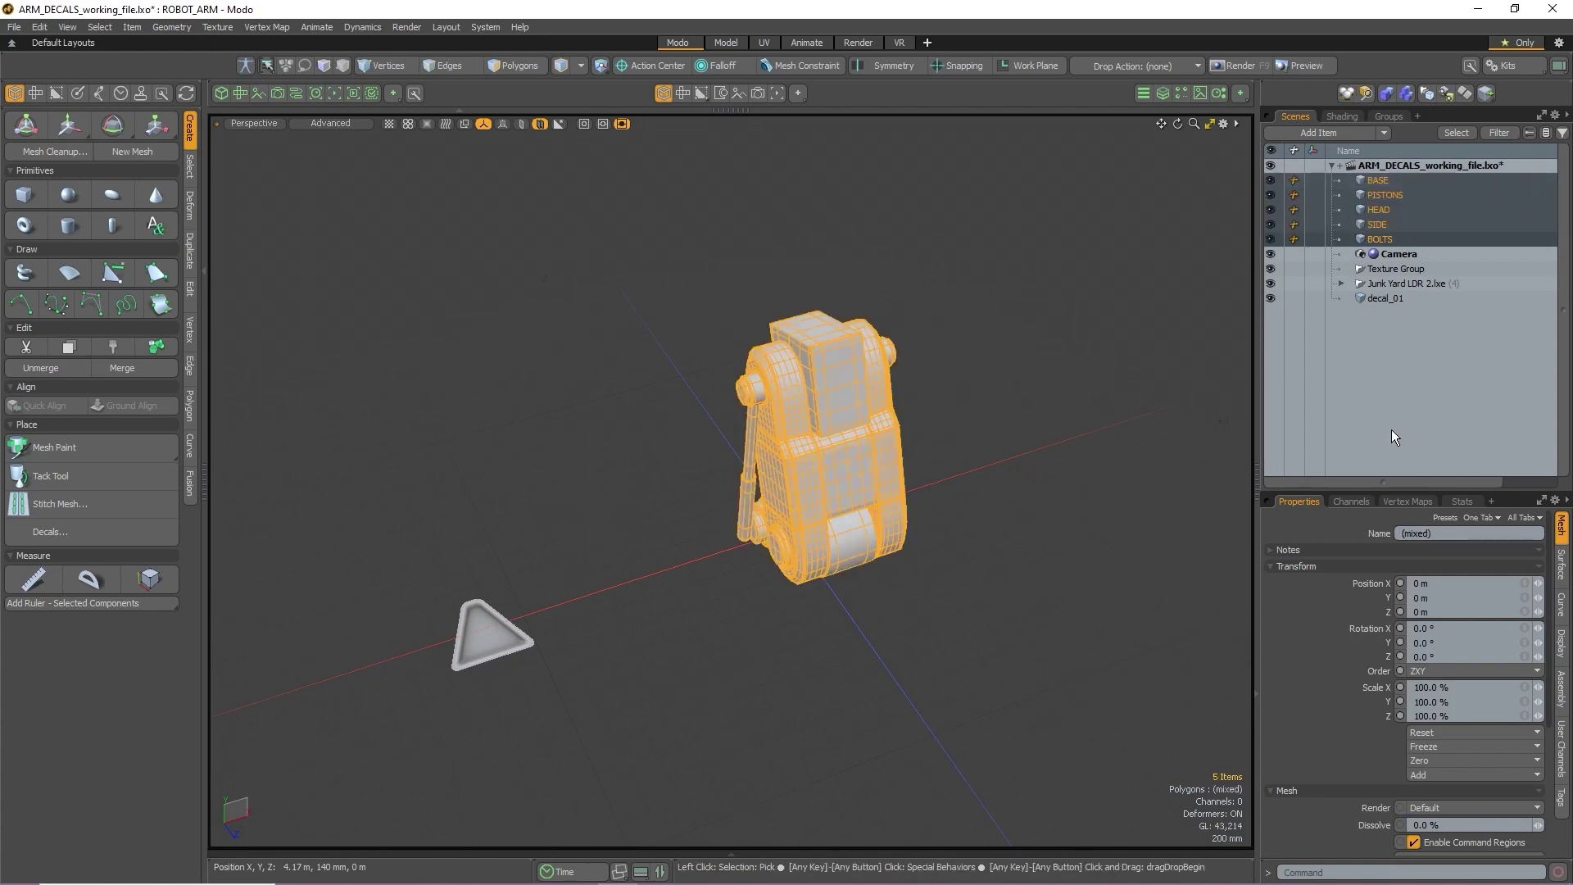
left_click(1413, 217)
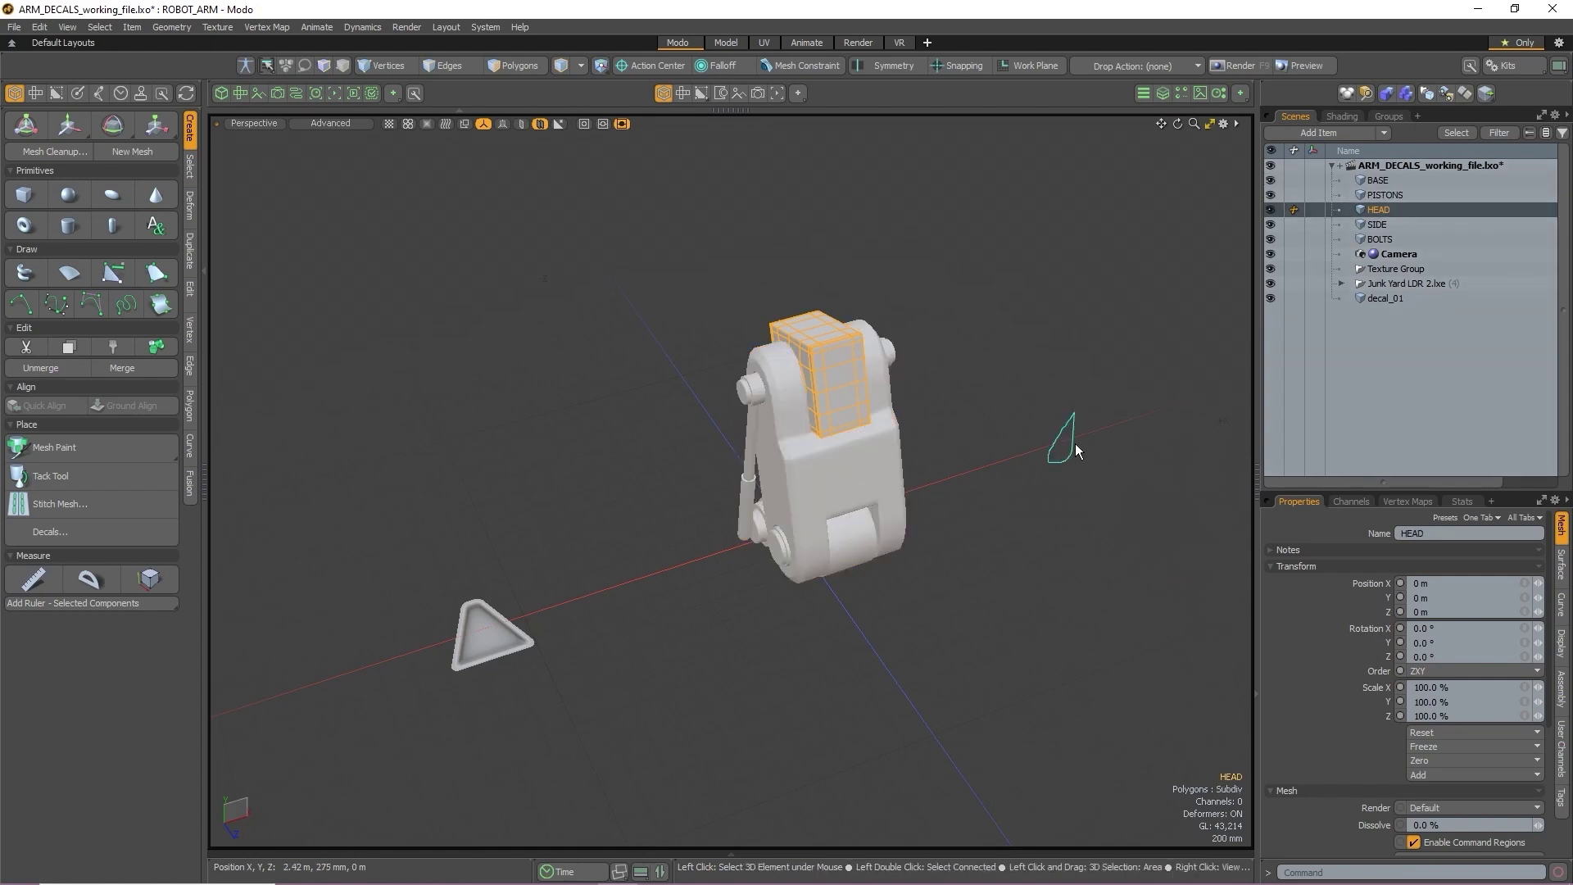
left_click(1076, 451)
mouse_move(1068, 449)
left_mouse_down("alt")
mouse_move(1047, 428)
mouse_move(1070, 392)
mouse_move(1009, 440)
mouse_move(1046, 432)
left_mouse_up("alt")
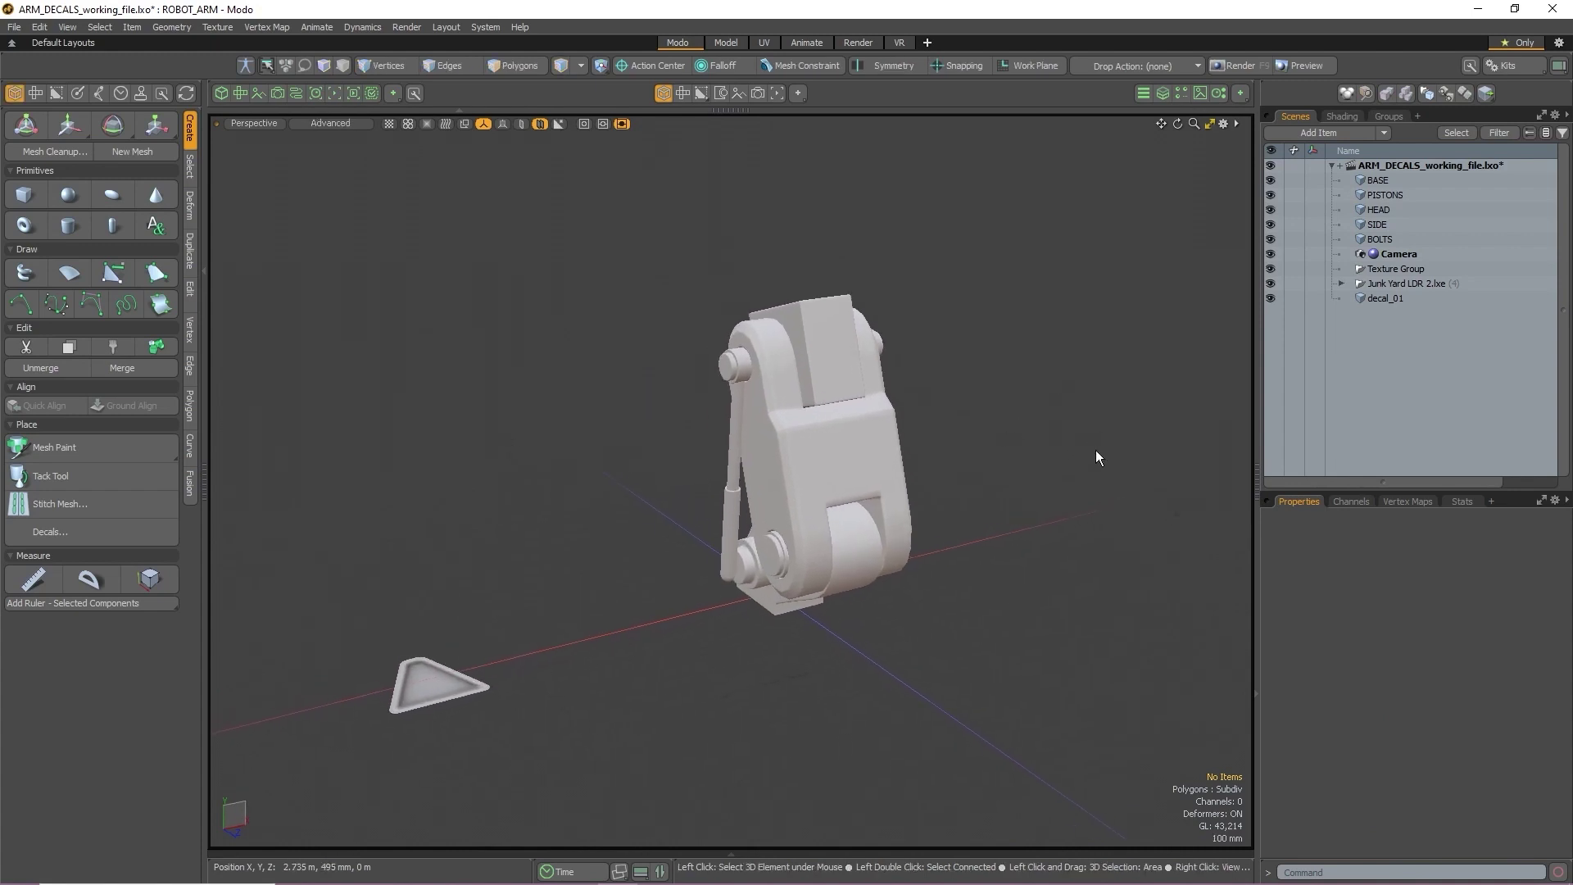
Create a new empty mesh item and name it floating_decal
key("n")
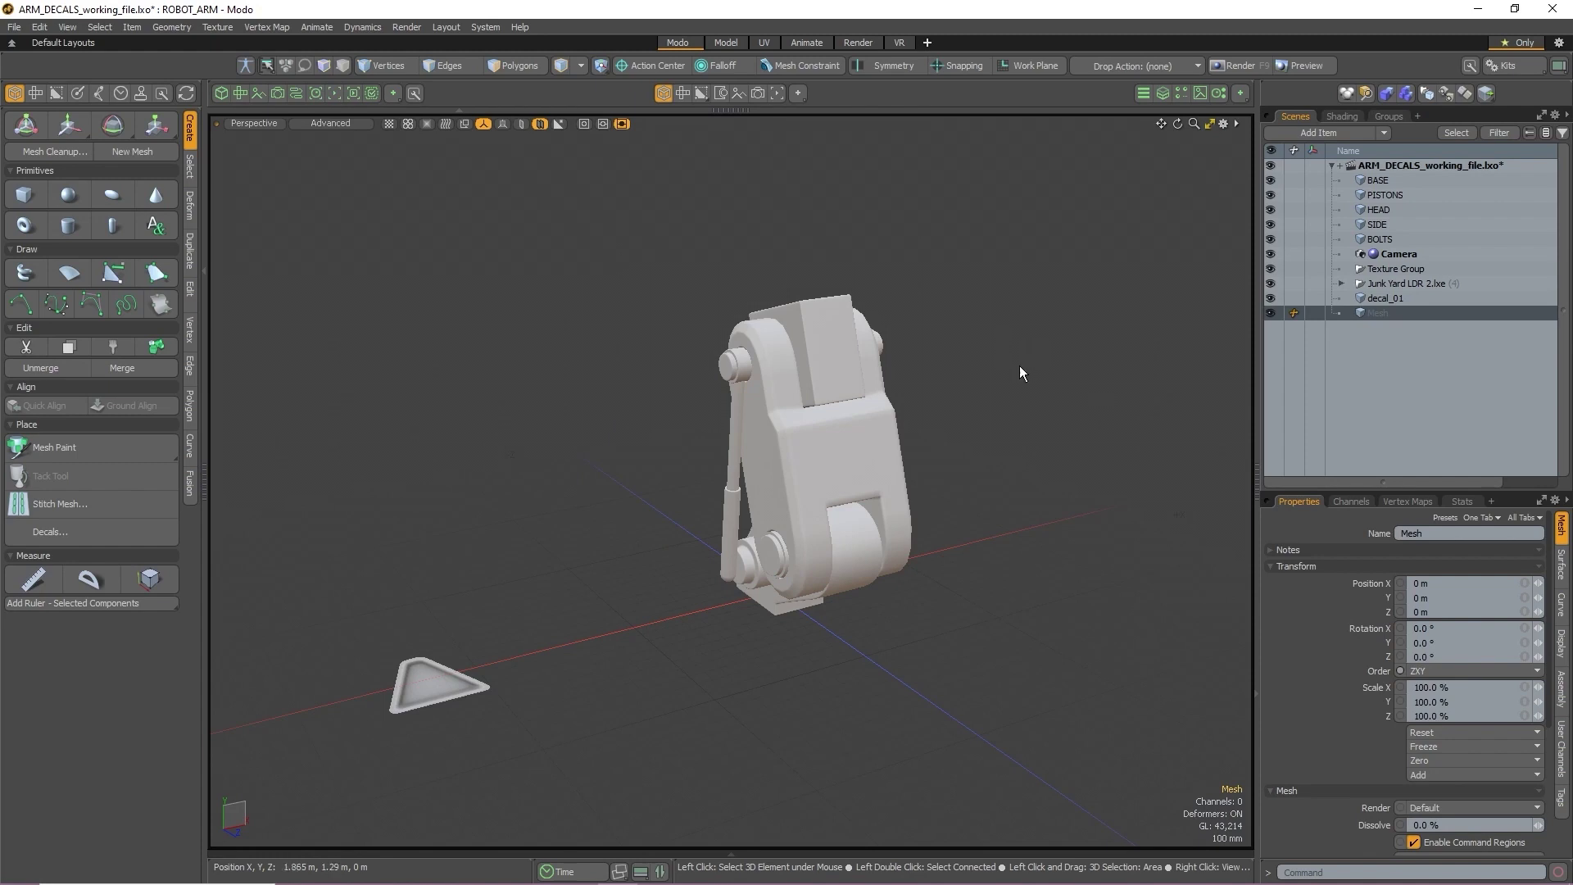
left_click(1478, 533)
type("floating_decal")
key("Return")
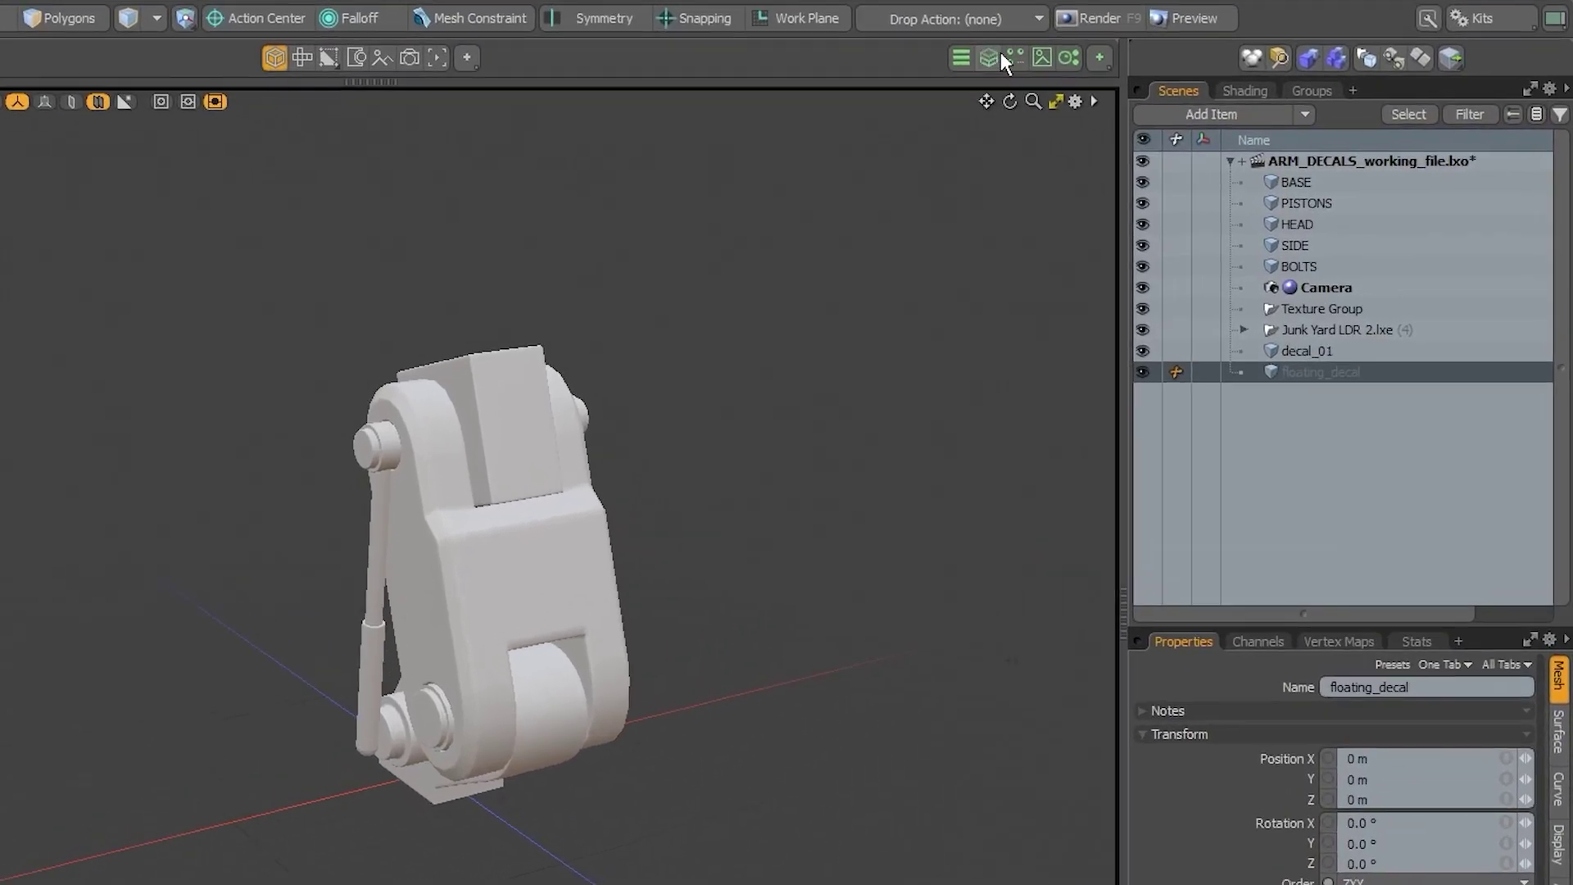
Show the mesh operations list for floating_decal and start adding a Decal Planar operator
left_click(990, 56)
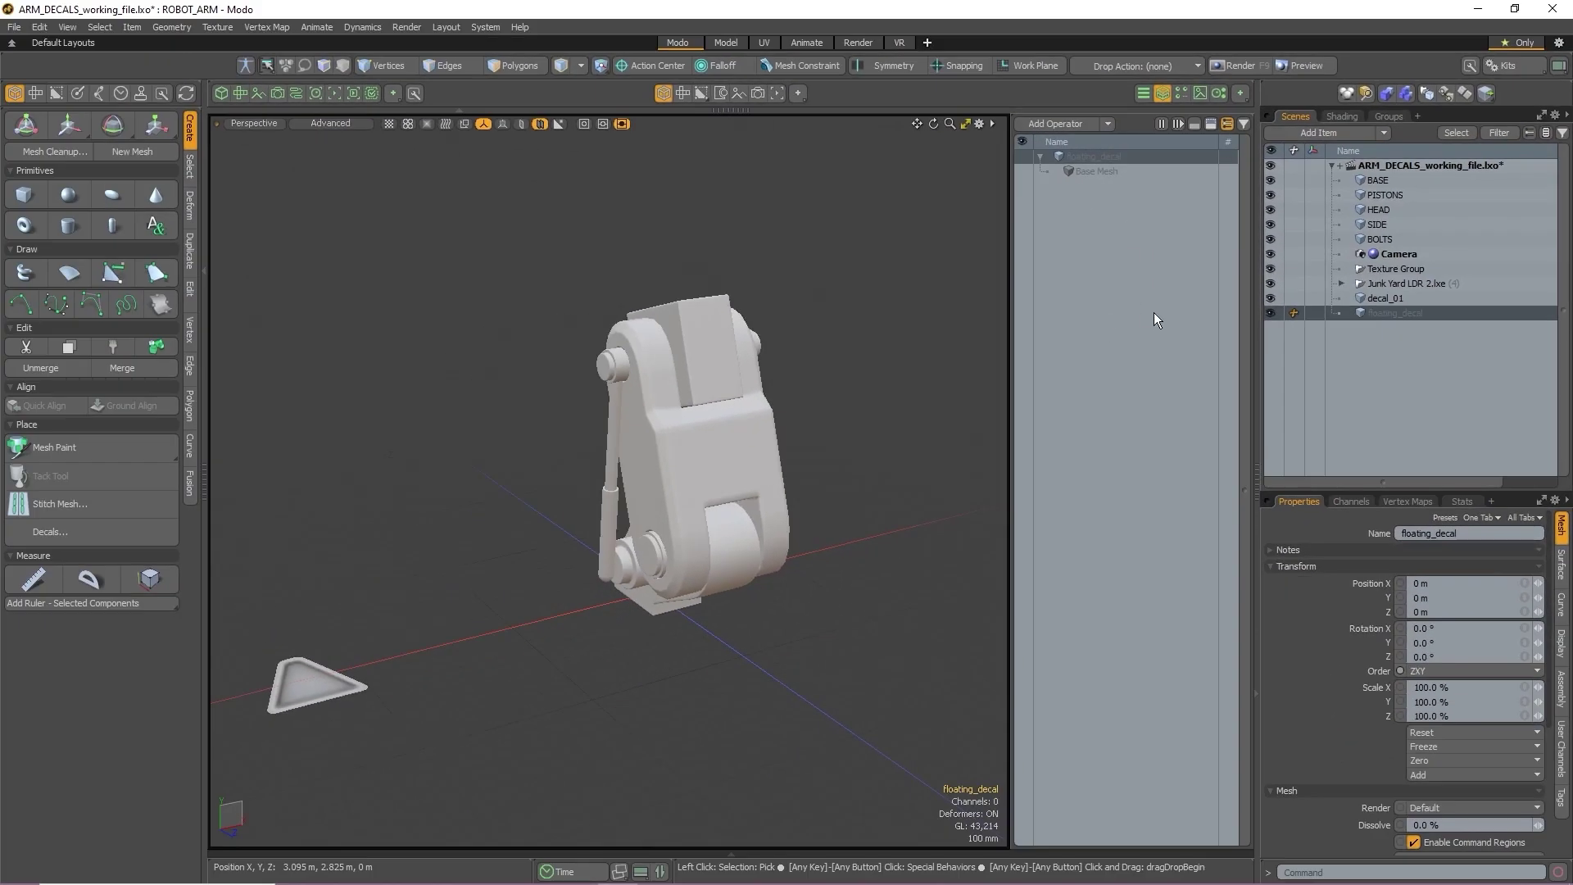
left_click(1057, 121)
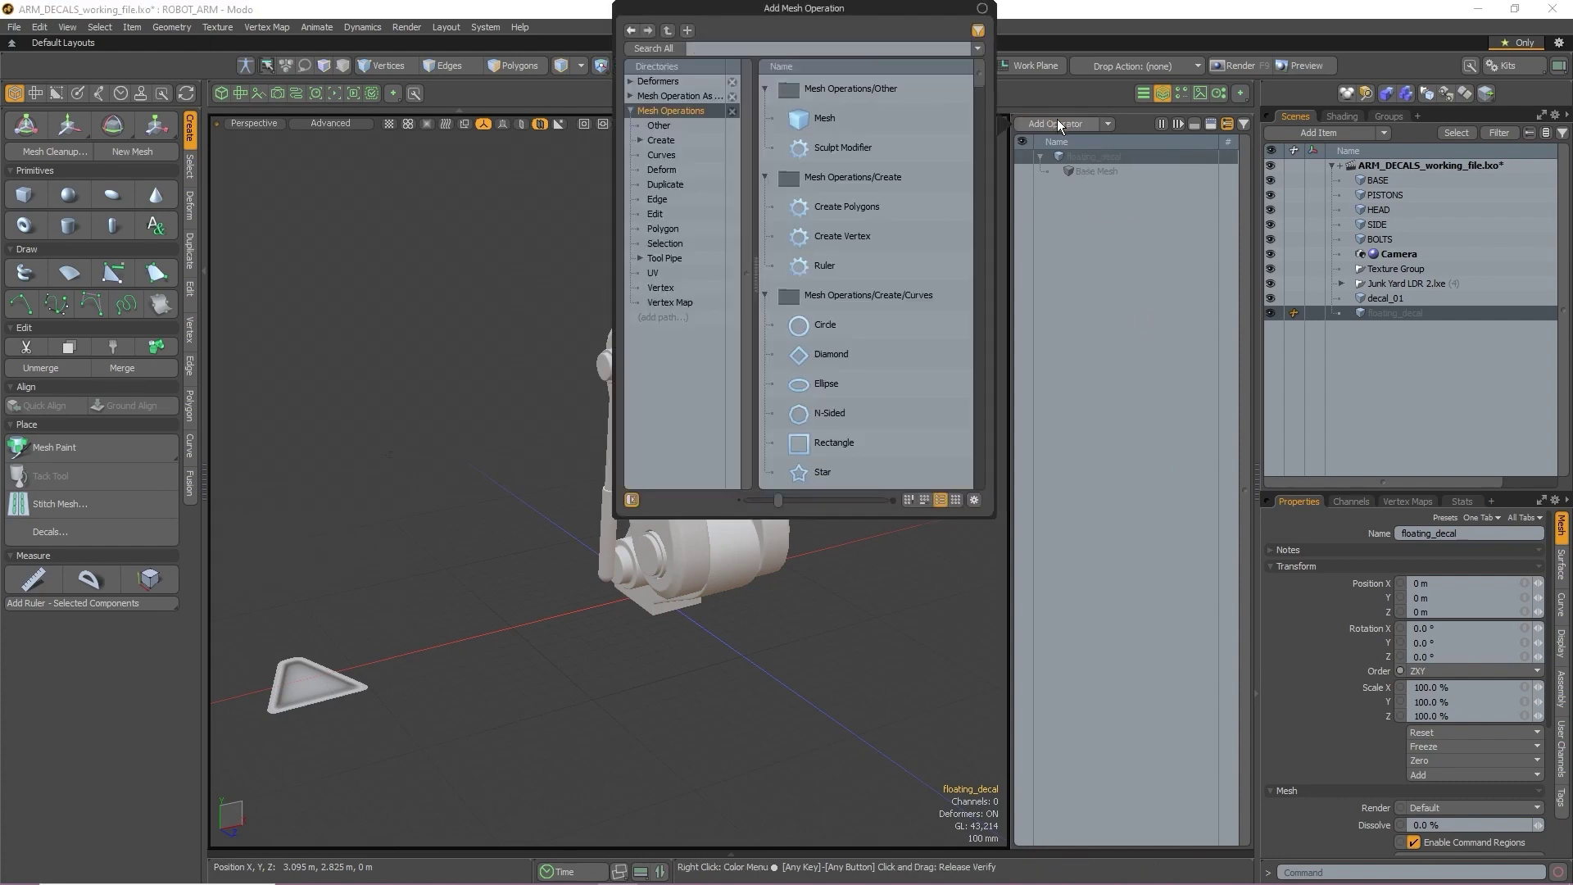
type("deca")
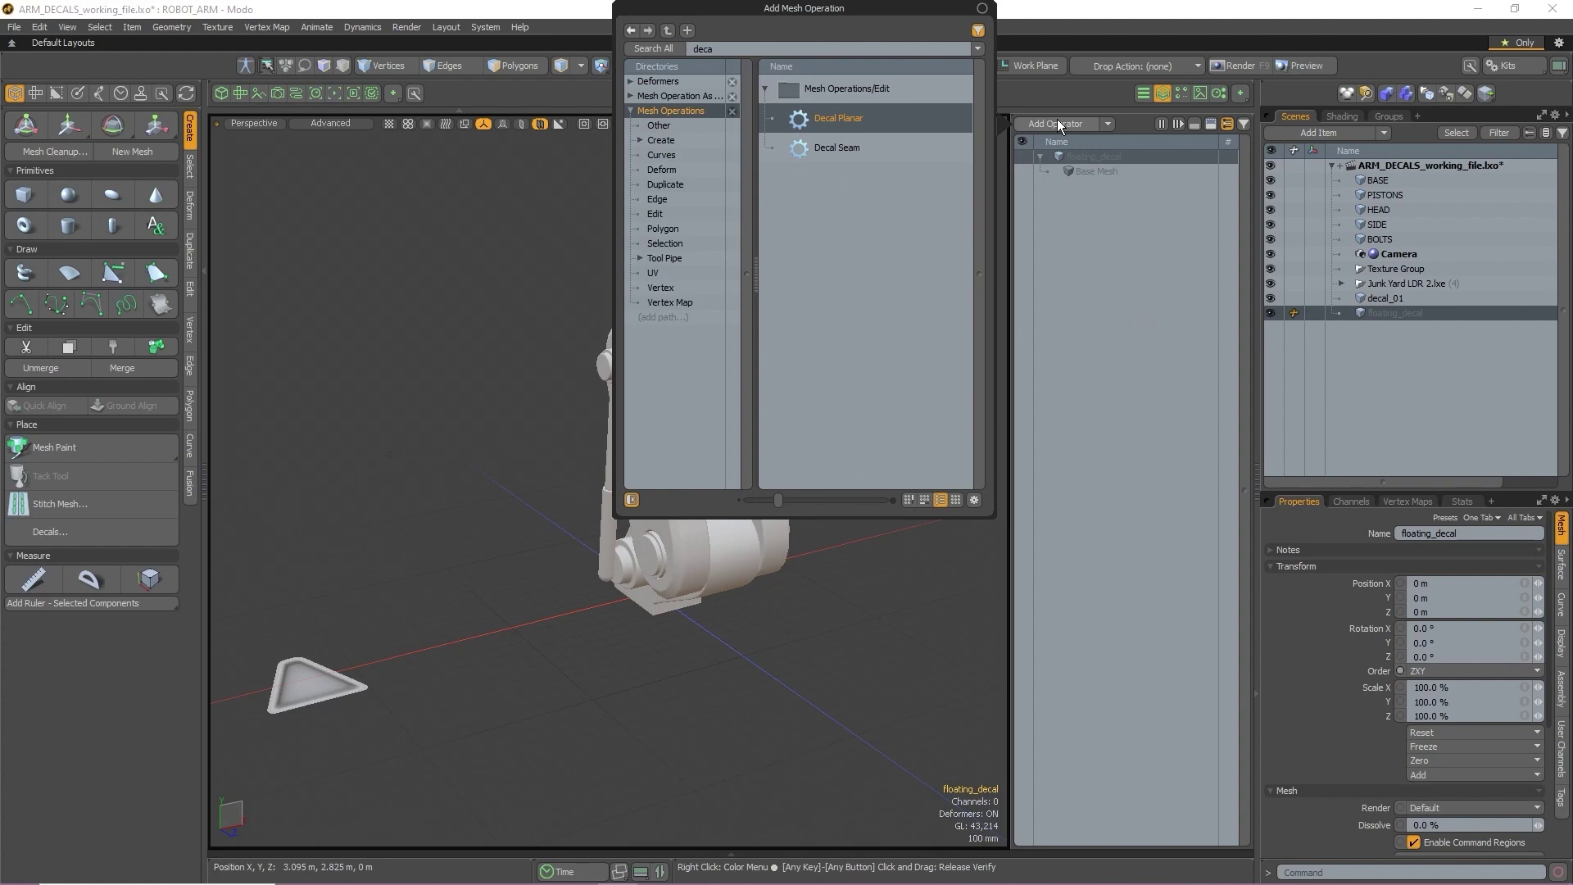
key("Return")
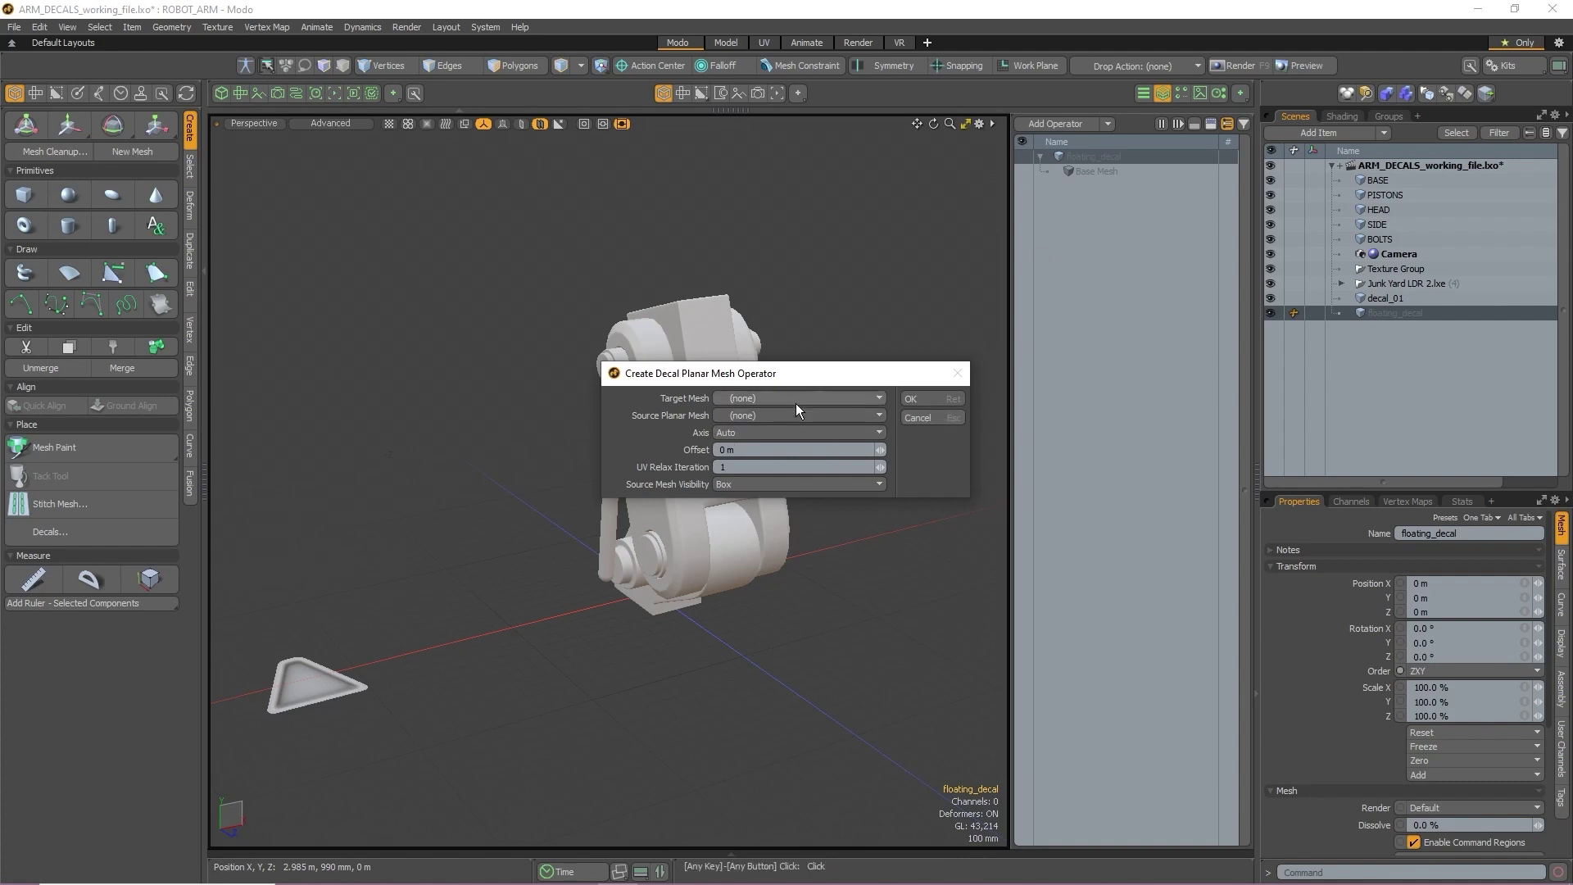
Create the Decal Planar operator with target mesh SIDE, source planar mesh decal_01 and an offset of 1 mm
left_click_drag(812, 379, 950, 515)
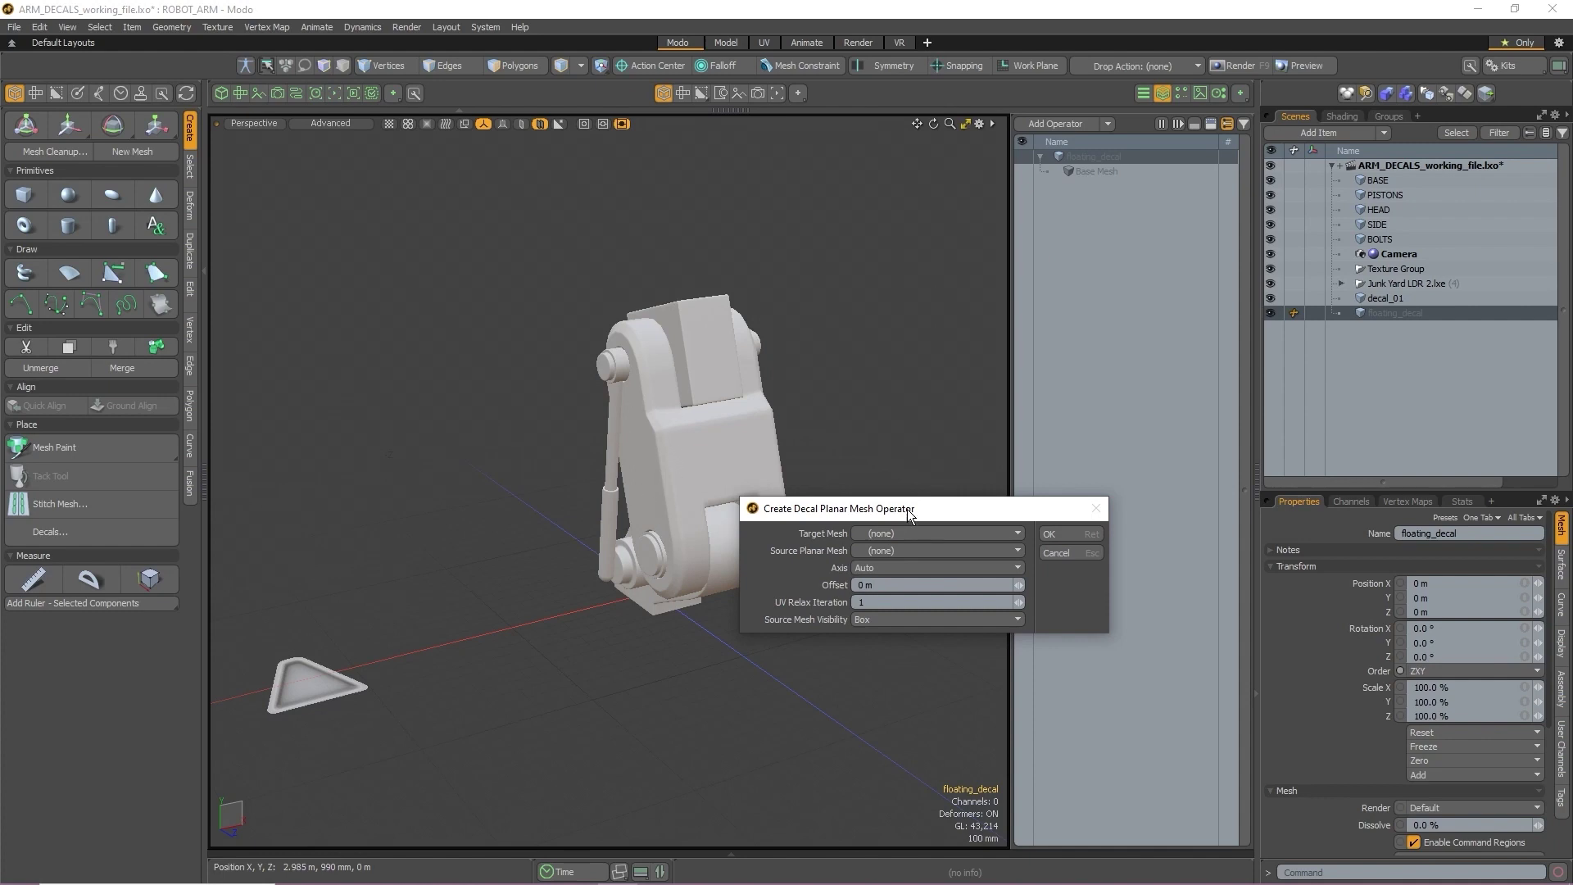
left_click_drag(912, 512, 765, 394)
left_click(764, 416)
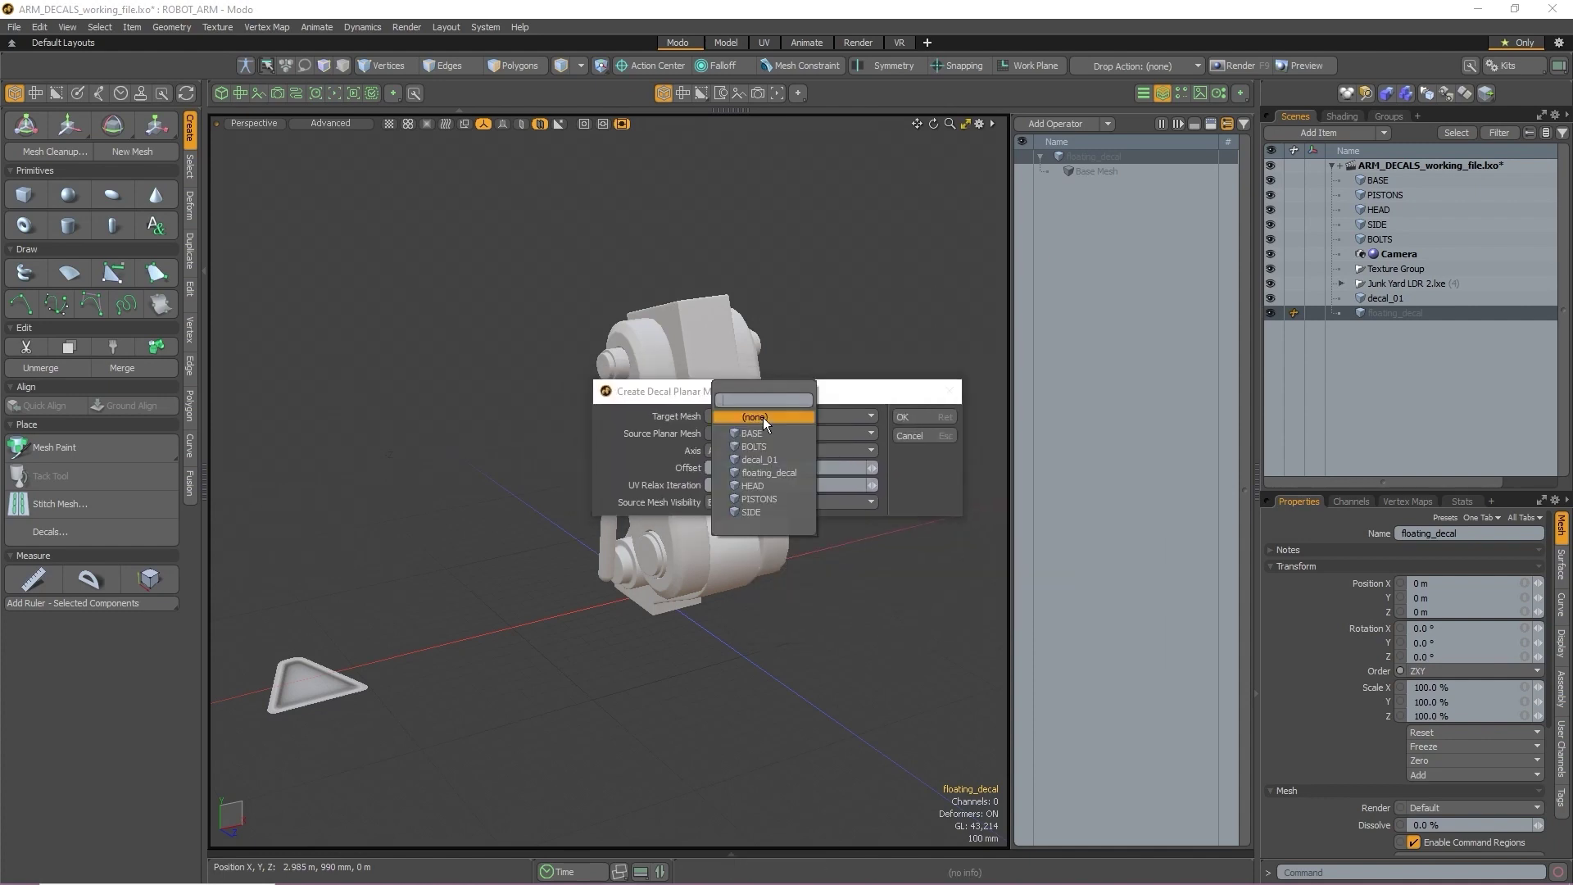
left_click(760, 512)
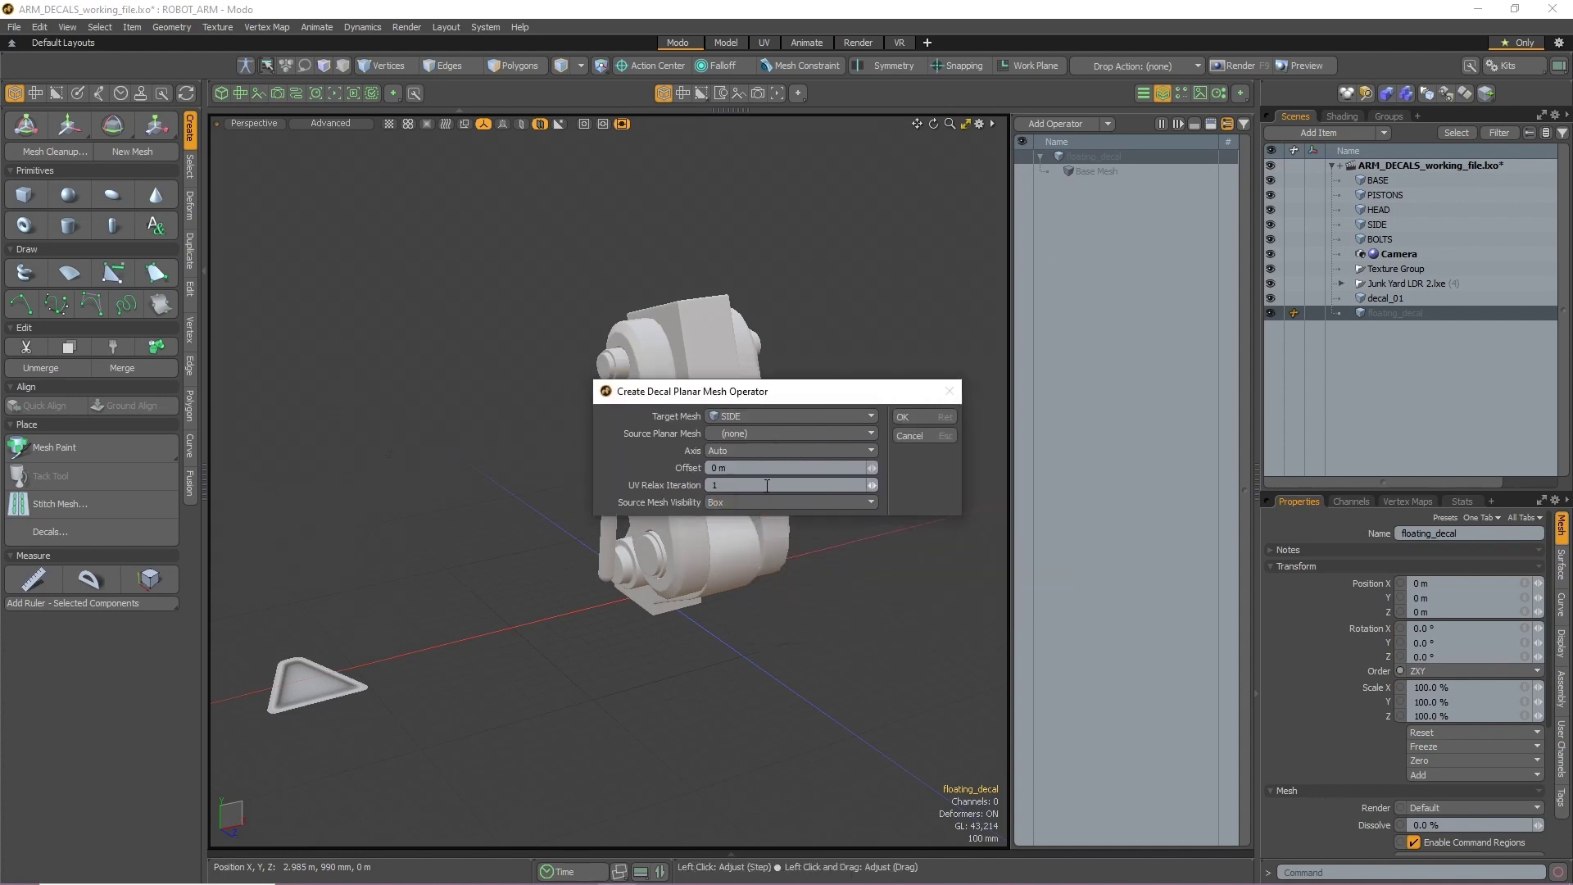
left_click(778, 434)
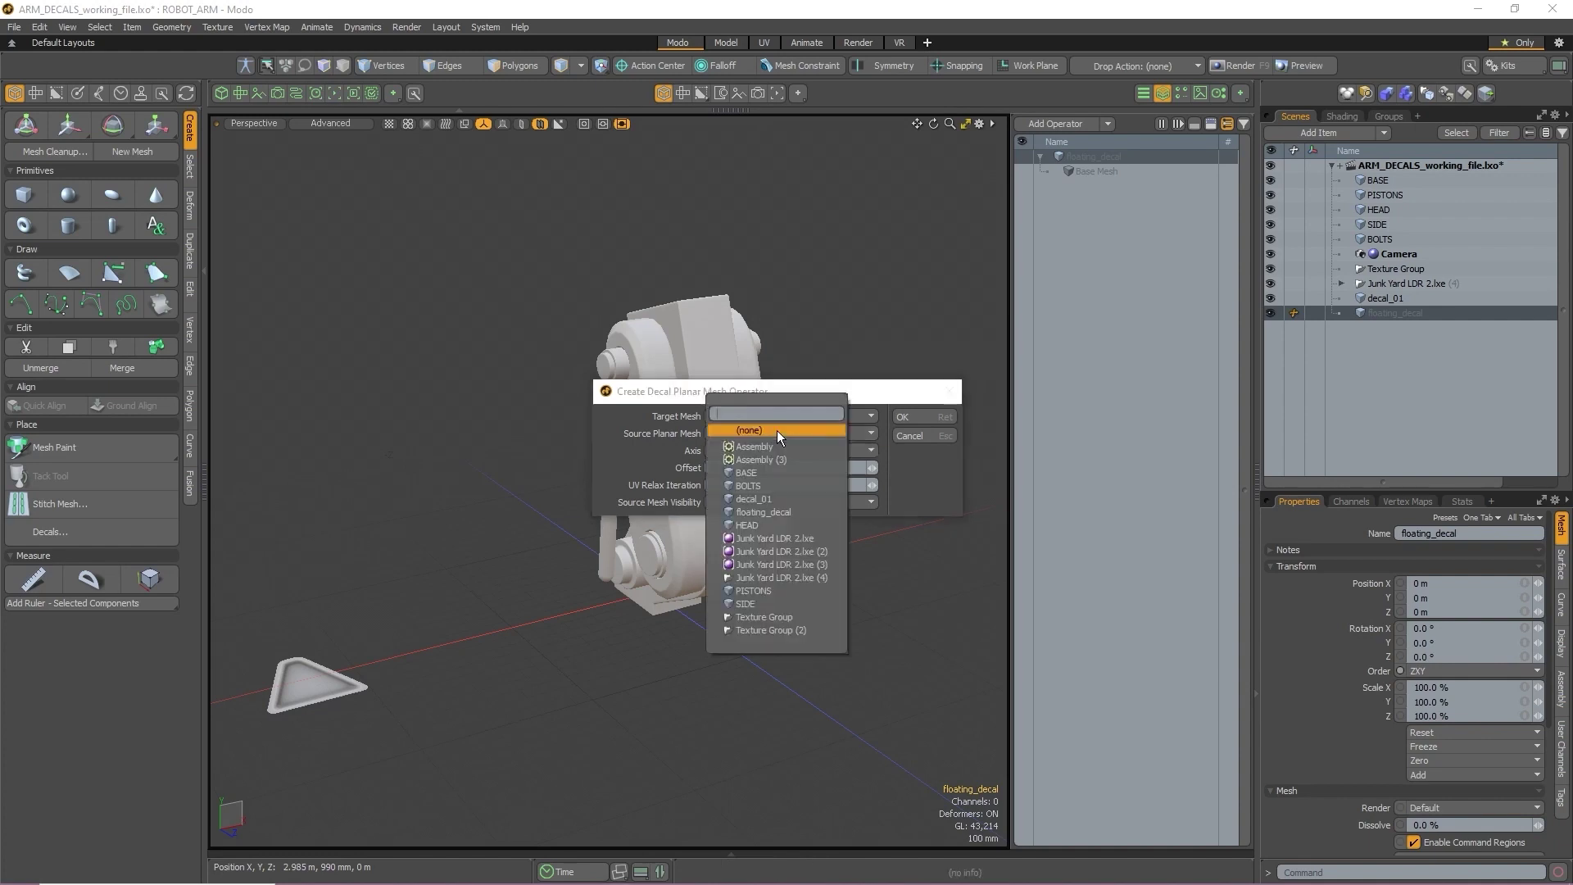
left_click(775, 499)
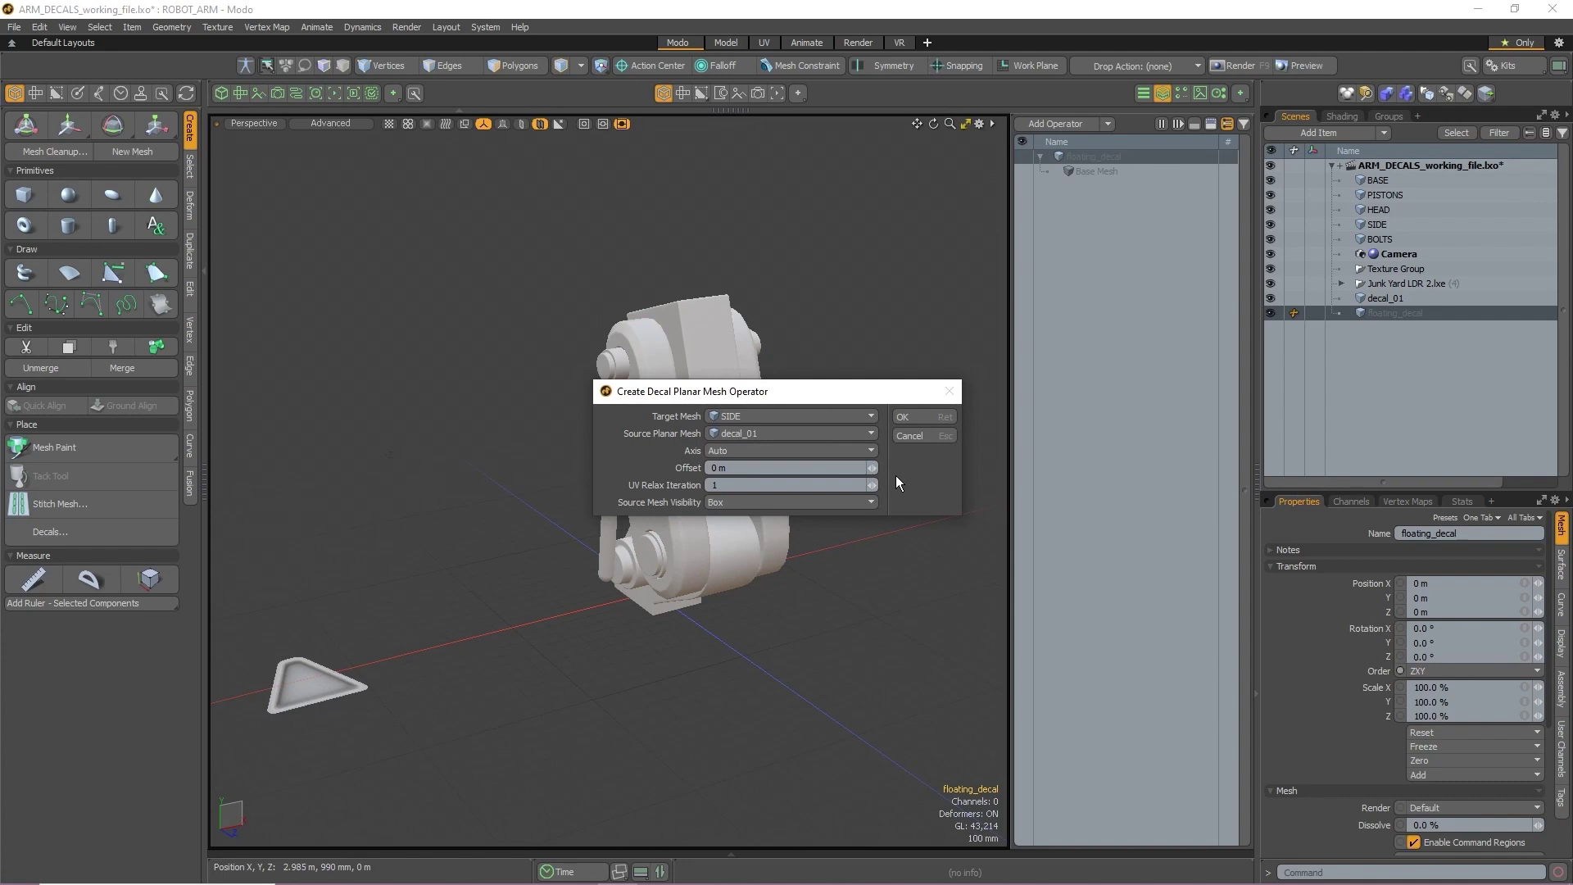
left_click(782, 469)
type("1mm")
left_click(941, 415)
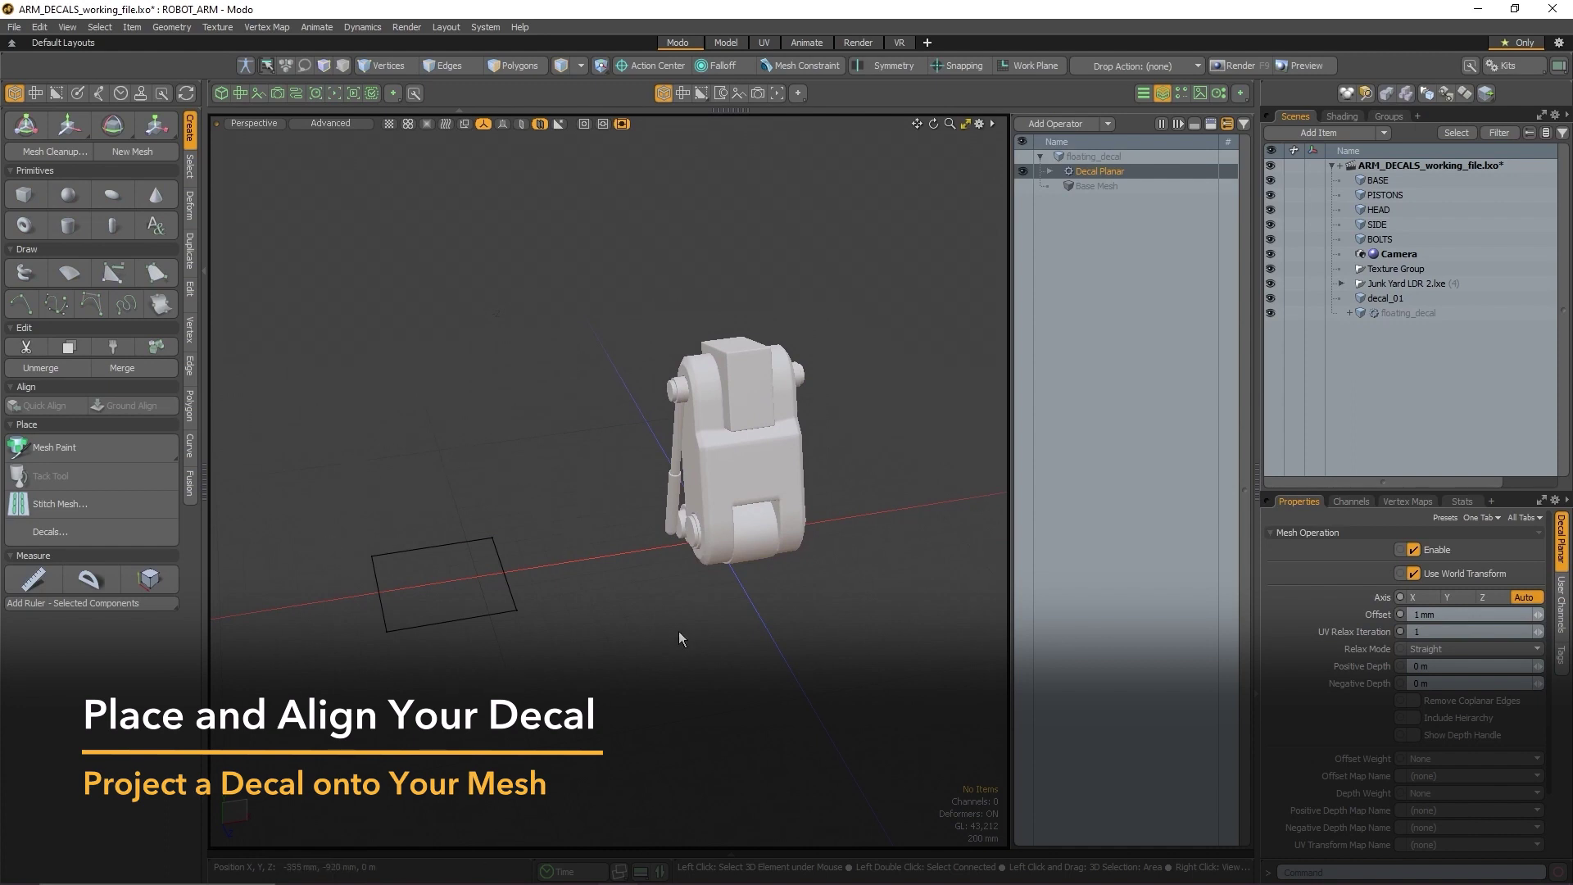
Place and align decal_01 onto the side face of the robot arm's SIDE mesh
left_click_drag(849, 573, 819, 489, "alt")
scroll(777, 527, "up", 8, "alt")
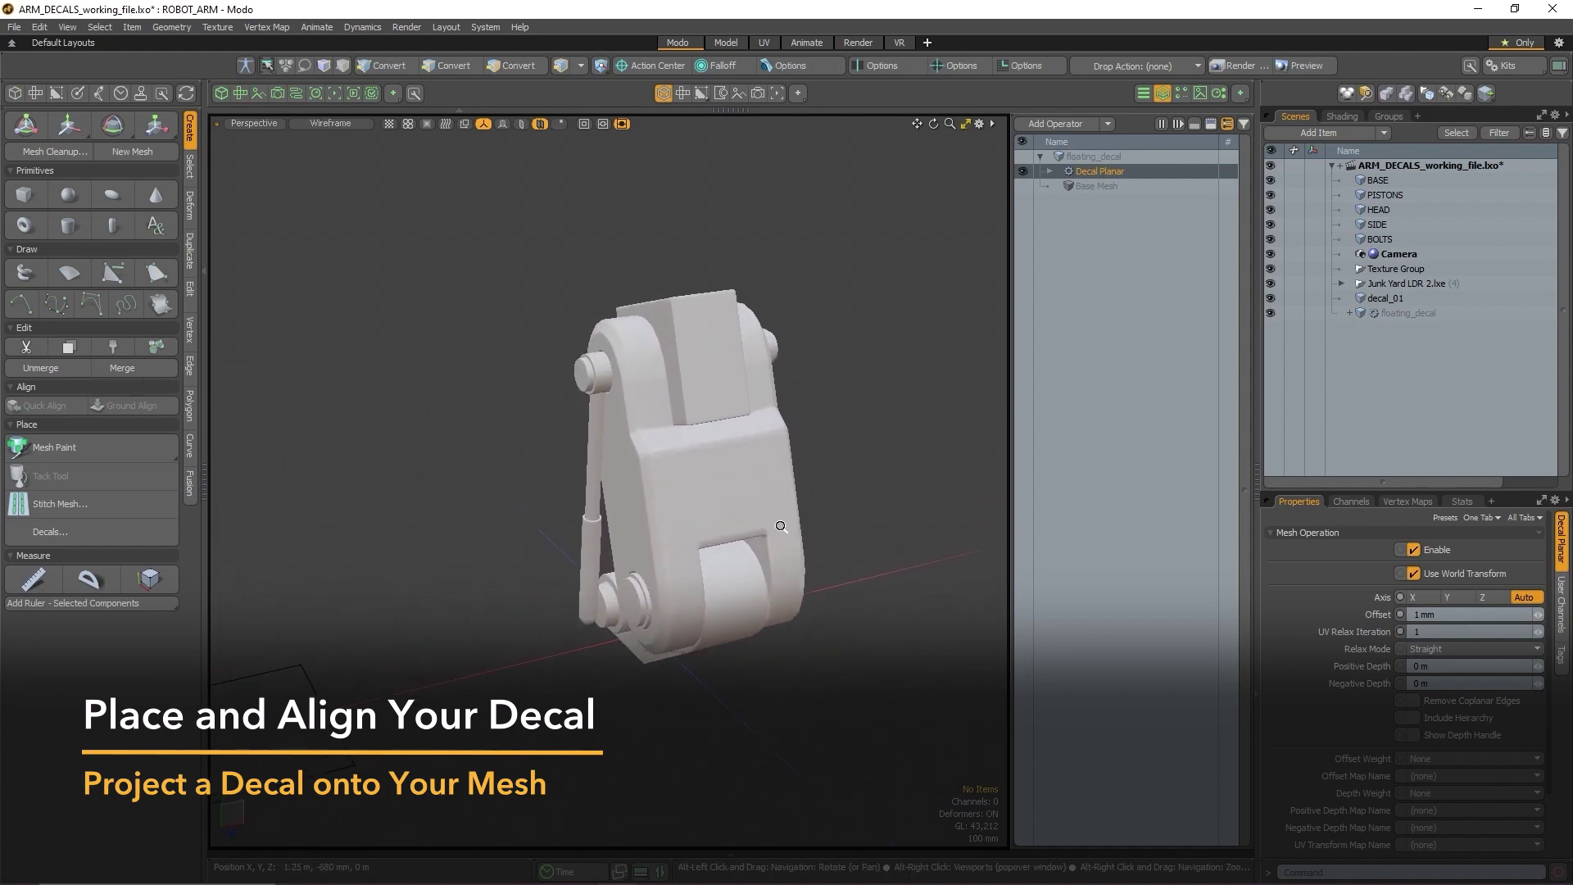
left_click_drag(765, 534, 877, 530, "alt")
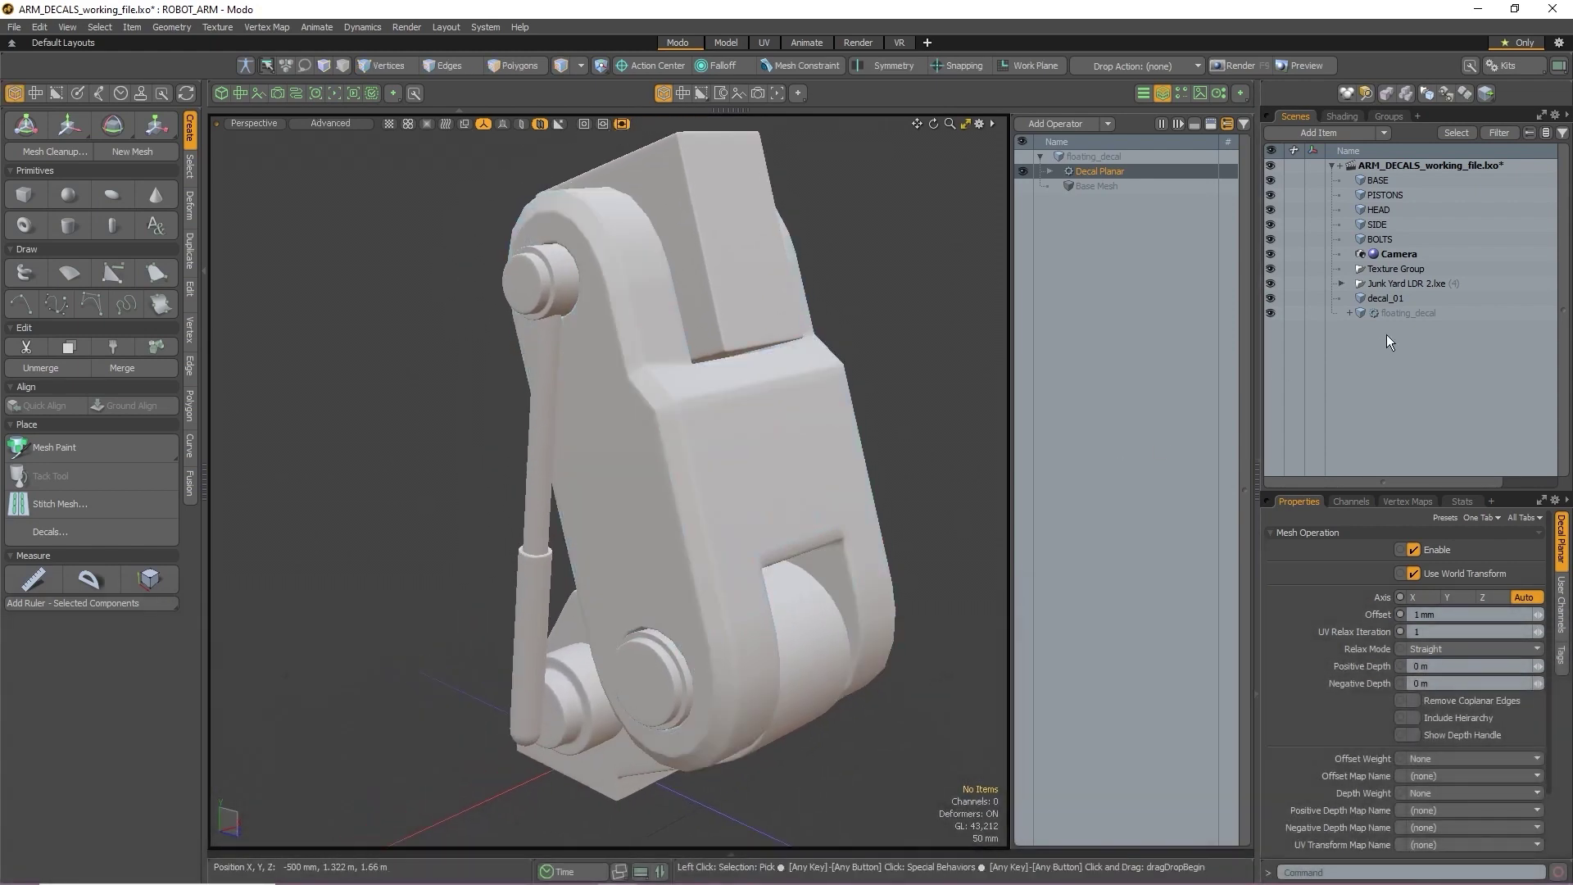
left_click(1419, 296)
left_click_drag(676, 470, 672, 456)
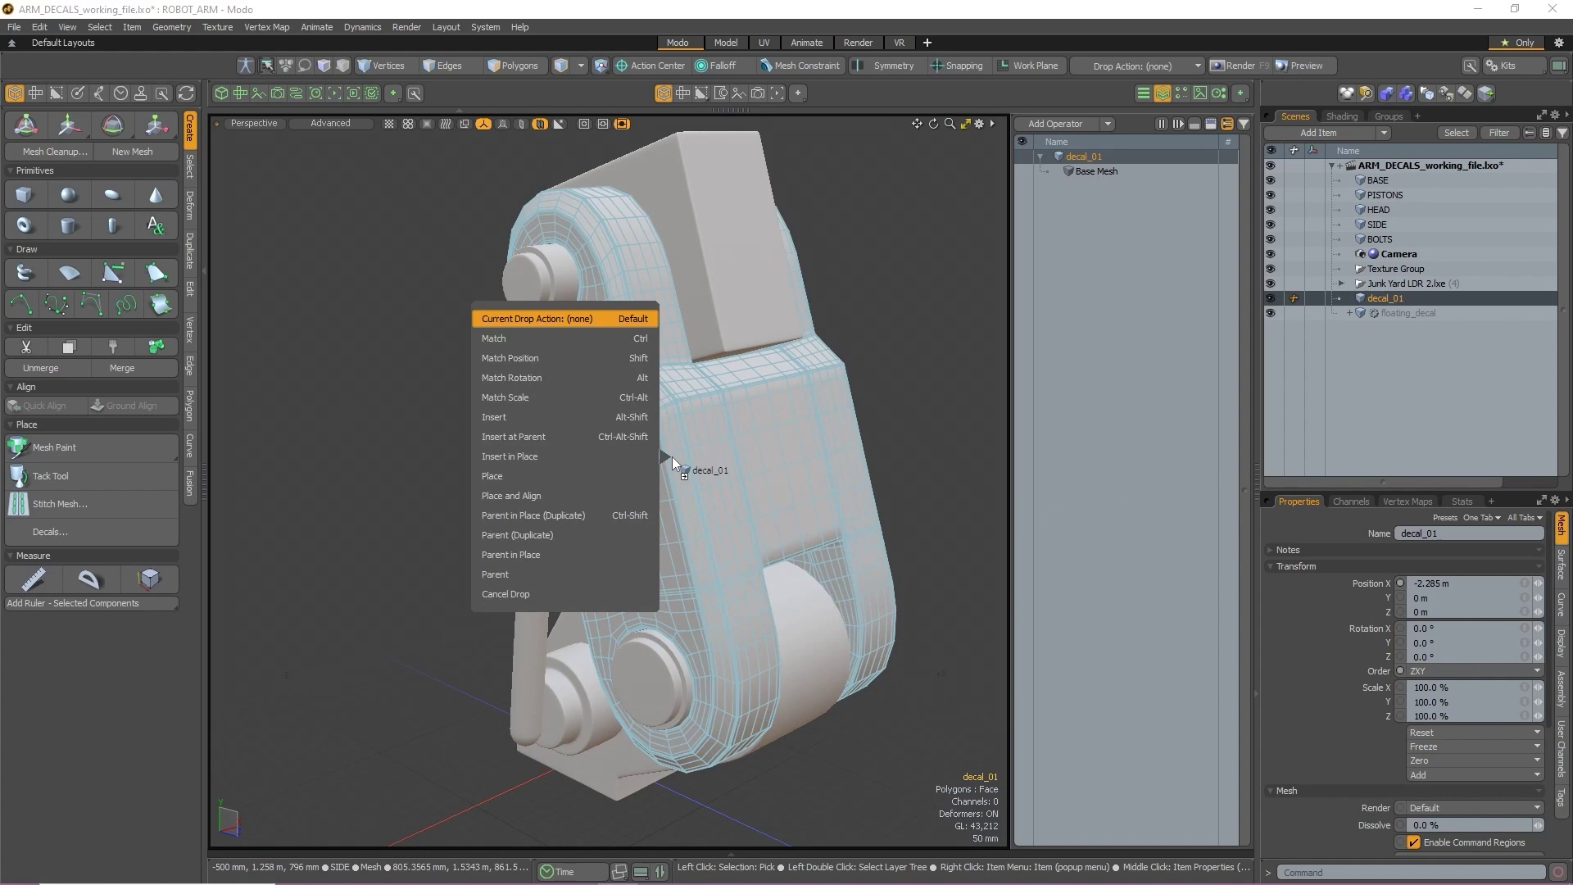
left_click(632, 490)
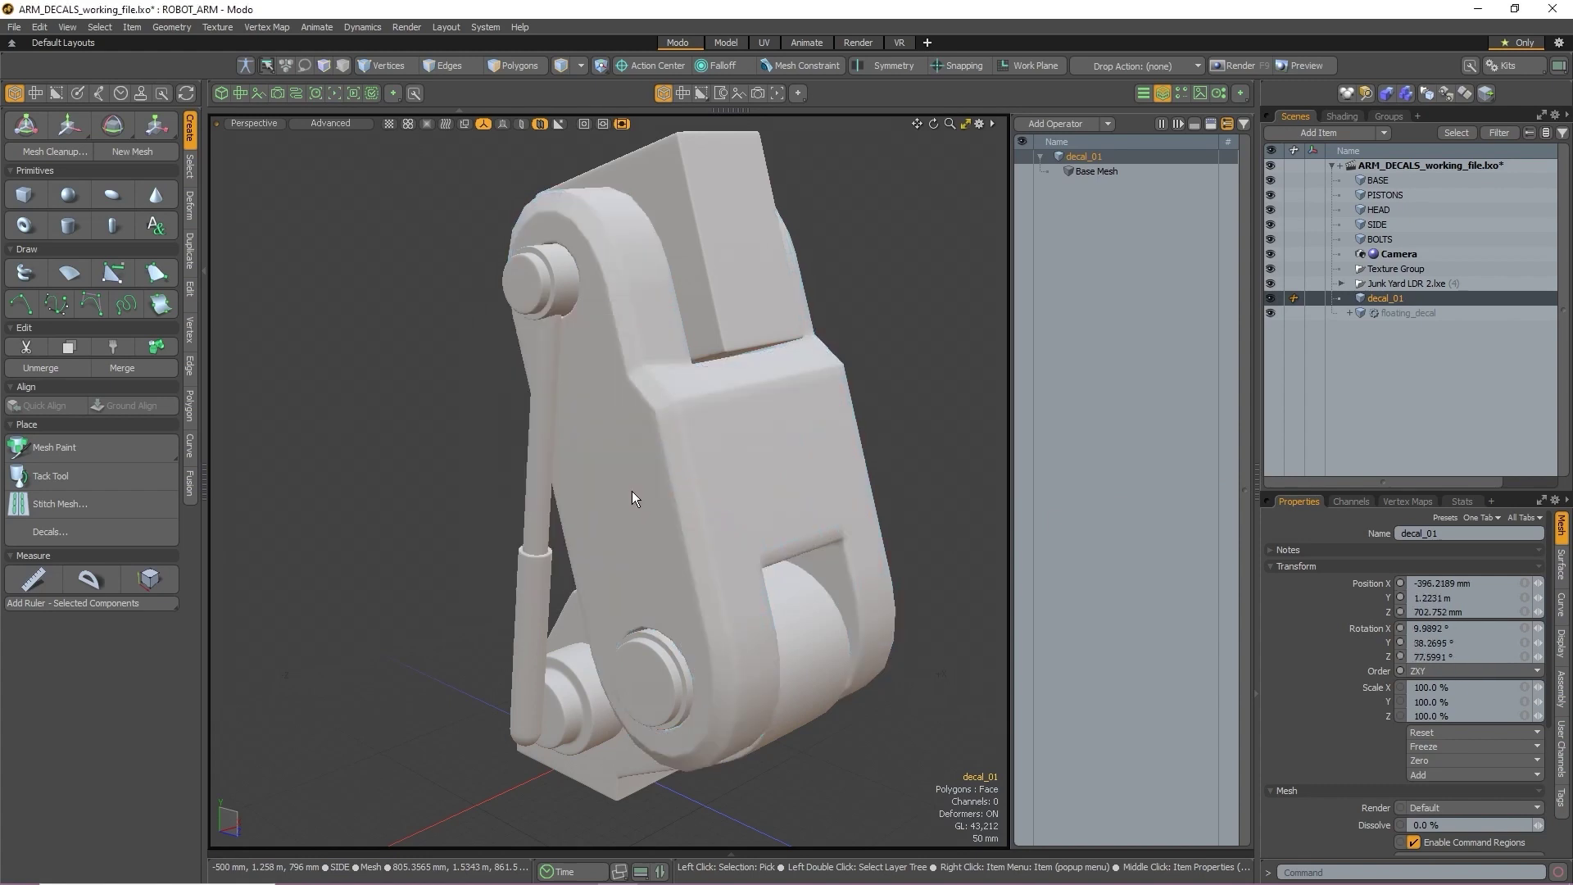
Set the action center to Local and scale decal_01 uniformly to 47.5 %
mouse_move(853, 419)
left_mouse_down("alt")
mouse_move(704, 434)
mouse_move(860, 401)
left_mouse_up("alt")
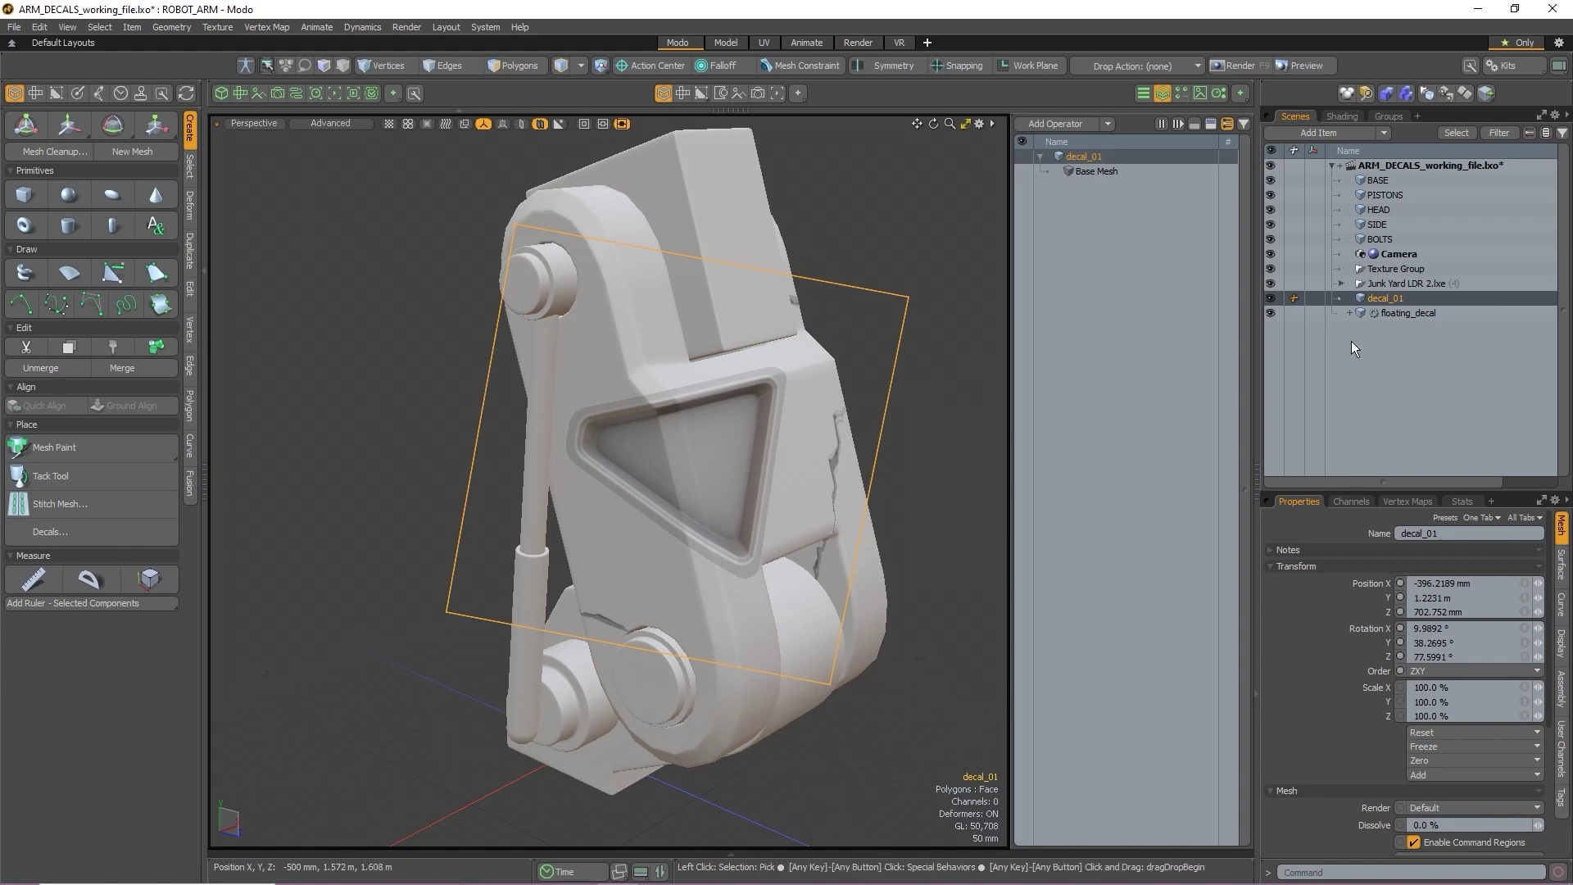
double_click(1403, 295)
key("Return")
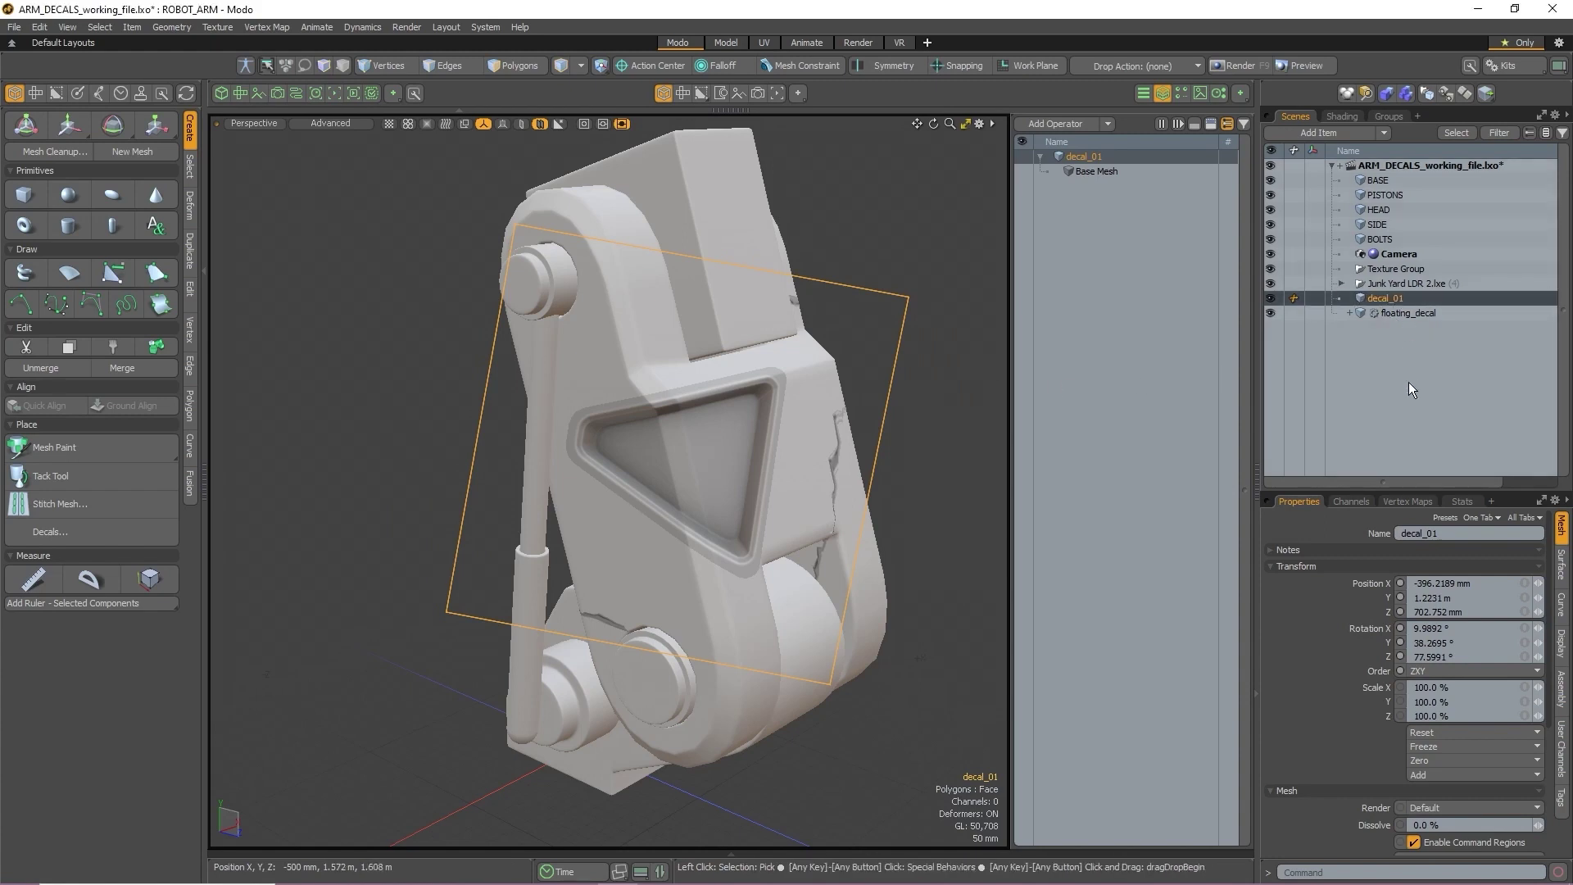
key("r")
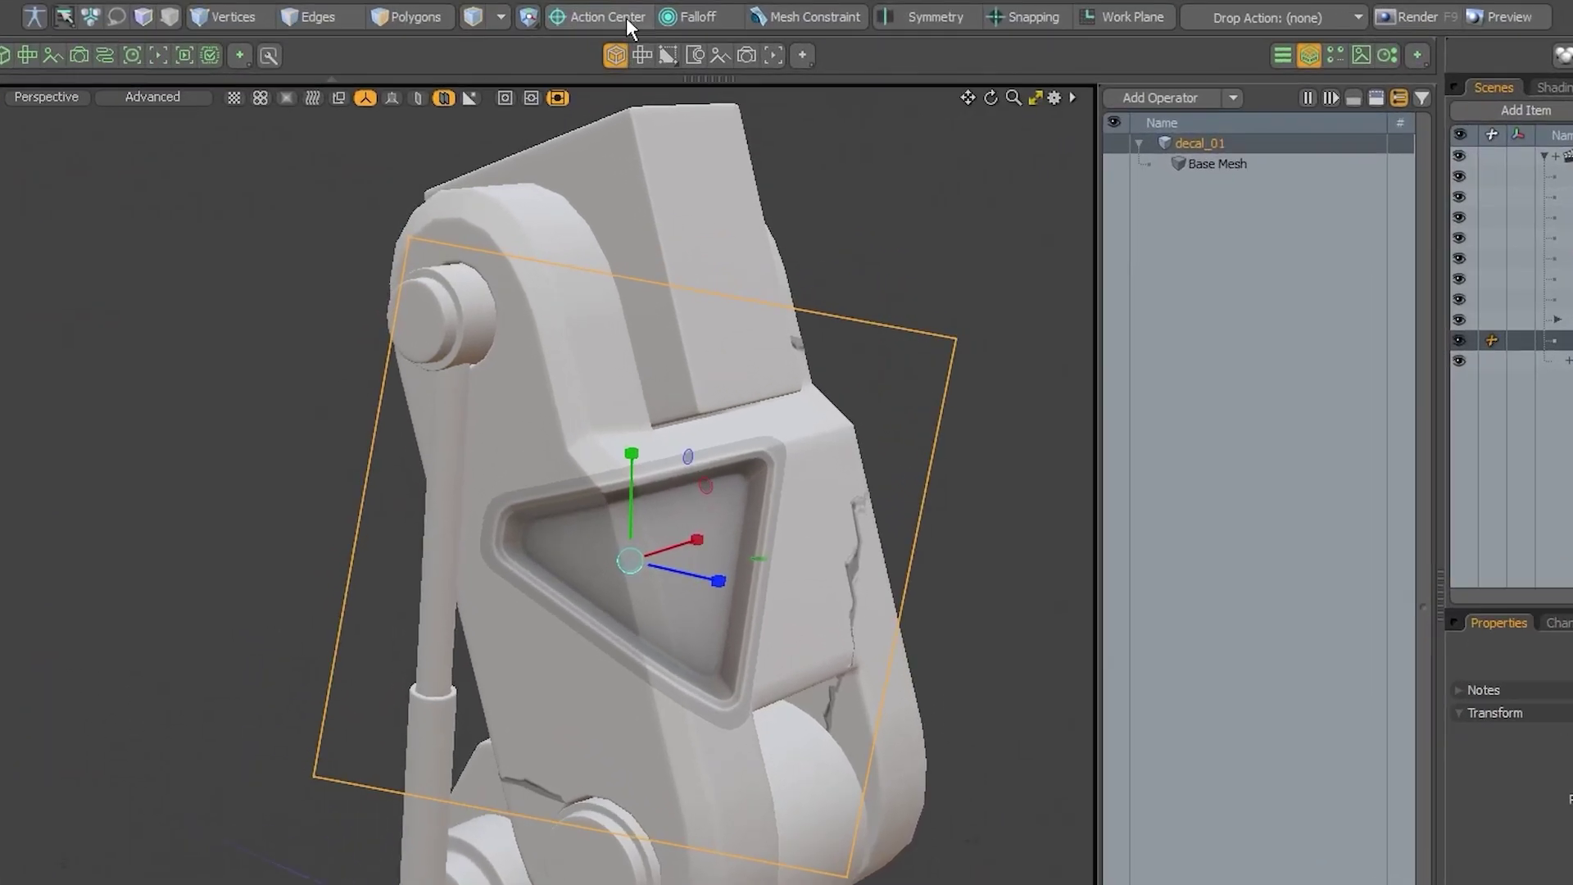
left_click(668, 65)
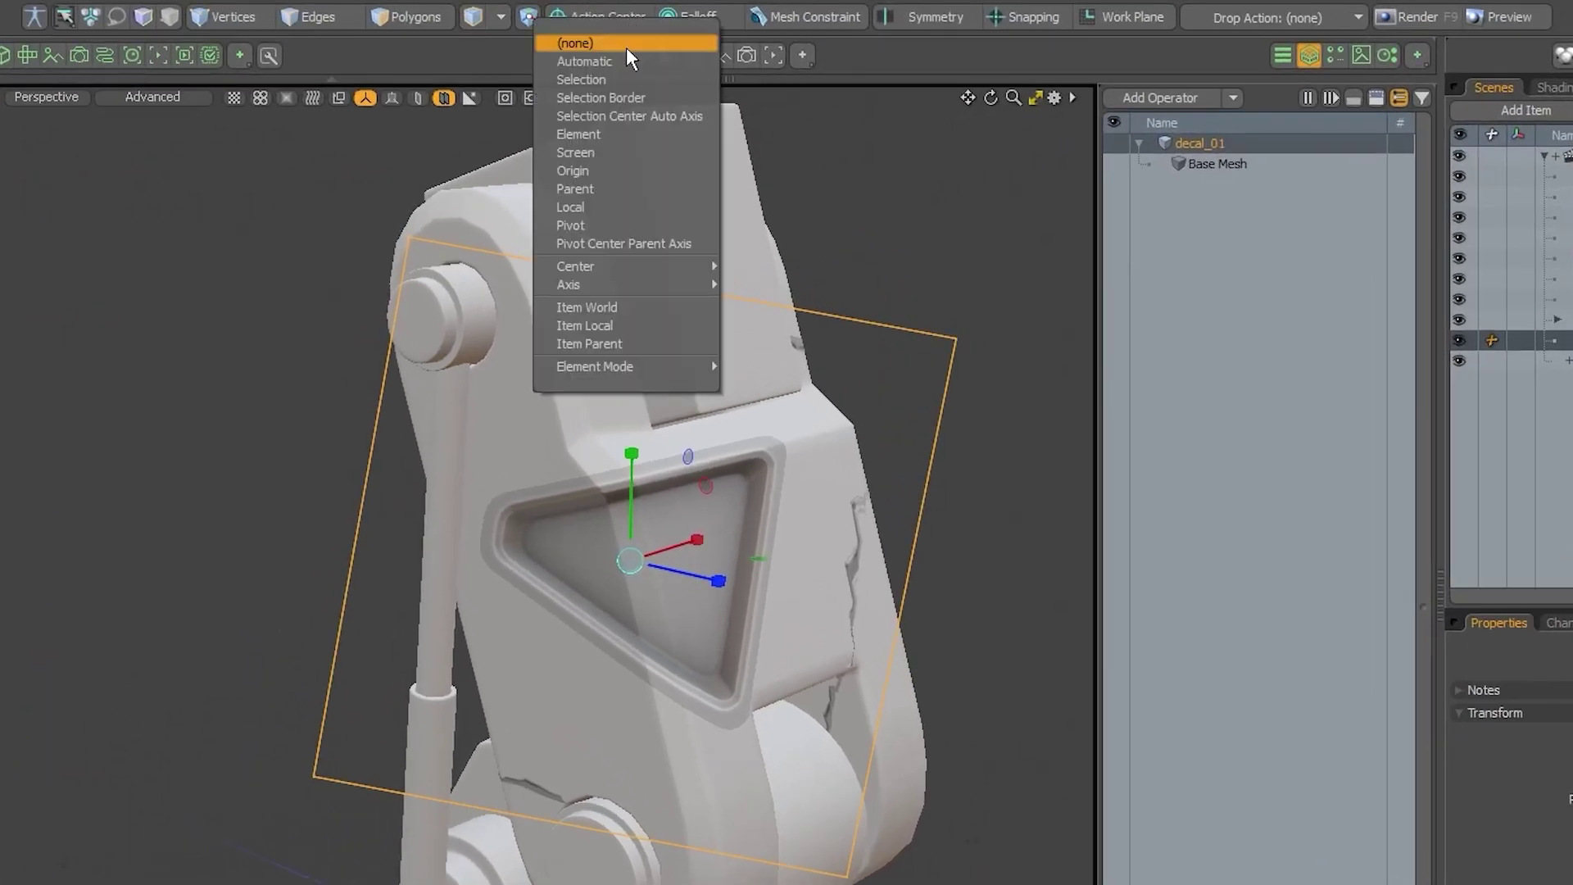
left_click(596, 207)
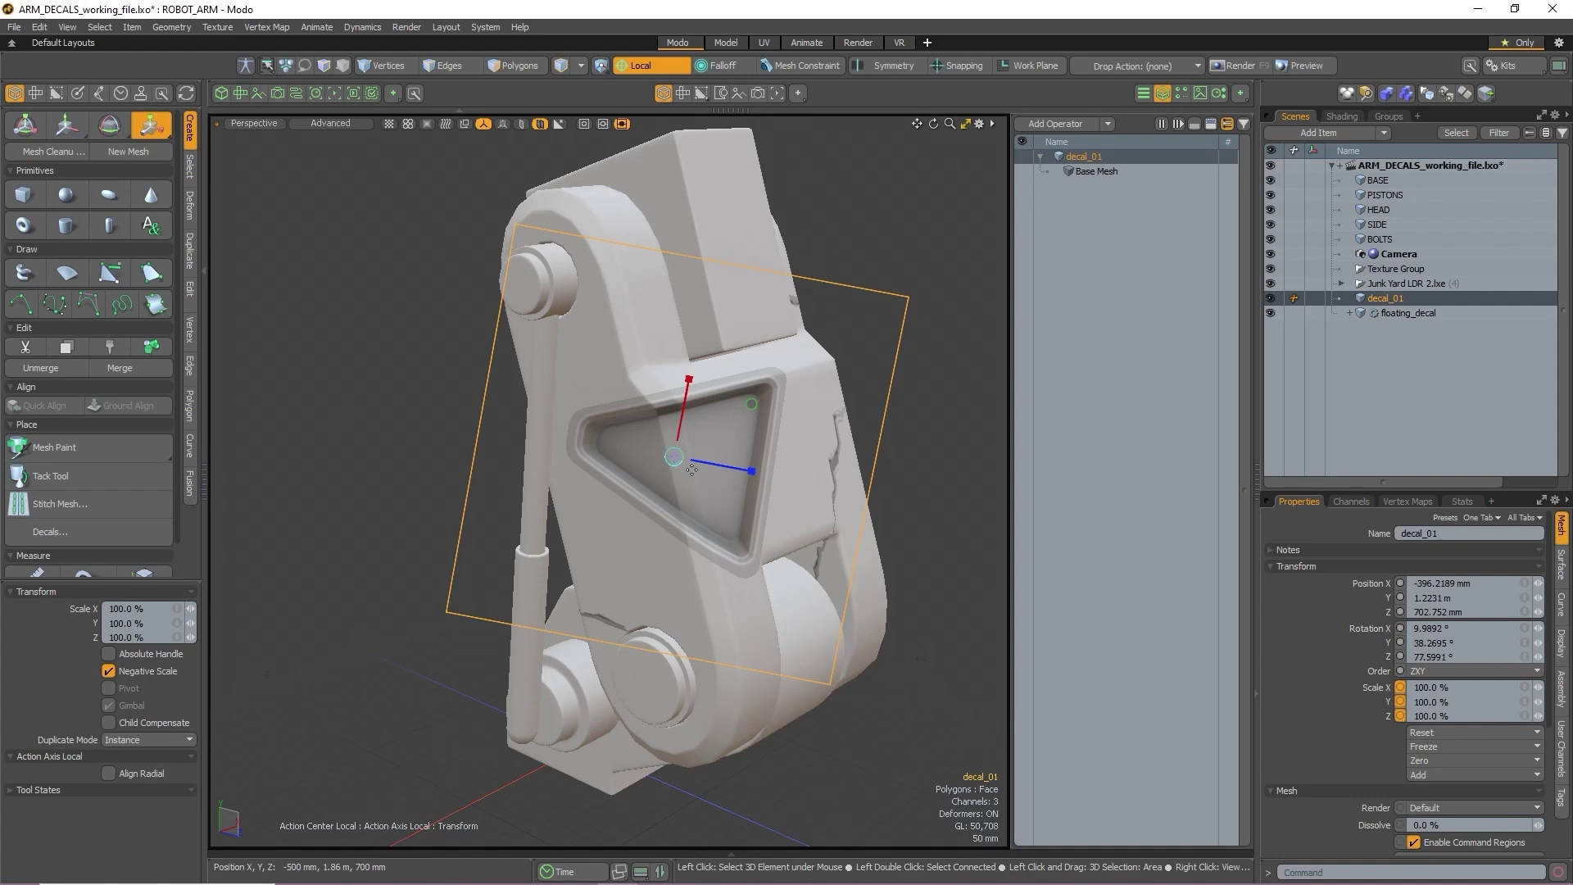
left_click_drag(677, 459, 635, 460)
left_click_drag(791, 458, 761, 422, "alt")
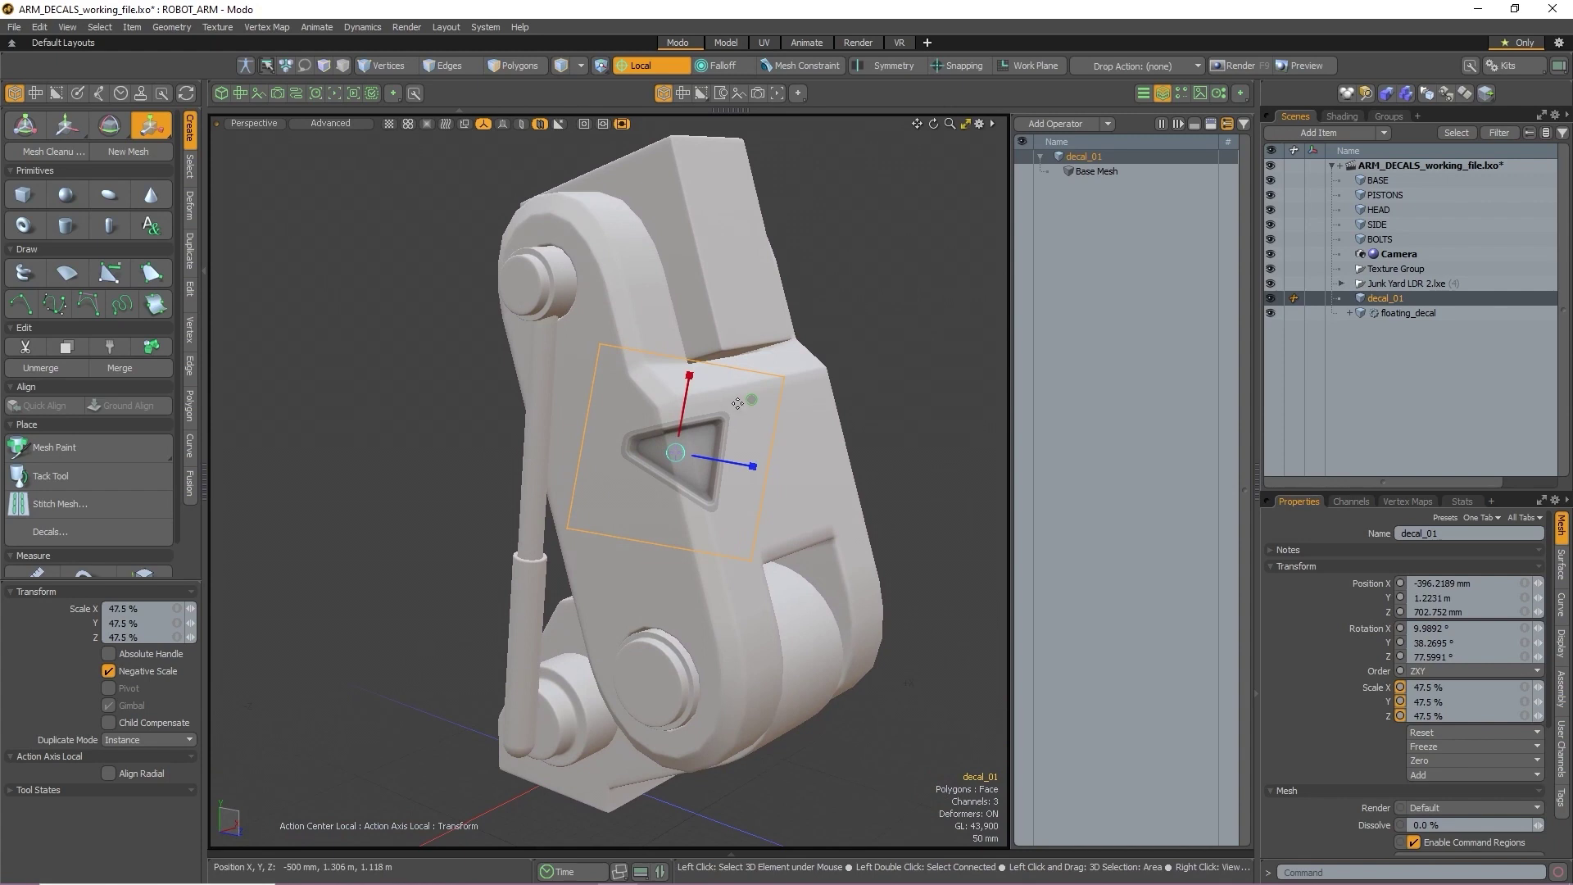
Rotate decal_01 until its triangle points up, shift it 44 mm along its local X axis, and save the scene
key("w")
left_click_drag(689, 382, 750, 461)
key("e")
key("w")
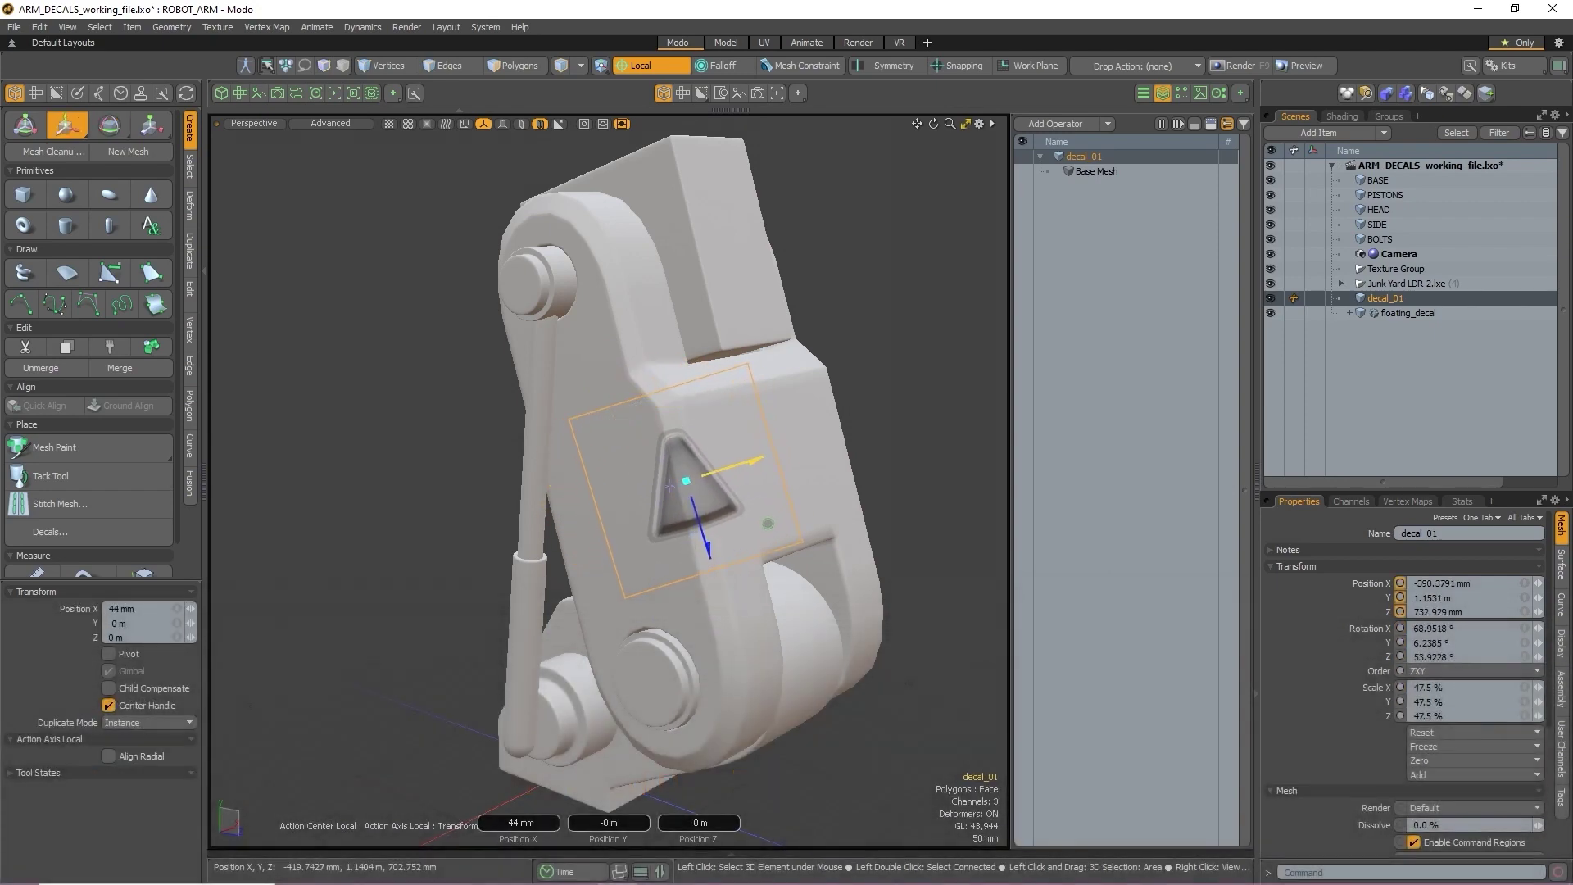
left_click_drag(867, 481, 819, 455, "alt")
key("space")
key("ctrl+s")
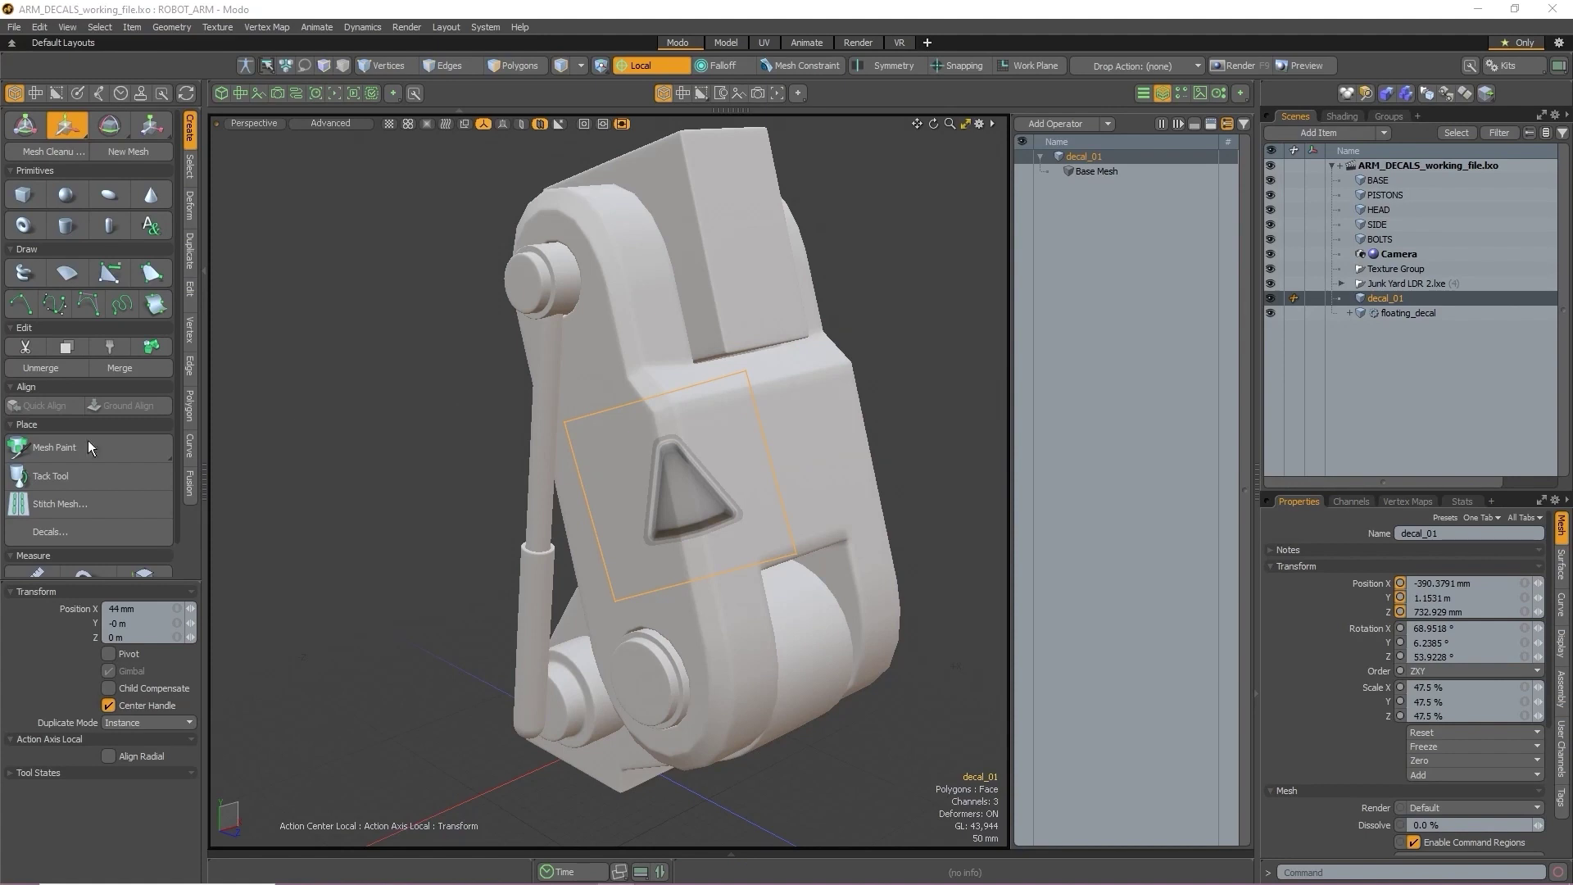
Select floating_decal's Decal Planar operator and show the Texture UV map beside the 3D view
left_click_drag(853, 361, 773, 440, "alt")
scroll(707, 459, "down", 2)
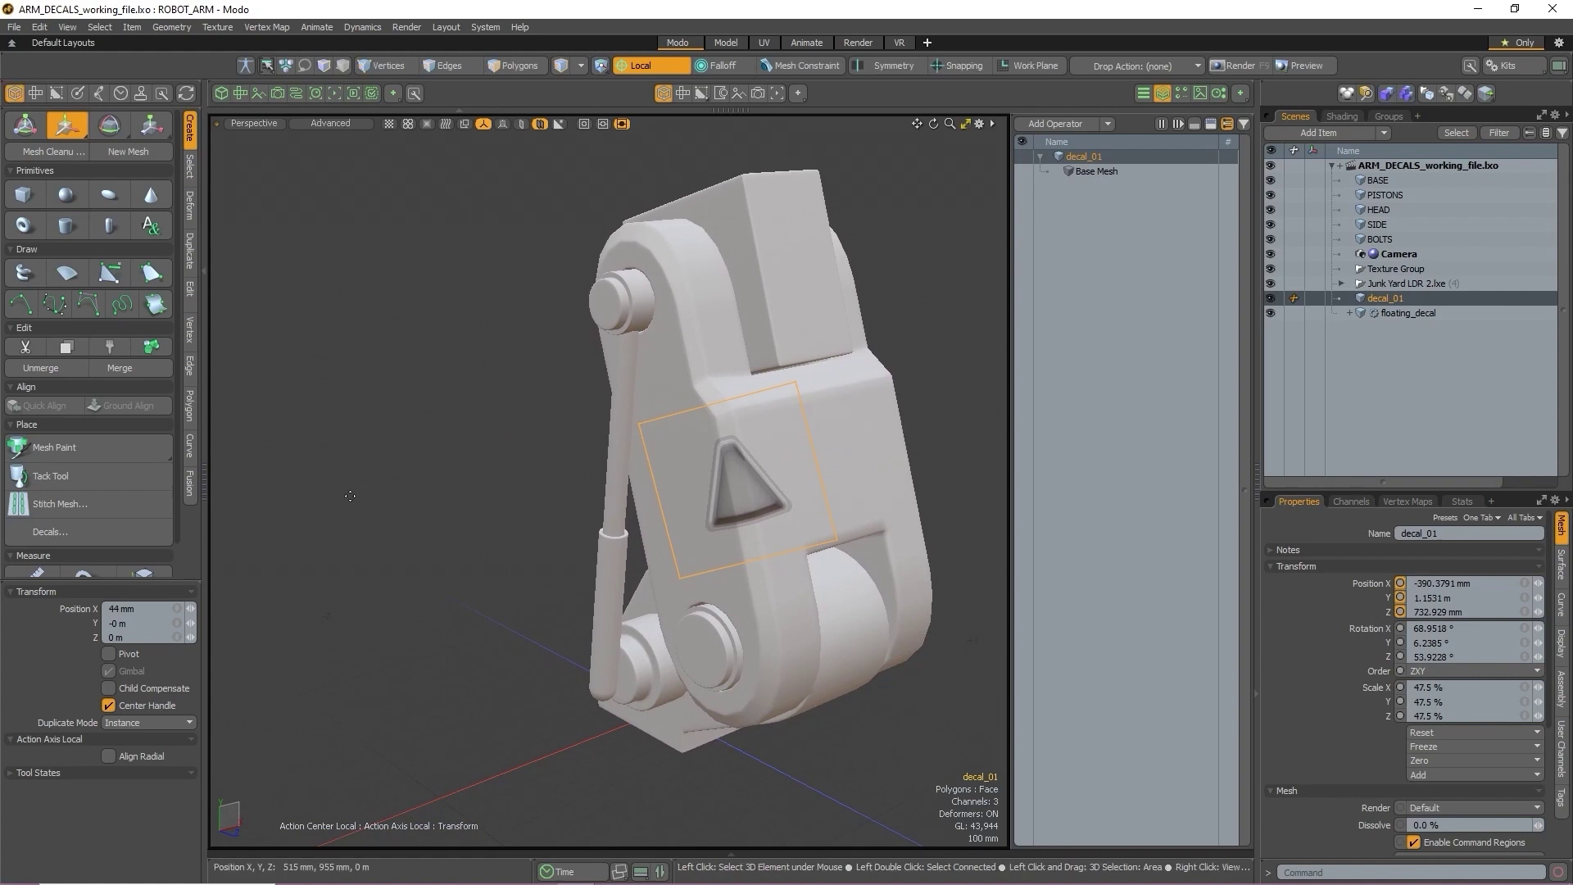
left_click(1409, 316)
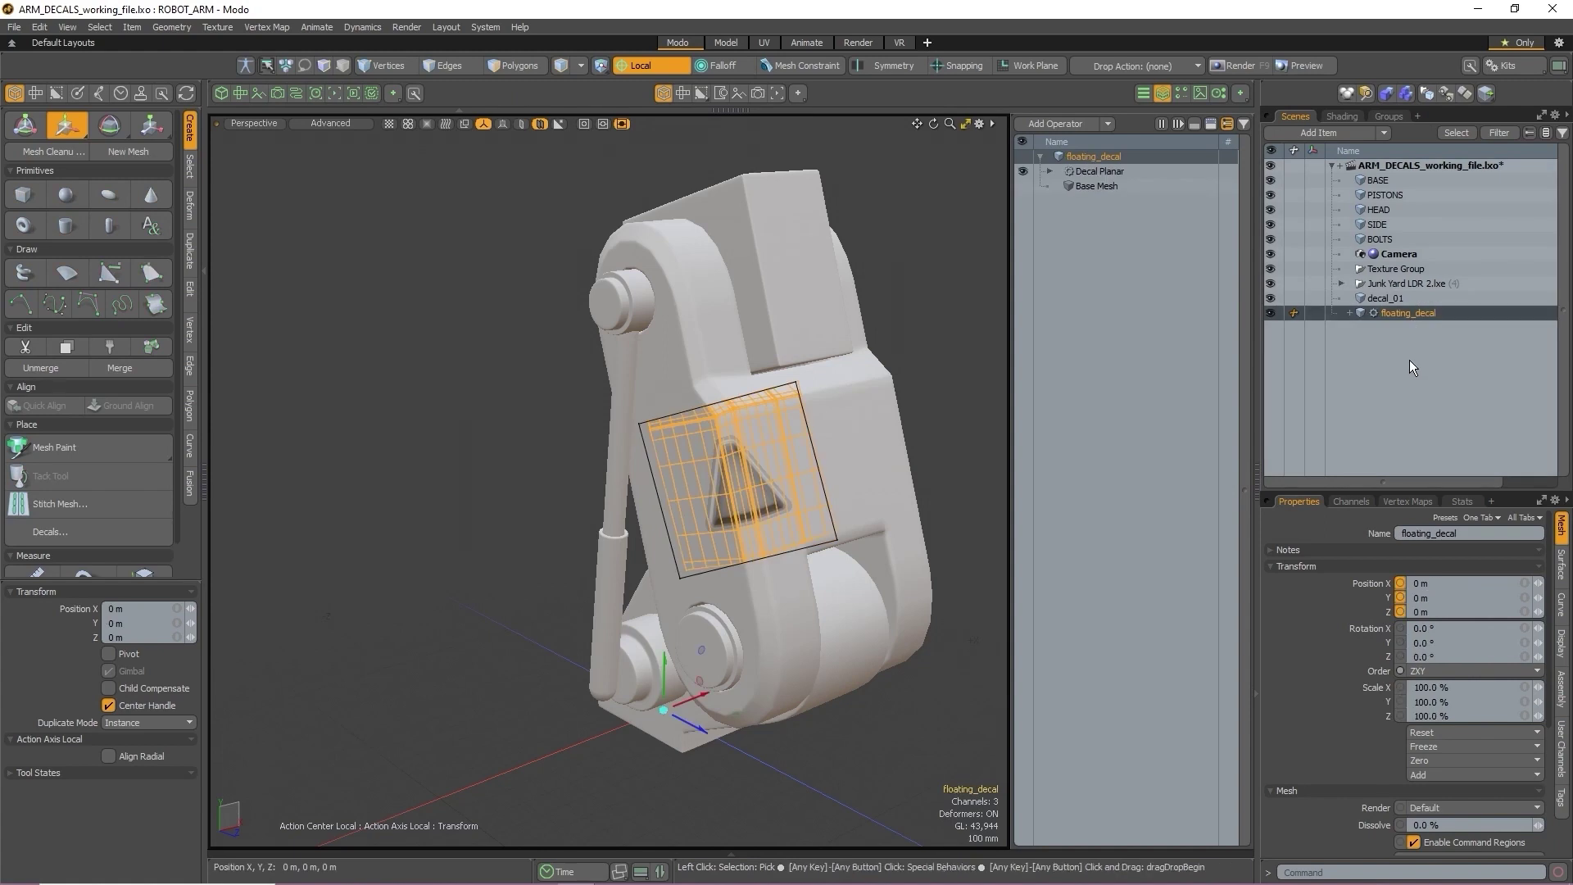
left_click(1123, 172)
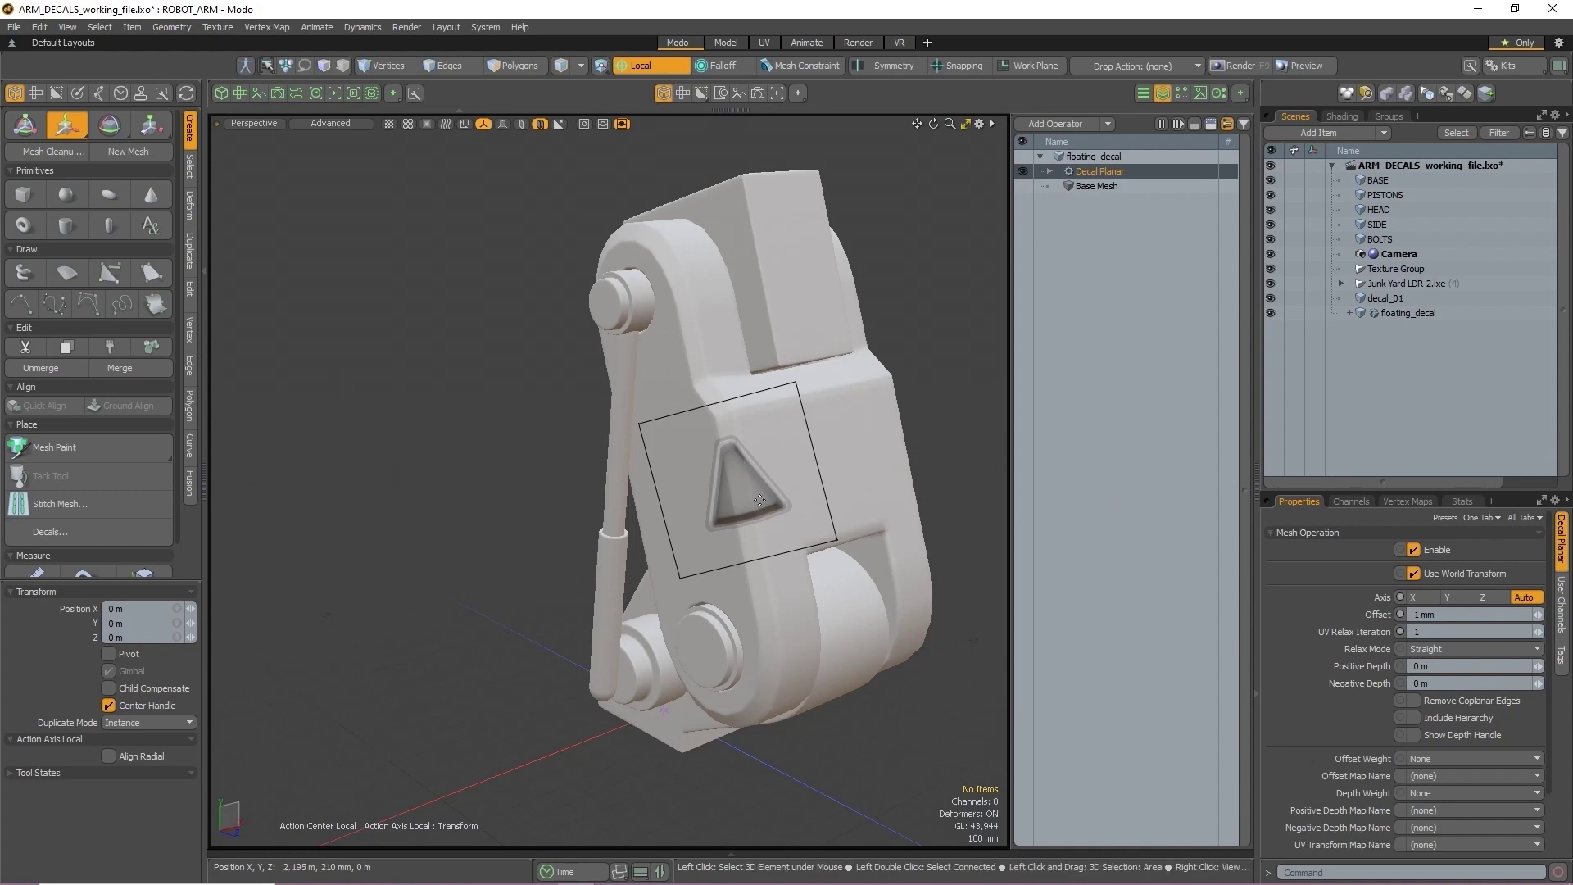
left_click(244, 95)
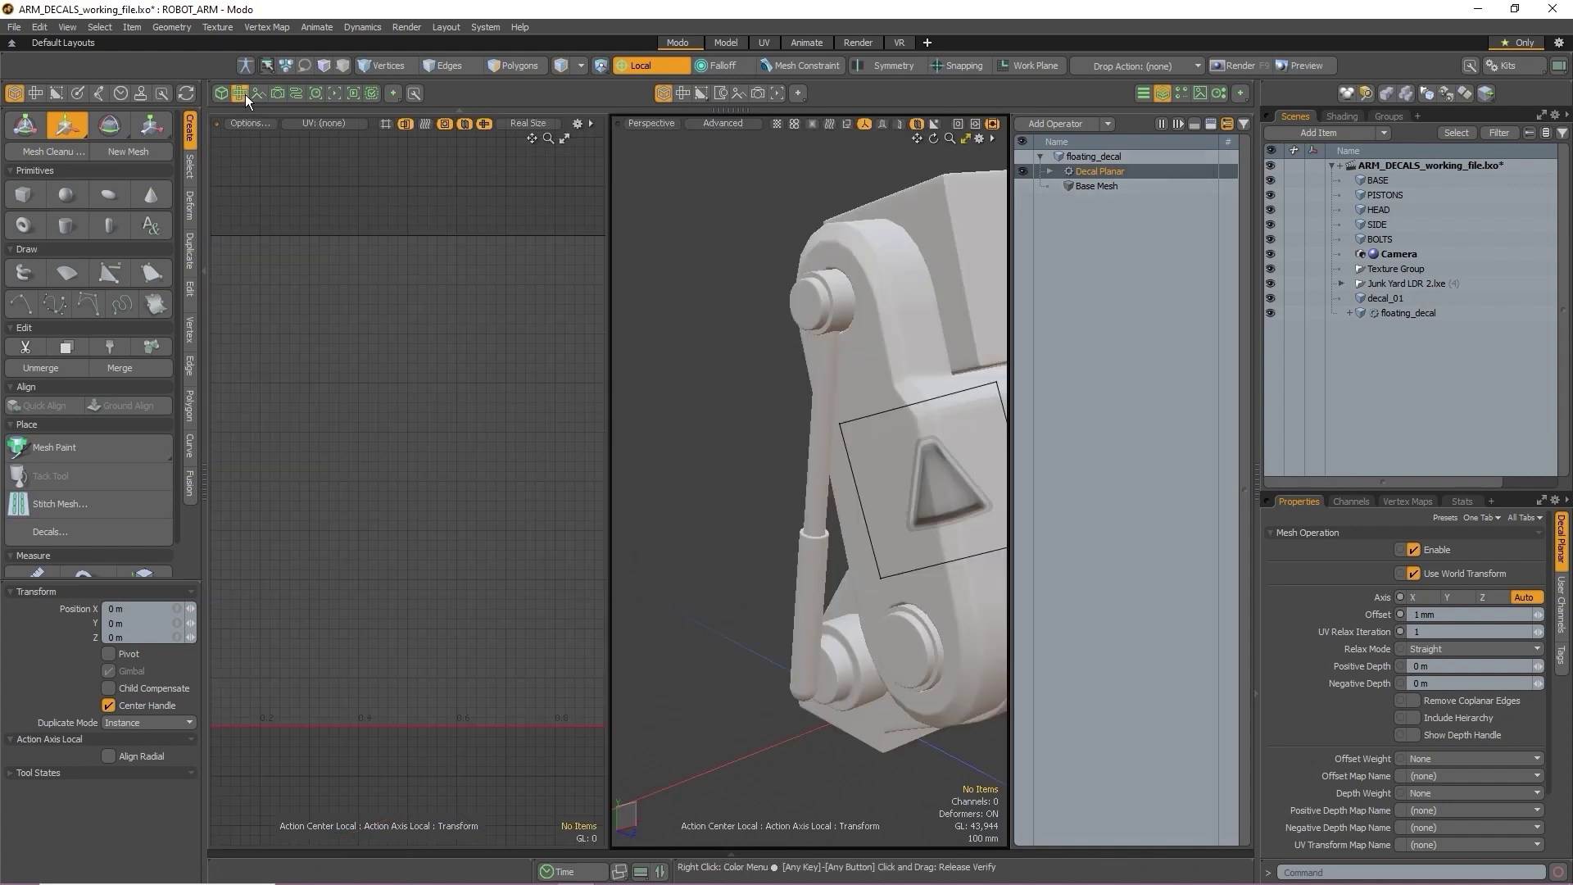
left_click(352, 123)
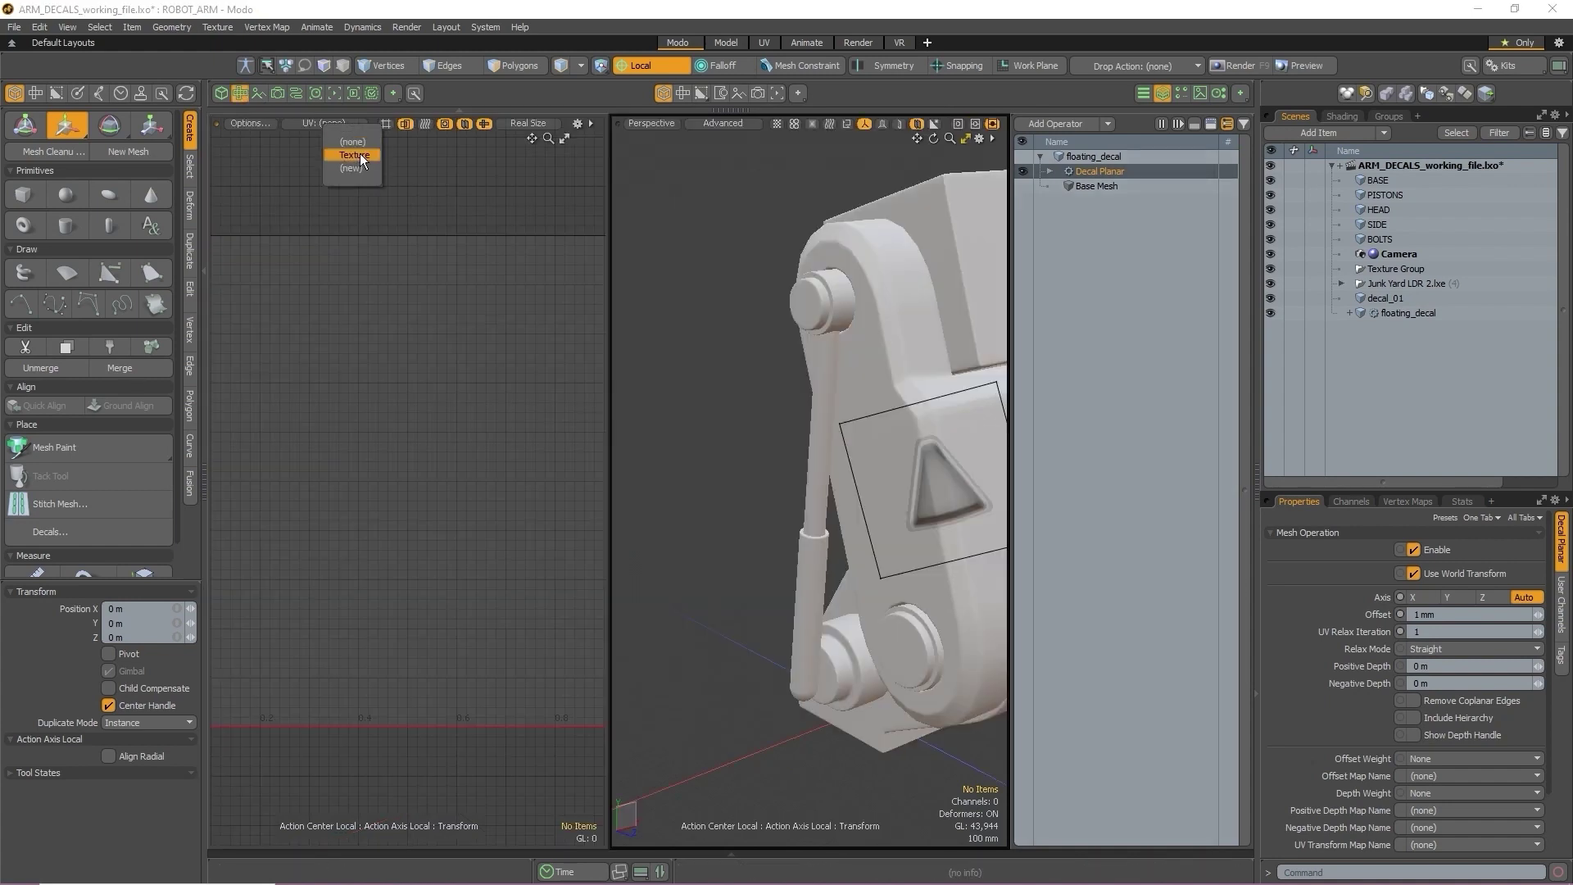
left_click(360, 154)
left_click_drag(786, 385, 754, 422, "alt")
scroll(397, 448, "down", 3)
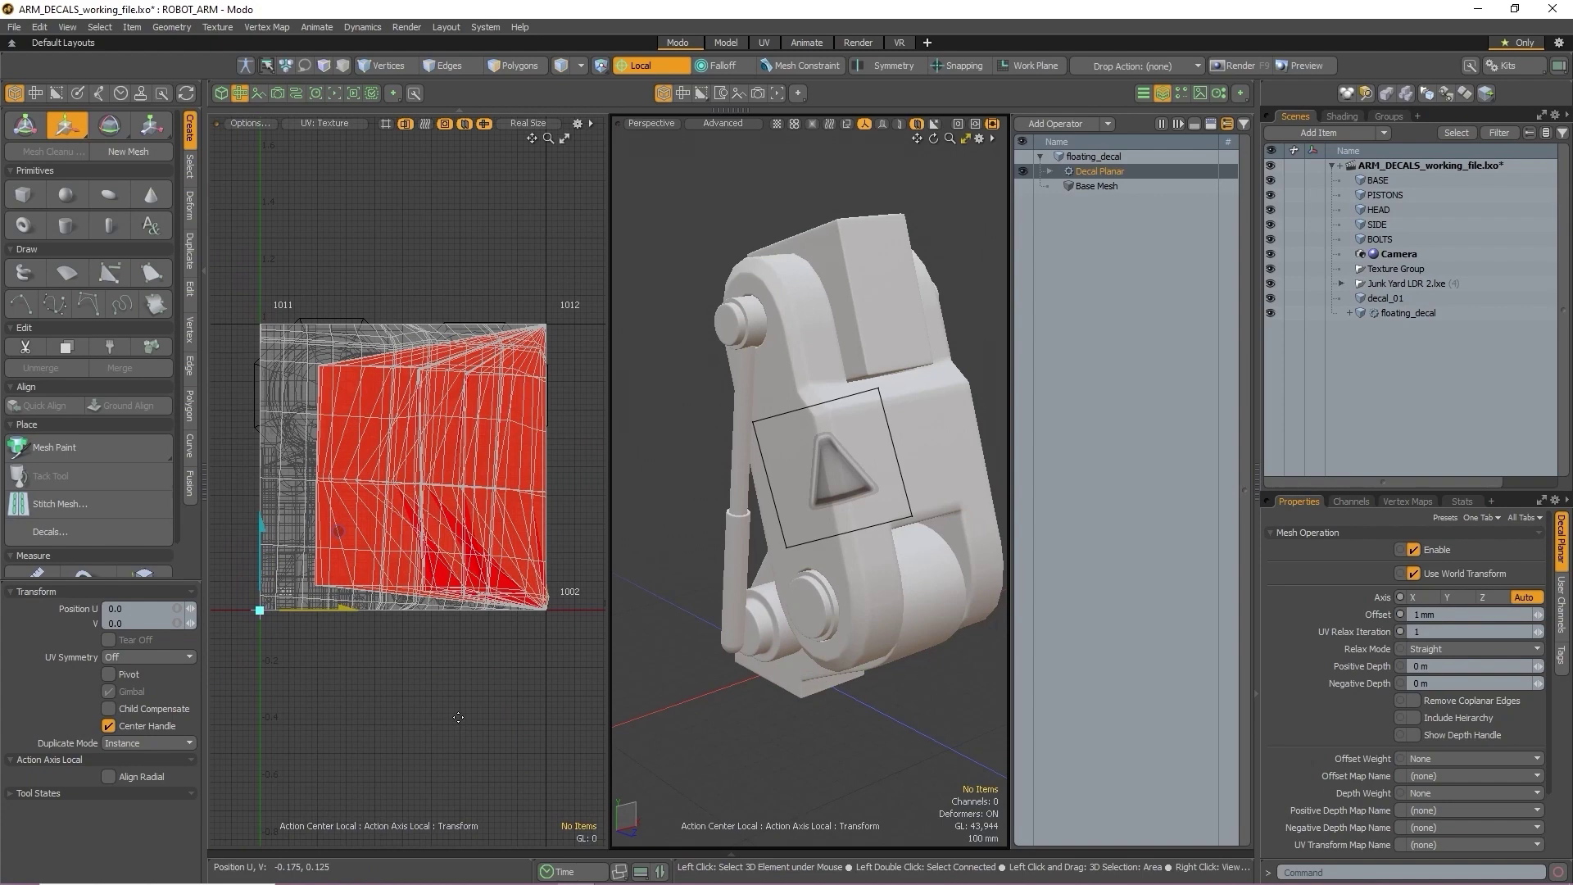
Compare the Decal Planar operator's other relax modes, including Angle Based, and set Relax Mode to Adaptive
left_click(1462, 647)
left_click(1463, 660)
left_click(1463, 647)
left_click(1462, 658)
left_click(1467, 646)
left_click(1463, 662)
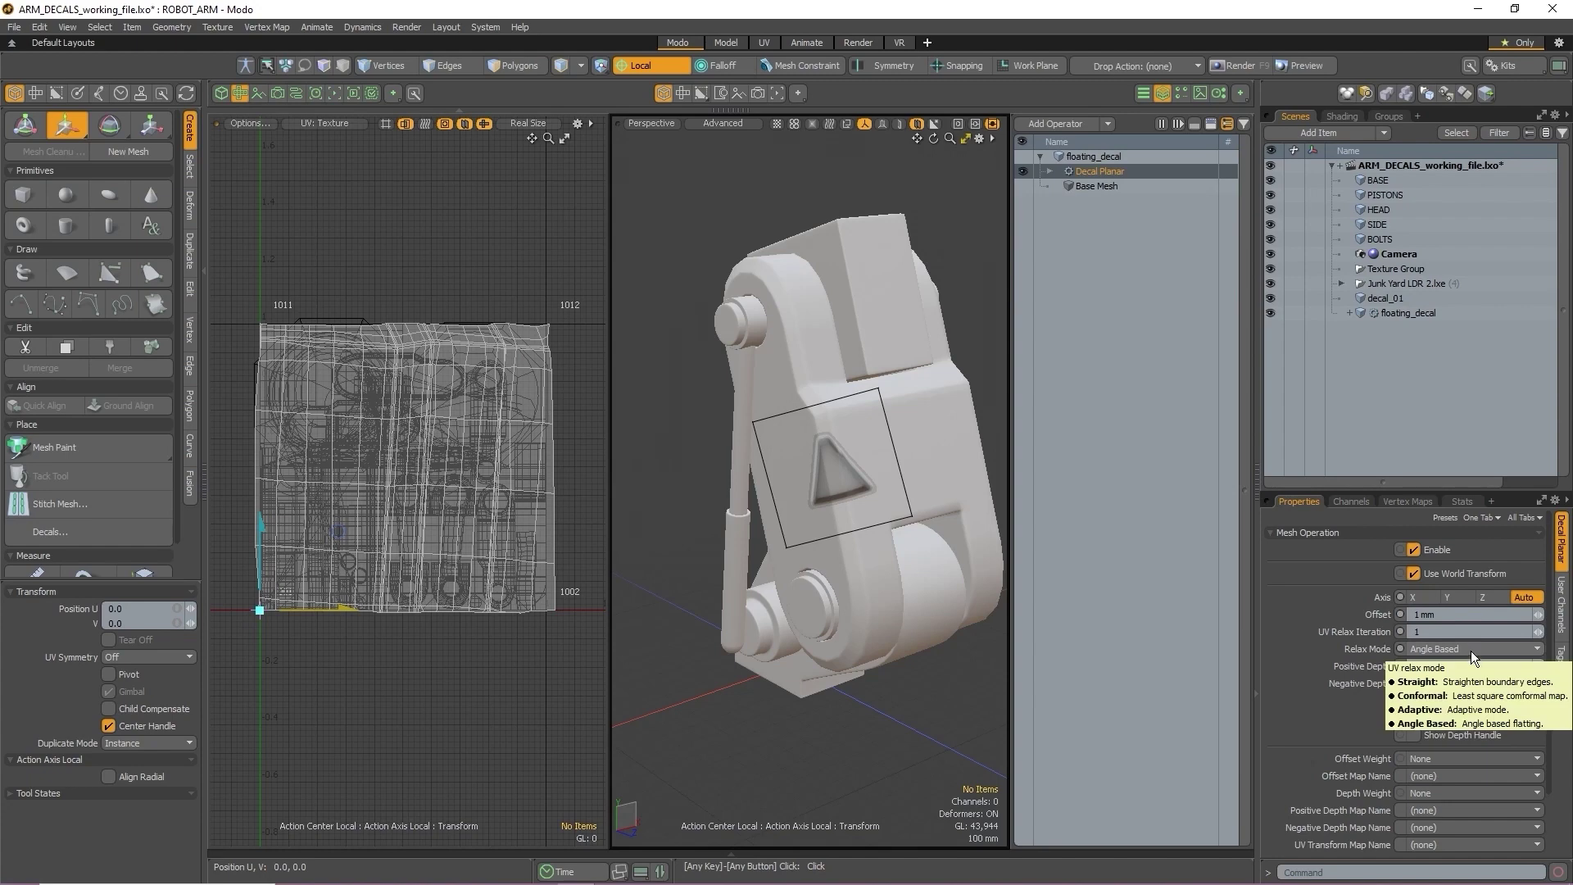
left_click(1471, 650)
left_click(1473, 638)
Raise the Decal Planar operator's UV Relax Iteration to 40 and return to the single perspective view
mouse_move(827, 508)
left_mouse_down("alt")
mouse_move(775, 509)
mouse_move(824, 508)
left_mouse_up("alt")
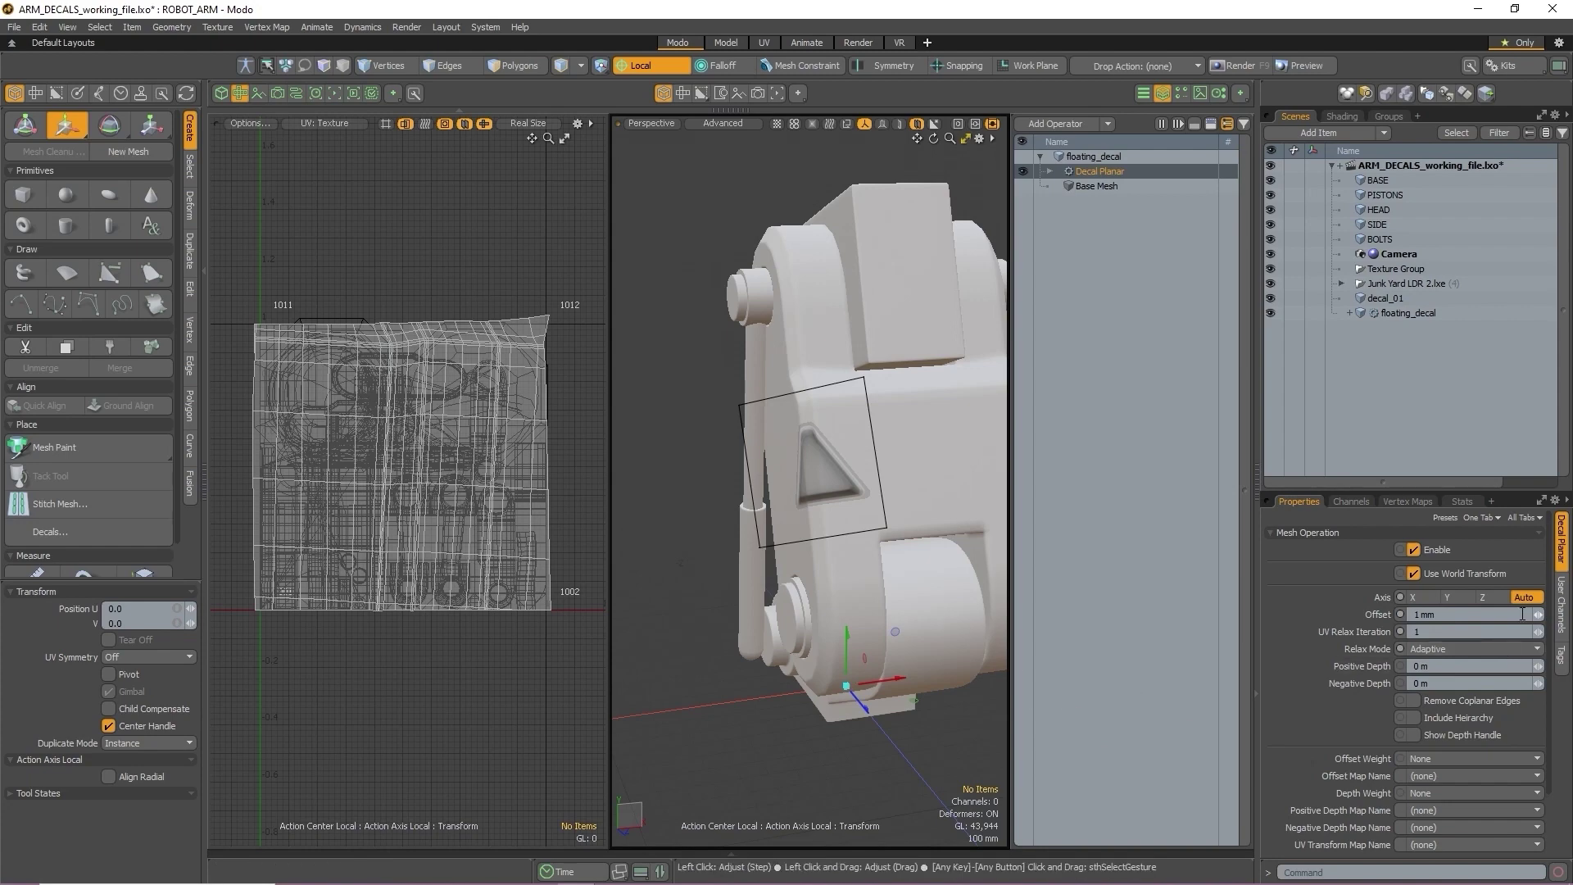
mouse_move(1538, 634)
left_mouse_down()
mouse_move(1511, 631)
mouse_move(1548, 632)
left_mouse_up()
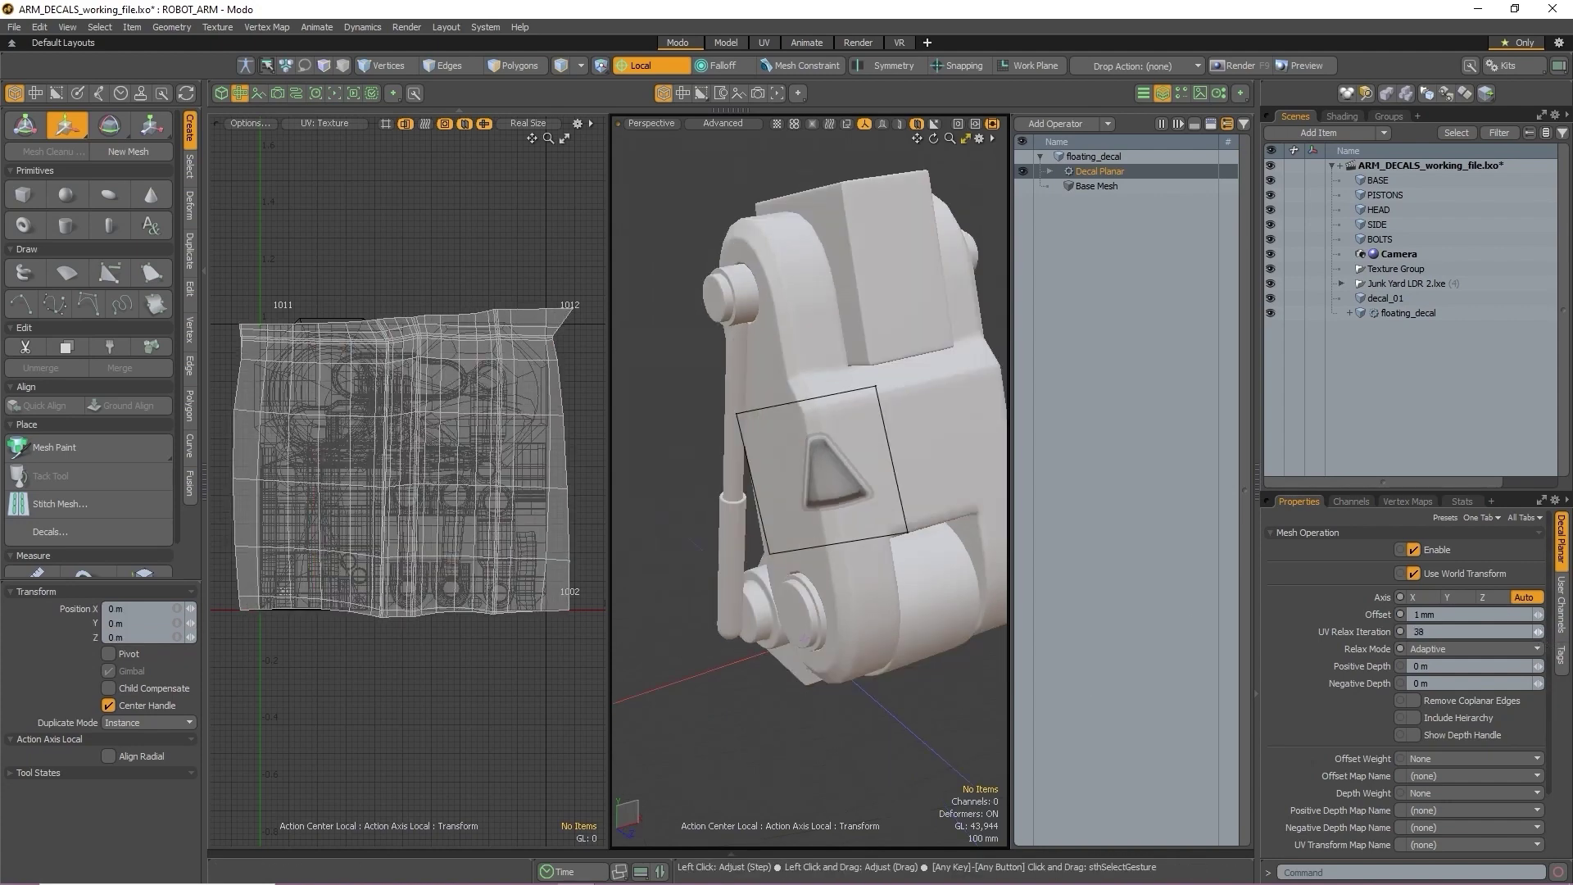
left_click_drag(1538, 632, 1548, 631)
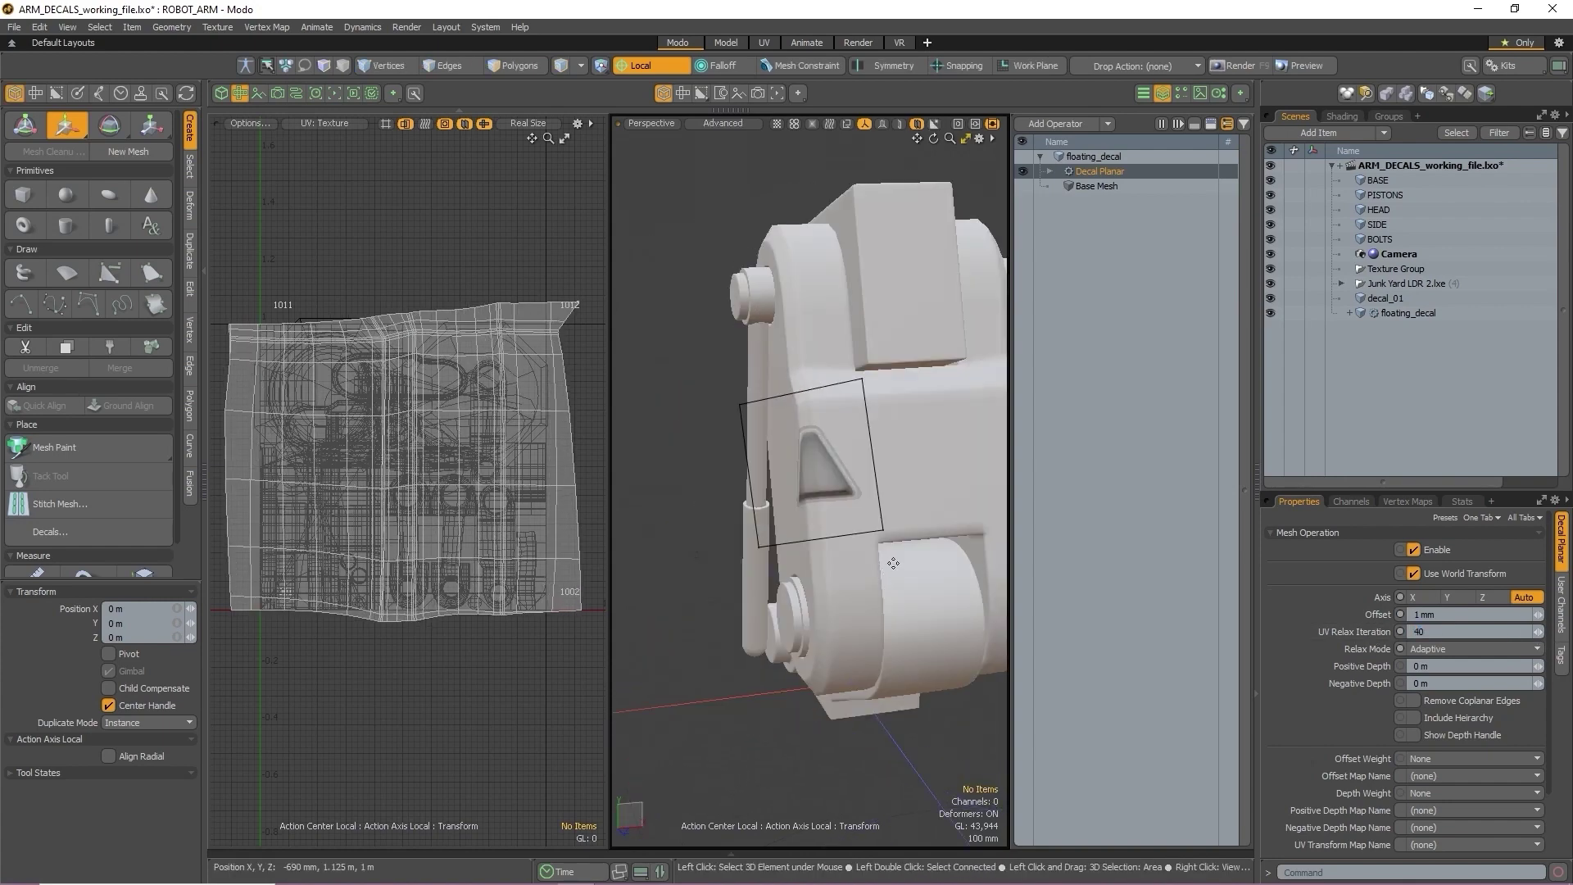
key("ctrl+space")
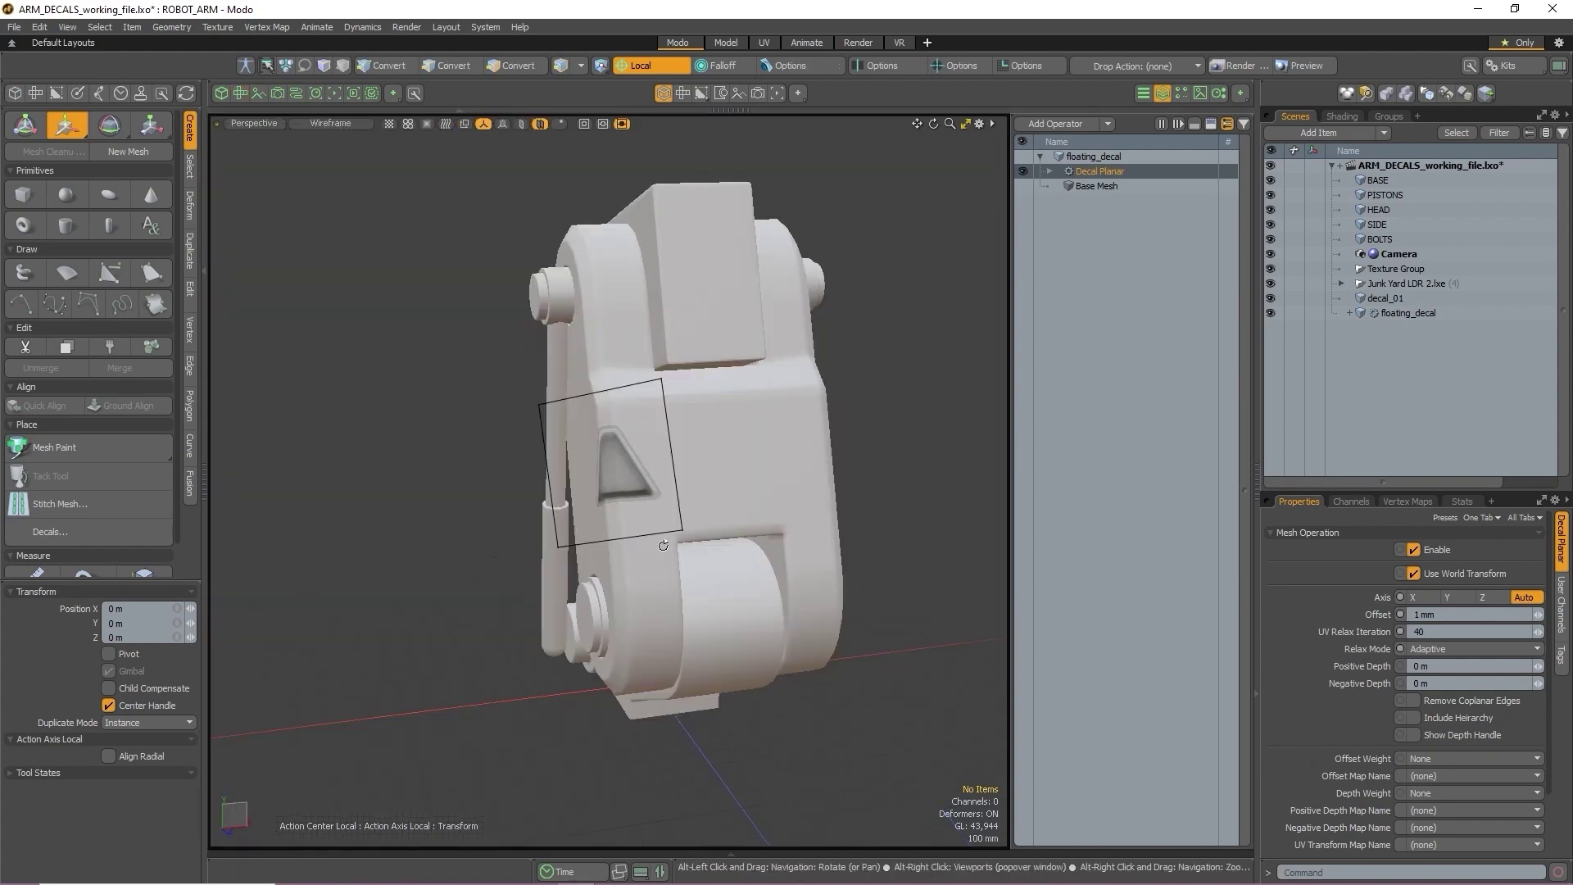
Try a Decal Planar offset of 15 mm and inspect the decal's gap to the arm surface
scroll(663, 546, "up", 3)
left_click_drag(663, 546, 580, 445, "alt")
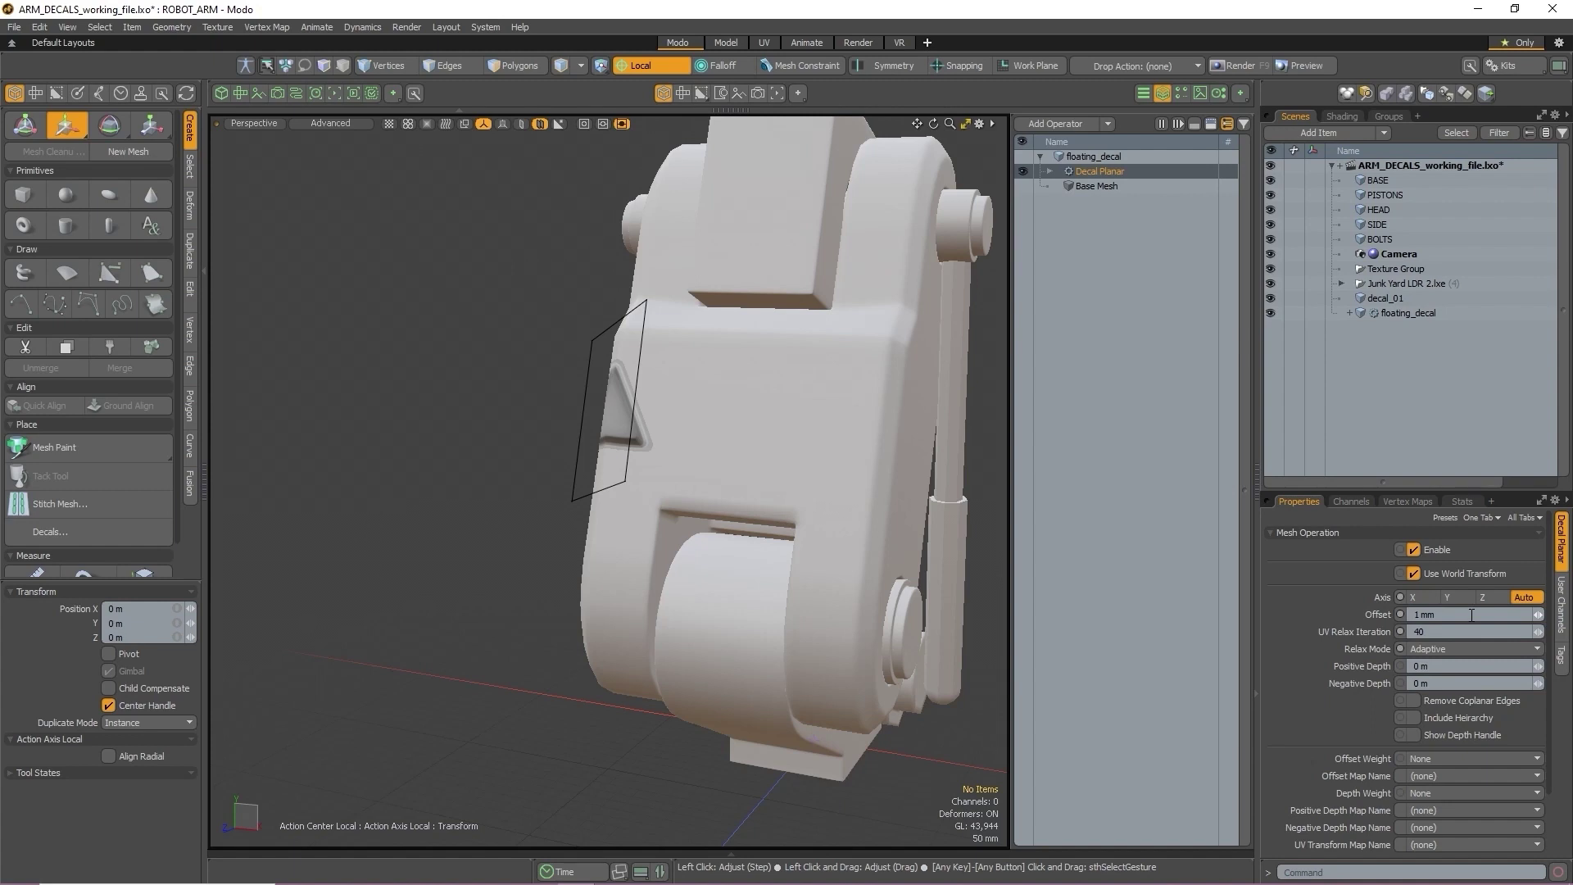
left_click(1470, 614)
type("15mm")
key("Return")
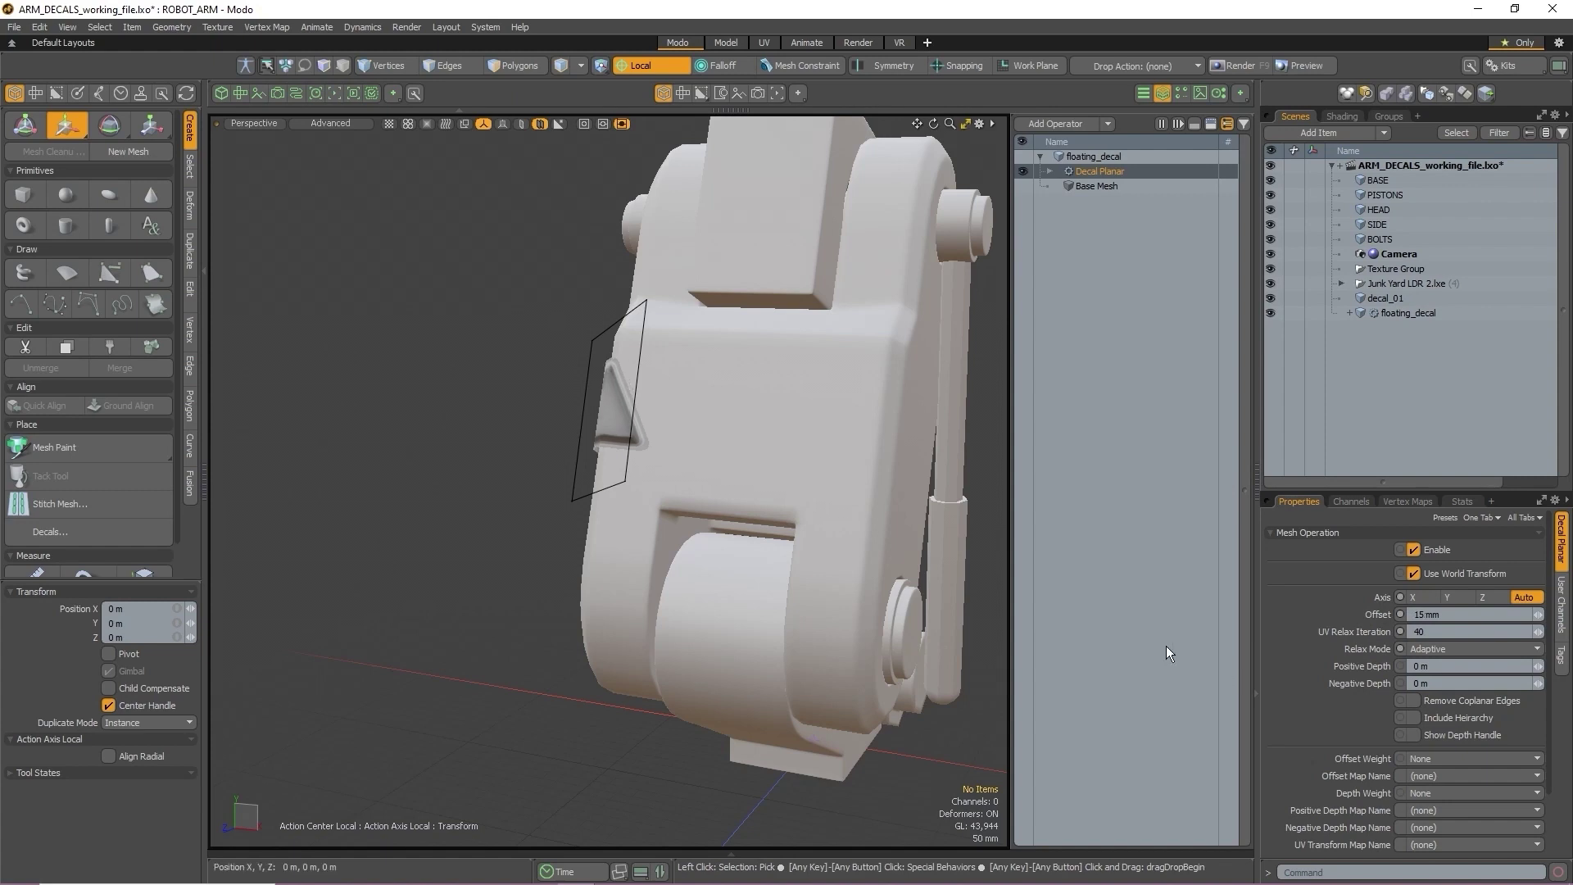
right_click_drag(720, 467, 739, 479, "alt")
left_click_drag(738, 479, 579, 368, "alt")
left_click_drag(604, 458, 683, 432, "alt")
Set the Decal Planar operator's offset to 1 mm
left_click(1430, 614)
type("1")
key("Return")
Reposition decal_01 with scale about 42 % onto the centre of the SIDE mesh's front face, just above the cutout
left_click_drag(871, 449, 826, 449, "alt")
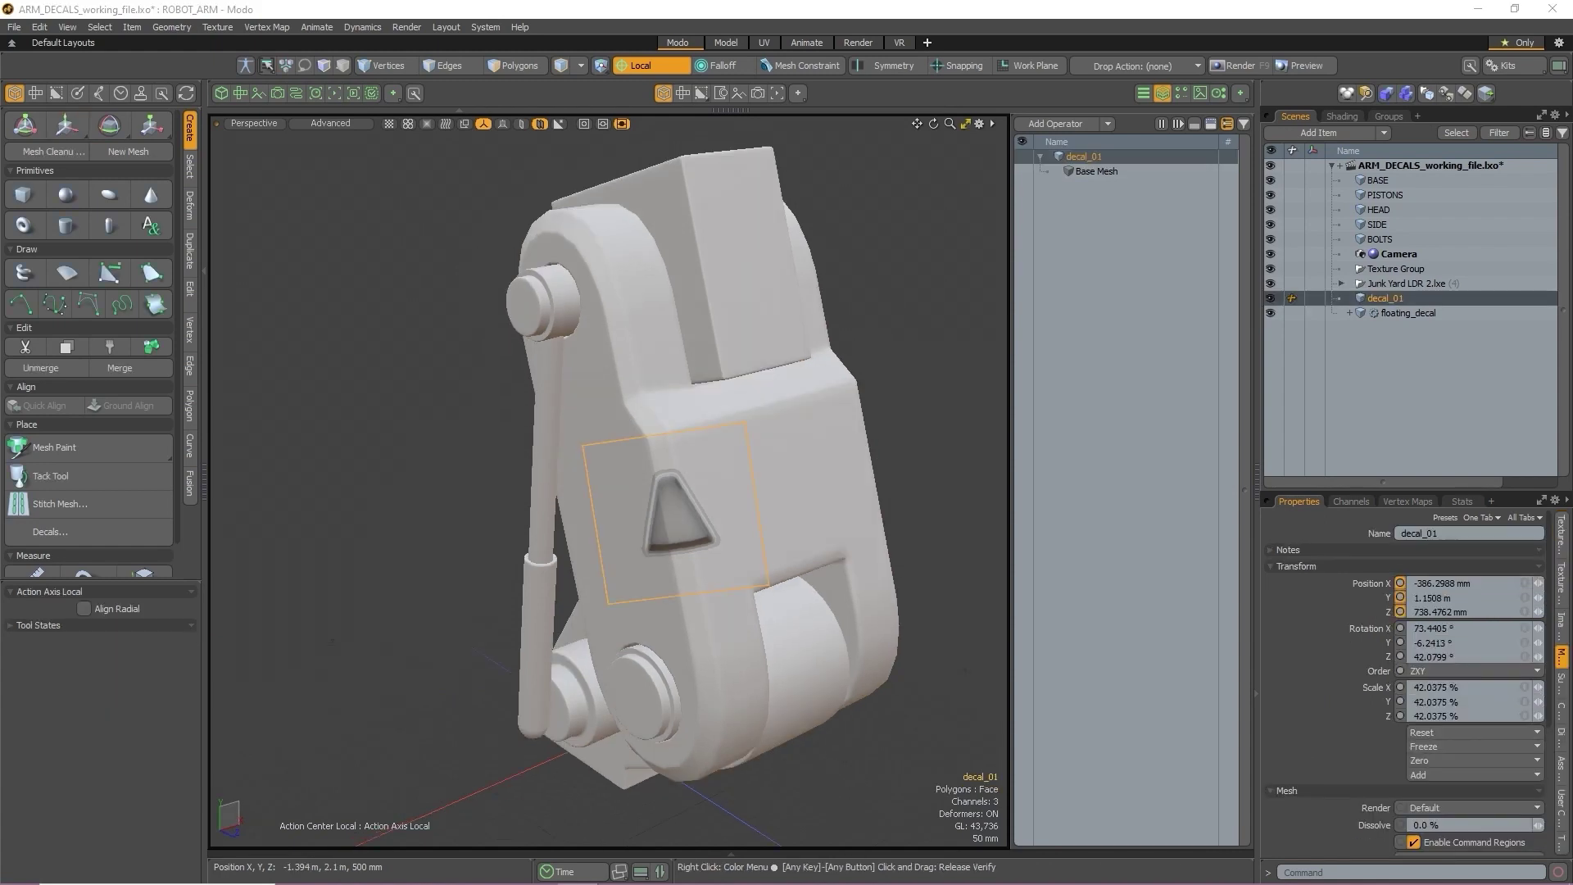
left_click_drag(940, 445, 720, 376, "alt")
left_click_drag(1403, 298, 617, 500)
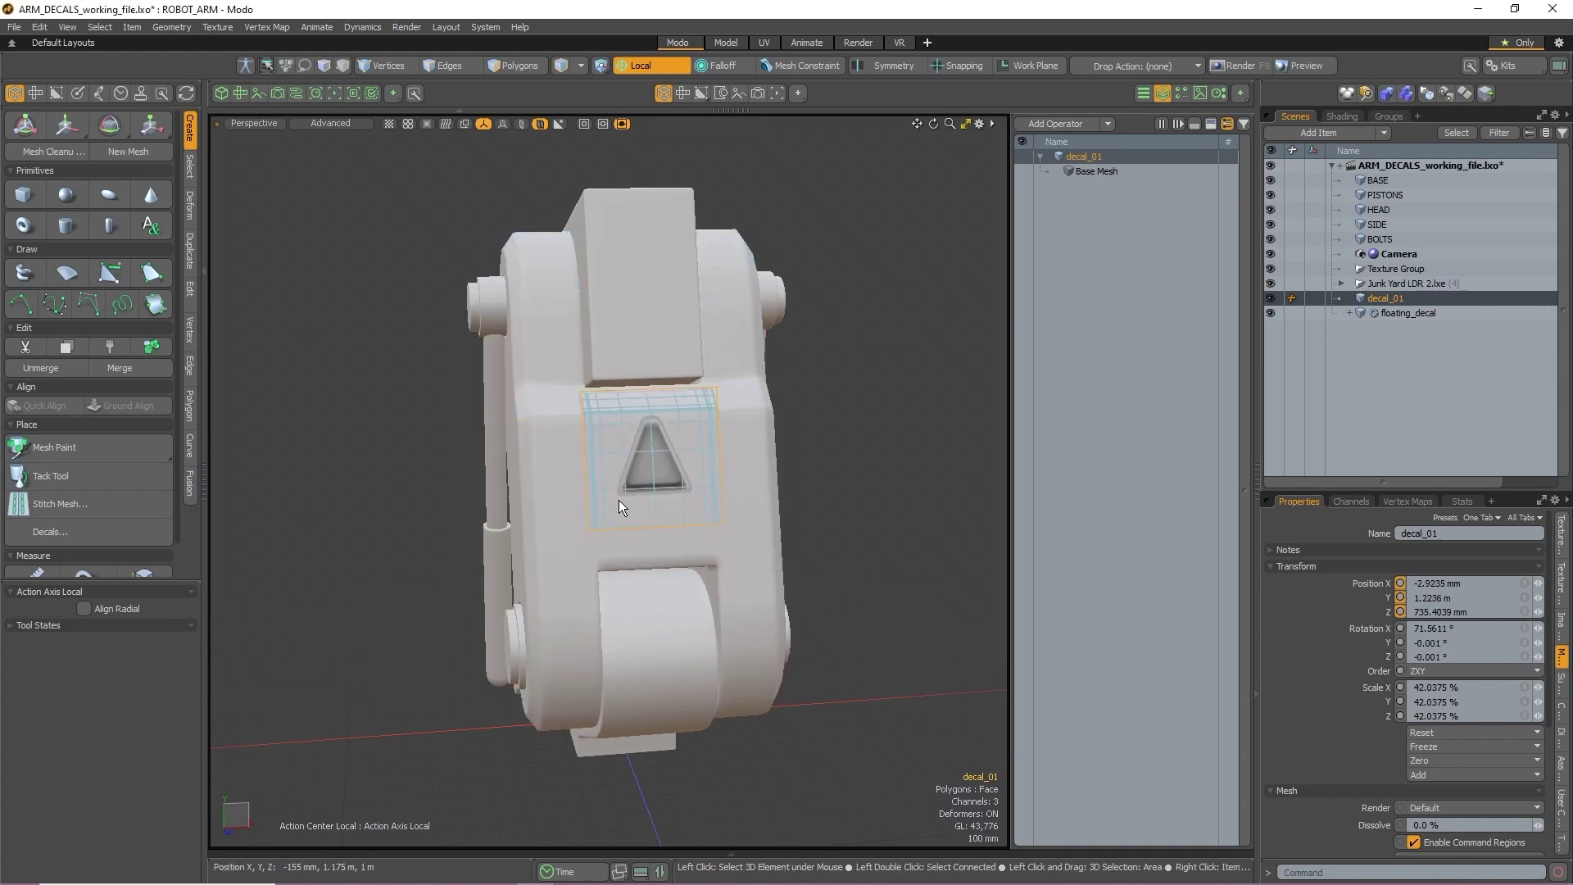
right_click_drag(691, 454, 738, 462, "alt")
left_click_drag(713, 515, 755, 527, "alt")
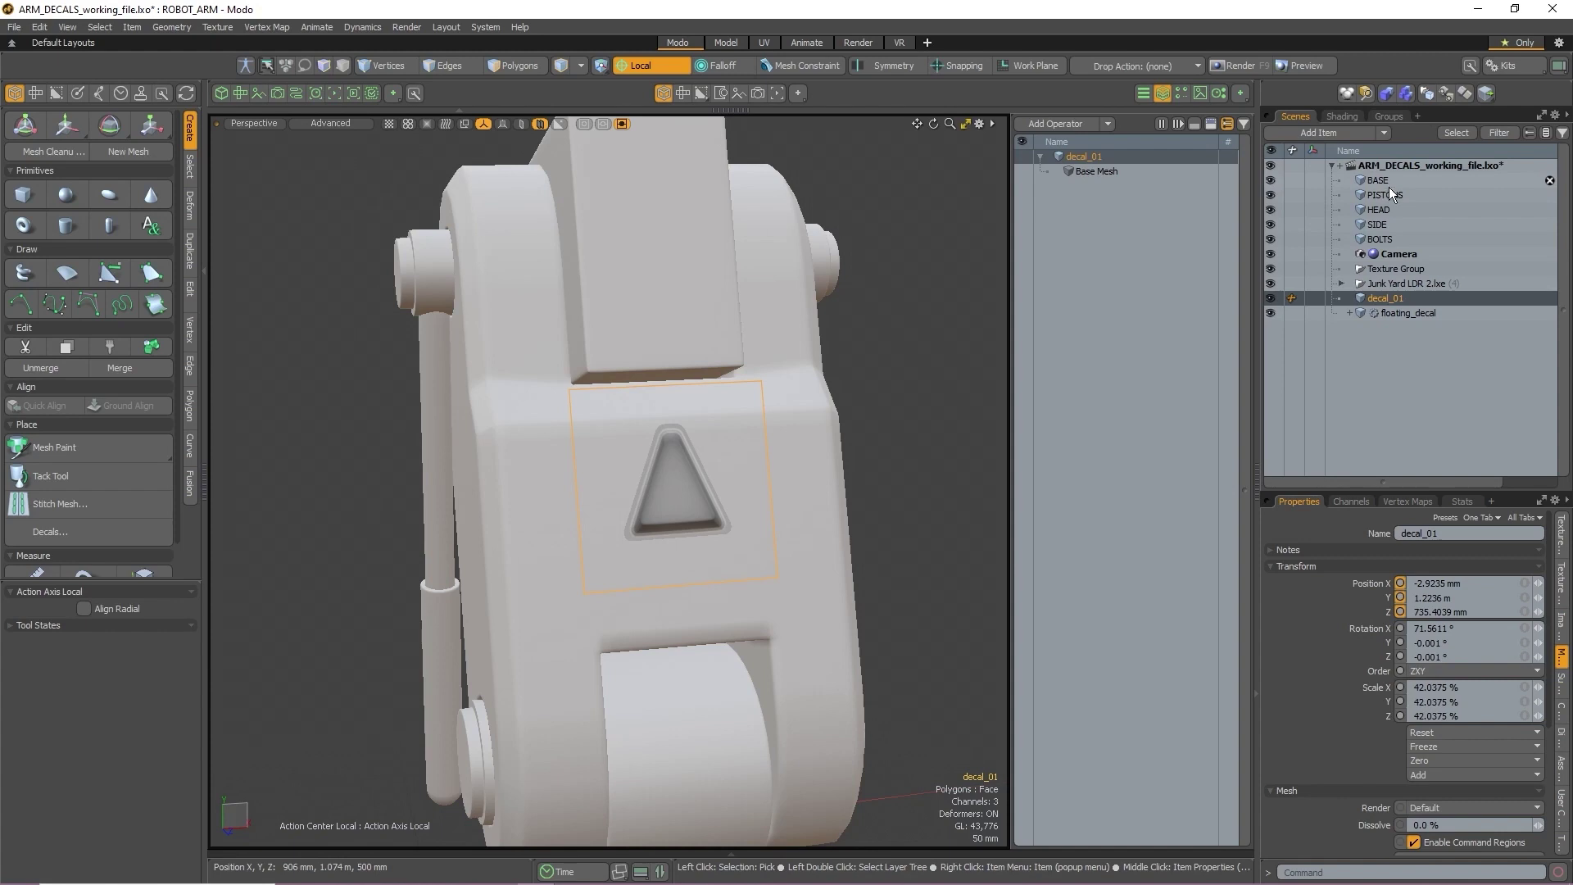
Hide the HEAD mesh and enable the depth handle of floating_decal's Decal Planar operator
left_click(1270, 209)
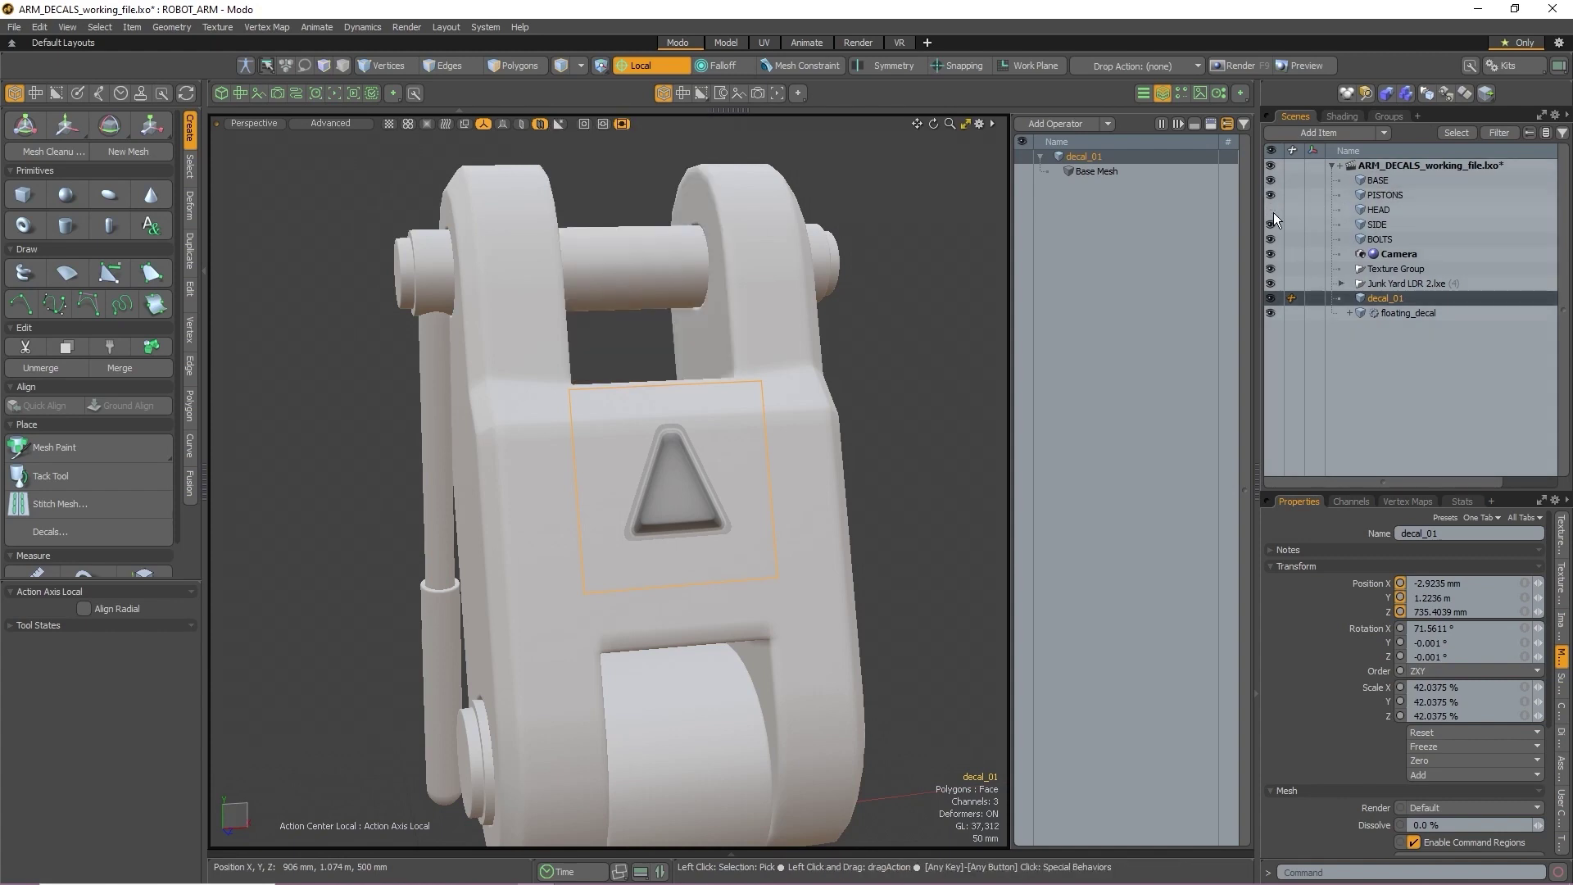
left_click_drag(713, 404, 766, 415, "alt")
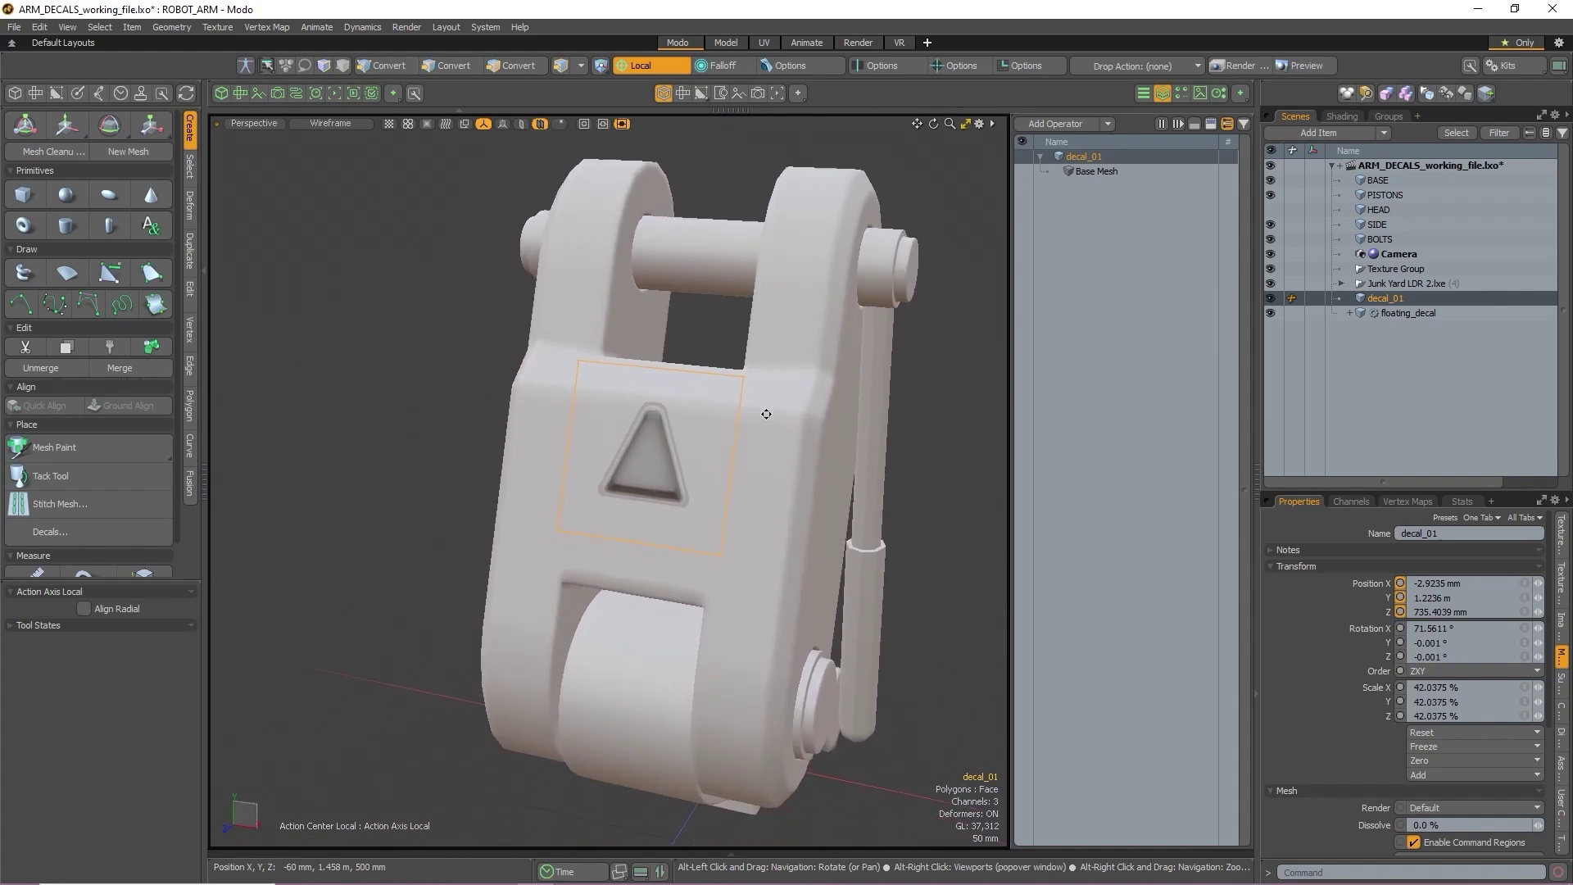
left_click(1459, 312)
left_click(1148, 170)
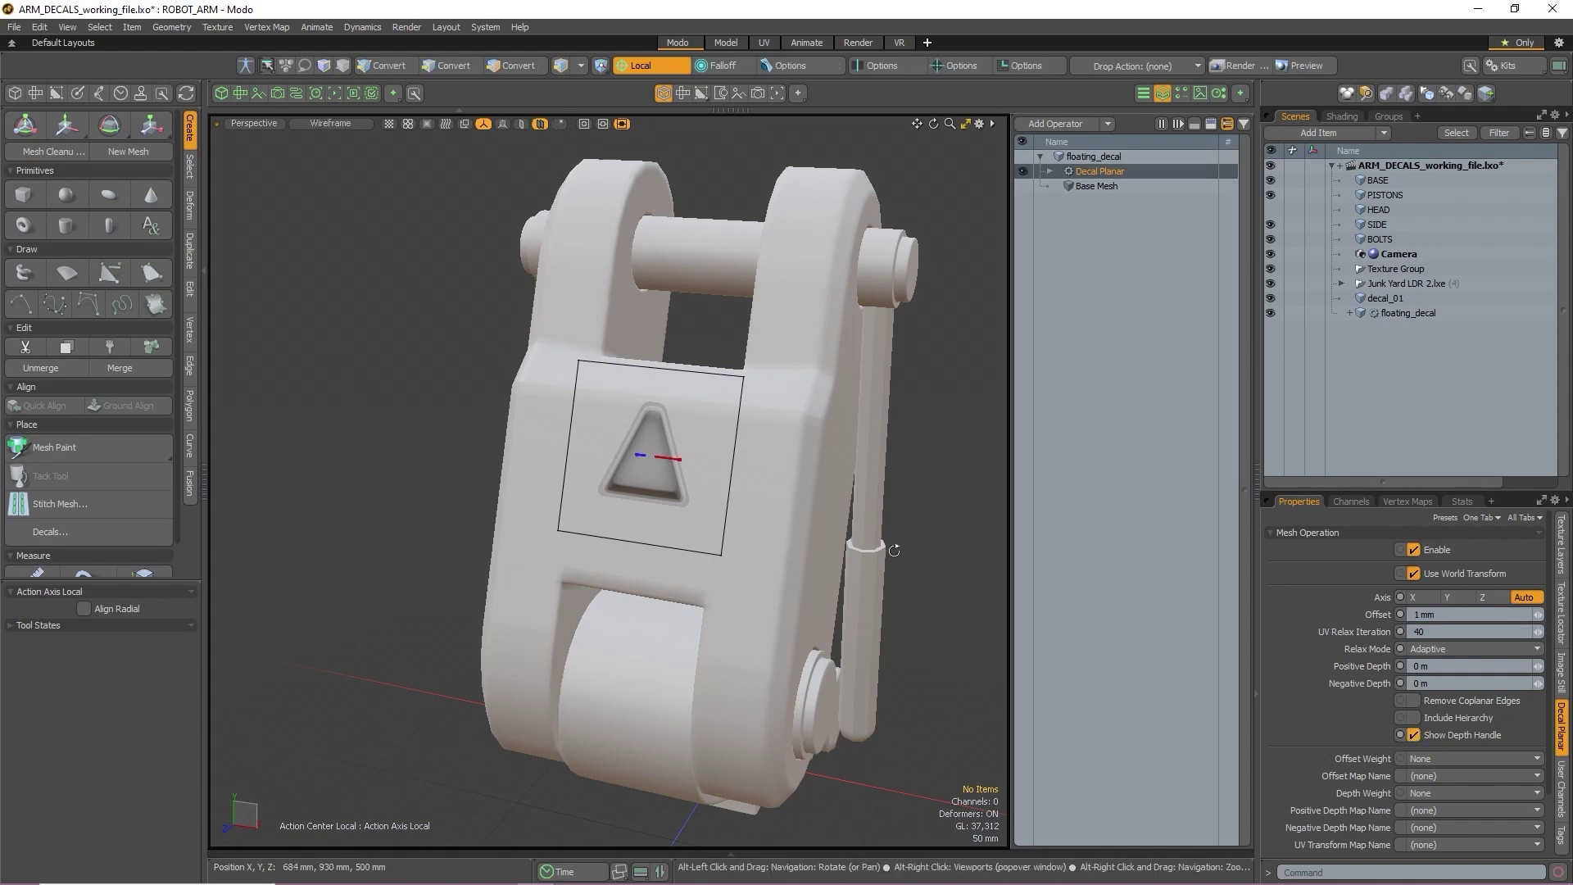
left_click_drag(895, 548, 703, 515, "alt")
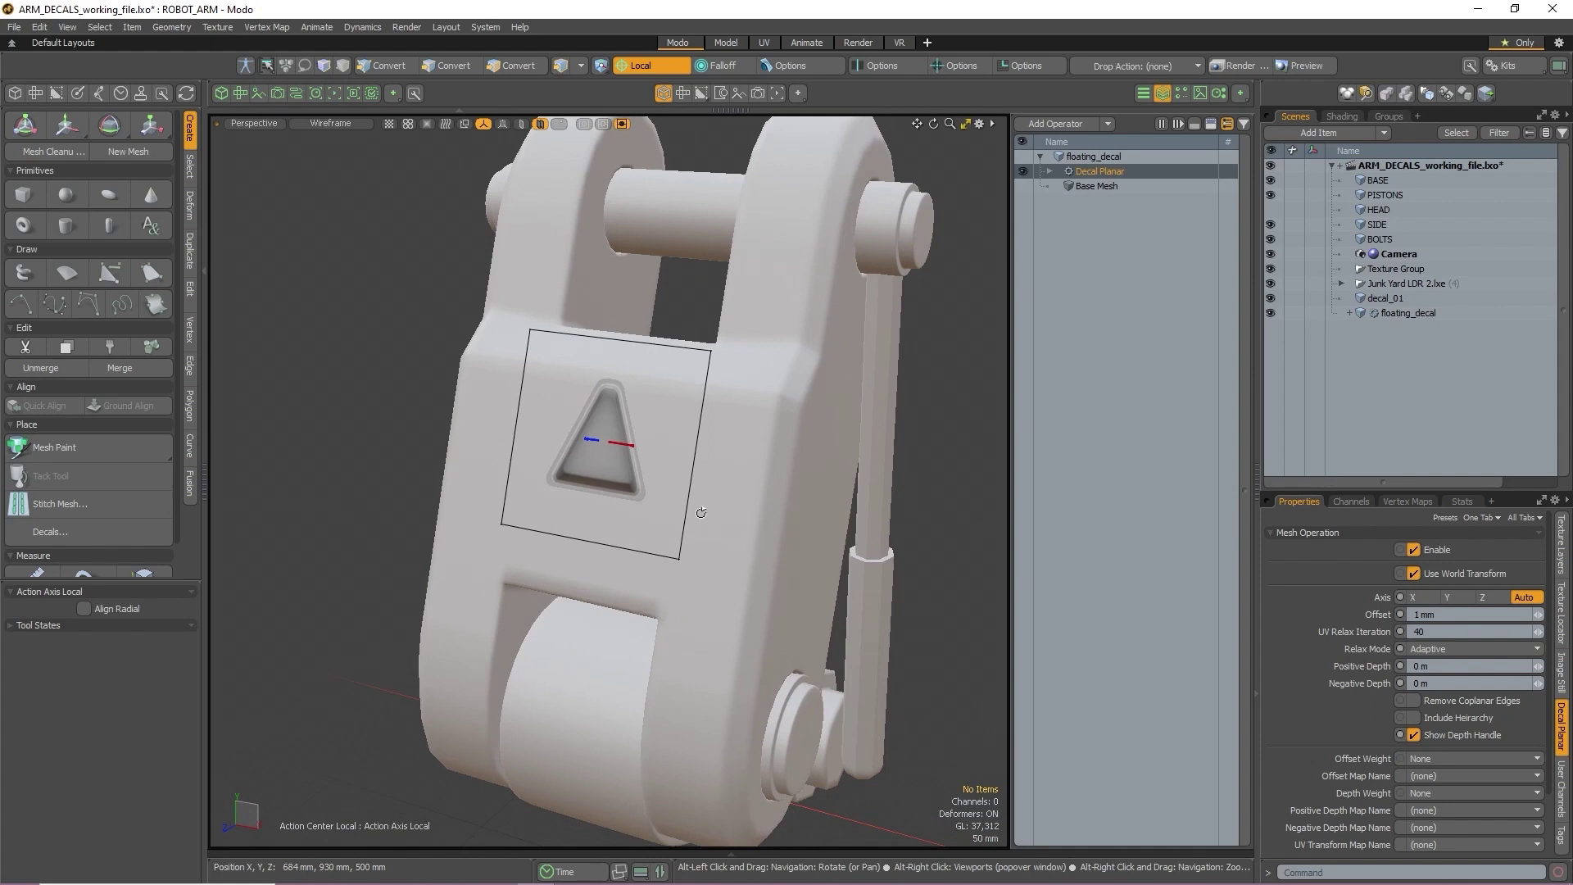
Adjust the decal's projection depth with its handles to about 146 mm positive and 108 mm negative
left_click_drag(584, 438, 616, 359)
left_click_drag(508, 525, 642, 544, "alt")
left_click_drag(514, 467, 492, 424)
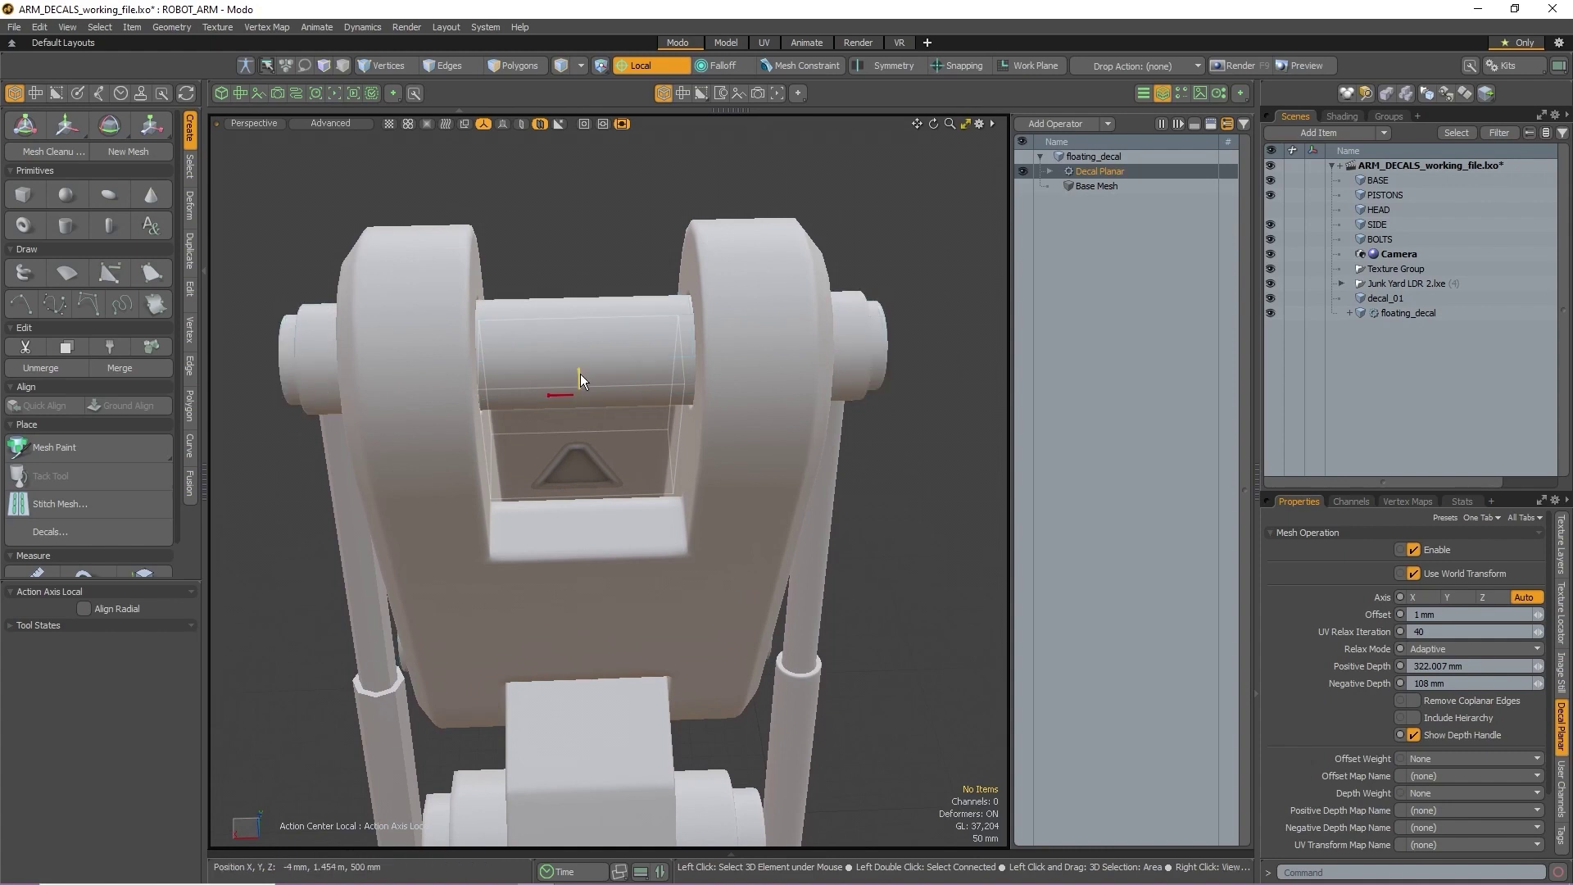
left_click_drag(580, 373, 580, 352)
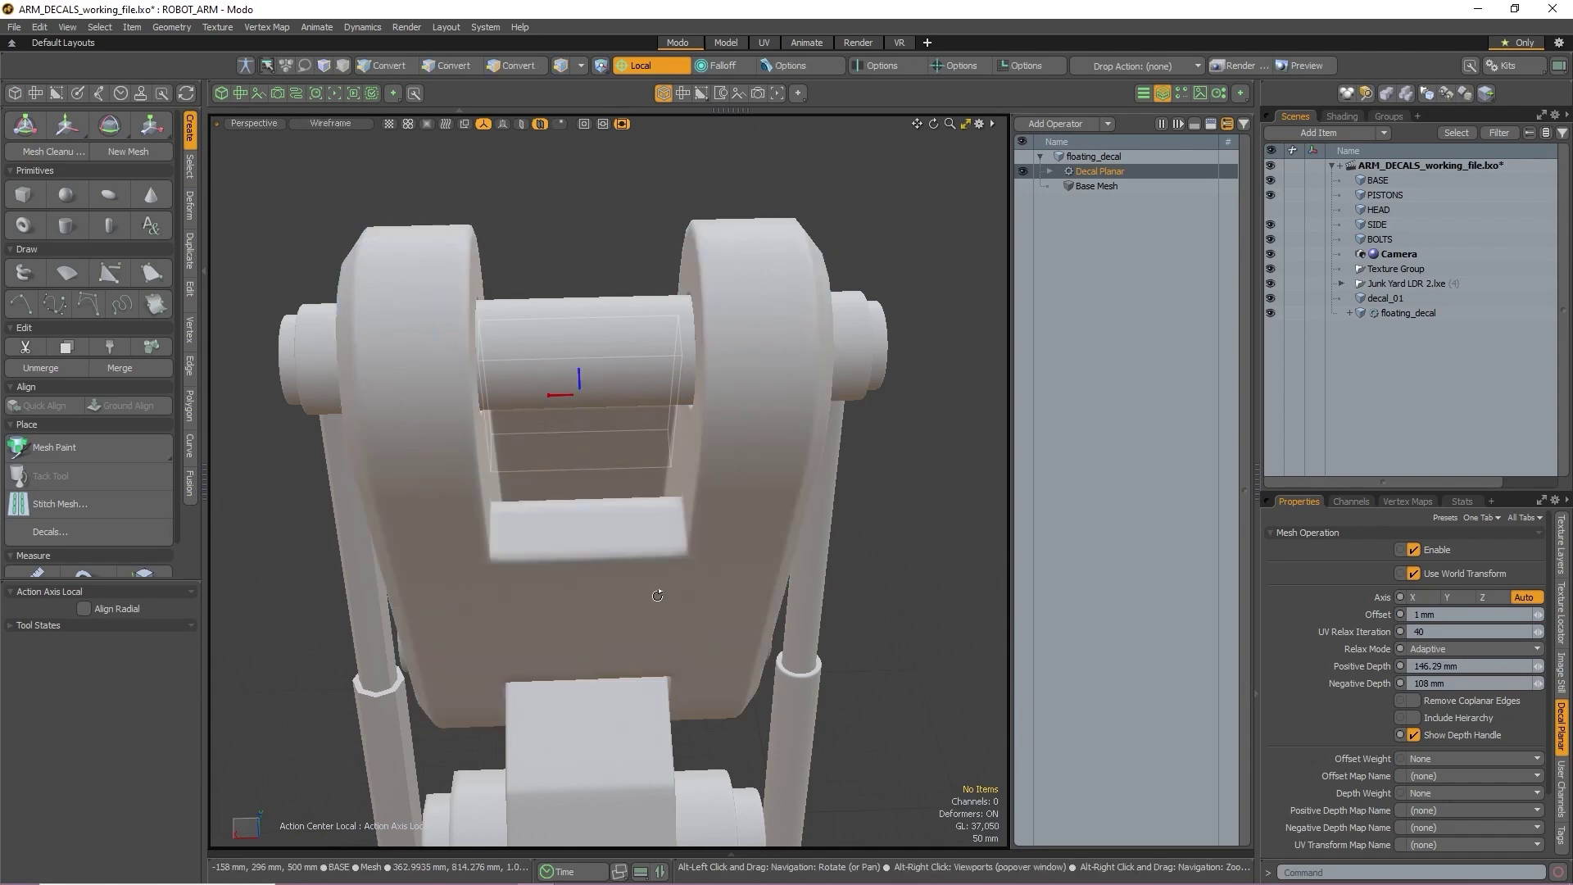
scroll(658, 602, "down", 2)
left_click_drag(631, 594, 698, 488, "alt")
scroll(683, 511, "up", 4)
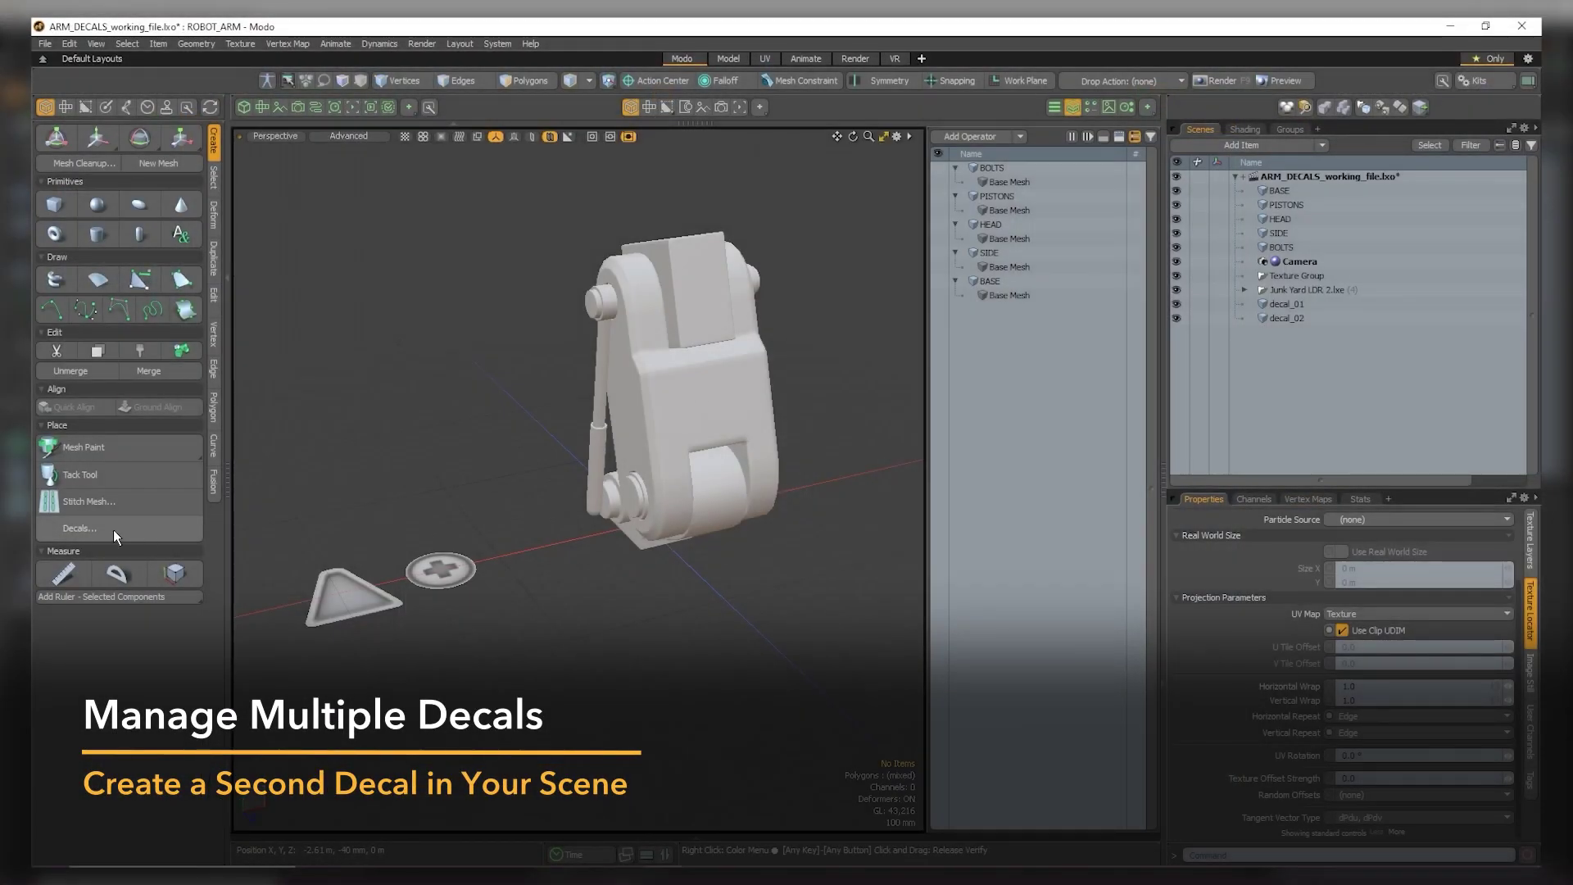
Set up a decal with SIDE as target mesh and decal_02 as scene decal, and place it on the SIDE mesh's front face
left_click(115, 529)
left_click(857, 427)
left_click(852, 516)
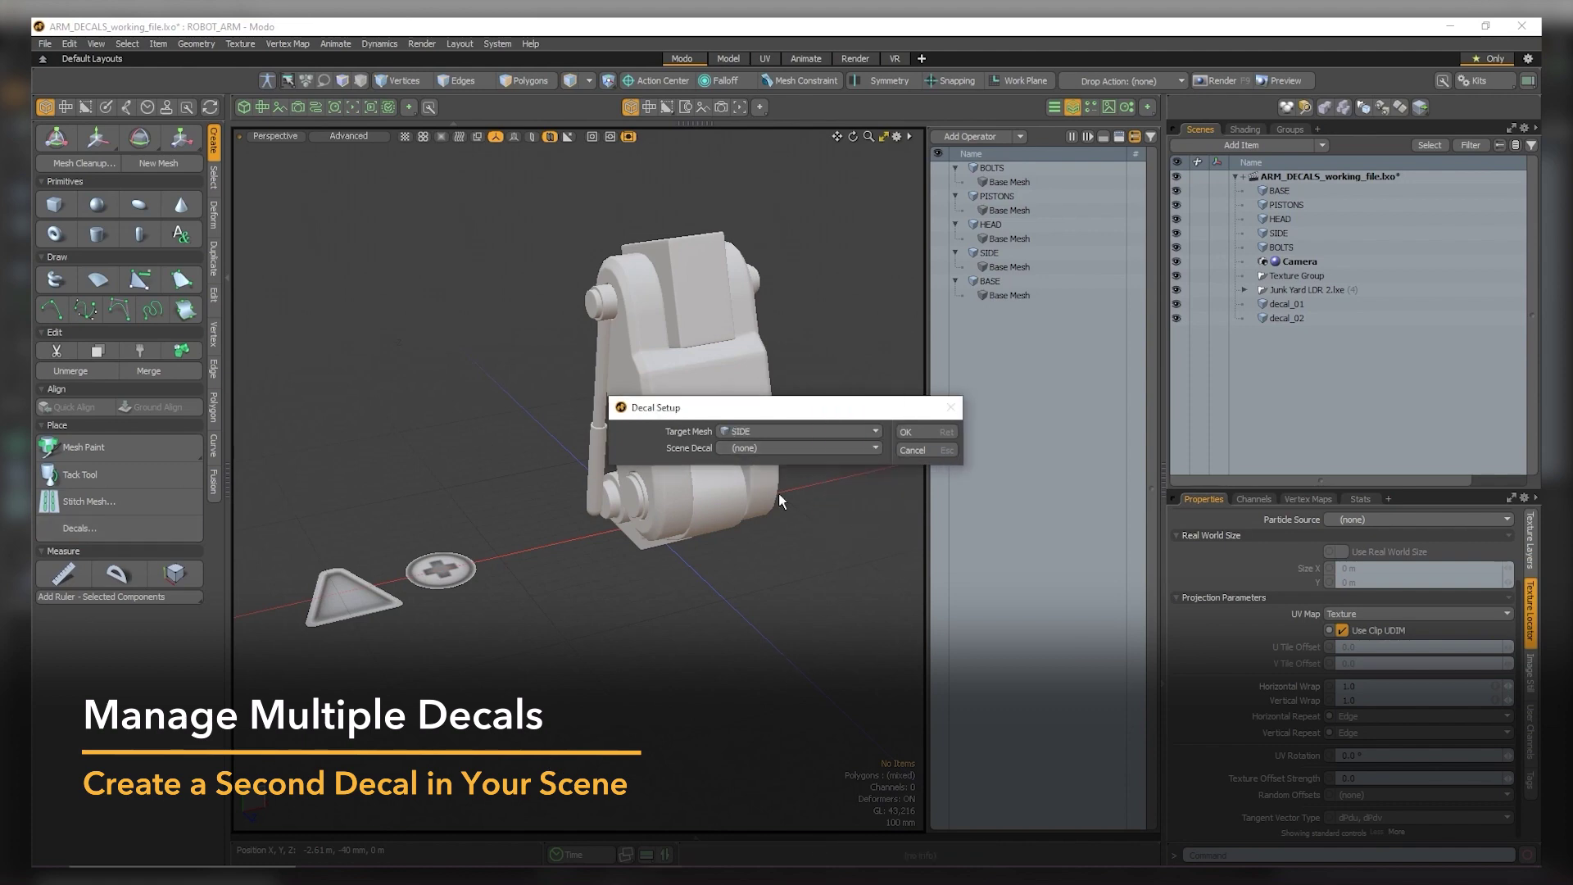
left_click(776, 449)
left_click(793, 499)
left_click(941, 432)
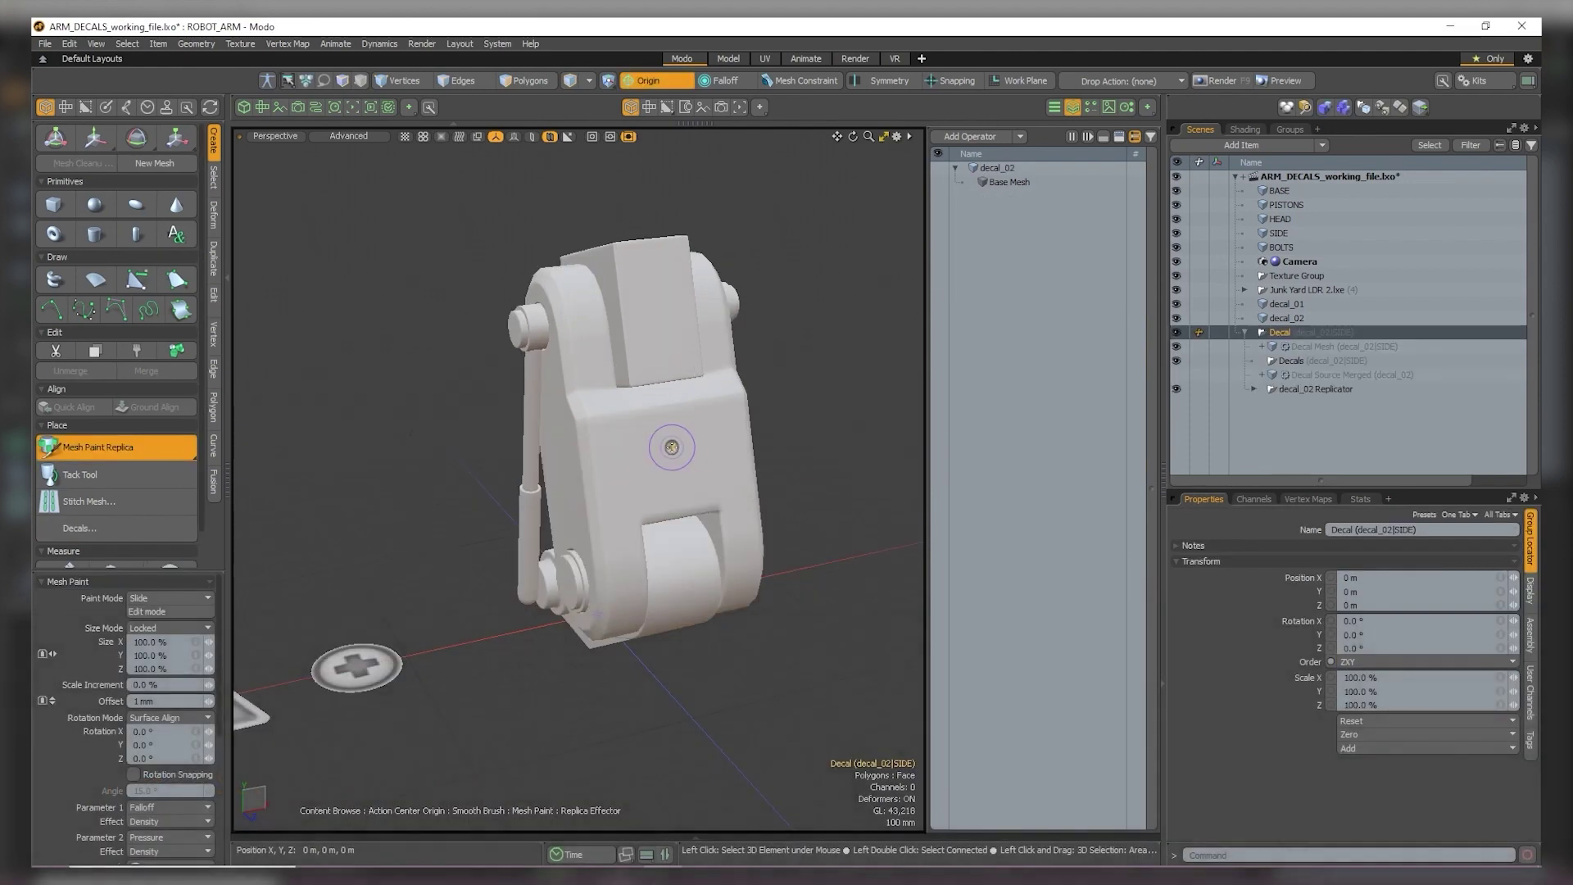
left_click(721, 465)
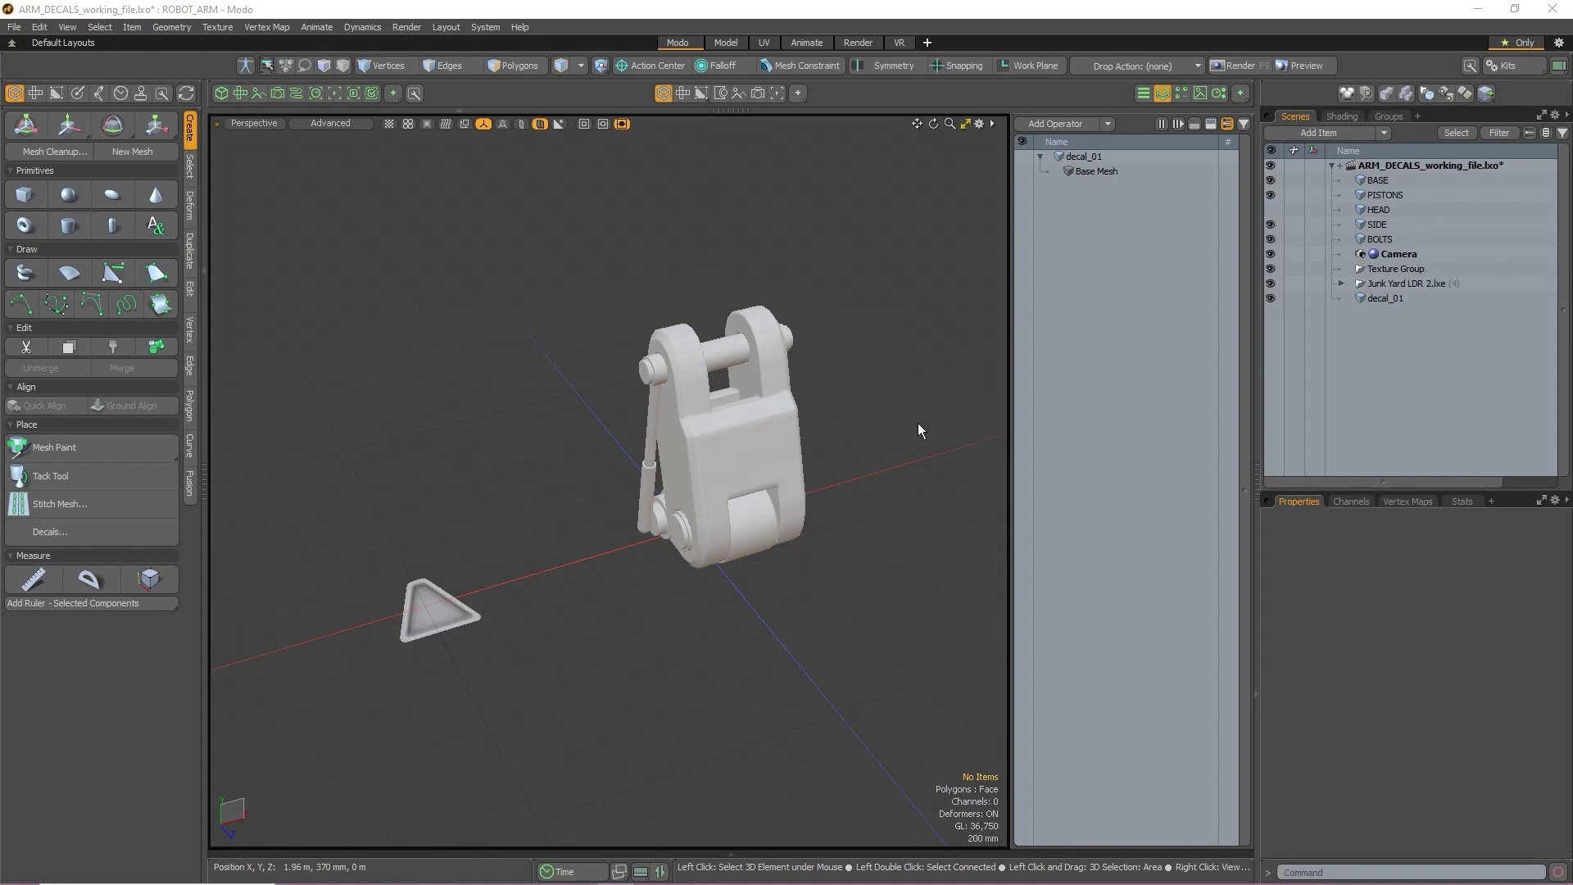
Hide the five robot arm meshes BASE, PISTONS, HEAD, SIDE and BOLTS, and clear the selection
left_click(1396, 238)
left_click(1408, 180, "shift")
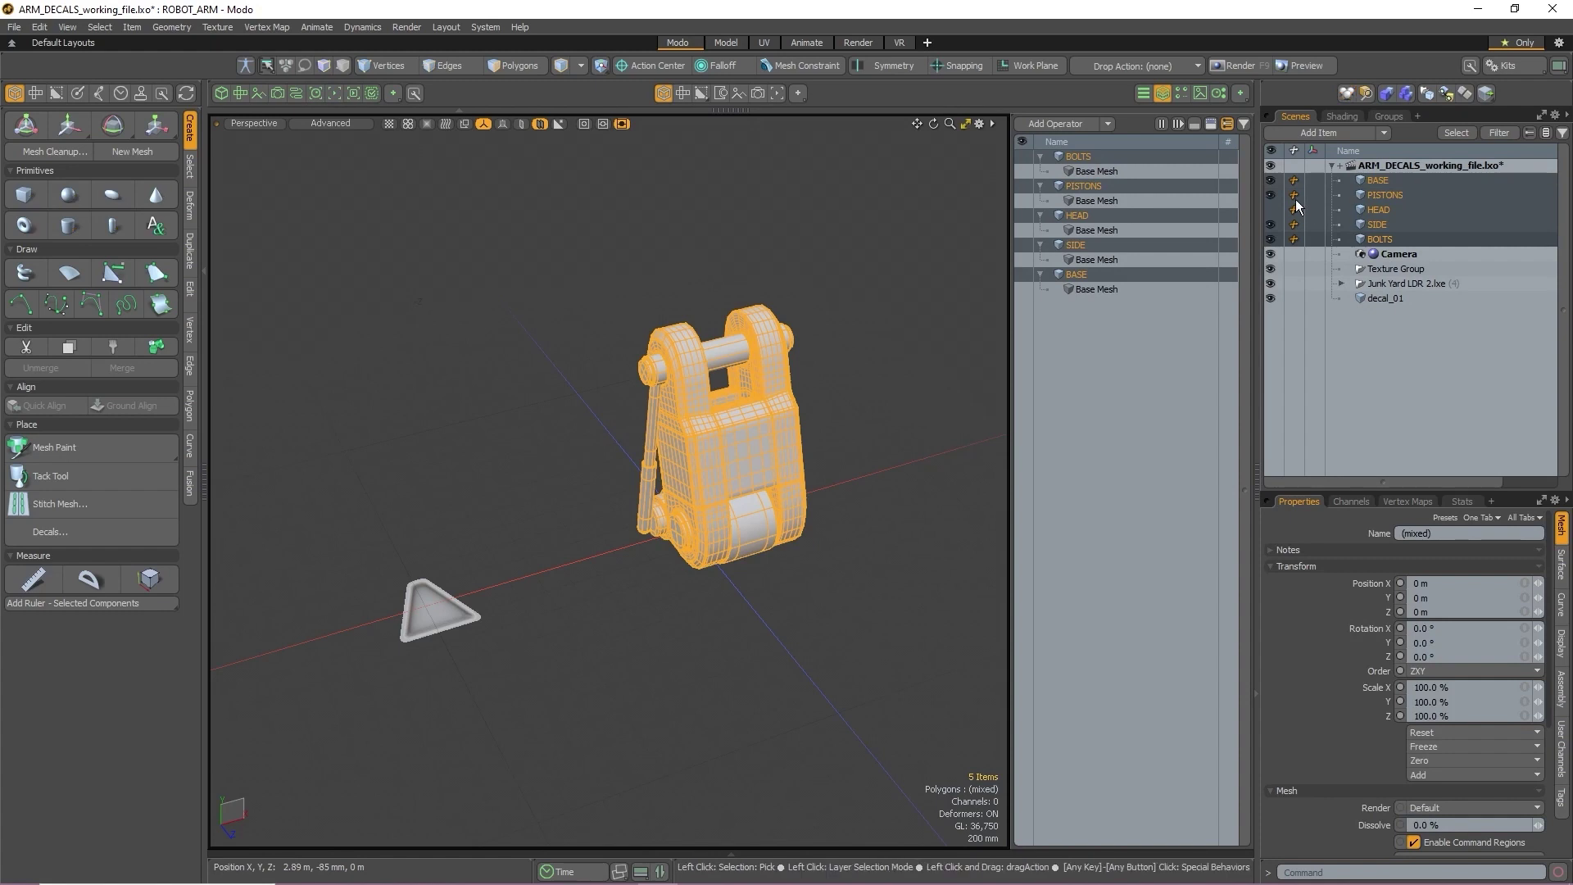
left_click(1272, 179)
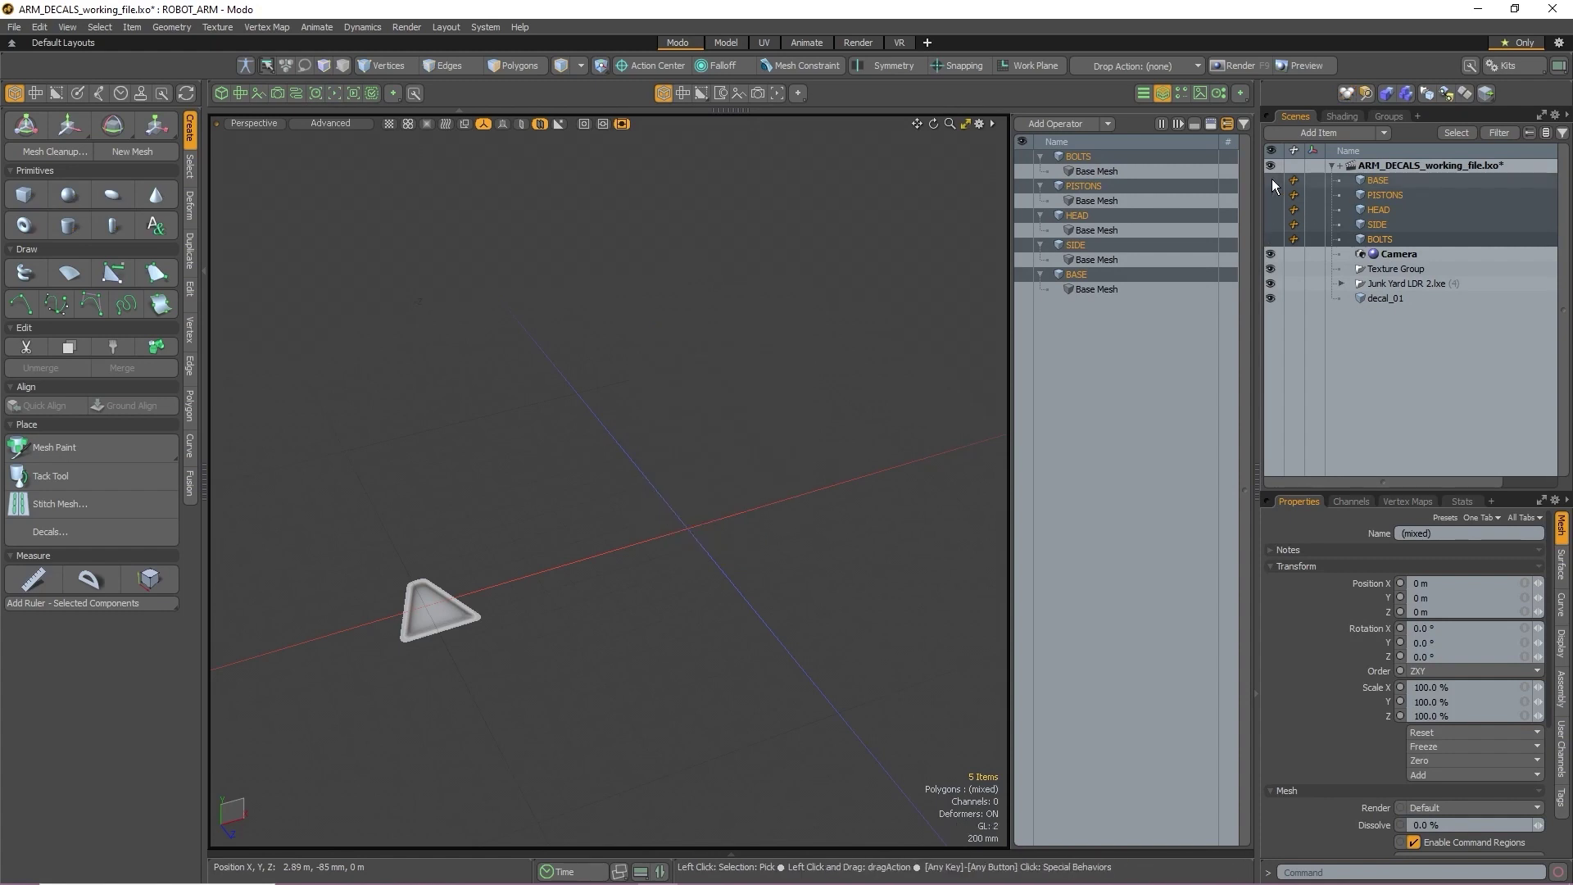
left_click(833, 488)
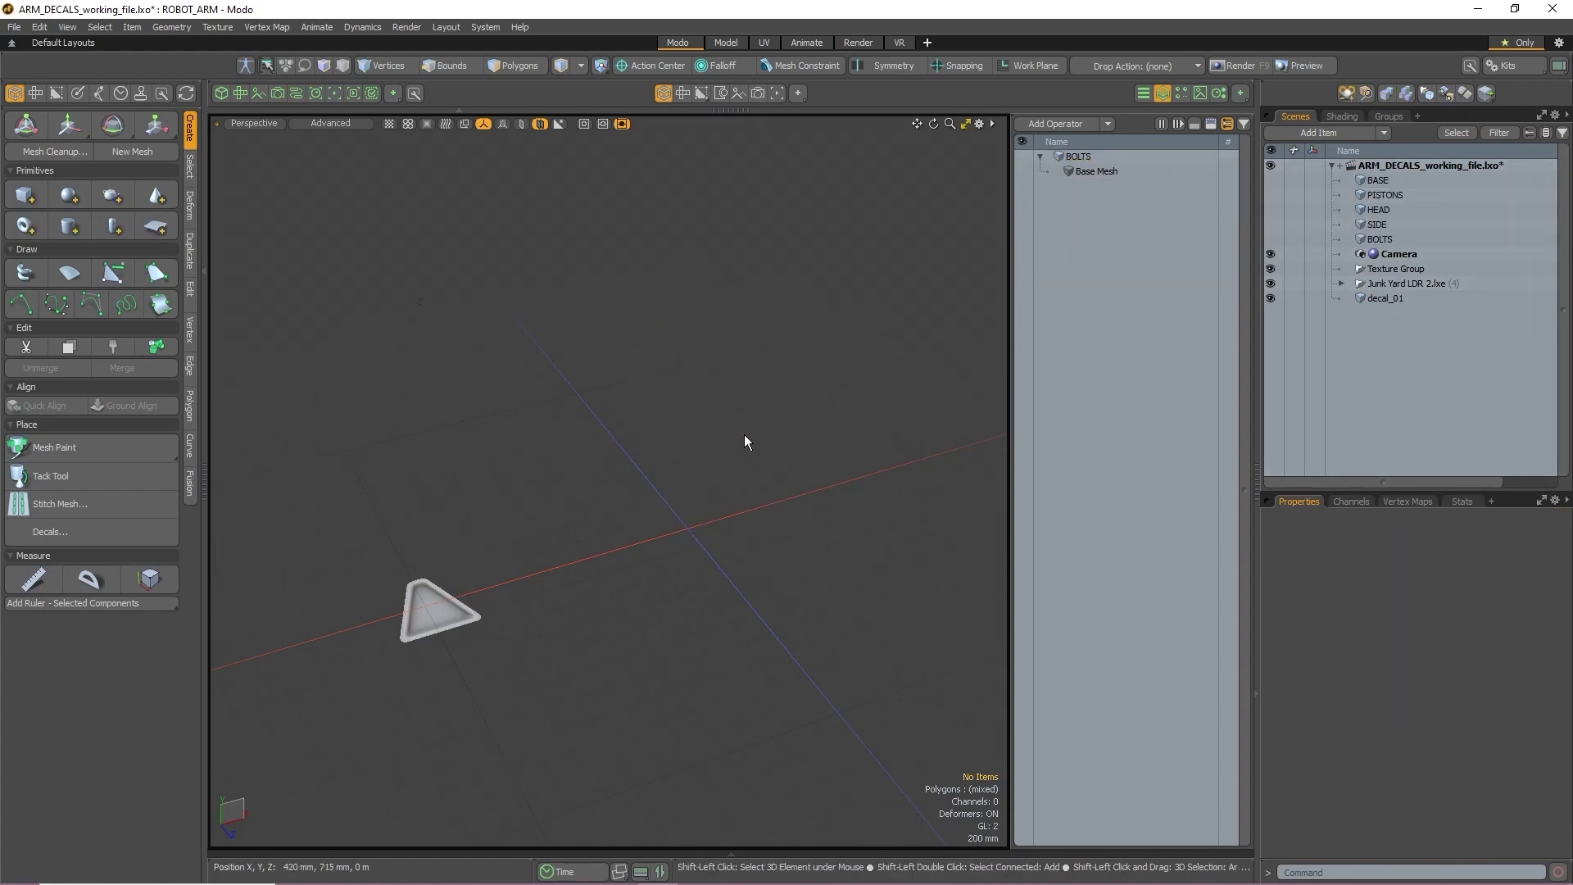
Create a unit plane as a new mesh item at the origin and rename it decal_02
left_click(156, 227)
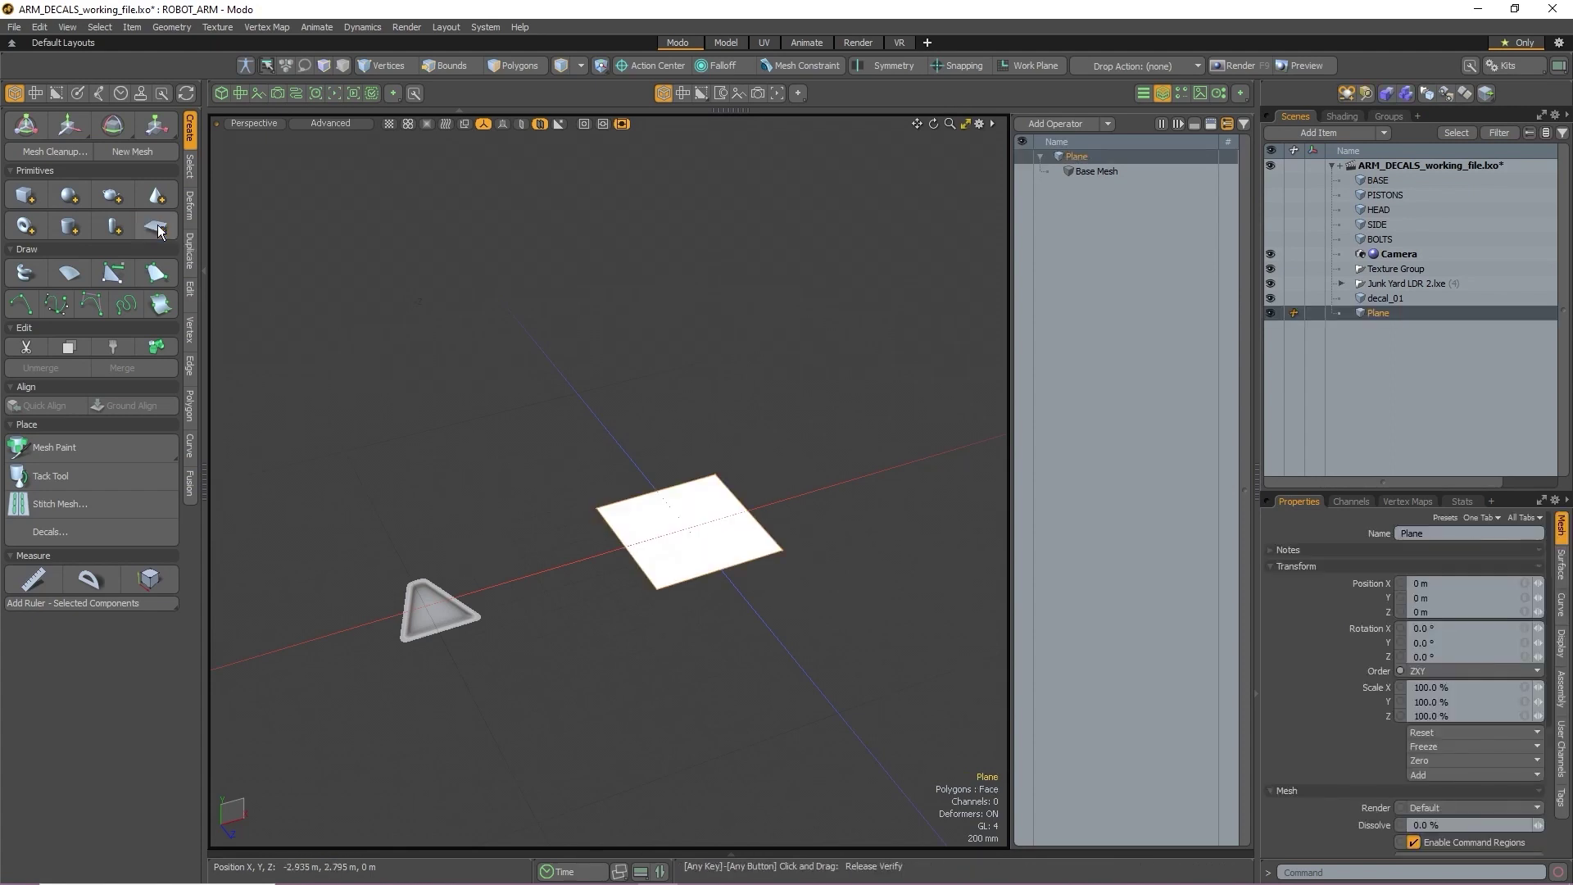
left_click_drag(799, 458, 829, 487, "alt")
left_click_drag(829, 487, 836, 520, "alt+shift")
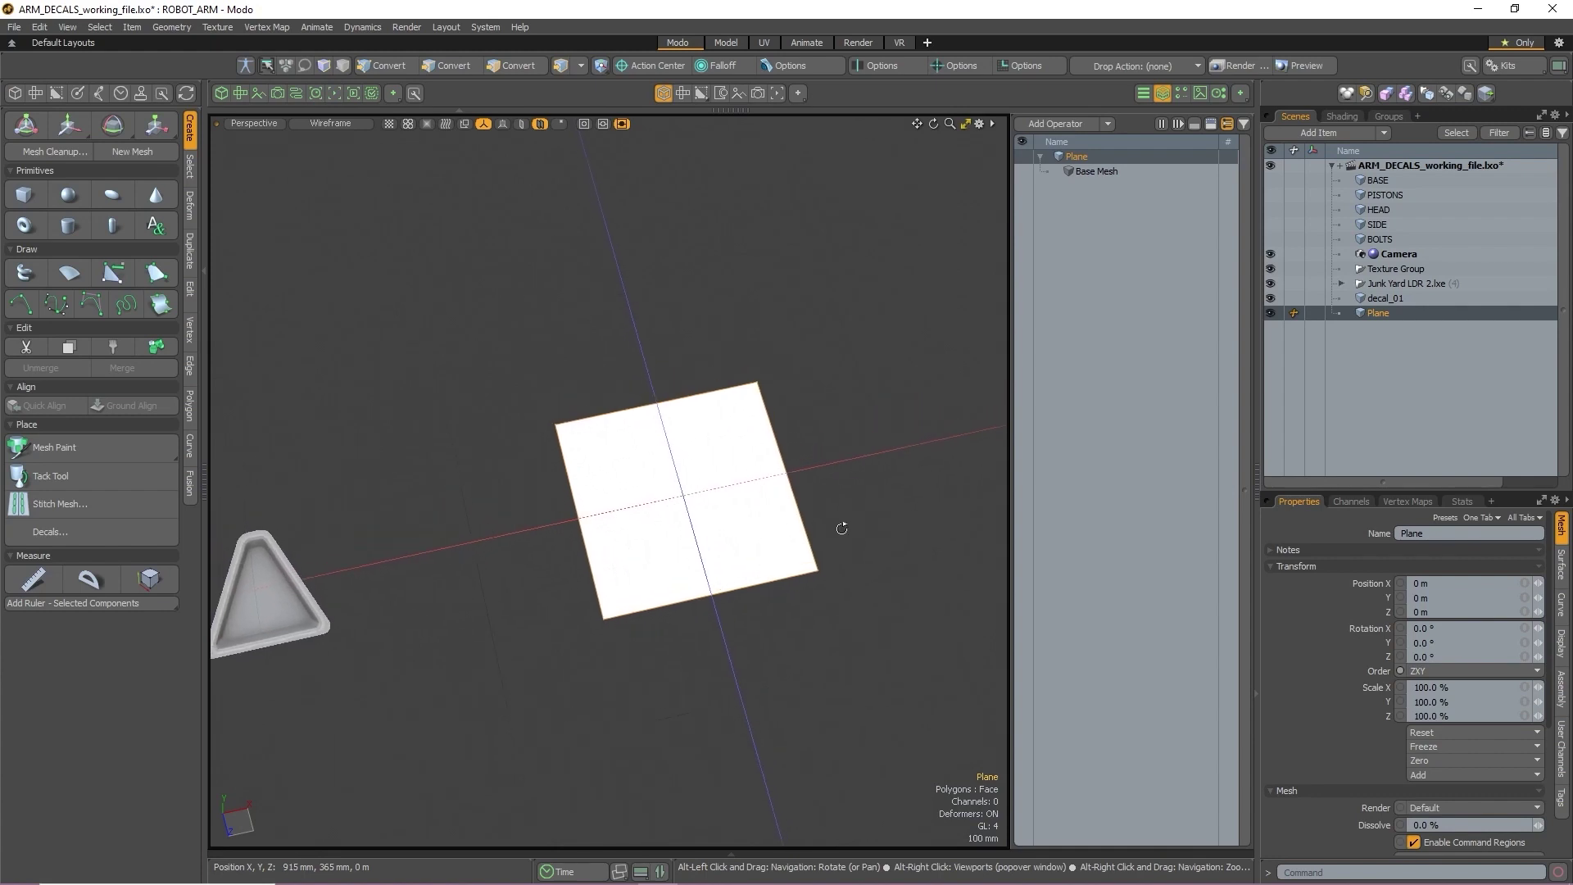
left_click(1440, 533)
type("dec")
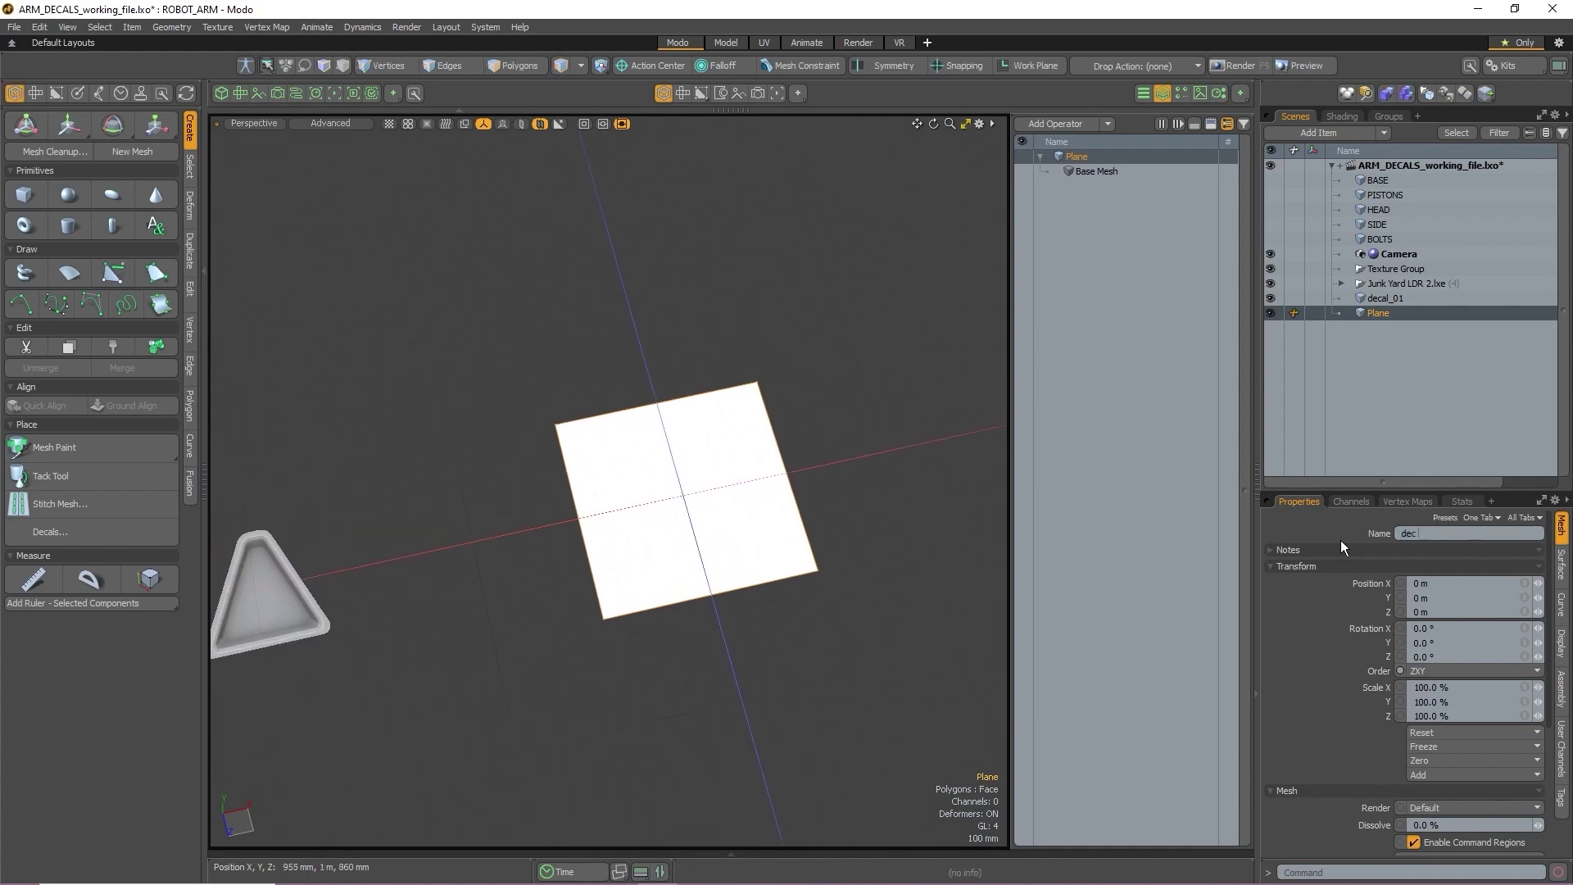
type("al_02")
key("Return")
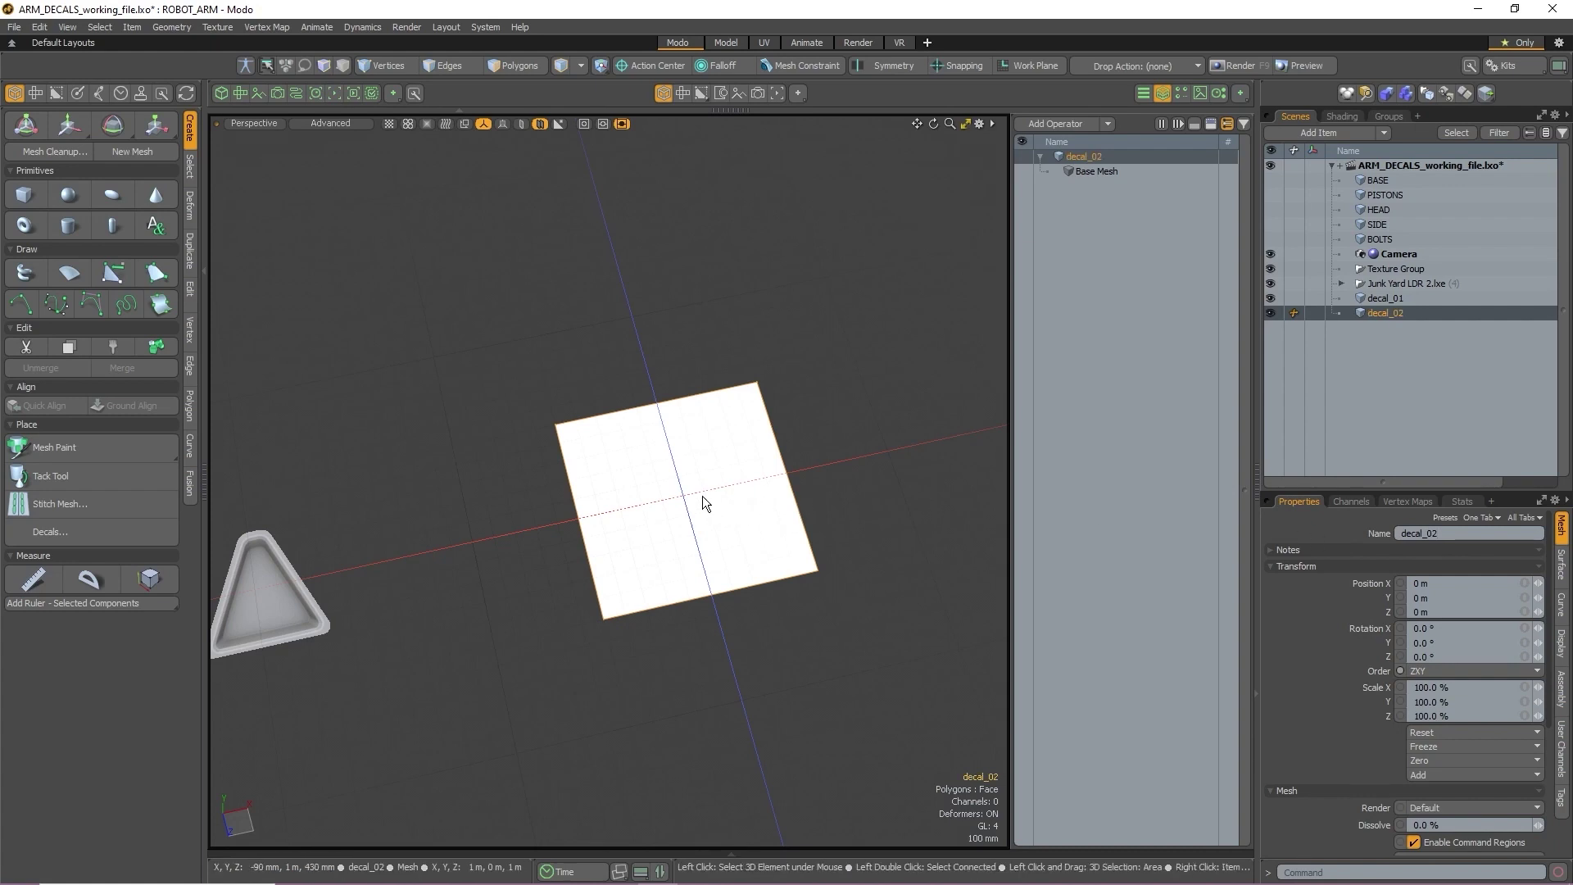
Assign a new material named decal_02 to the plane's polygons
key("m")
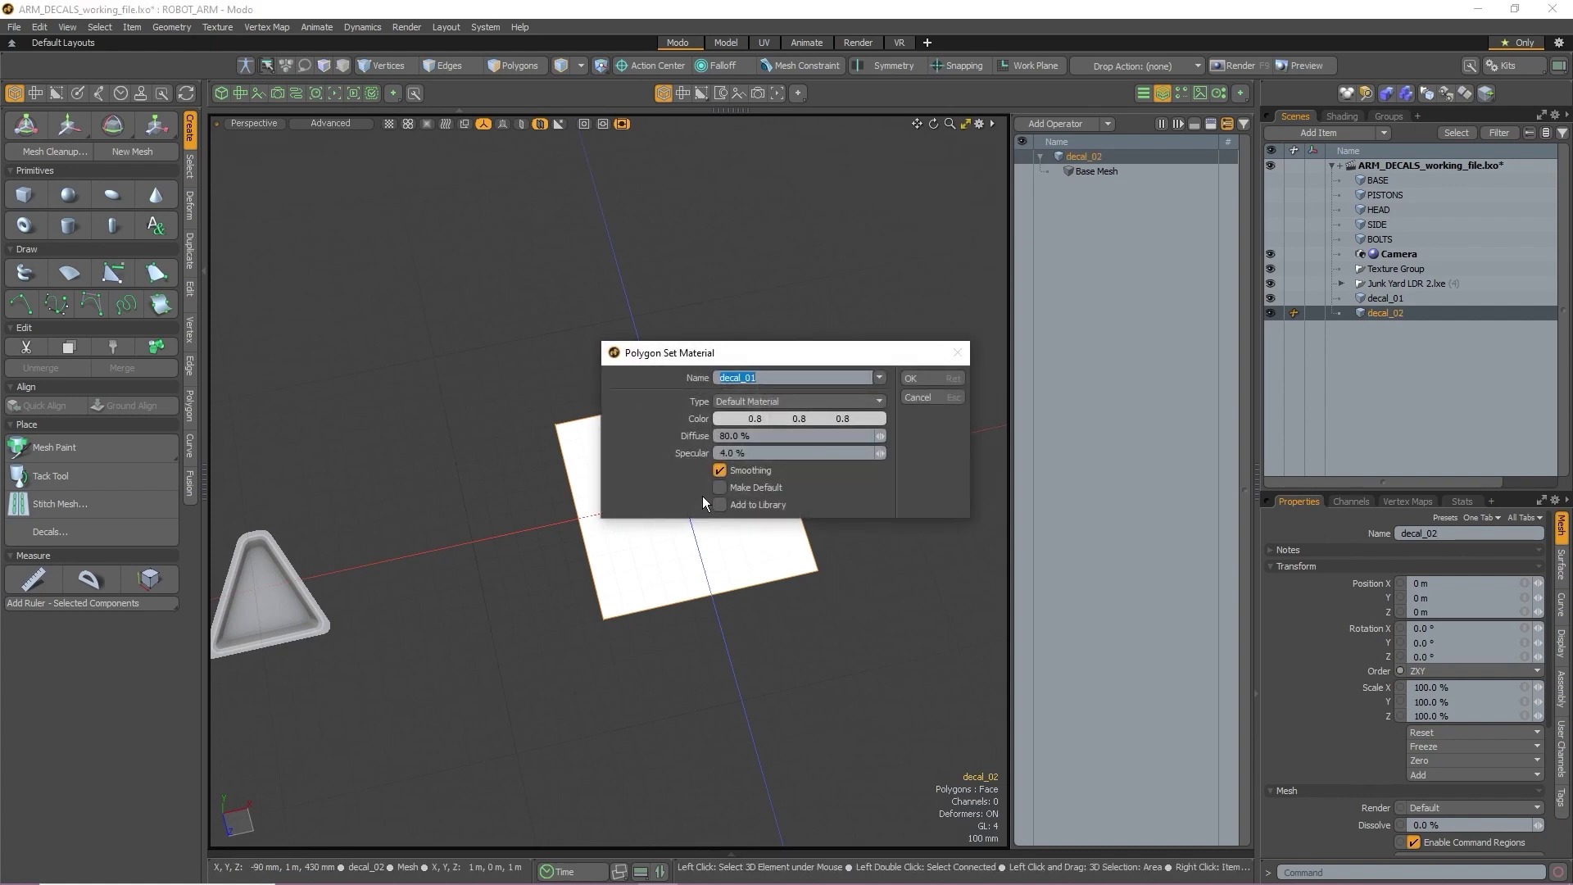
left_click(786, 375)
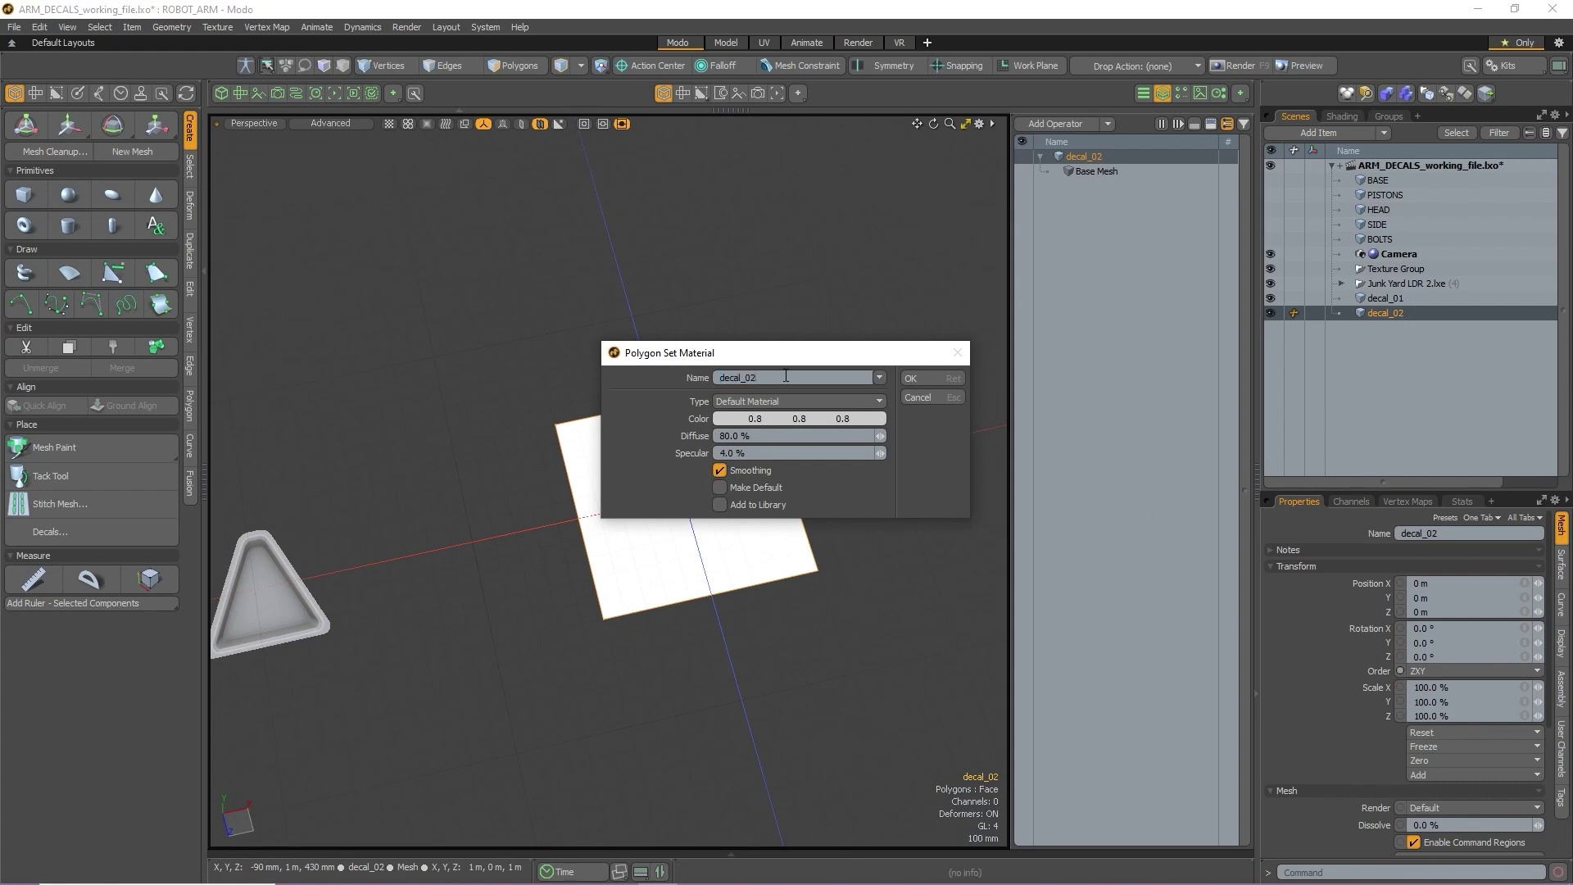
key("Return")
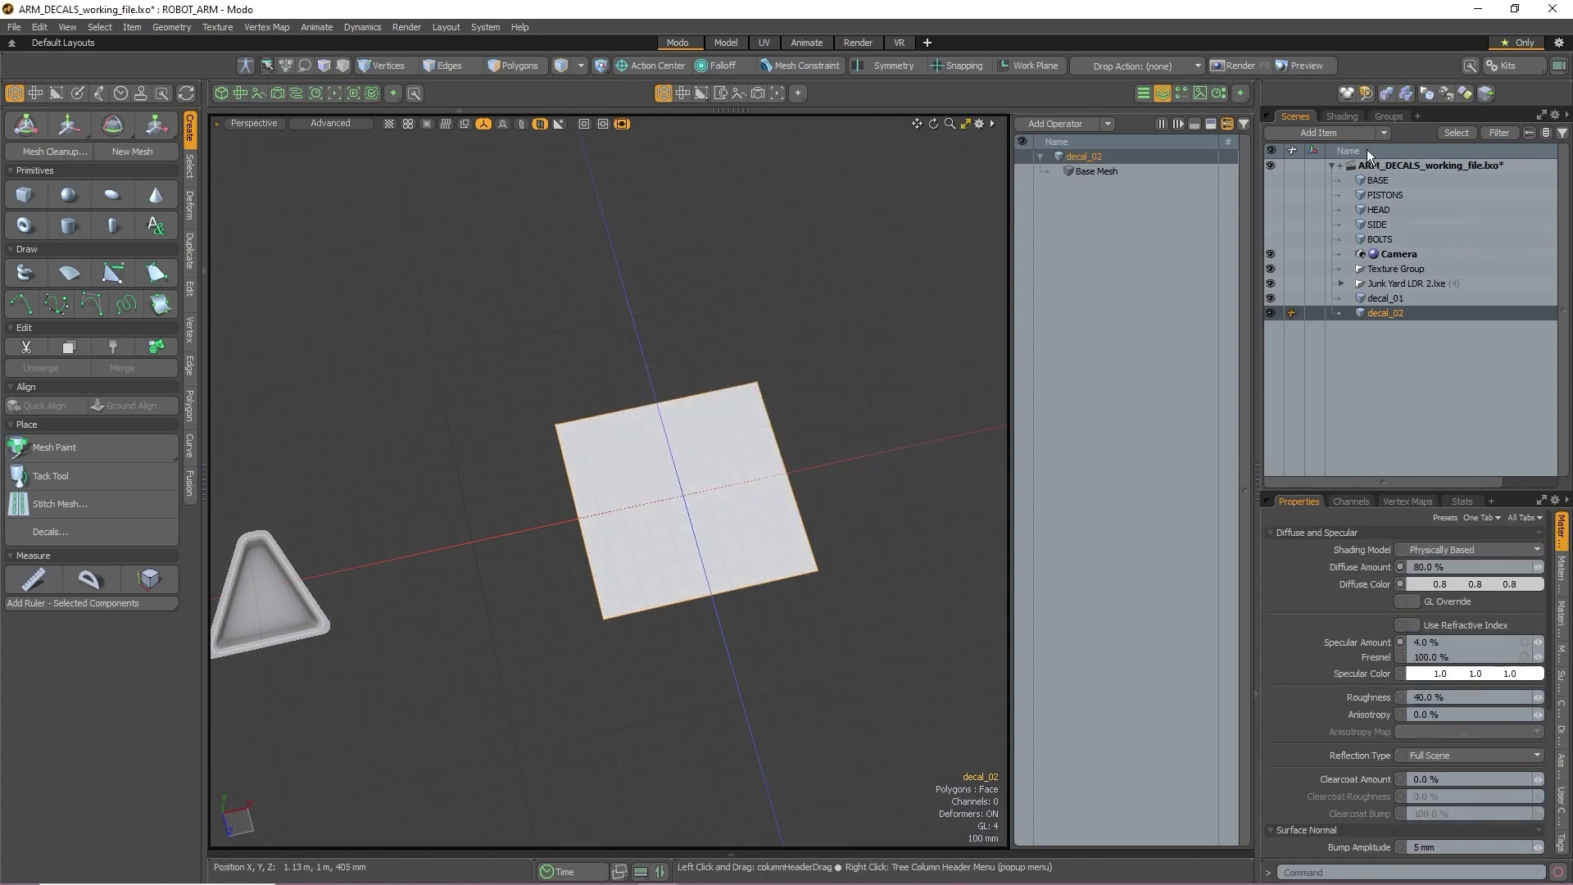
Add the ambient occlusion, curvature, normal_base and decal_mask images from the decal07 folder to the decal_02 material in the Shader Tree
left_click(1340, 116)
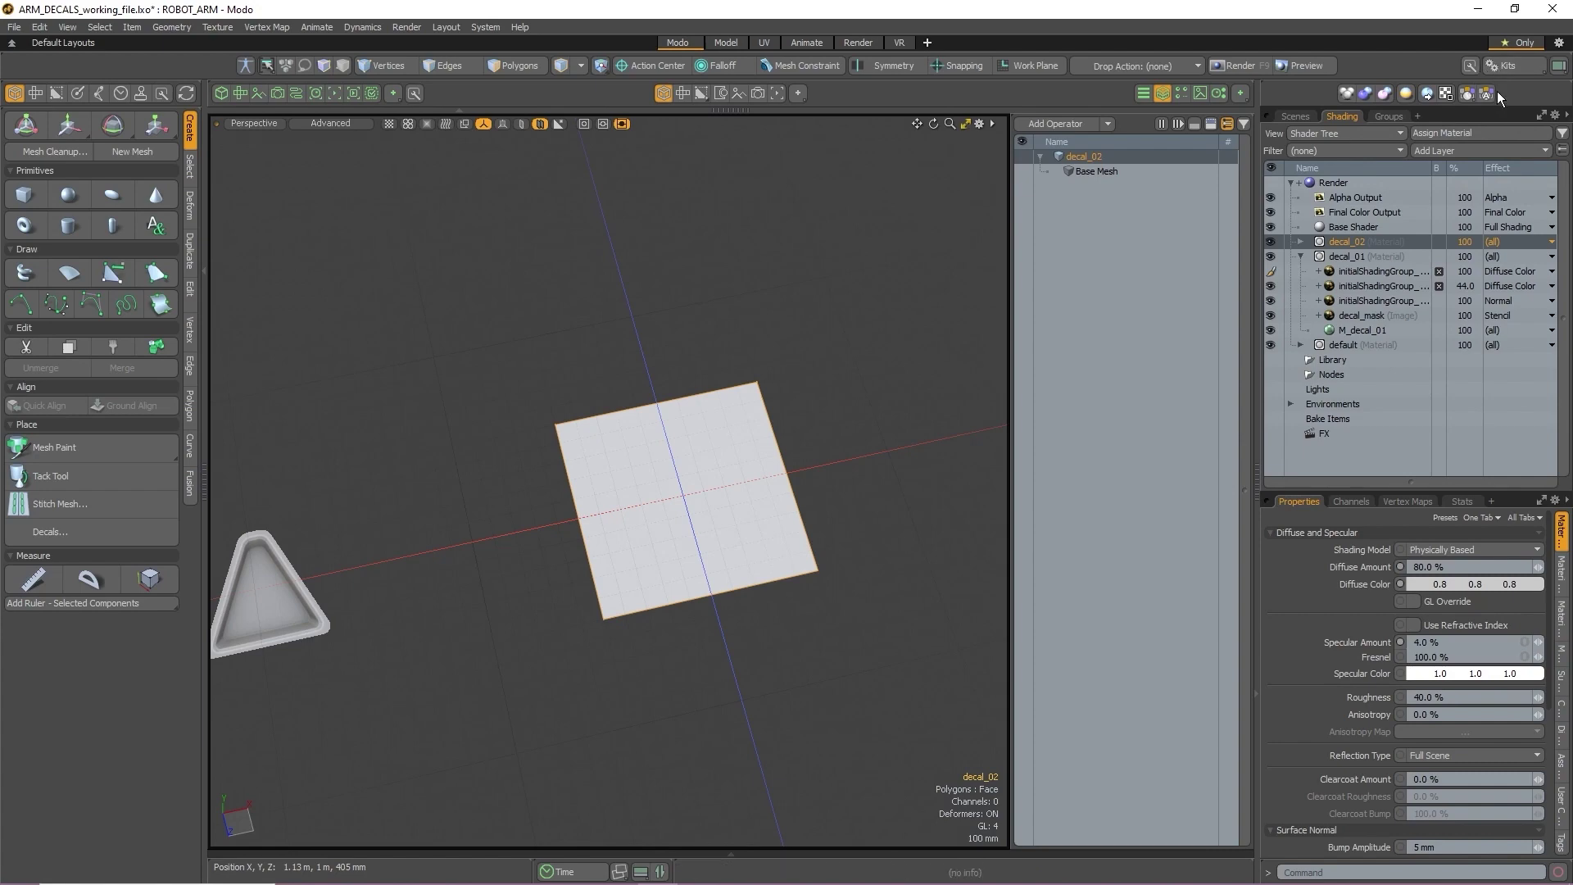
left_click(1298, 241)
key("alt+Tab")
left_click(315, 316)
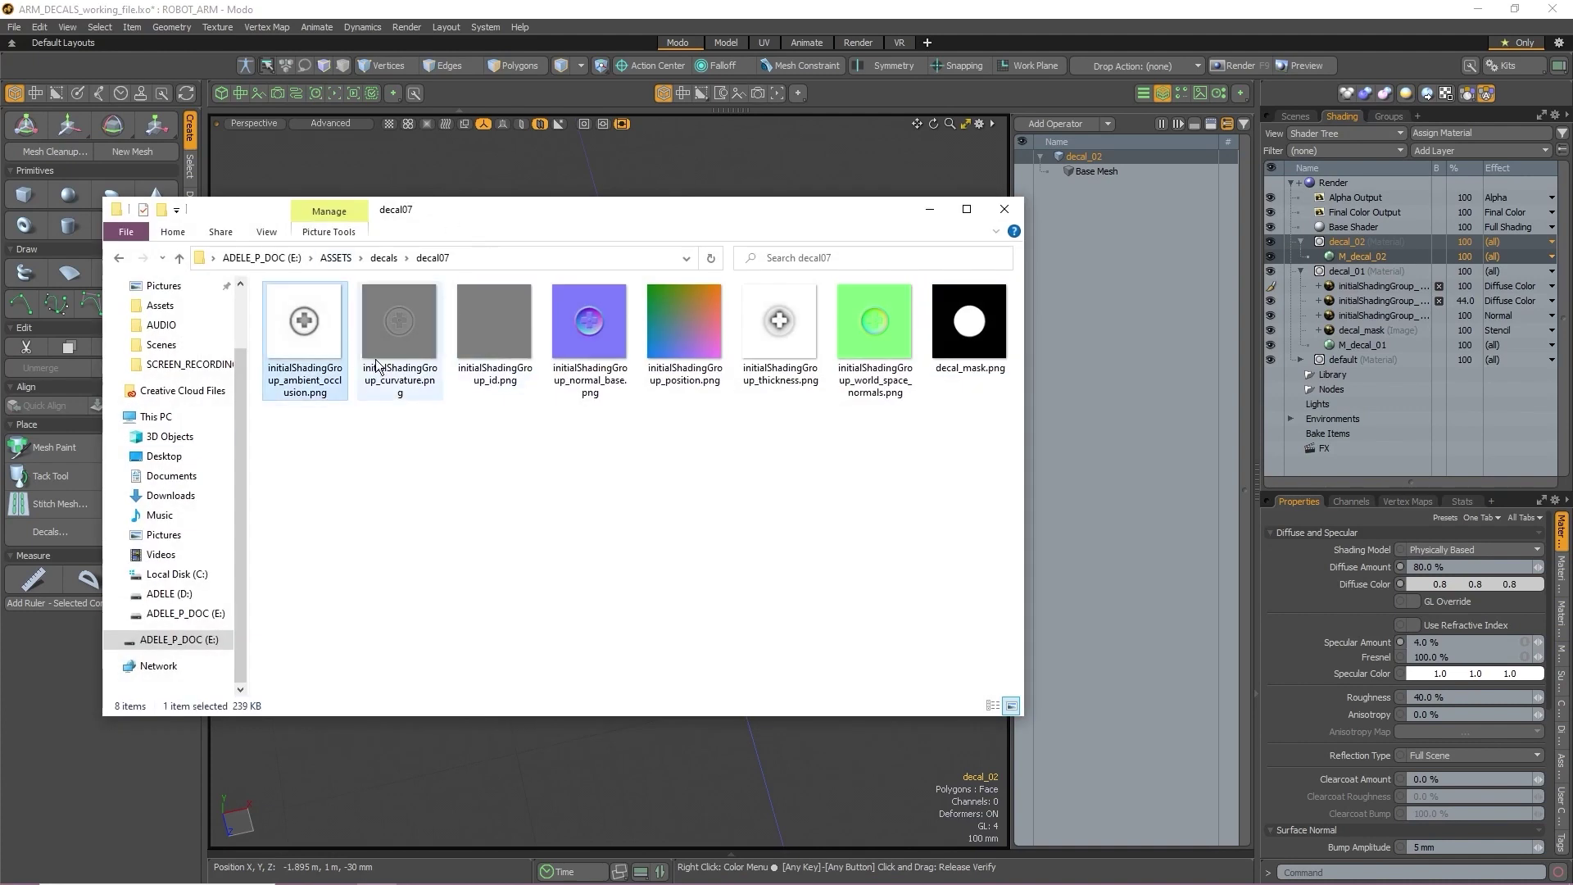
left_click(396, 342, "ctrl")
left_click(582, 347, "ctrl")
left_click(946, 318, "ctrl")
left_click_drag(945, 318, 1413, 252)
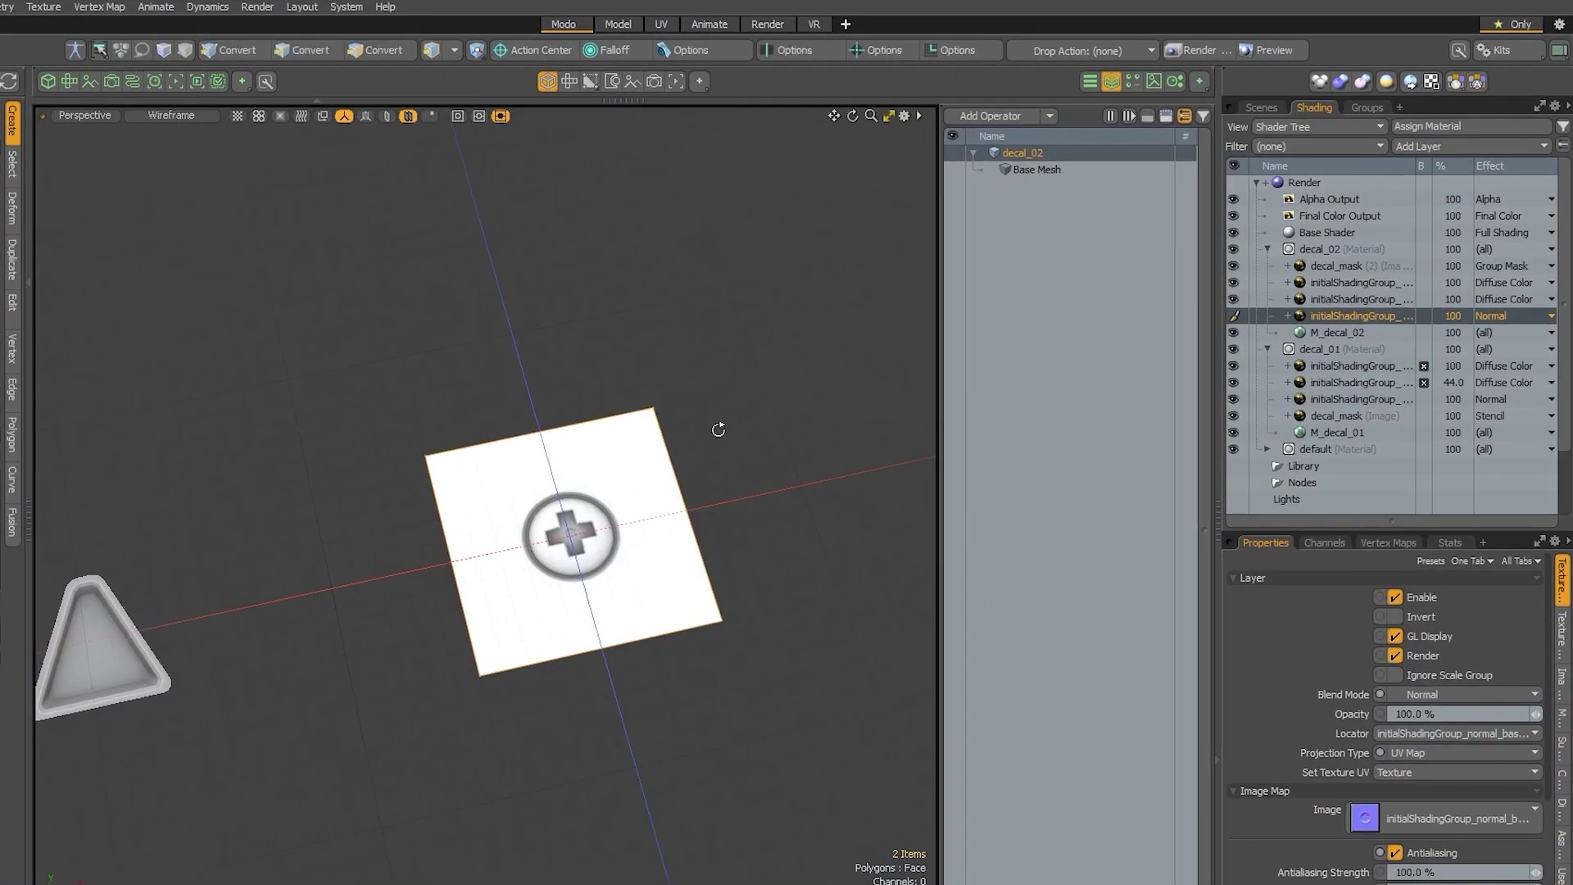
Set the effect of decal_02's decal_mask layer to Stencil and invert the layer
left_click_drag(810, 400, 813, 420, "alt")
left_click_drag(718, 450, 720, 450, "alt")
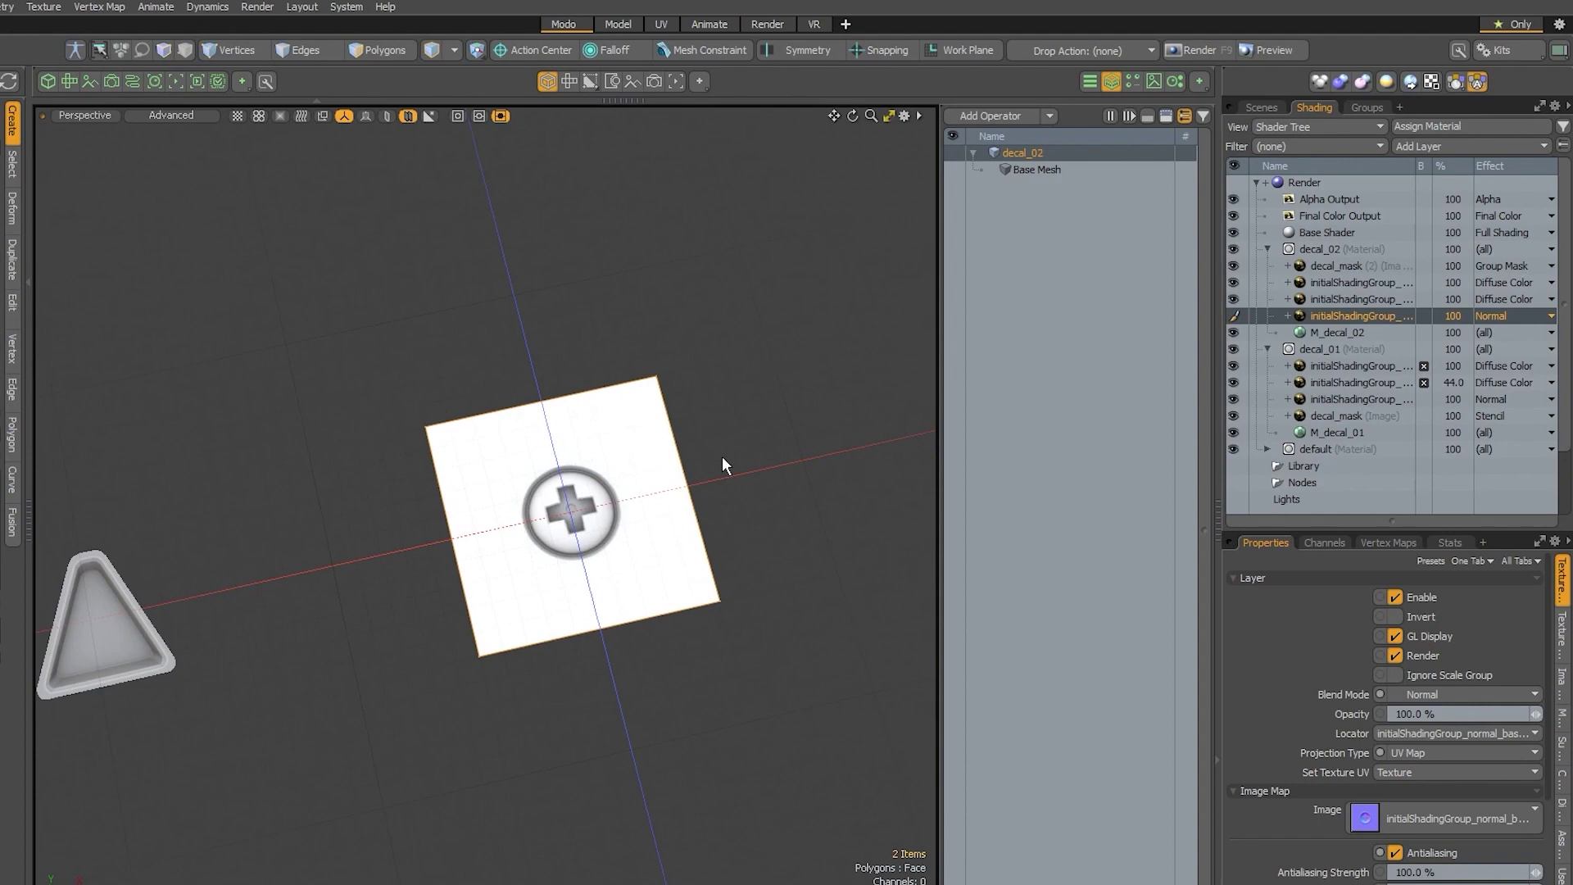
left_click(1506, 266)
type("sten")
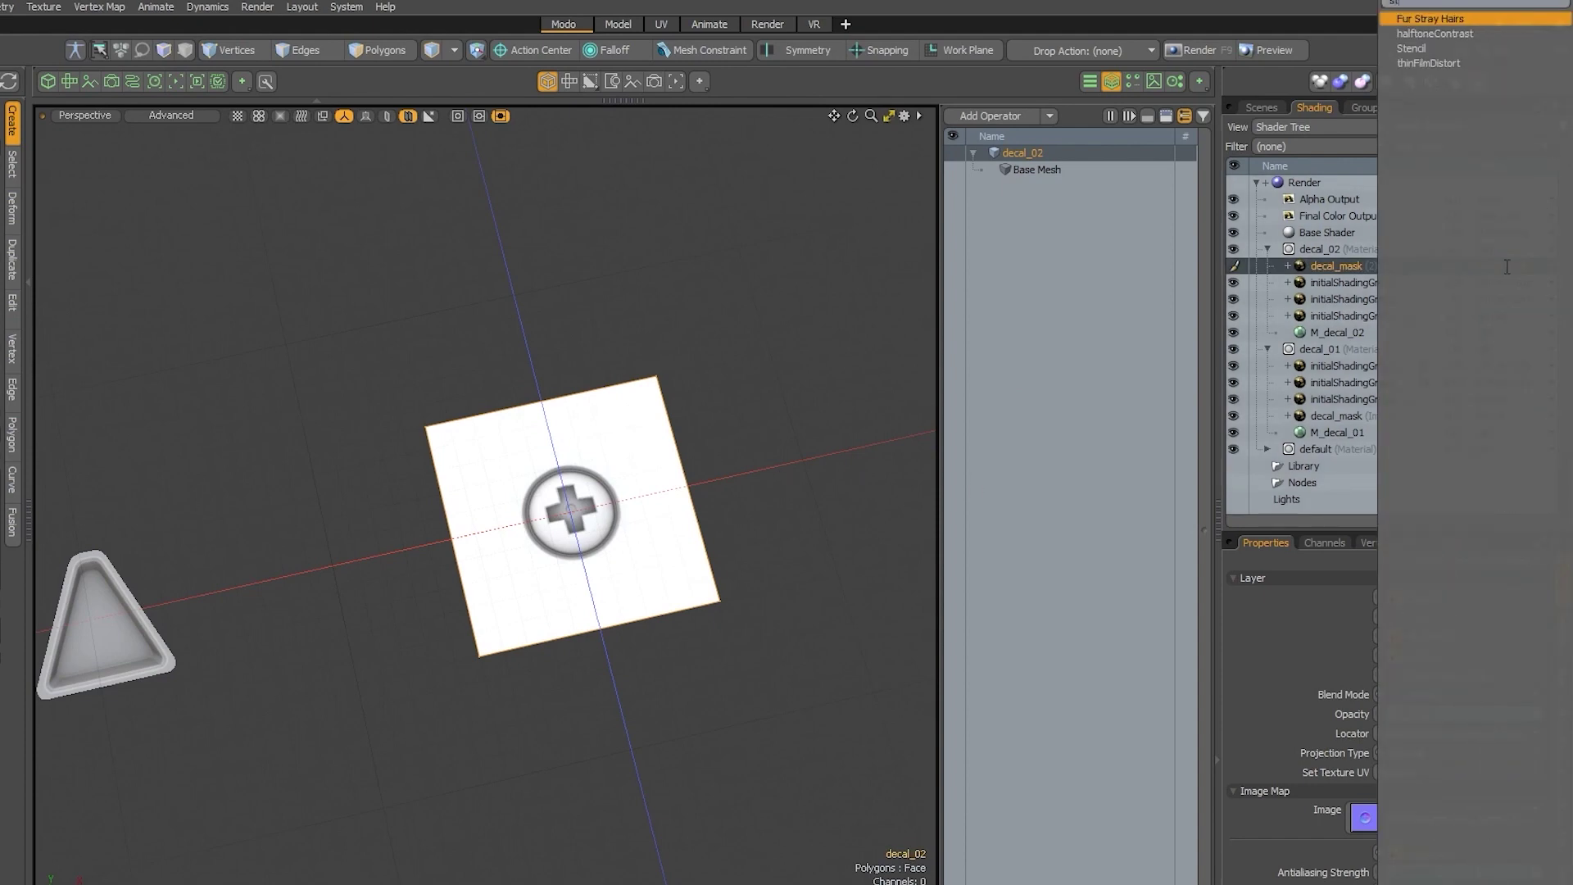
key("Return")
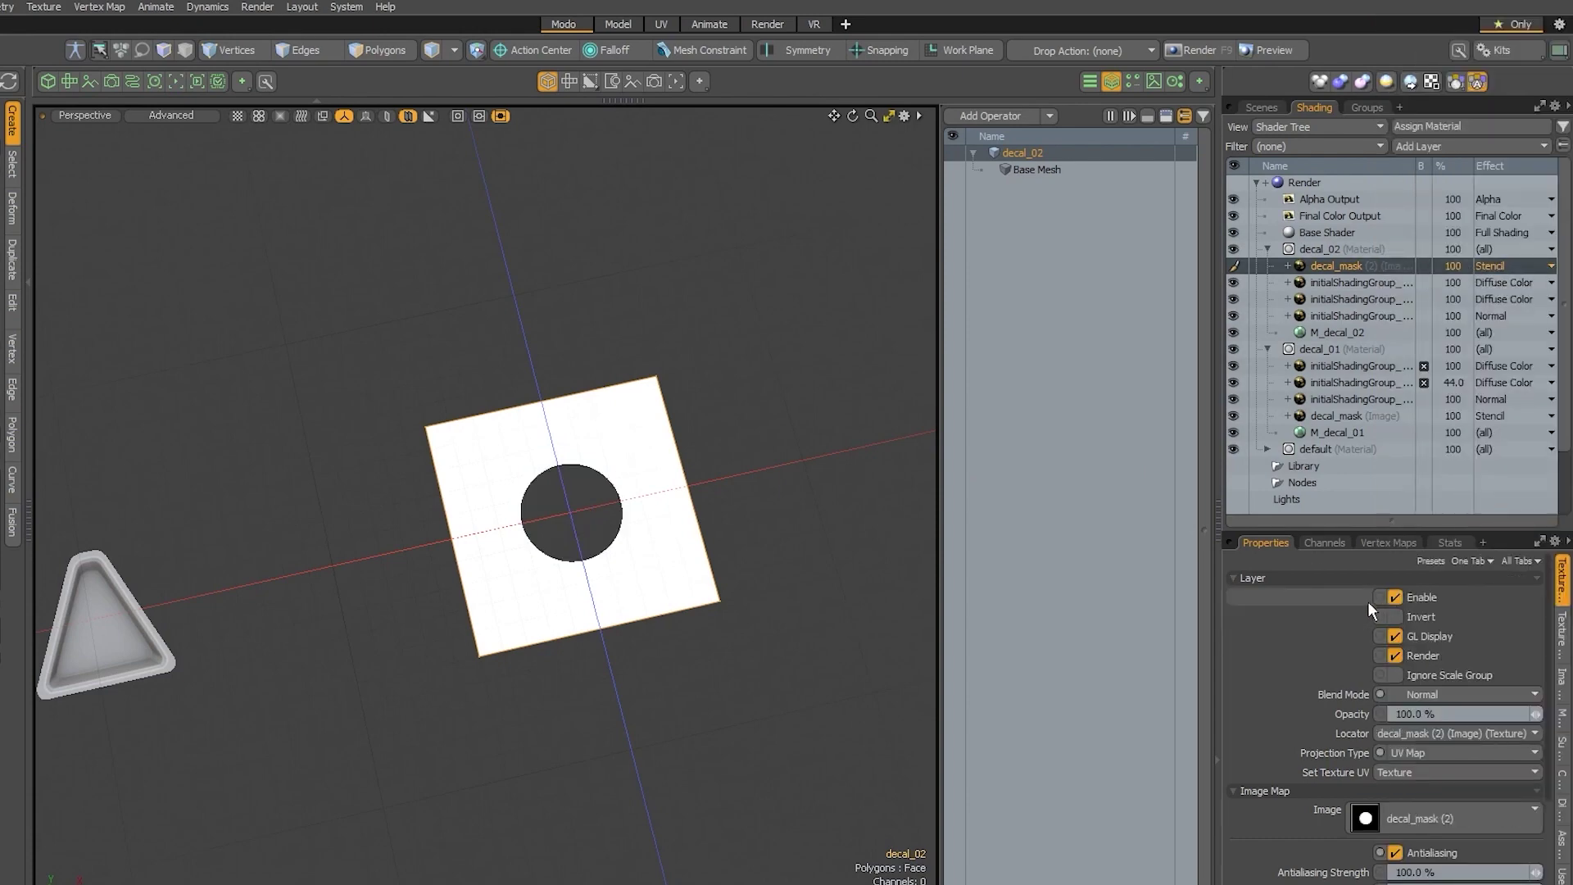
left_click(1394, 616)
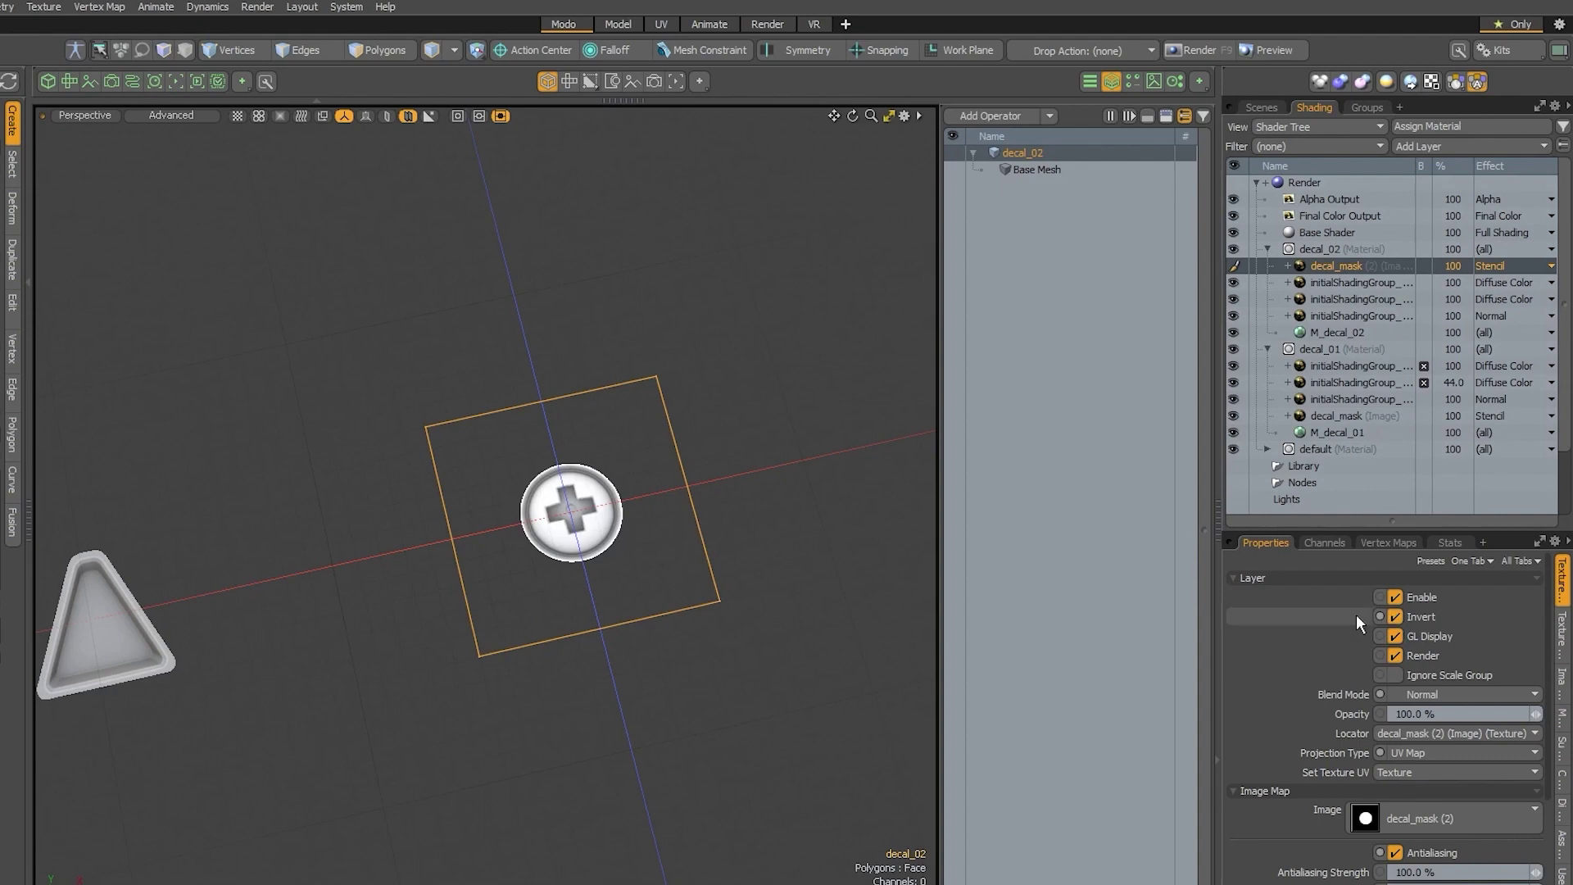
left_click_drag(672, 473, 686, 547, "ctrl+alt")
Set the blend mode of decal_02's ambient occlusion and curvature layers to Multiply
left_click(1334, 282)
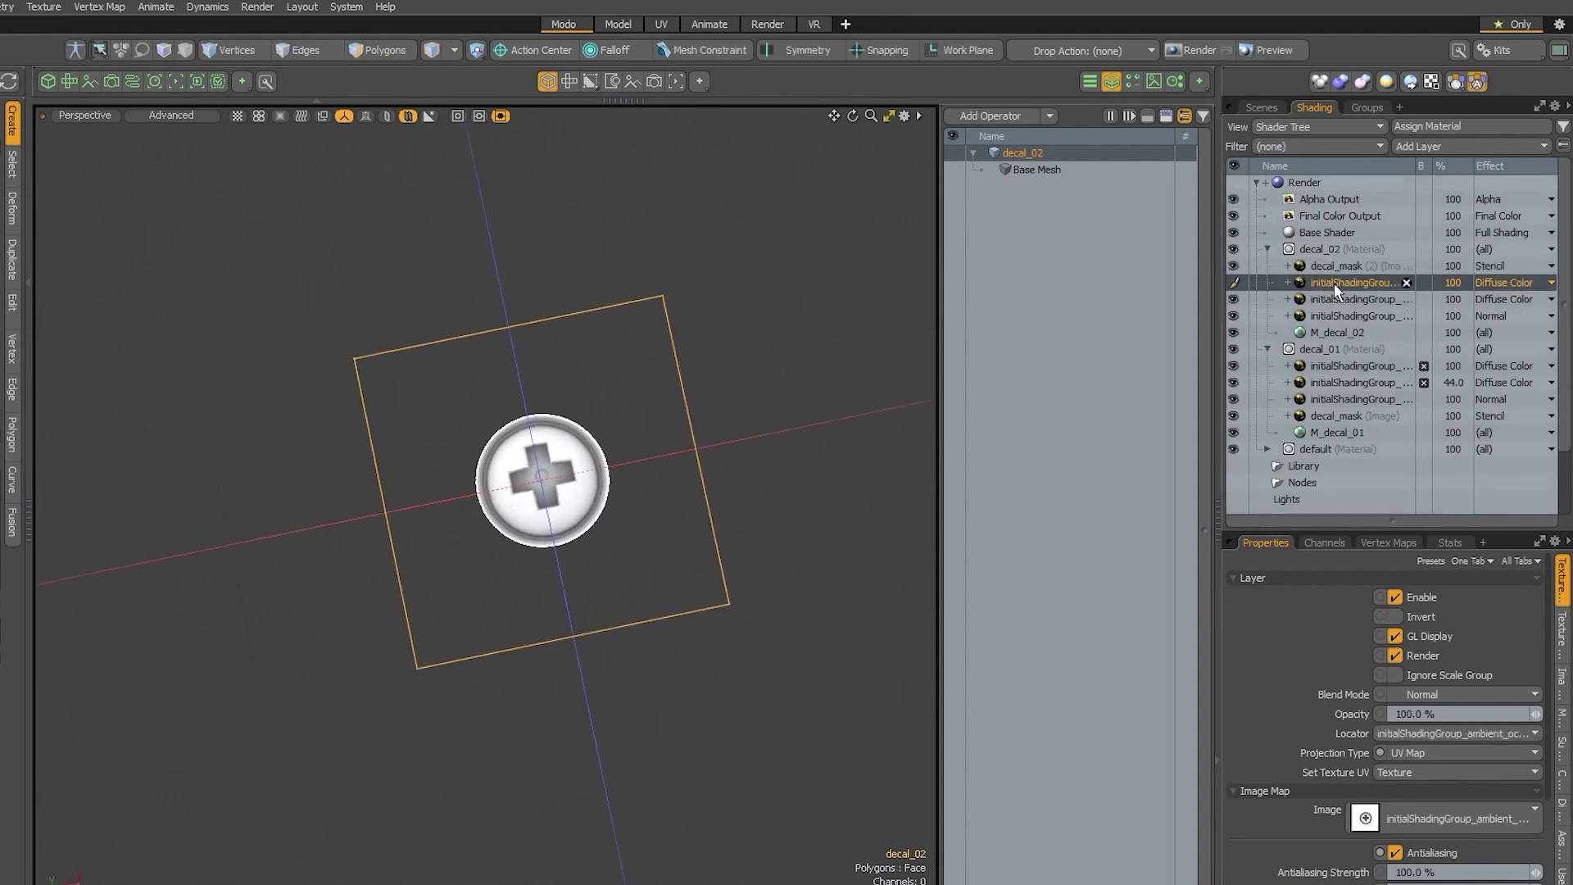
left_click(1335, 297, "shift")
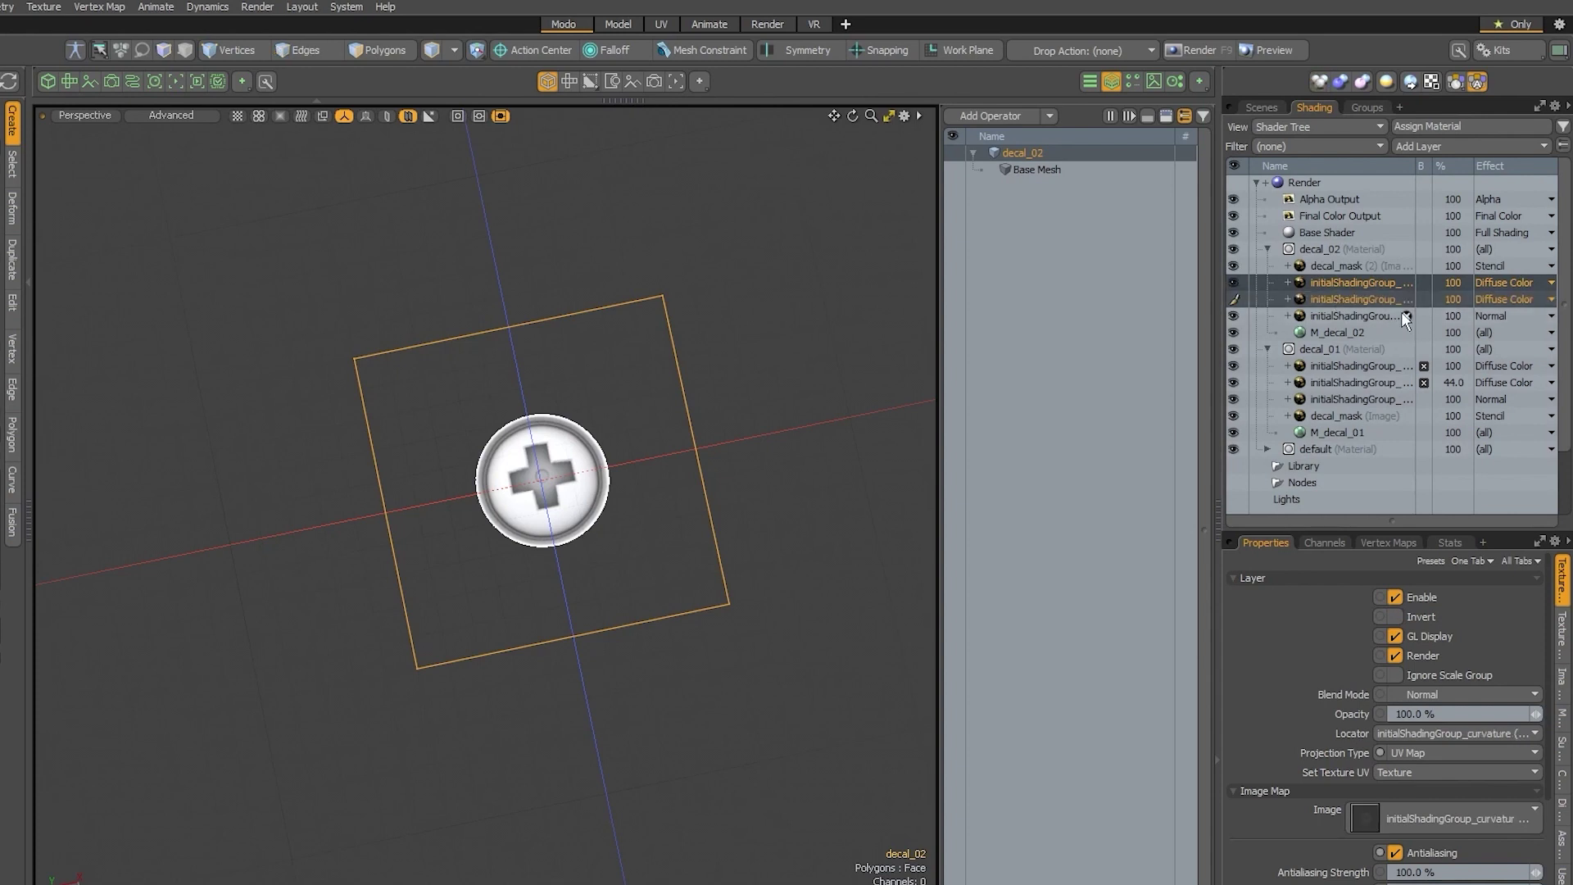
left_click(1422, 282)
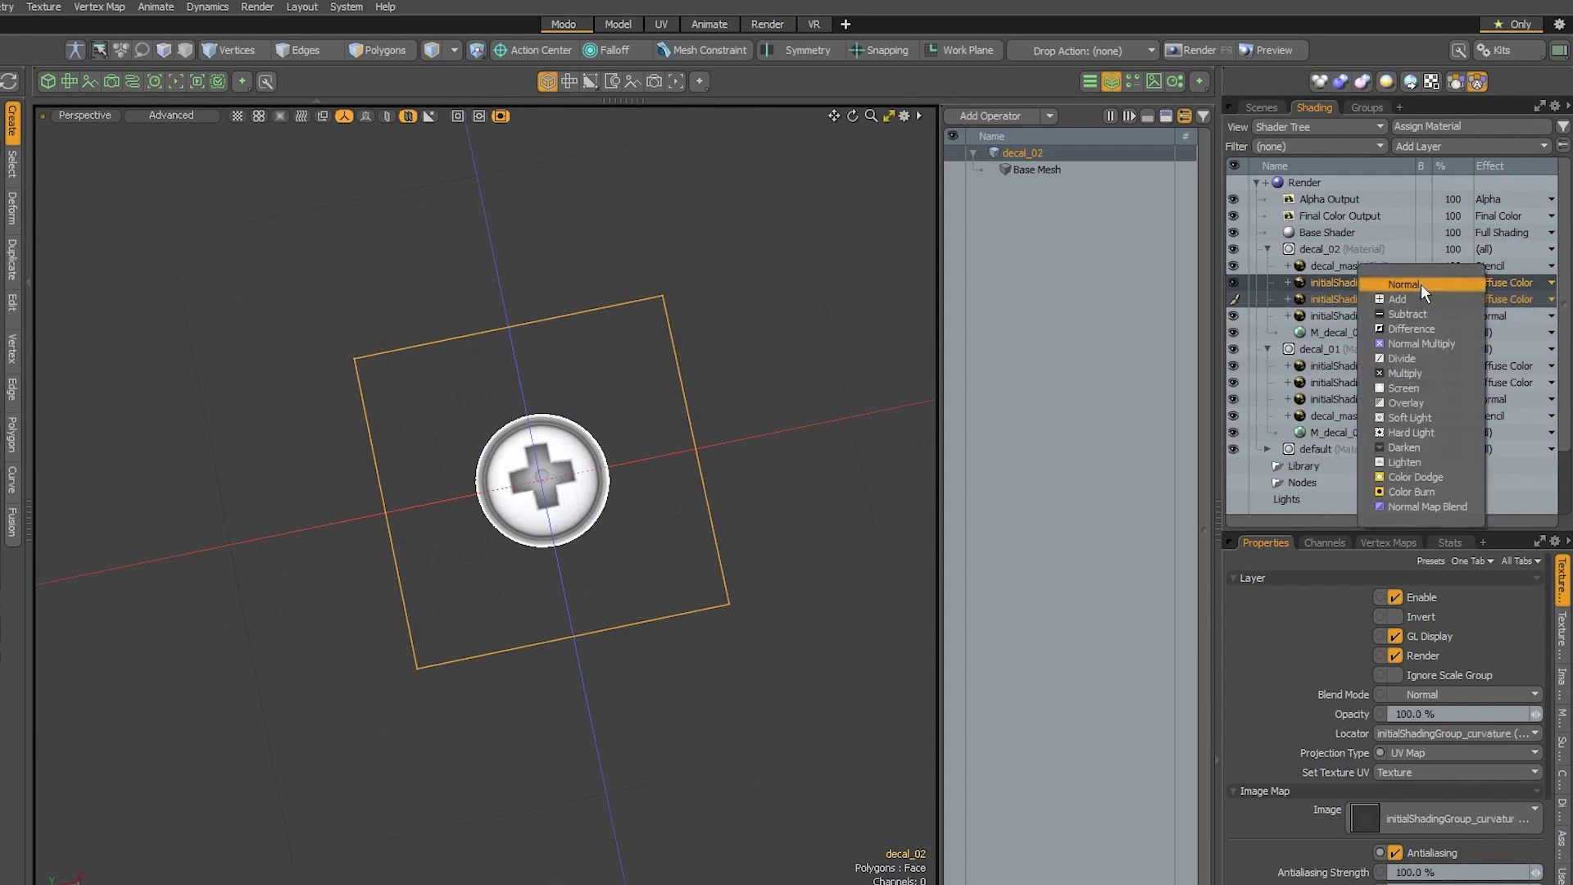
left_click(1412, 373)
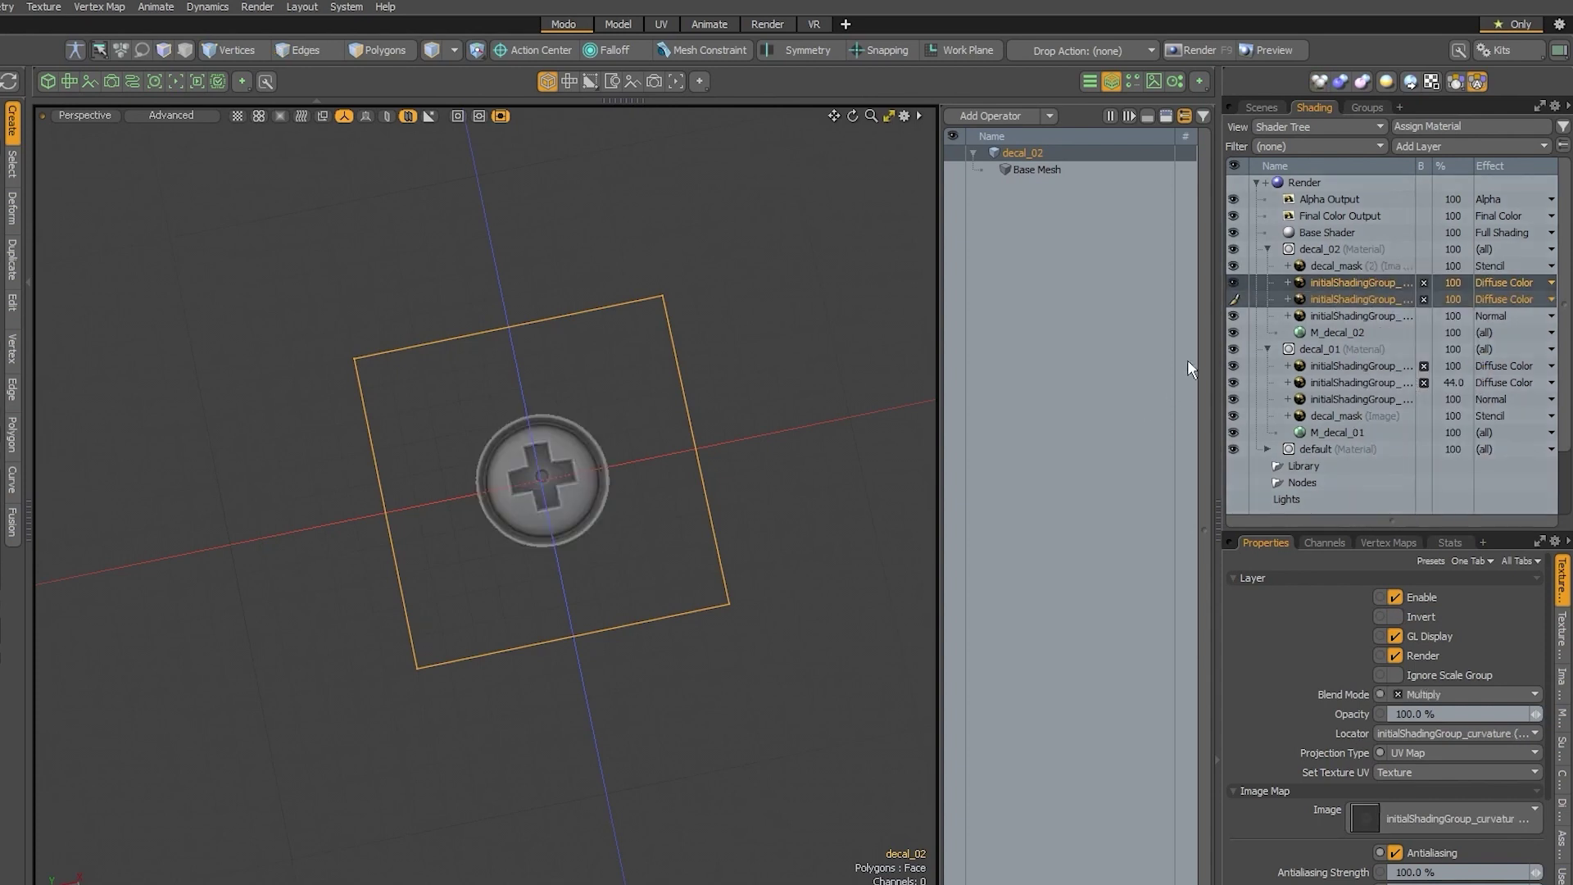
Widen the Shader Tree and set the opacity of decal_02's curvature layer to 30 %
left_click_drag(1216, 332, 1135, 349)
left_click(1336, 482)
left_click_drag(1428, 303, 1225, 309)
mouse_move(604, 597)
left_mouse_down("alt")
mouse_move(572, 503)
mouse_move(533, 551)
mouse_move(582, 533)
left_mouse_up("alt")
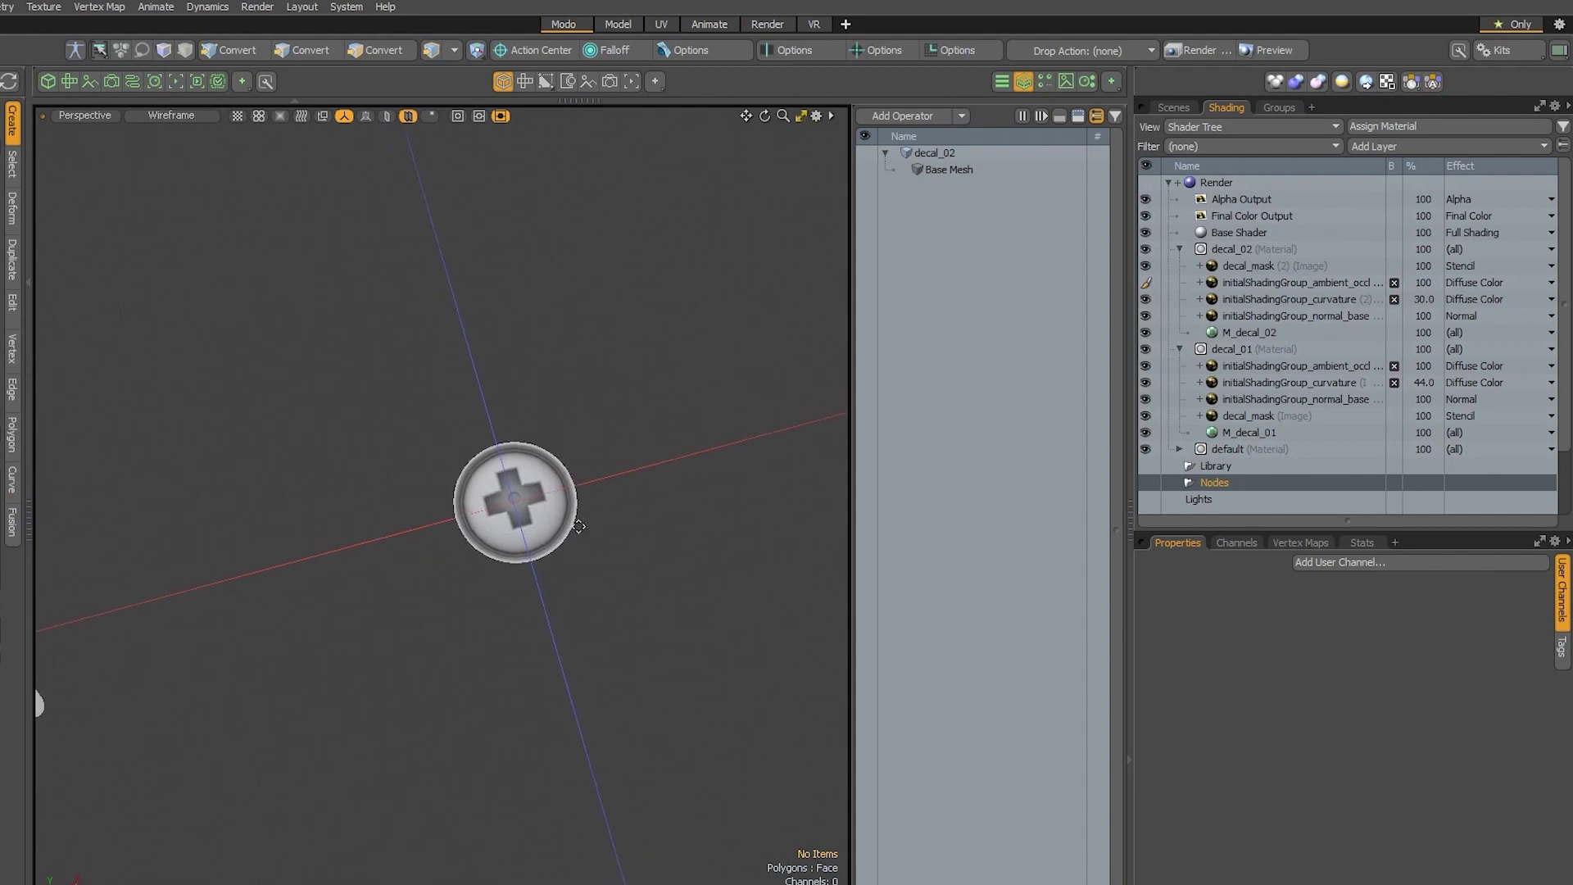
Set the texture locators' horizontal and vertical repeat to Edge for all four image layers of decal_02
left_click(1295, 264)
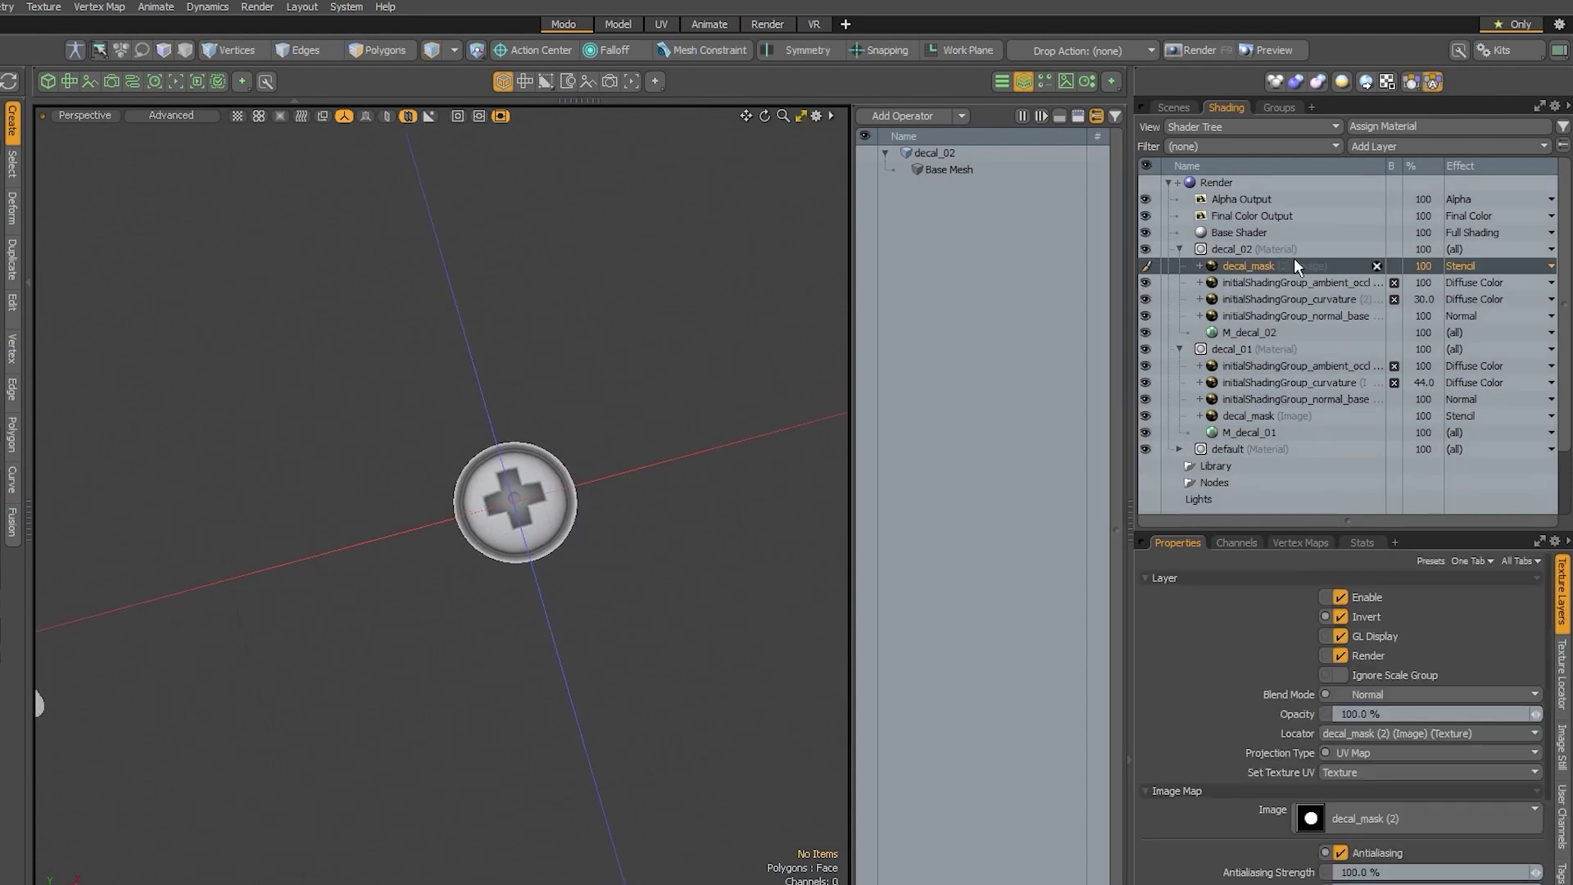
left_click(1291, 315, "shift")
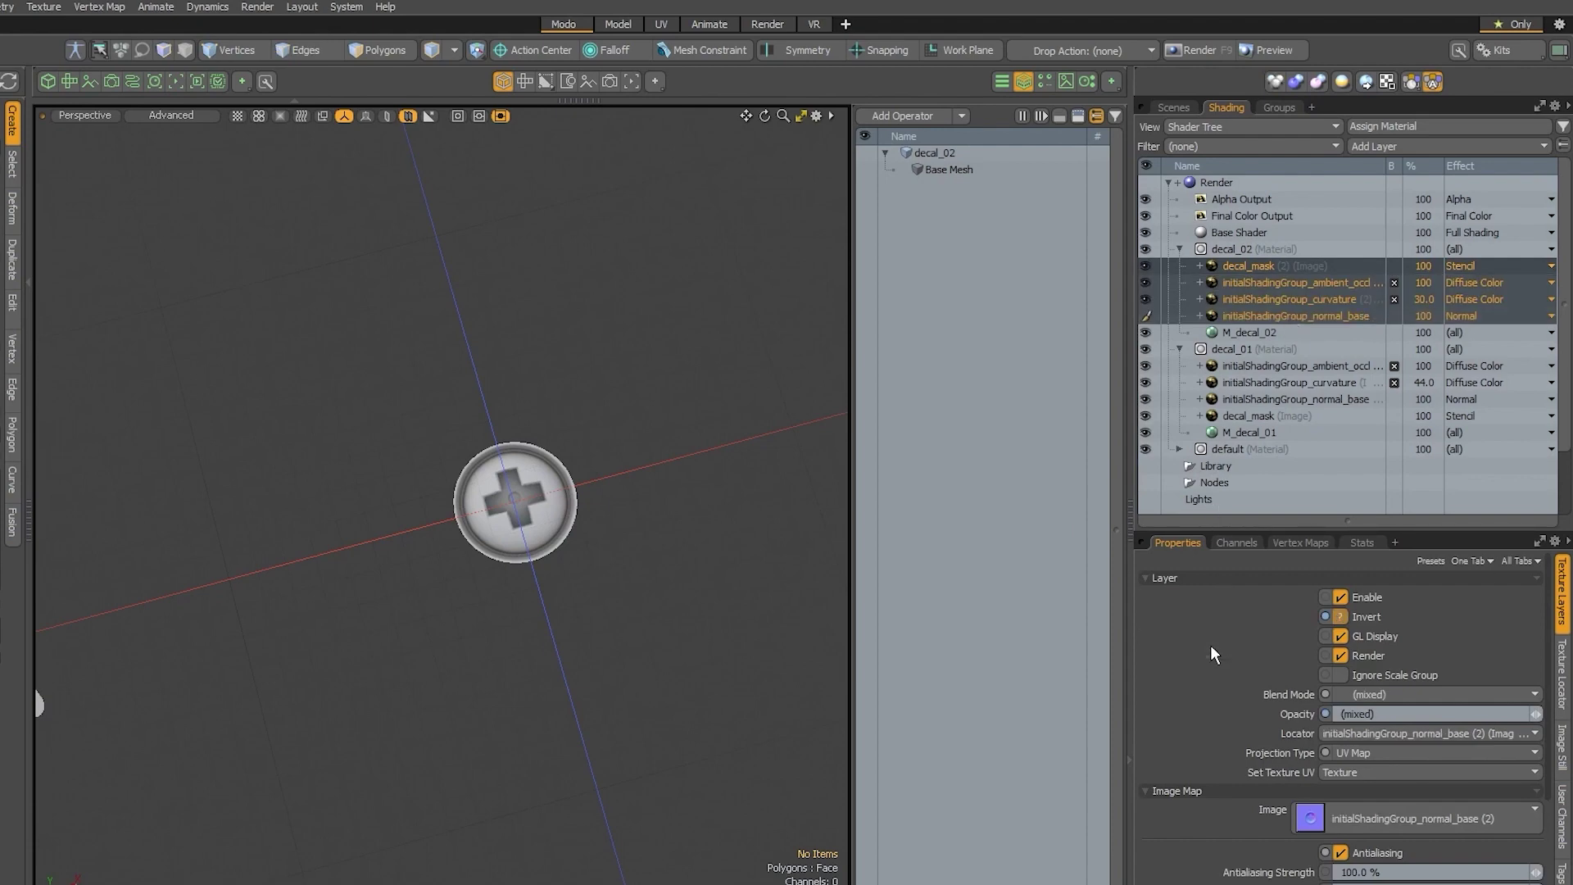
left_click(1563, 673)
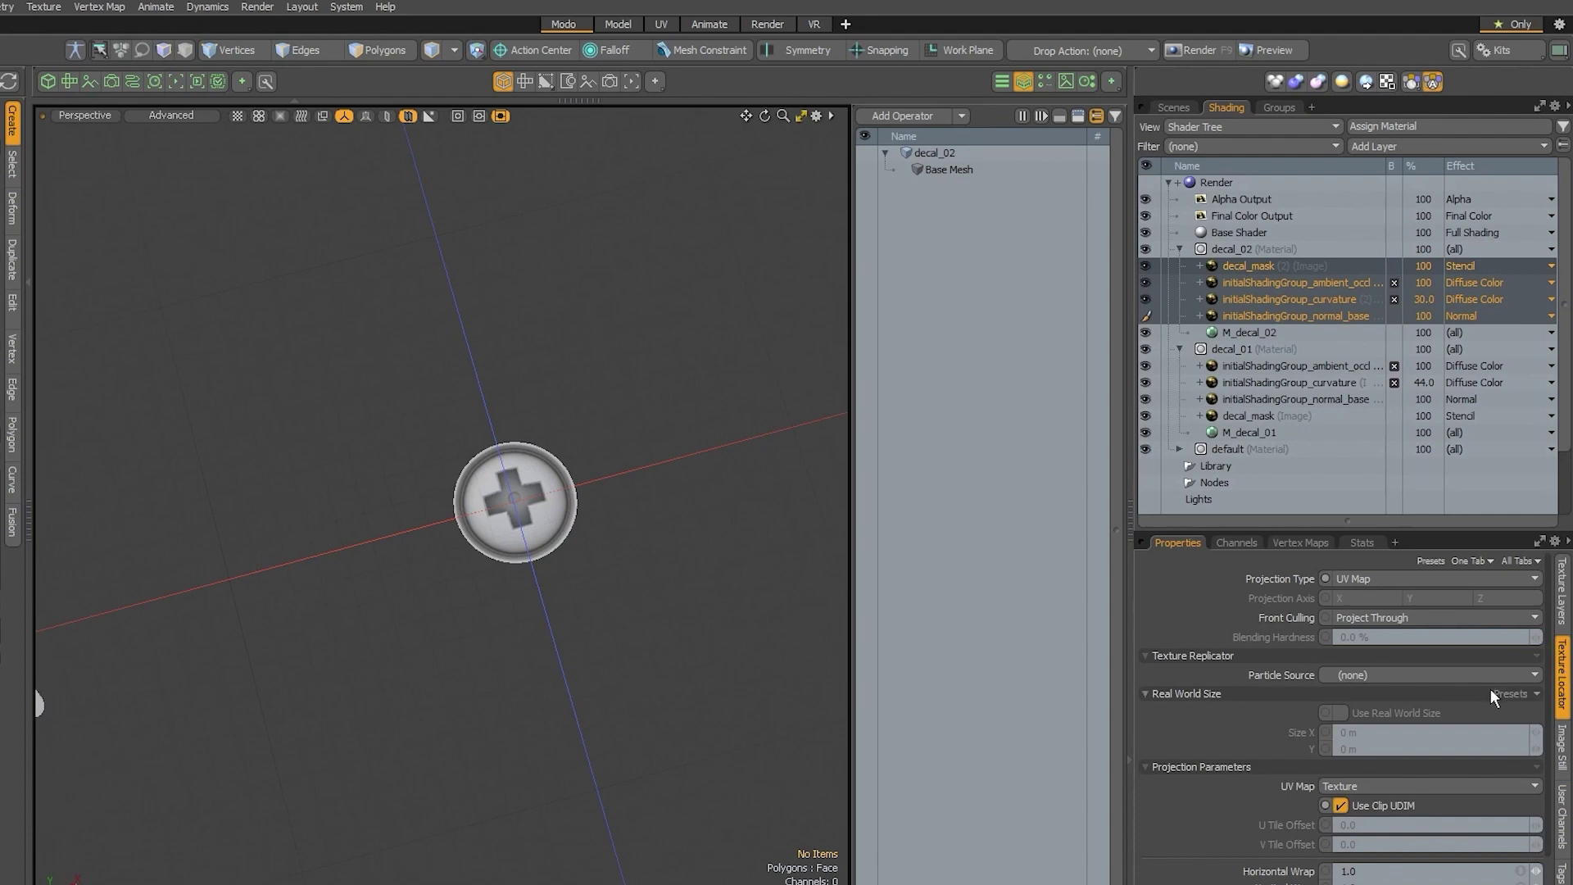
scroll(1281, 788, "down", 3)
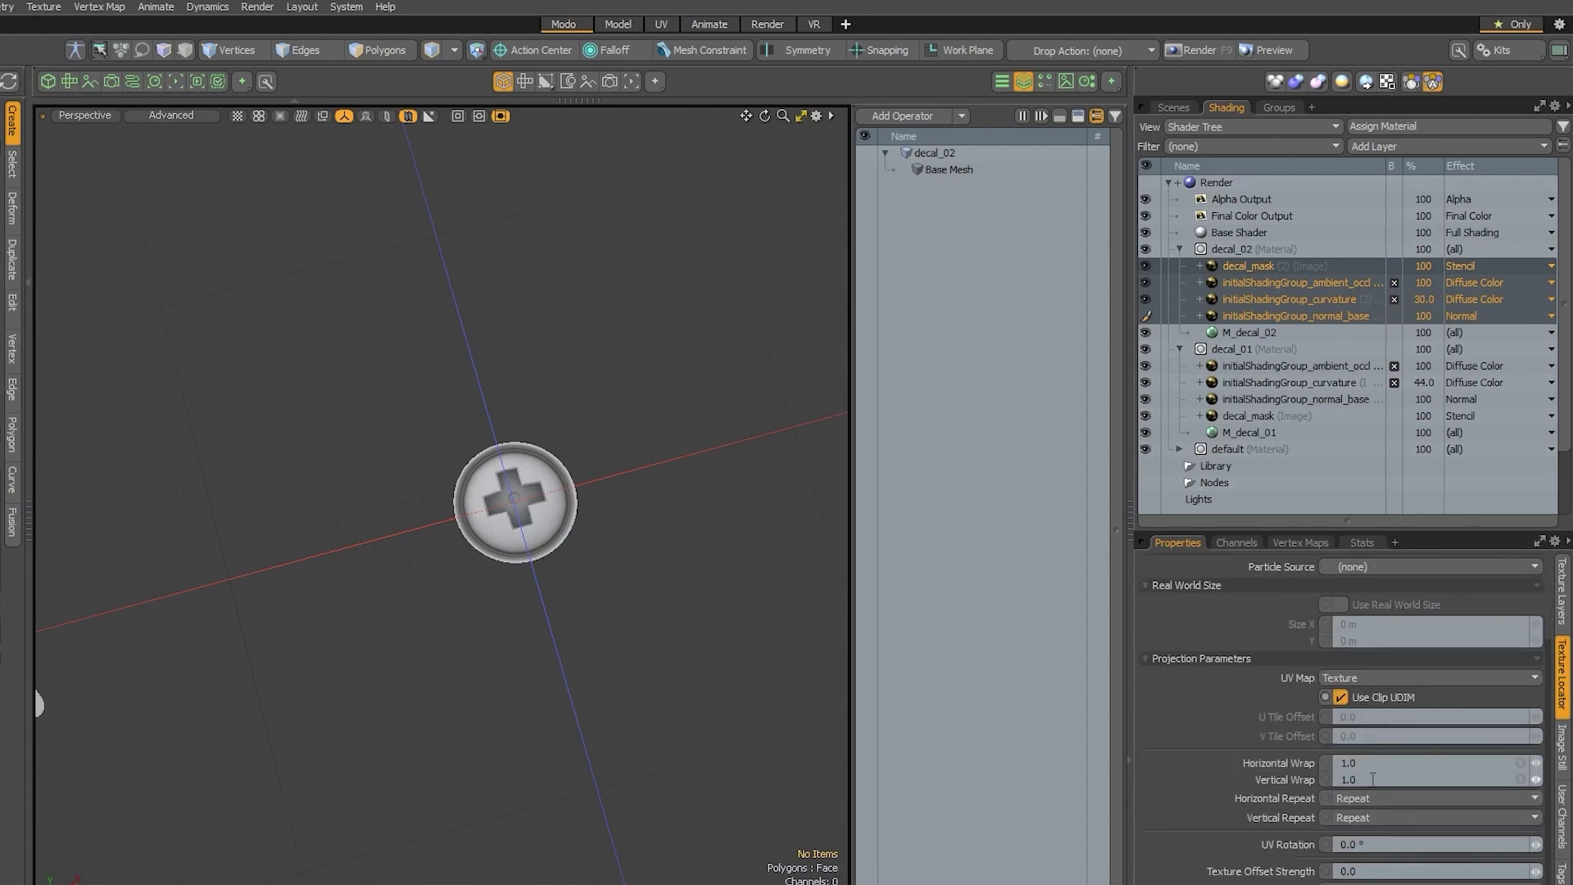
left_click(1429, 794)
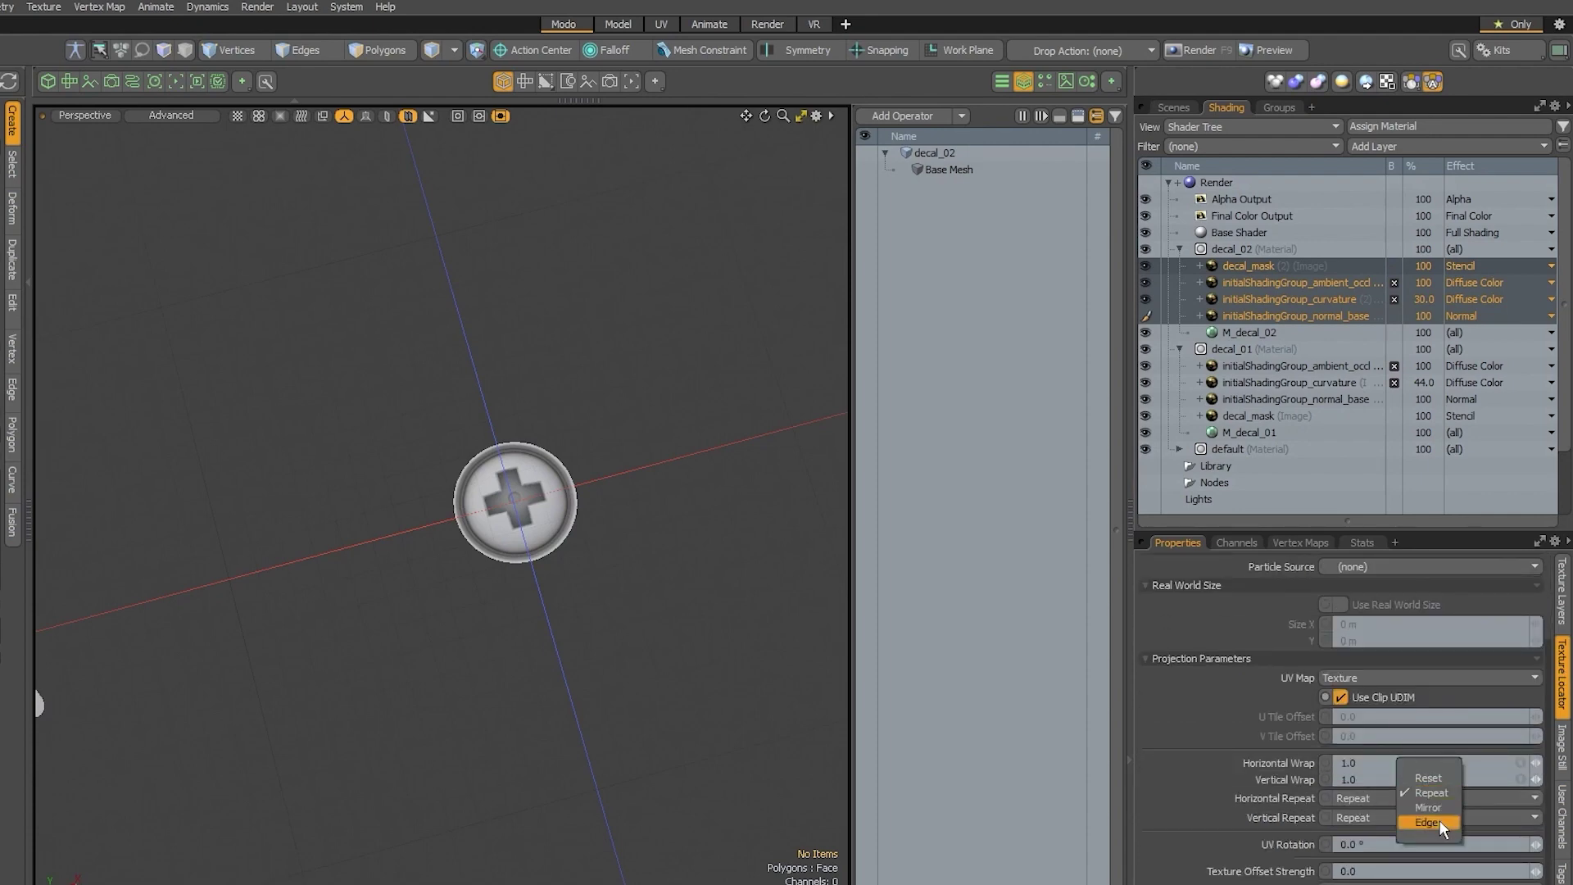
left_click(1441, 823)
left_click(1430, 818)
left_click(1436, 847)
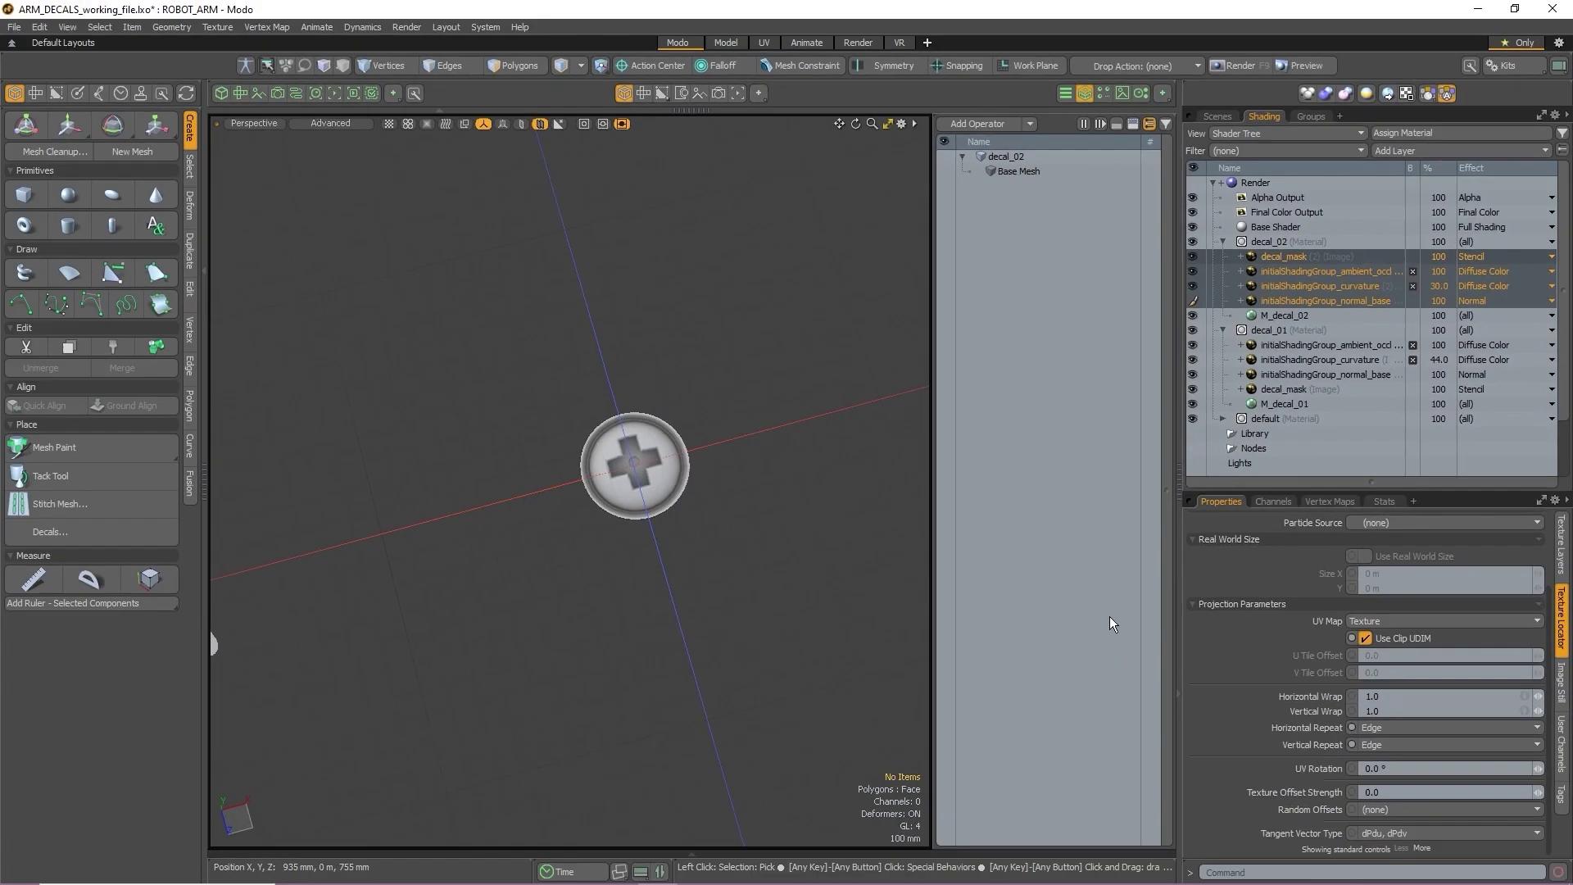
Move the decal_02 mesh item along X to about -1.38 m, next to the triangular decal
left_click_drag(860, 558, 826, 558, "alt")
left_click(1219, 116)
left_click(671, 473)
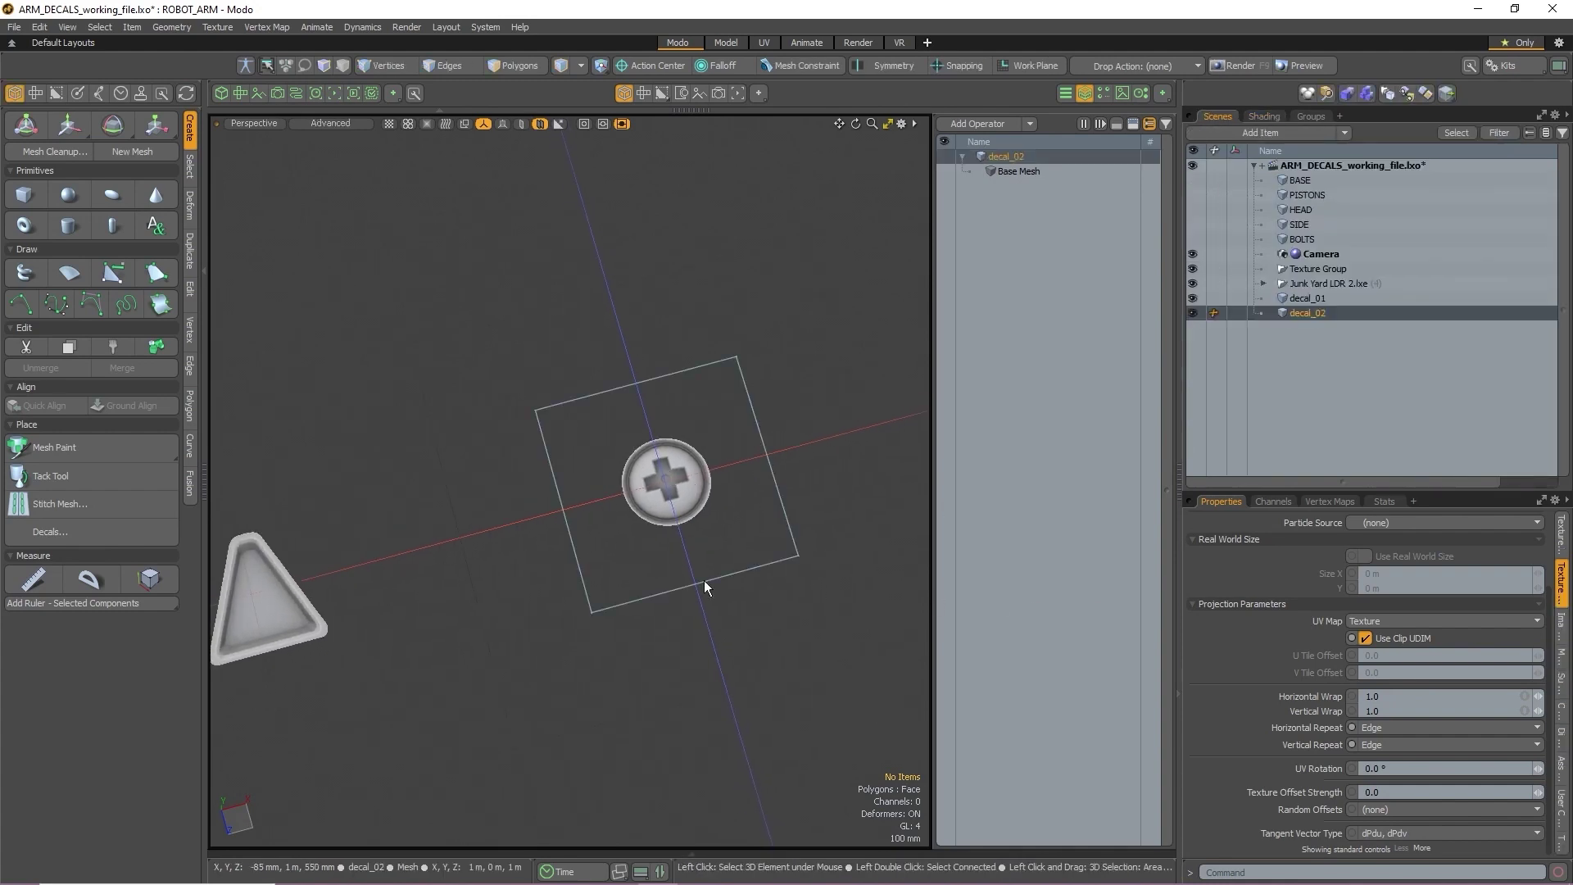
left_click_drag(757, 626, 694, 597, "ctrl+alt")
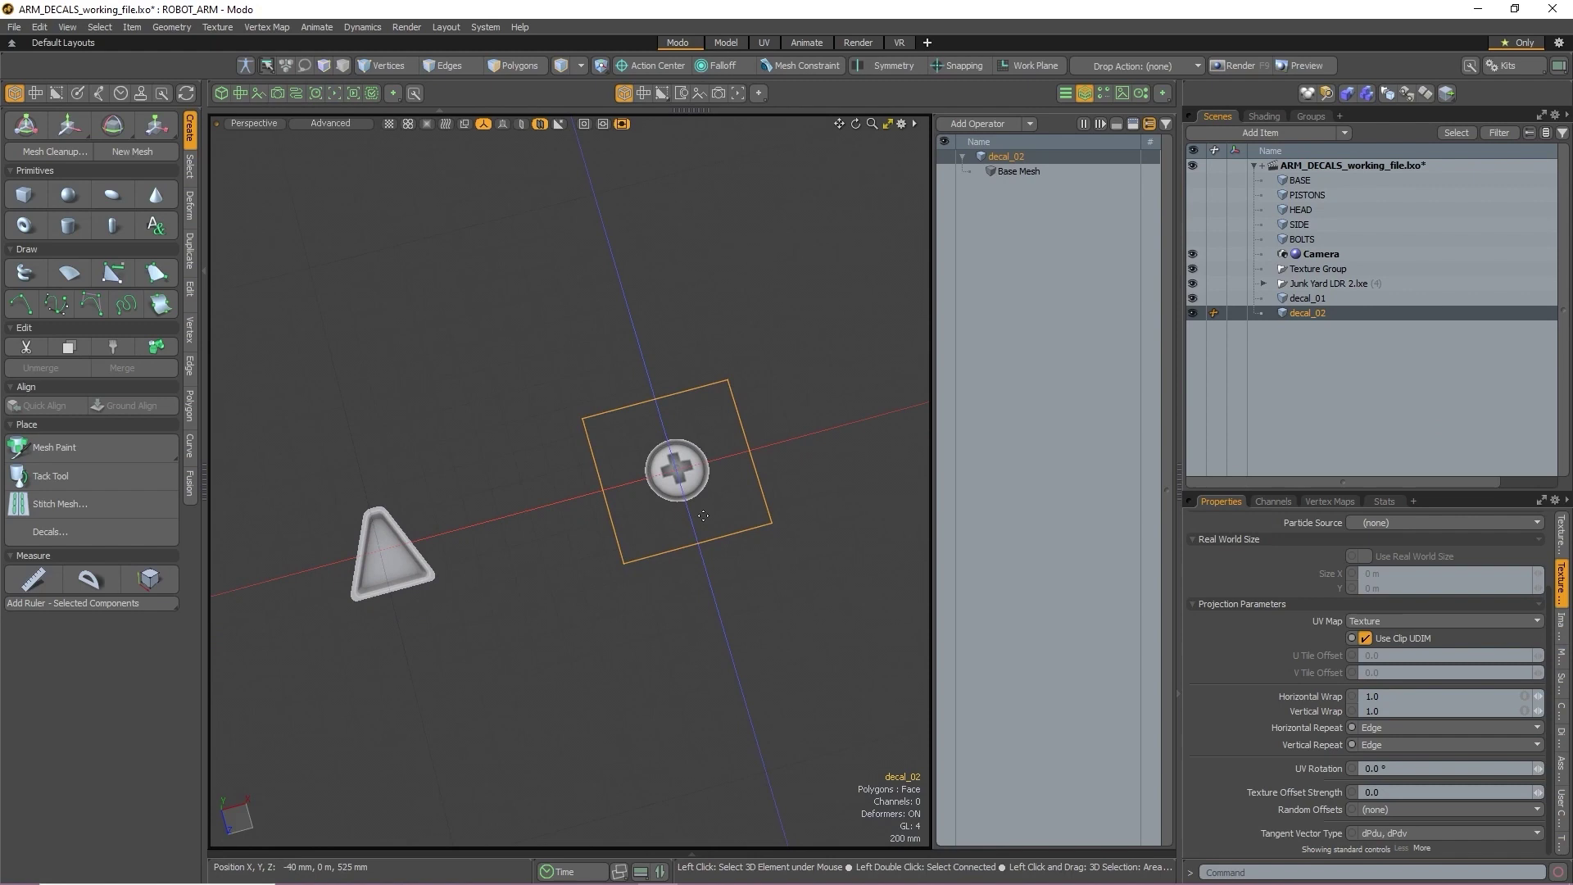
key("w")
left_click_drag(731, 463, 480, 566)
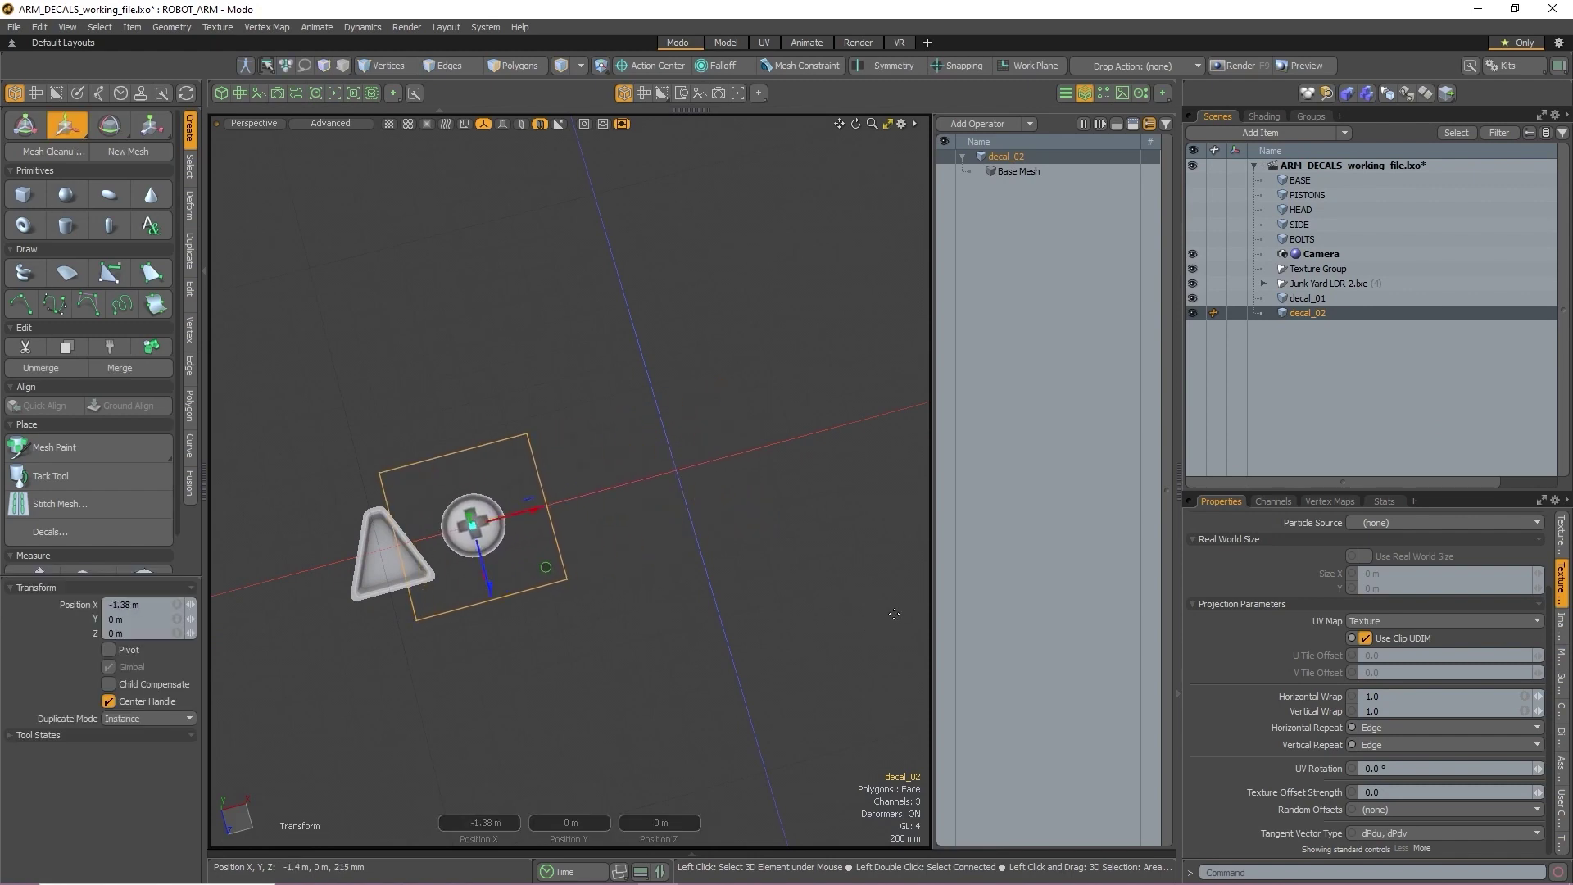
Make the BASE, PISTONS, HEAD, SIDE and BOLTS meshes visible and clear the item selection
left_click(1330, 237)
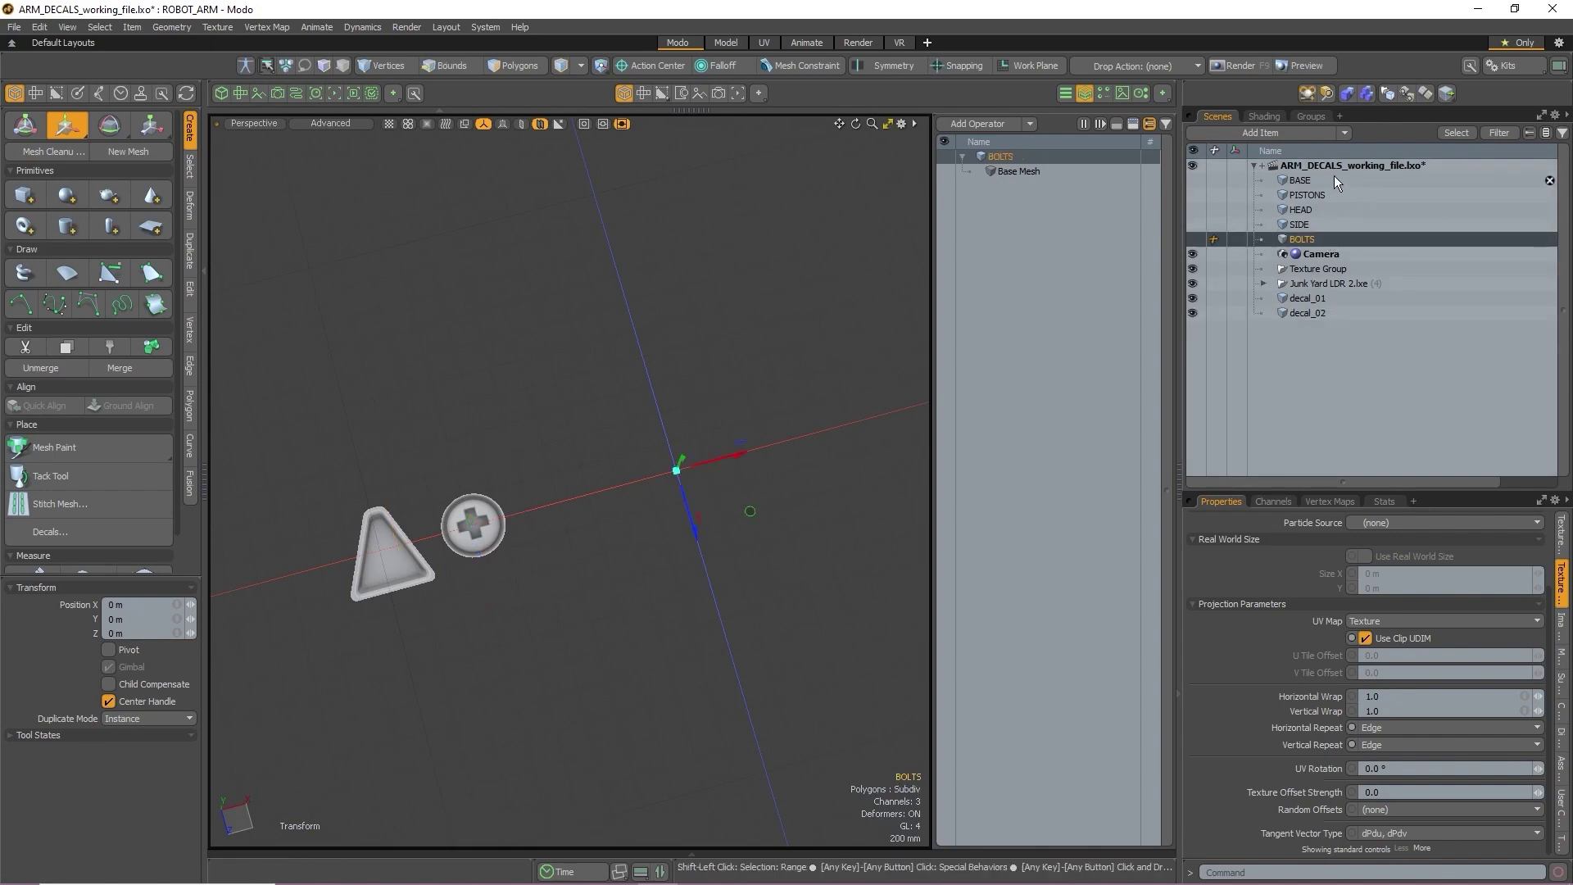
left_click(1334, 178, "shift")
left_click(1193, 182)
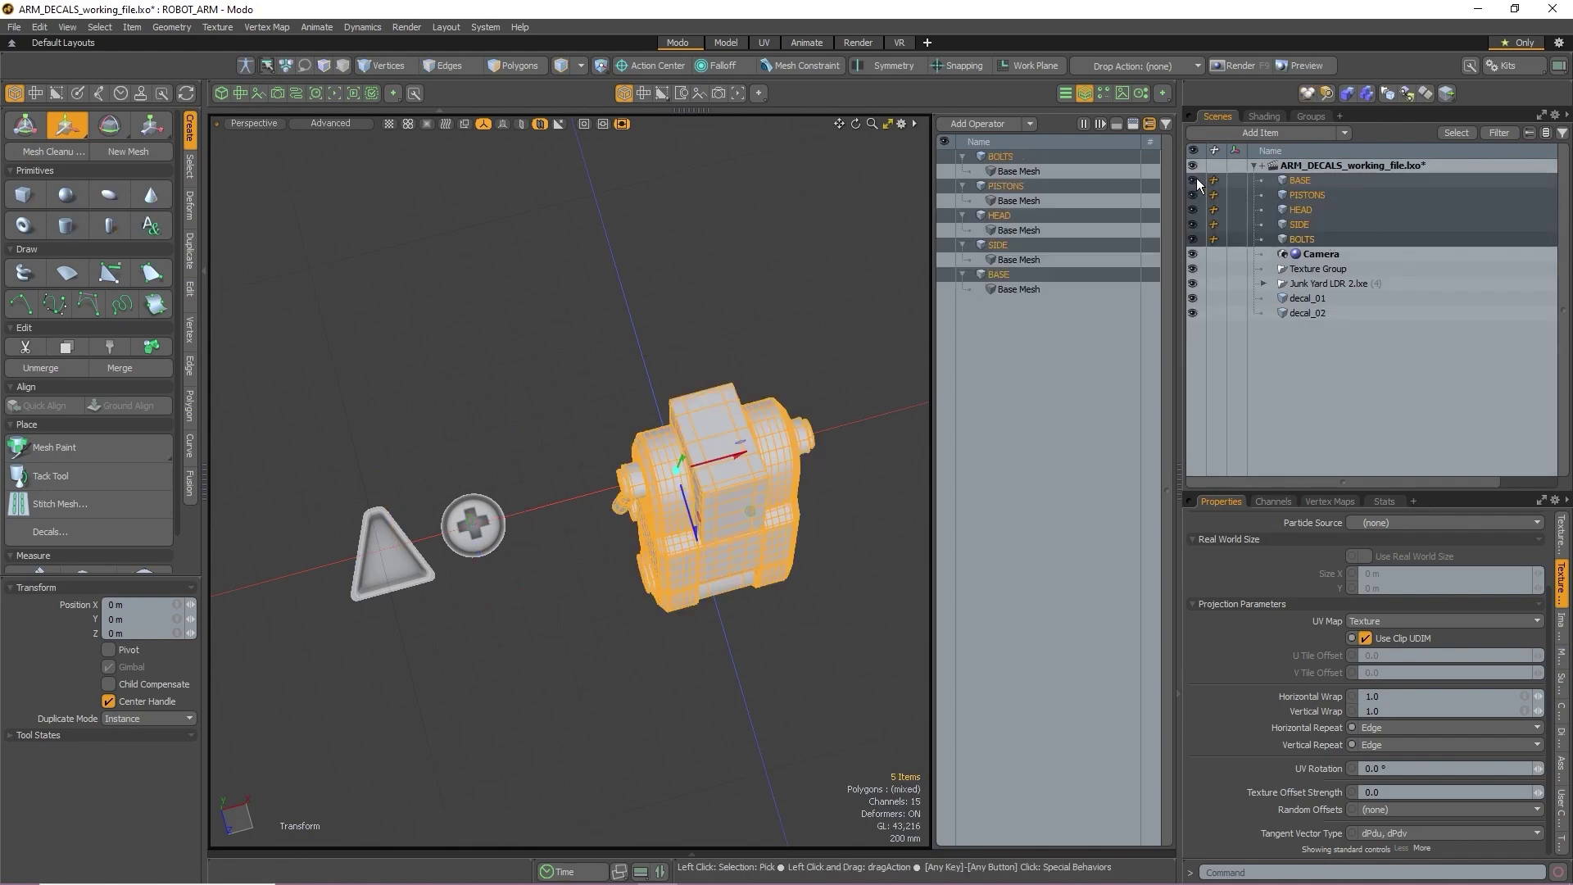
mouse_move(632, 615)
left_mouse_down("alt")
mouse_move(670, 584)
mouse_move(748, 622)
mouse_move(697, 615)
mouse_move(728, 616)
mouse_move(715, 605)
left_mouse_up("alt")
key("space")
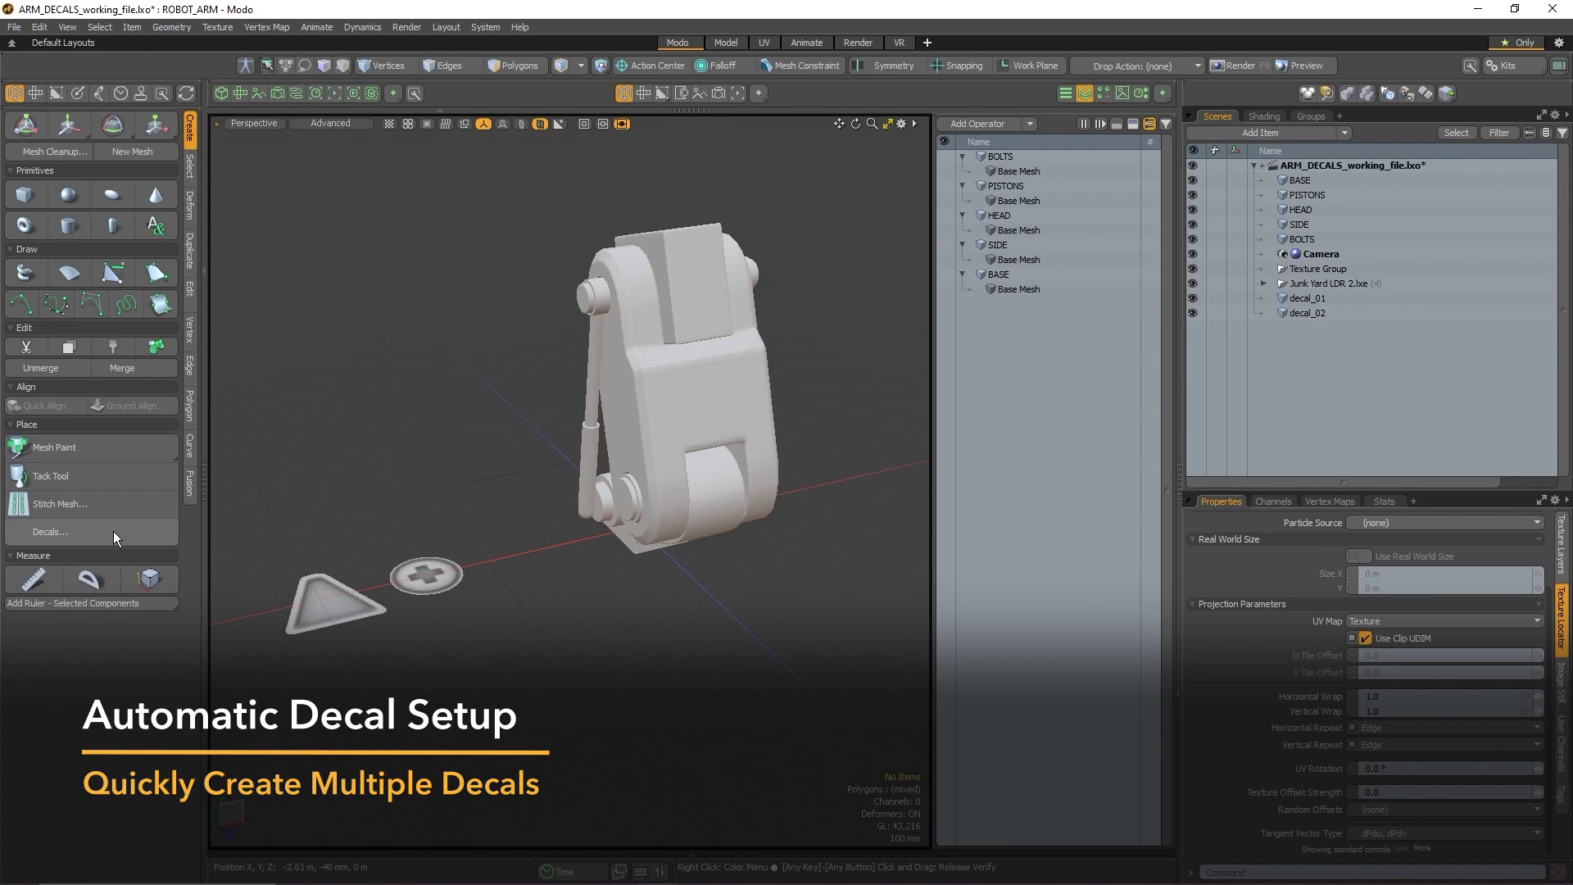
Run the automatic decal setup with SIDE as the target mesh and decal_02 as the scene decal
left_click(115, 534)
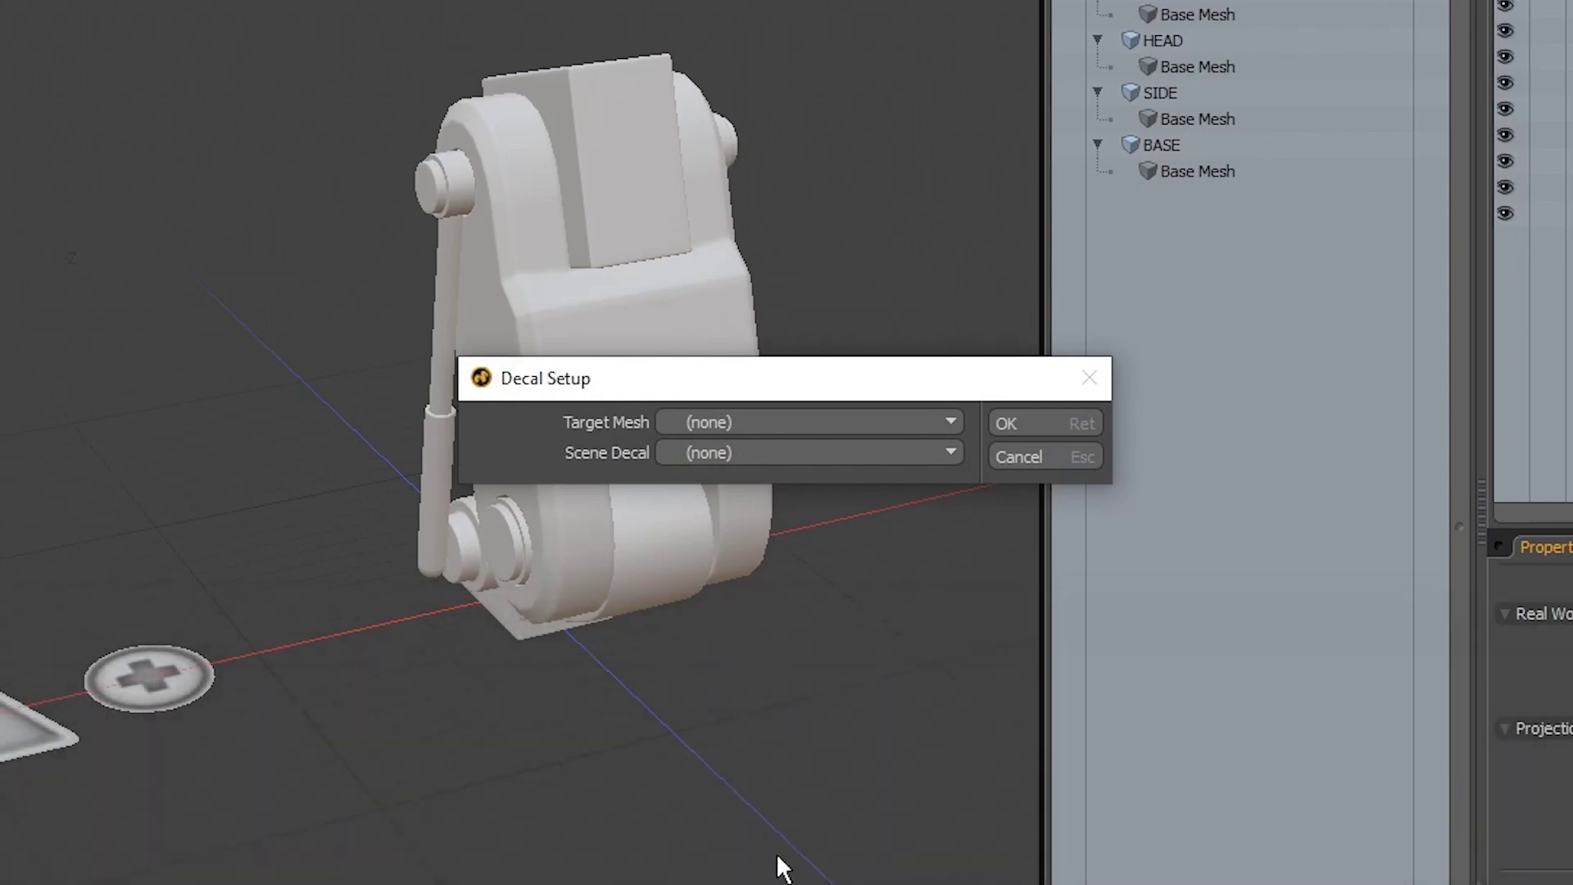
left_click(919, 416)
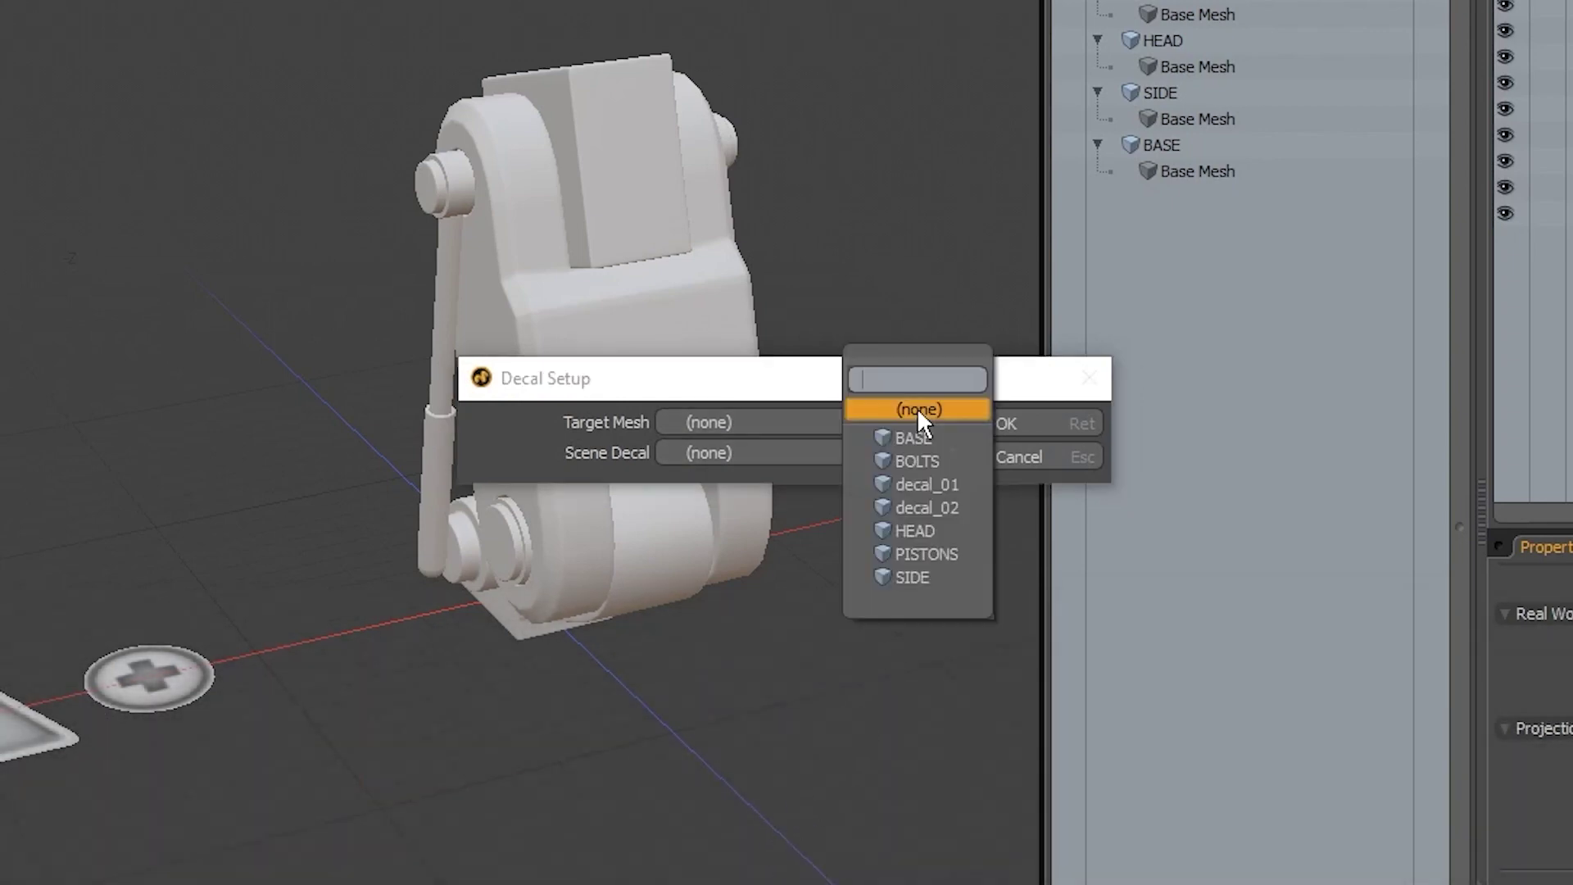
left_click(939, 578)
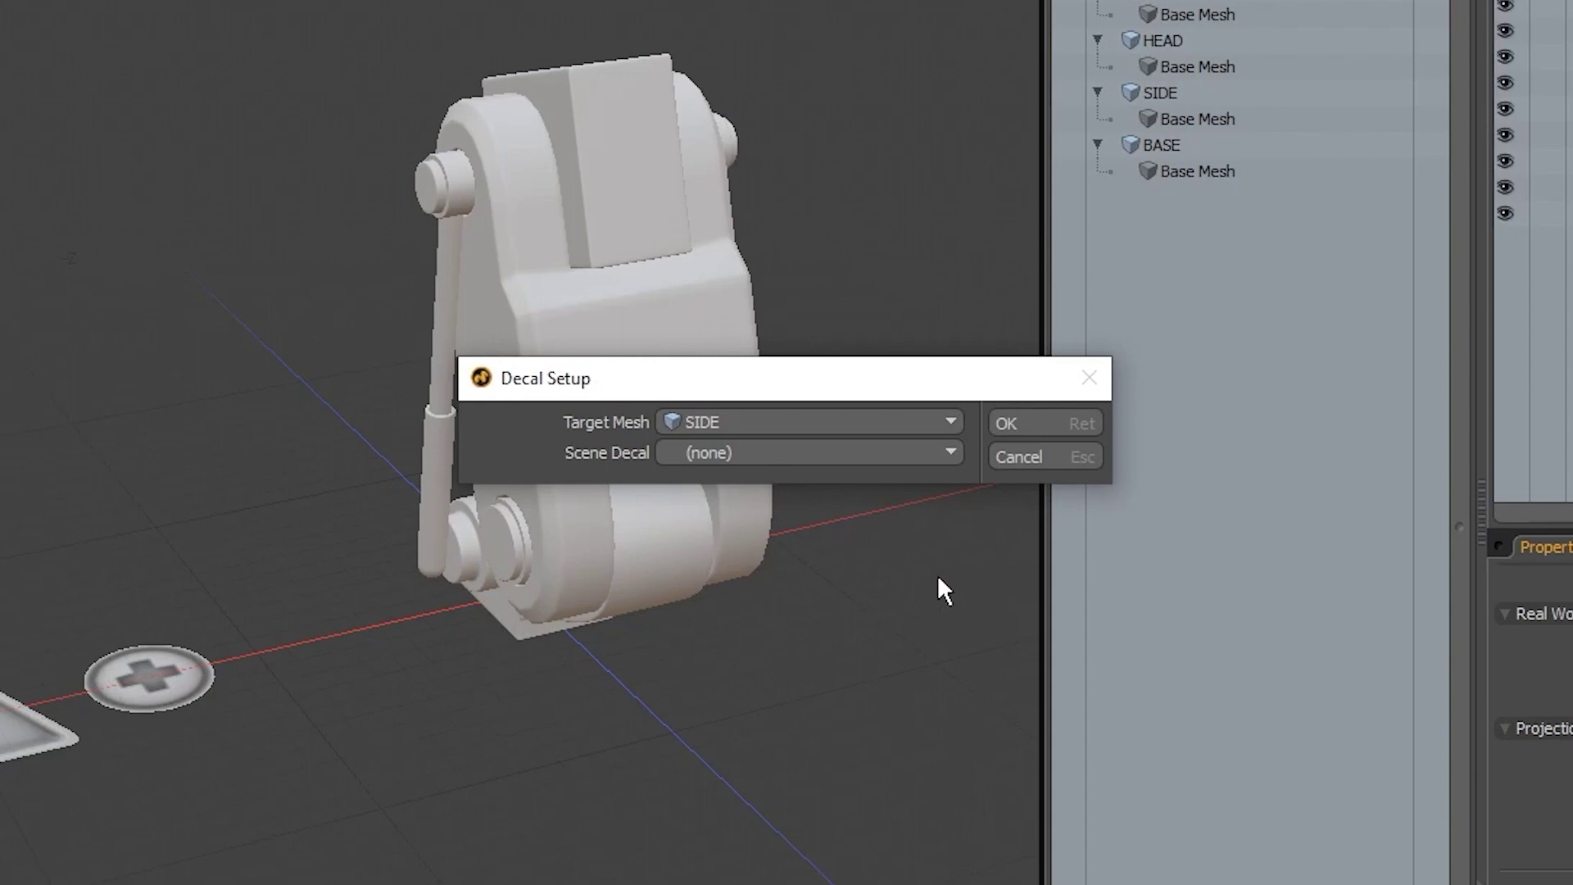
left_click(769, 450)
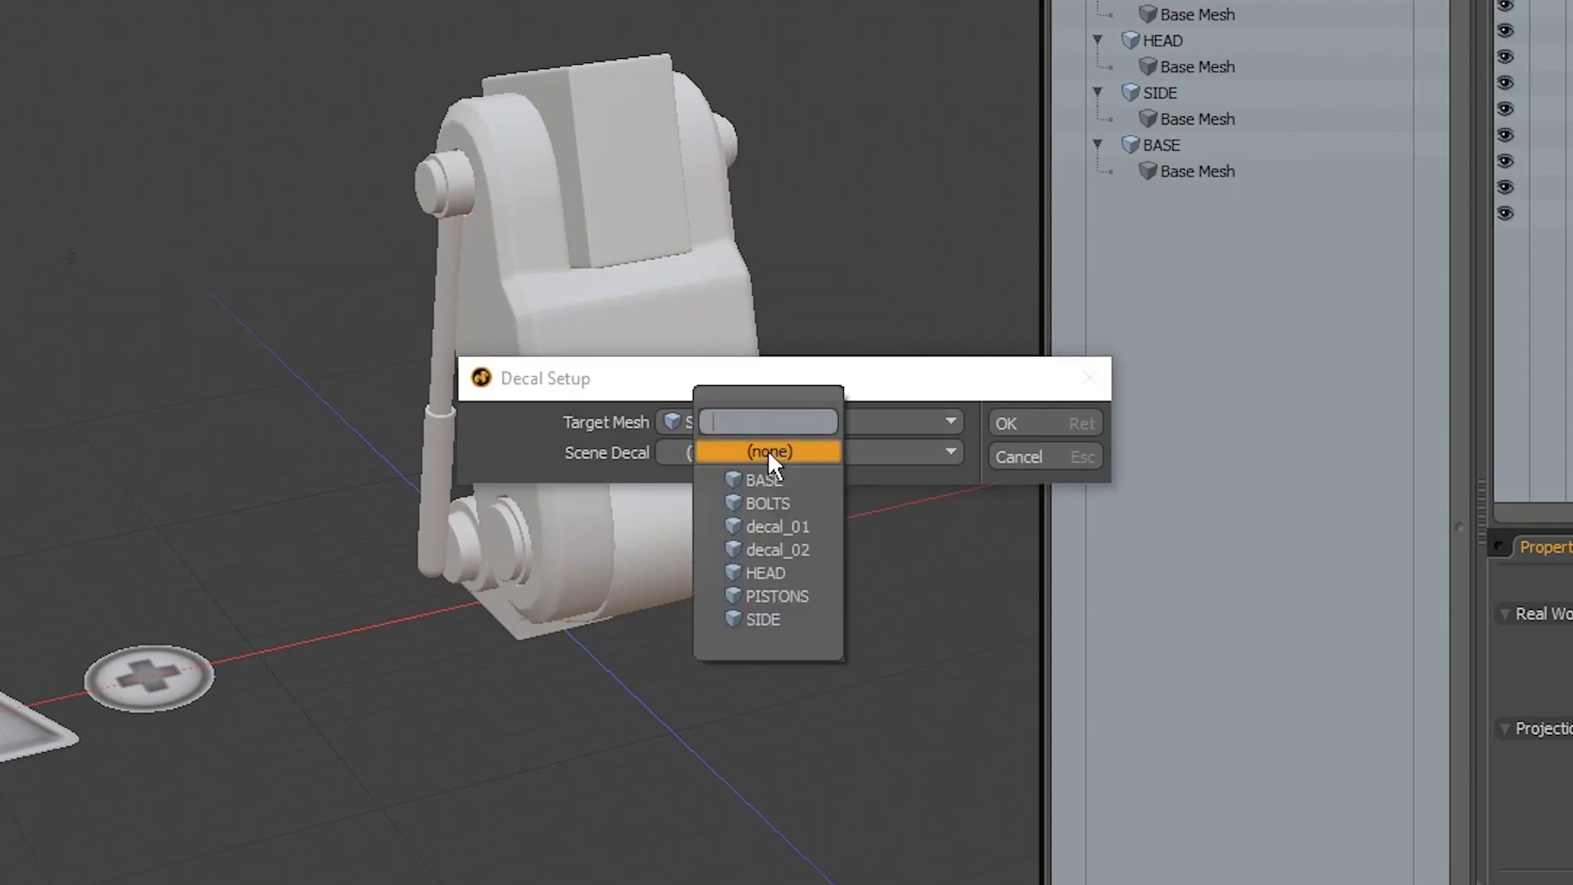
left_click(794, 549)
left_click(1066, 423)
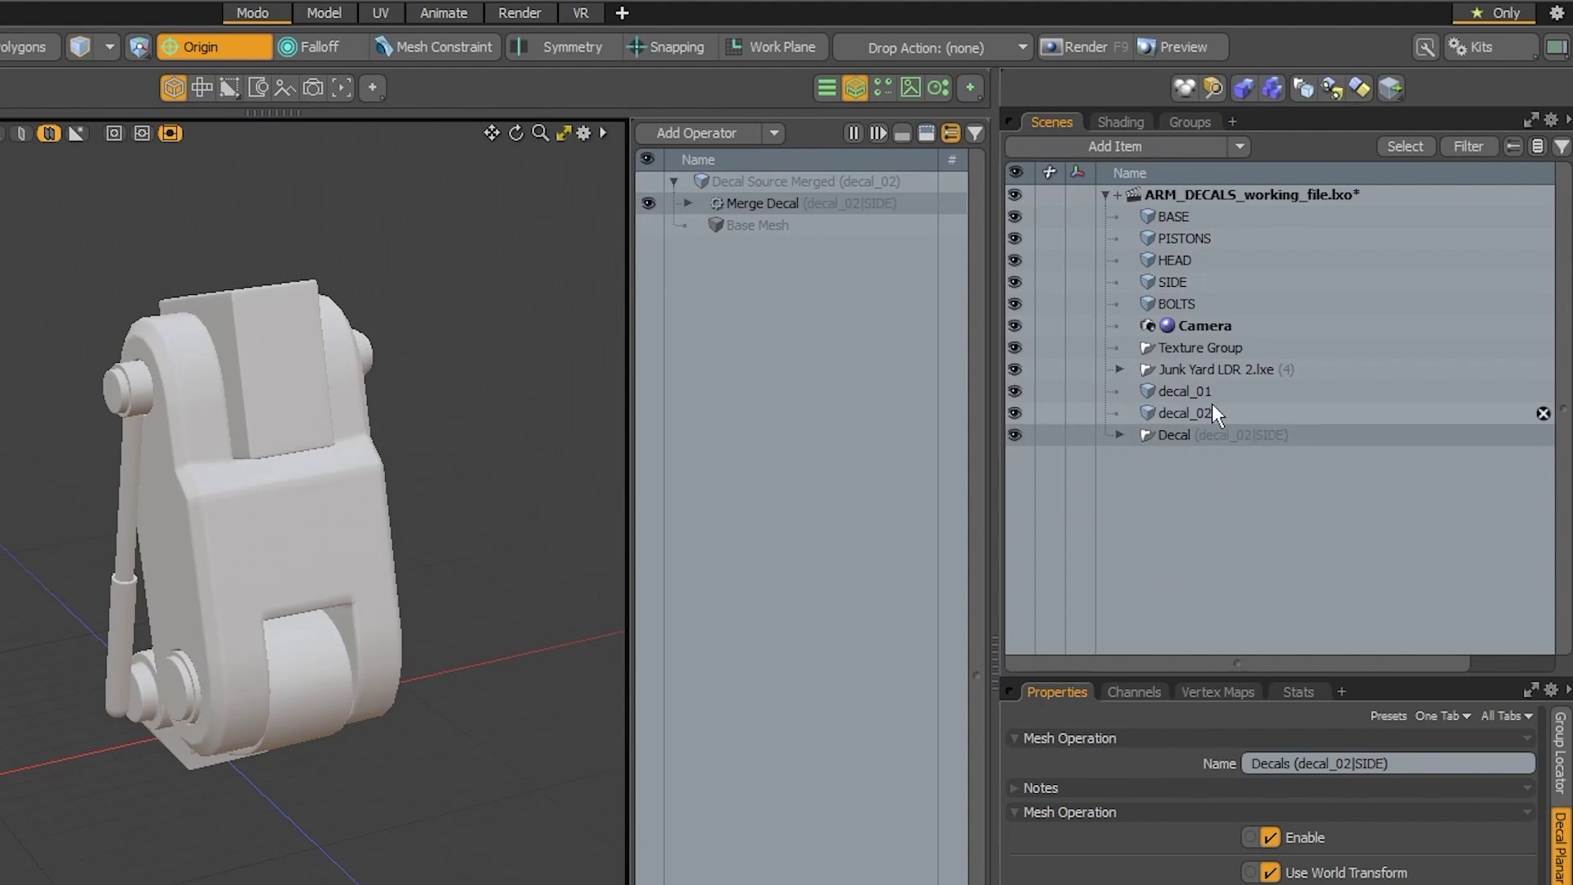
Expand the Decal group for decal_02 and inspect its Decal Mesh and Decal Source Merged items
left_click(1121, 433)
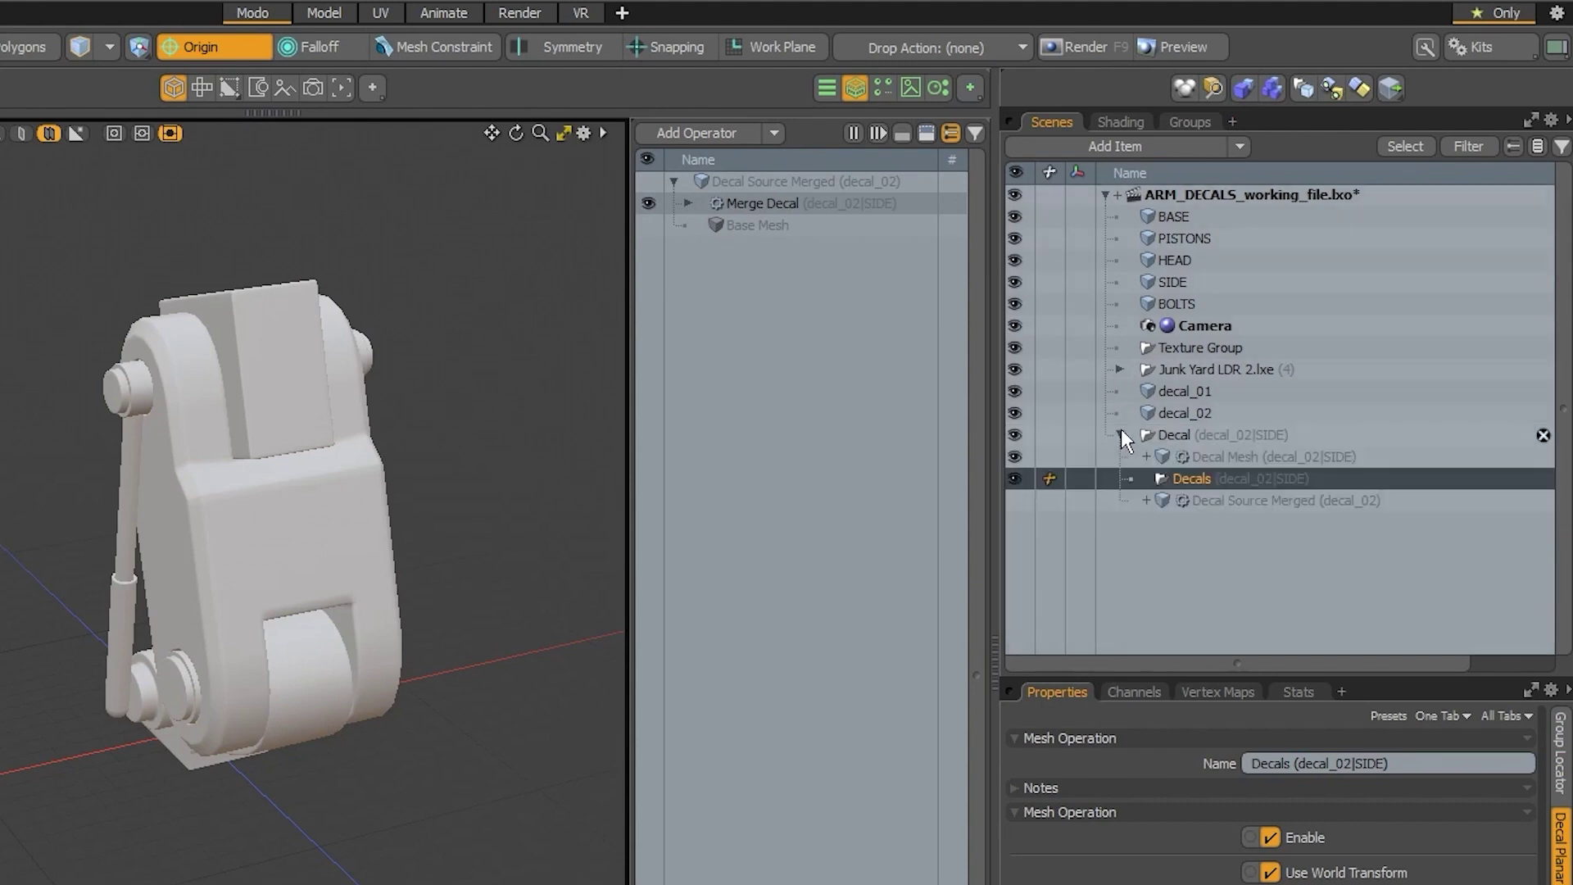
left_click(1329, 454)
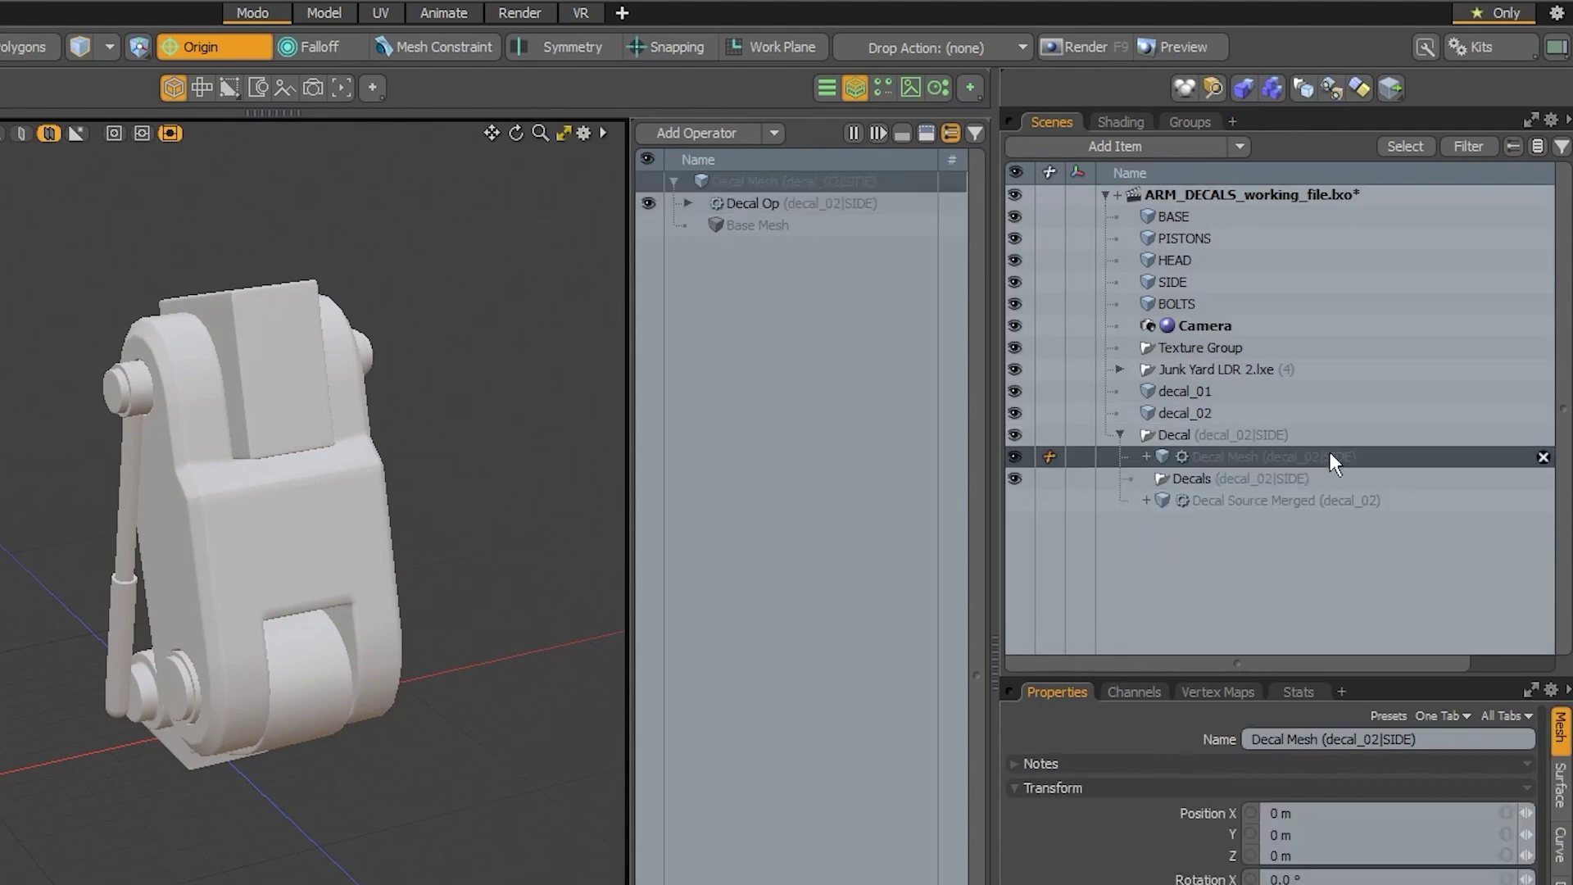
left_click(1339, 499)
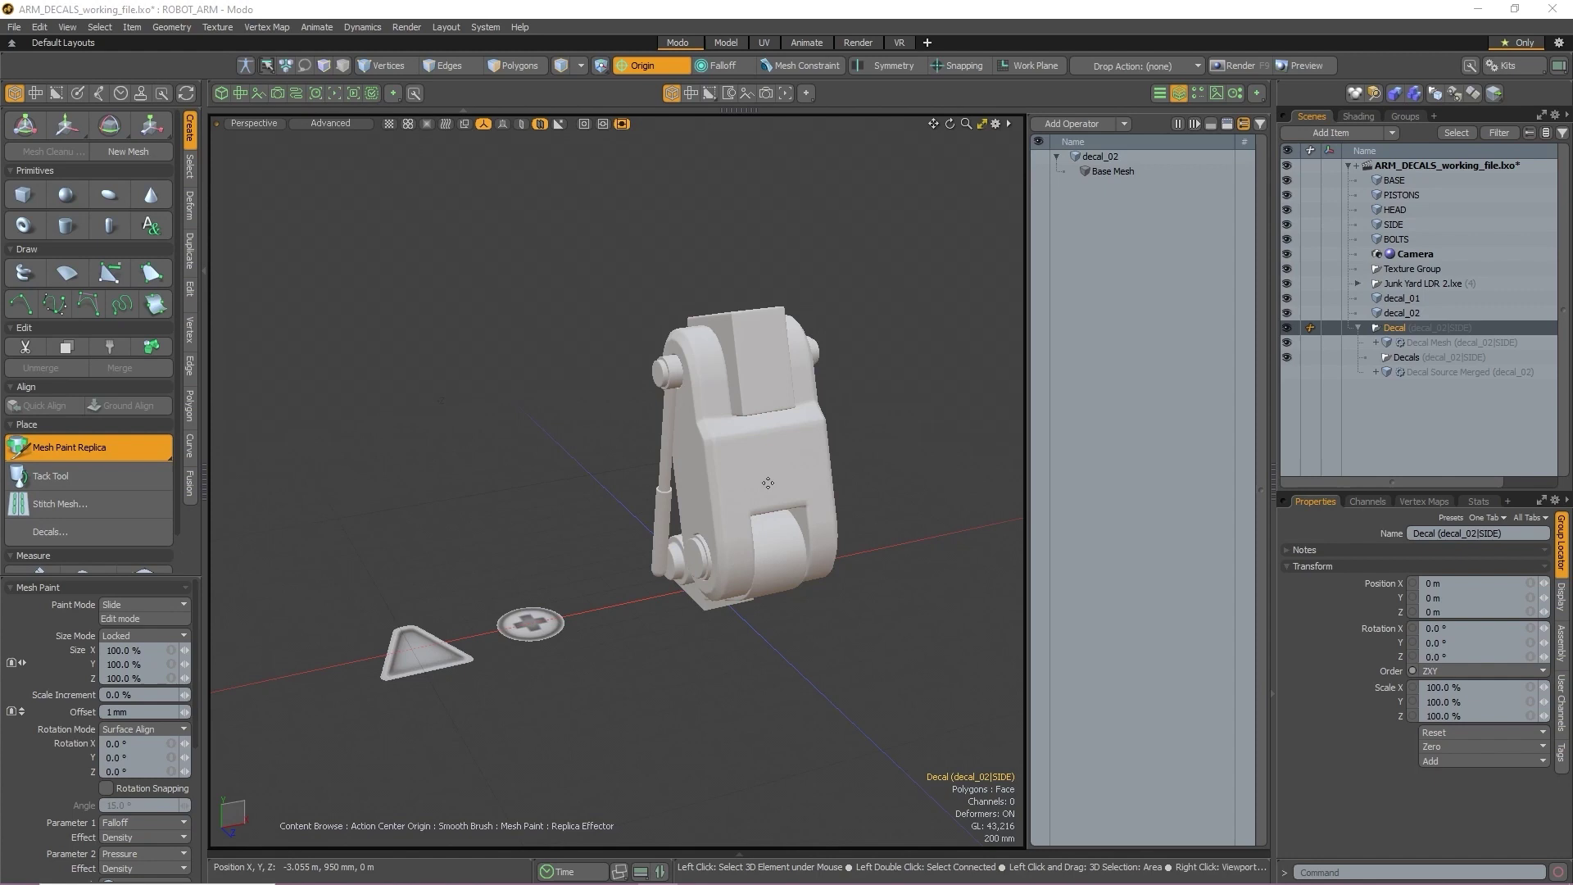
Paint three decal_02 screw replicas of different sizes on the SIDE mesh's front face, above the lower notch
left_click(800, 450)
right_click_drag(808, 451, 837, 504, "alt")
mouse_move(837, 504)
left_mouse_down("alt")
mouse_move(847, 457)
mouse_move(816, 495)
left_mouse_up("alt")
right_click_drag(816, 494, 816, 495, "alt")
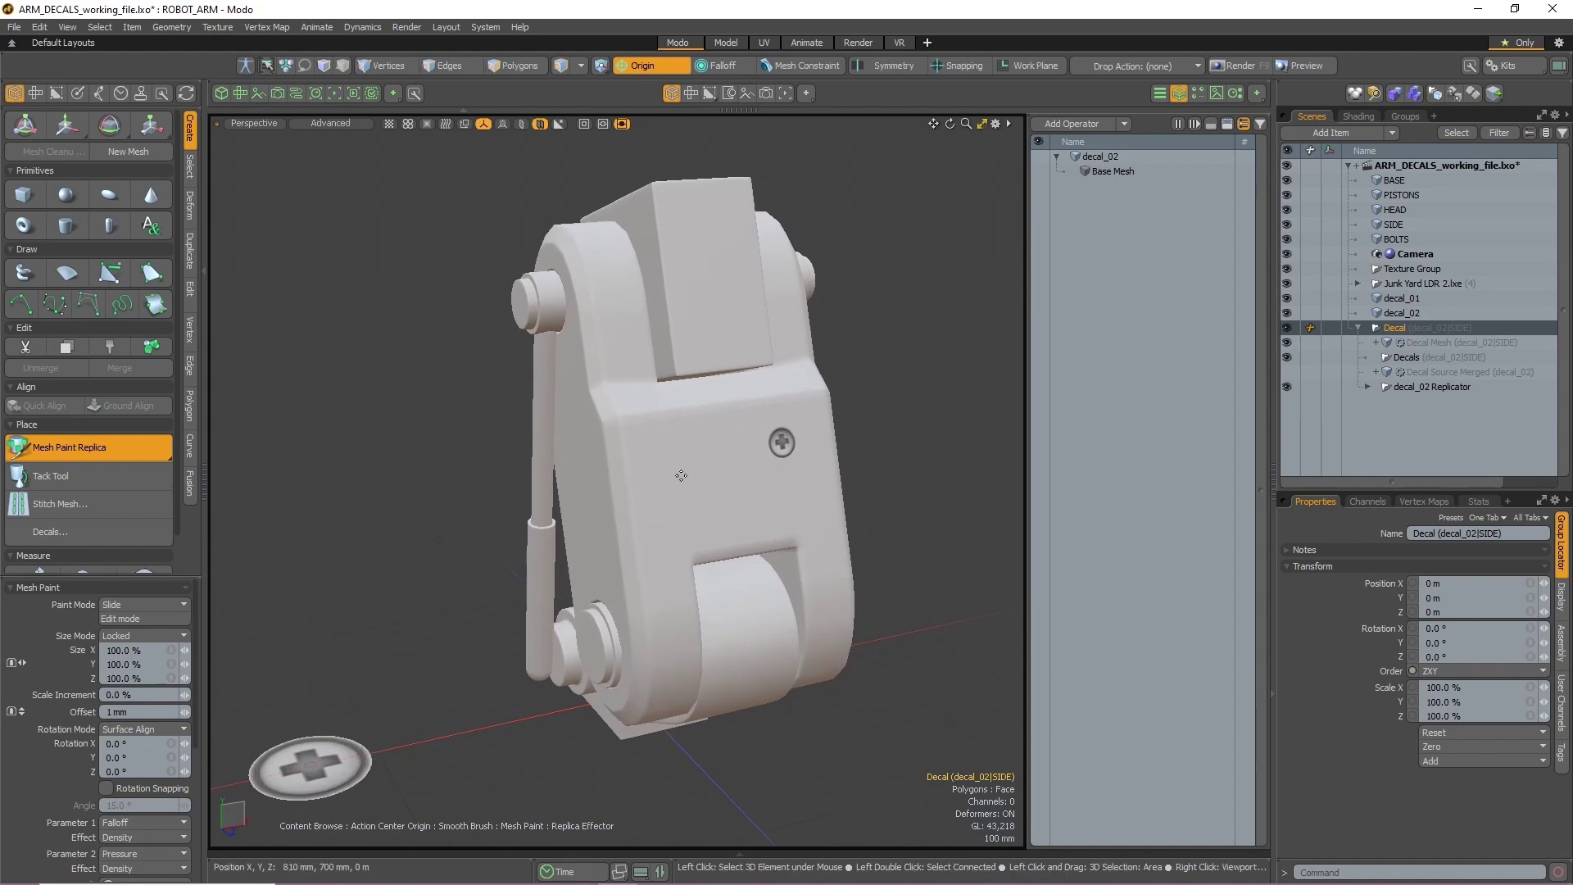
right_click_drag(681, 477, 724, 485)
left_click(655, 450)
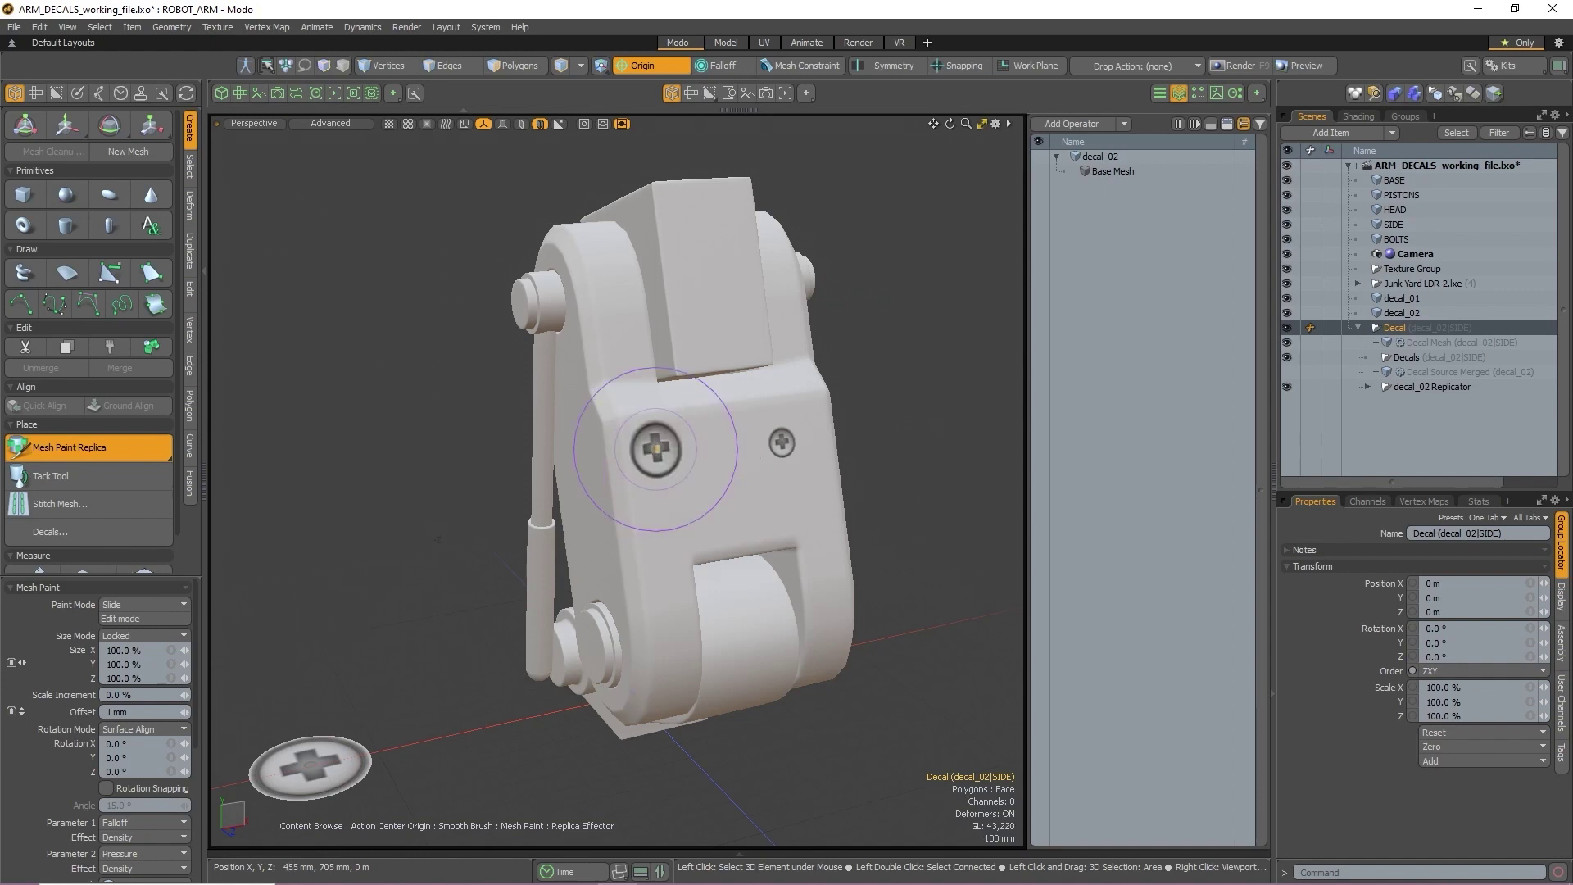
right_click_drag(760, 492, 693, 486)
left_click_drag(721, 508, 726, 516)
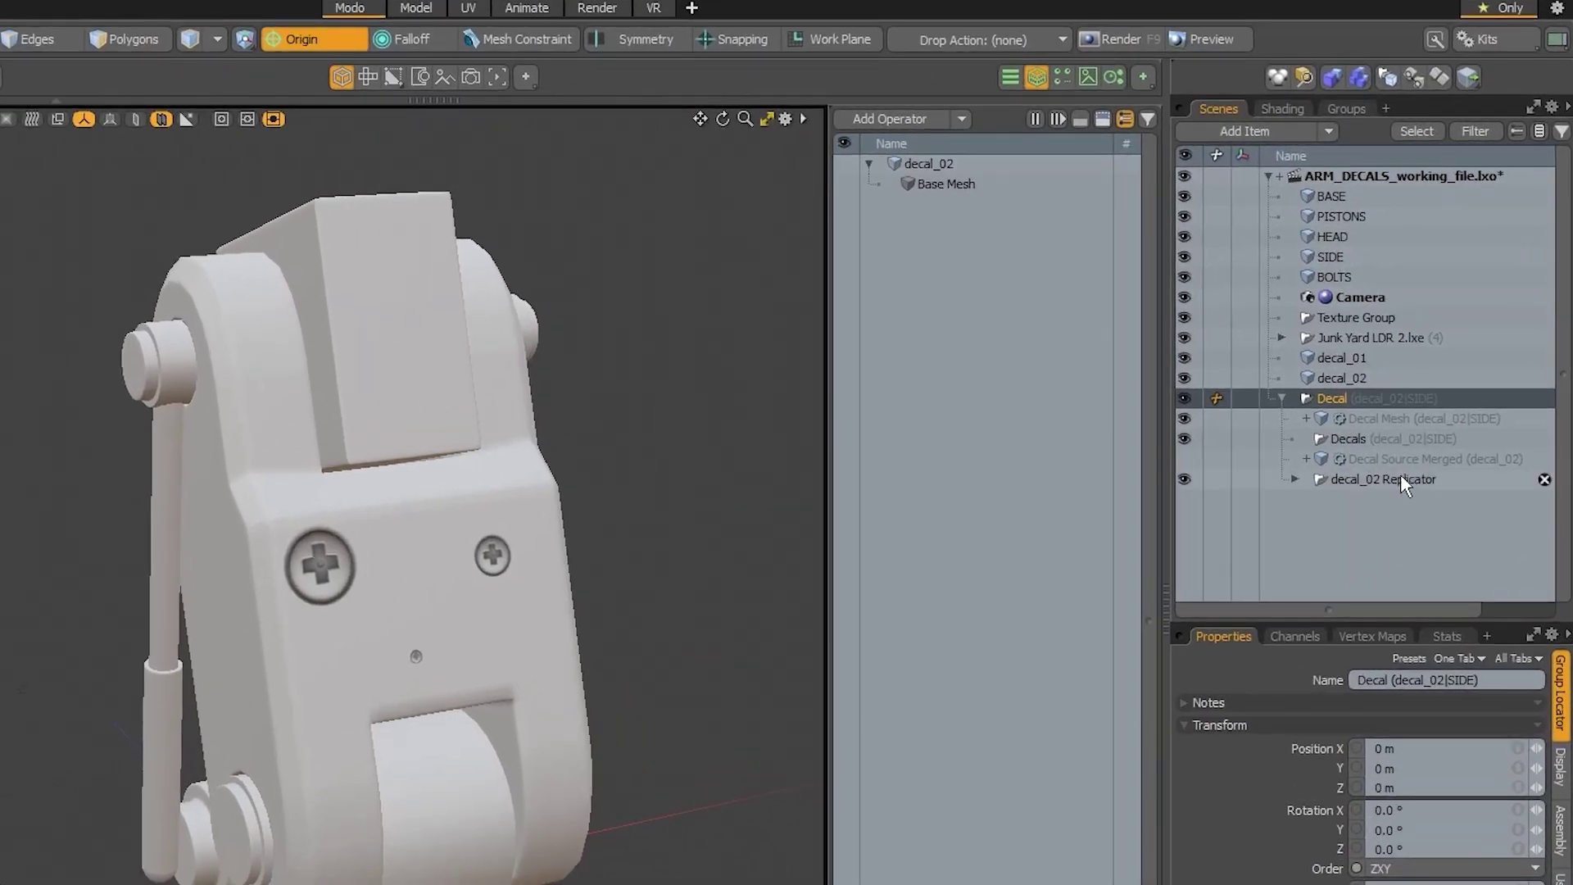
Expand the decal_02 Replicator group and inspect its replicator and point cloud items
left_click(1295, 480)
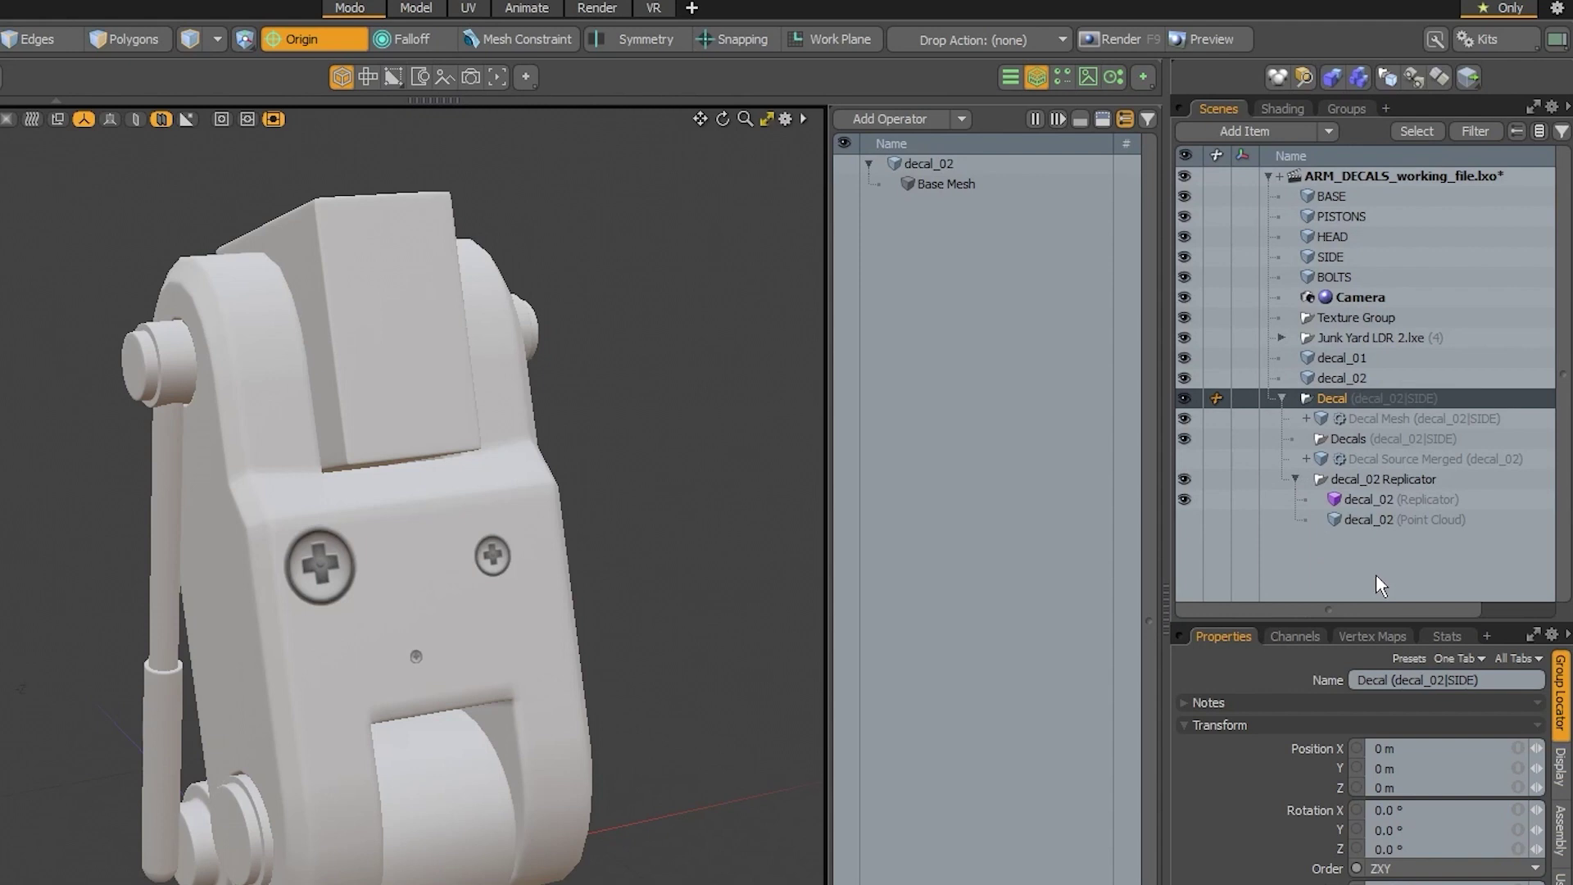
left_click(1430, 505)
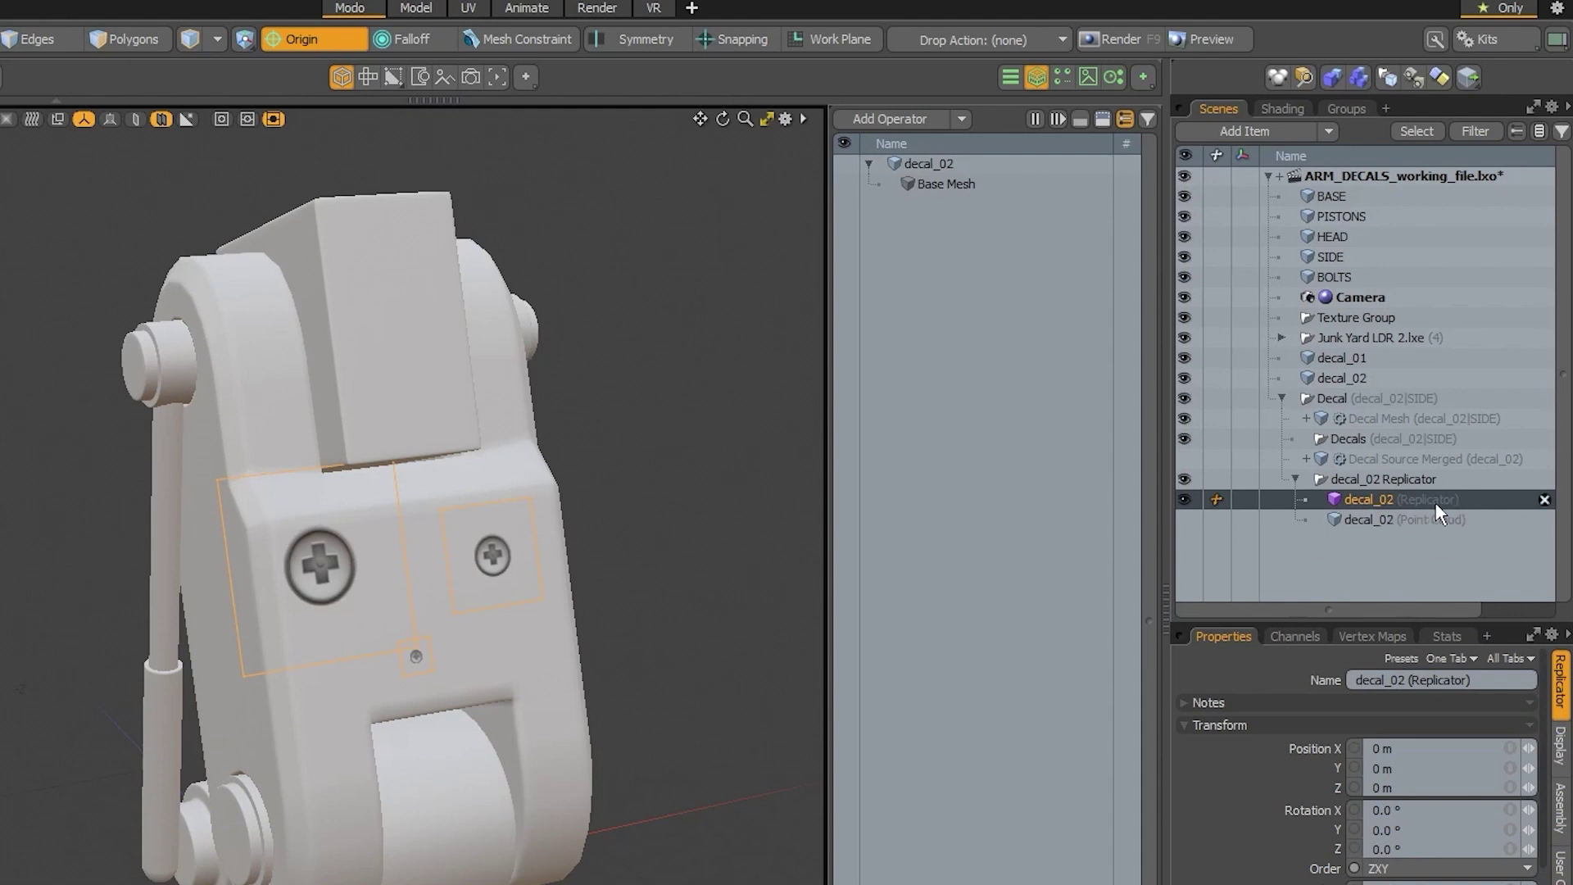
left_click(1434, 520)
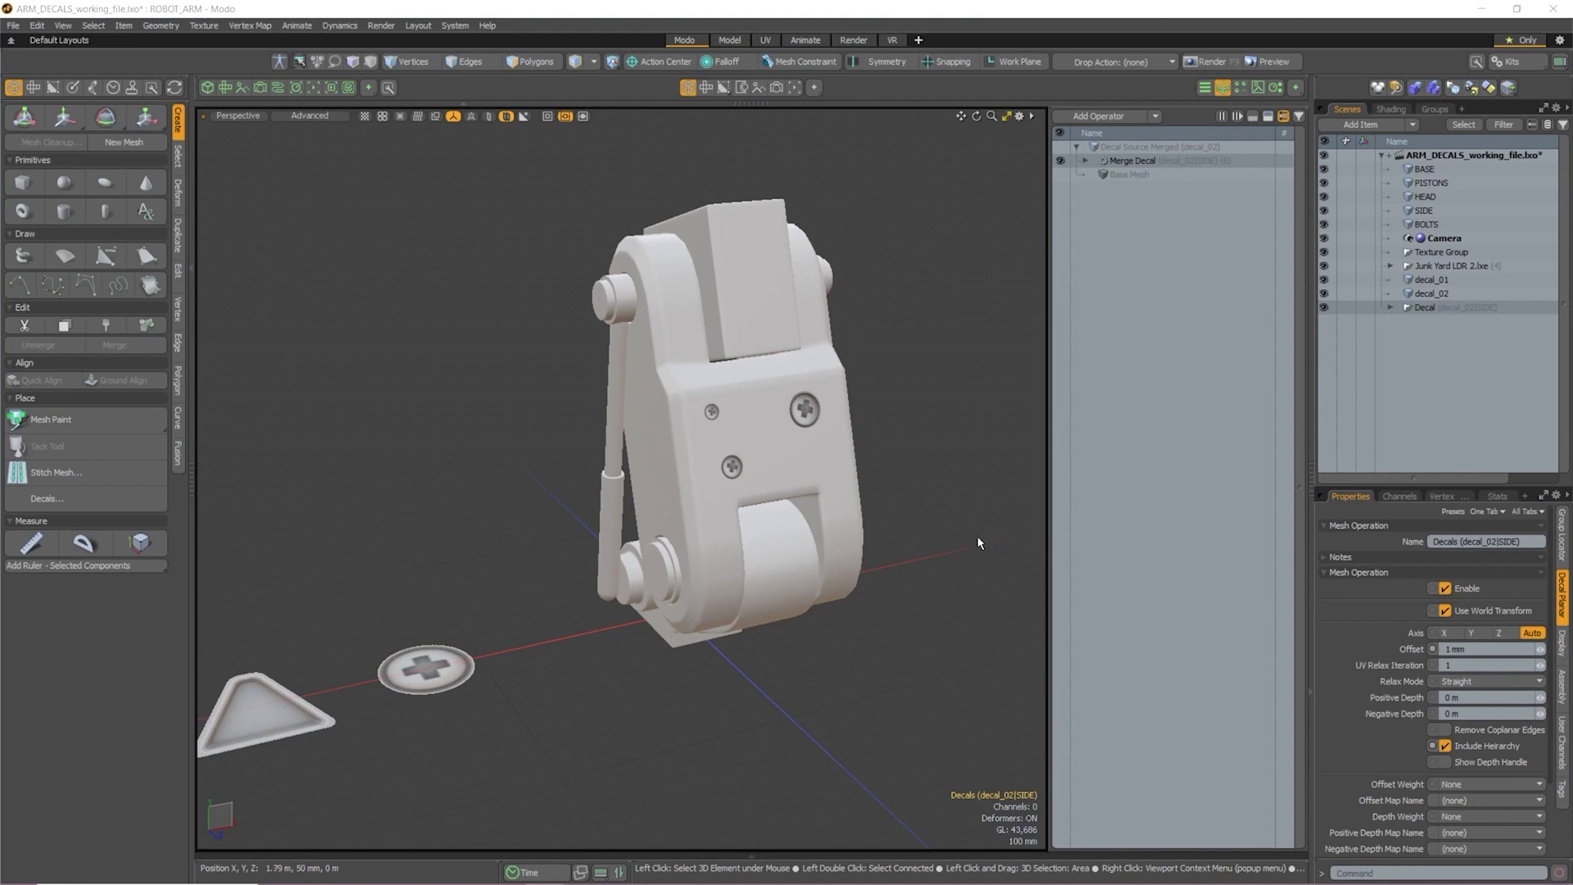
Set up decal_01 as the scene decal on target mesh SIDE and paint one triangular replica between the screws
scroll(920, 498, "up", 2)
left_click_drag(863, 463, 911, 523, "alt+shift")
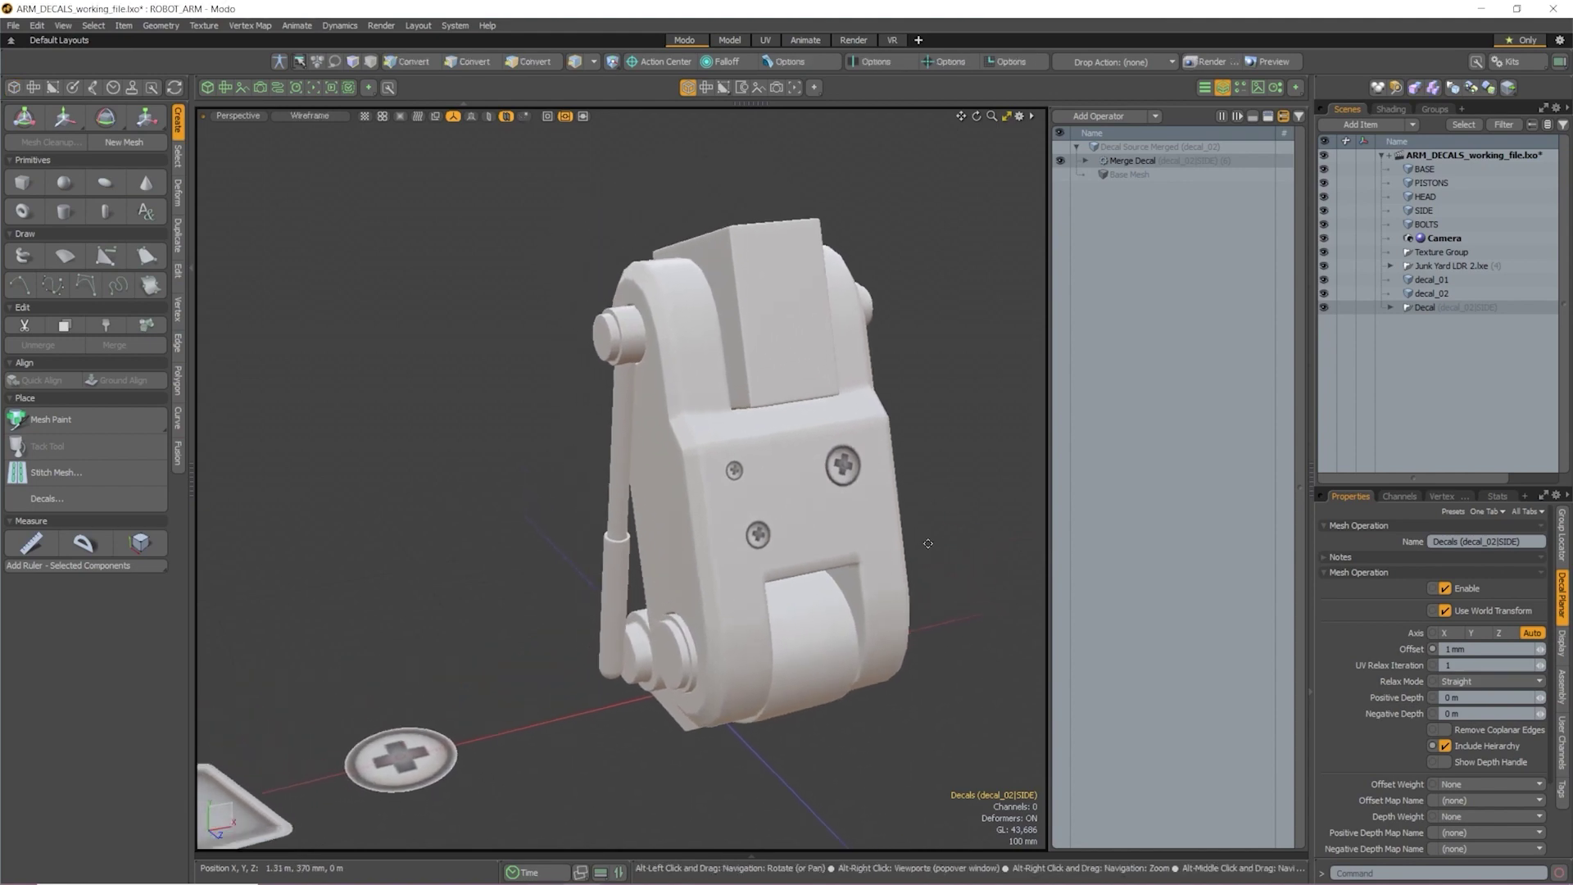
scroll(912, 523, "up", 1, "alt")
scroll(911, 523, "up", 2, "alt")
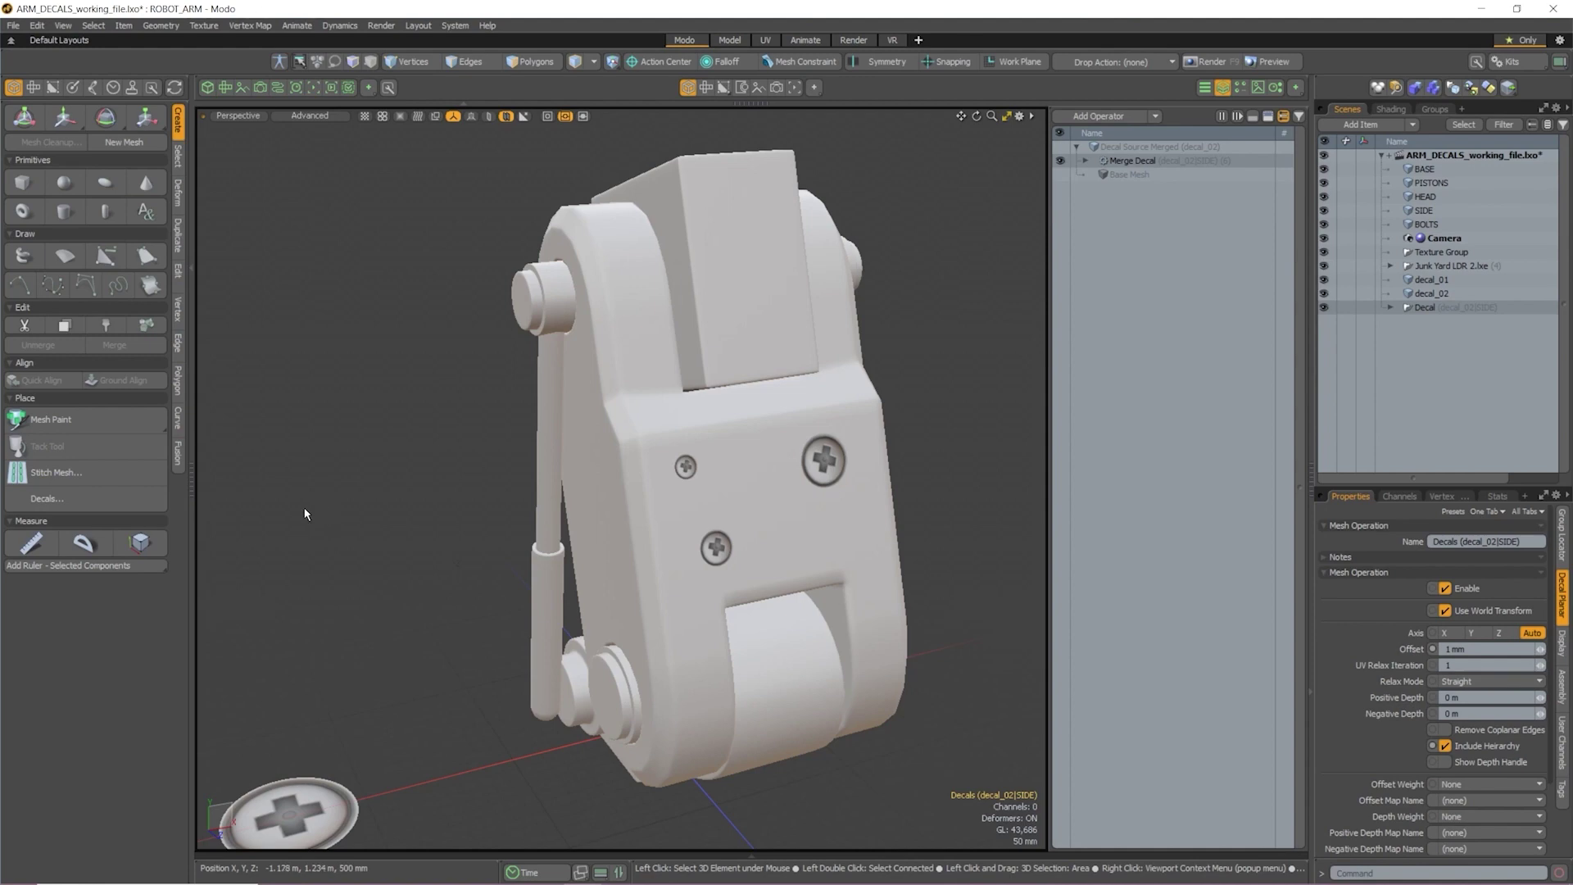
left_click(126, 505)
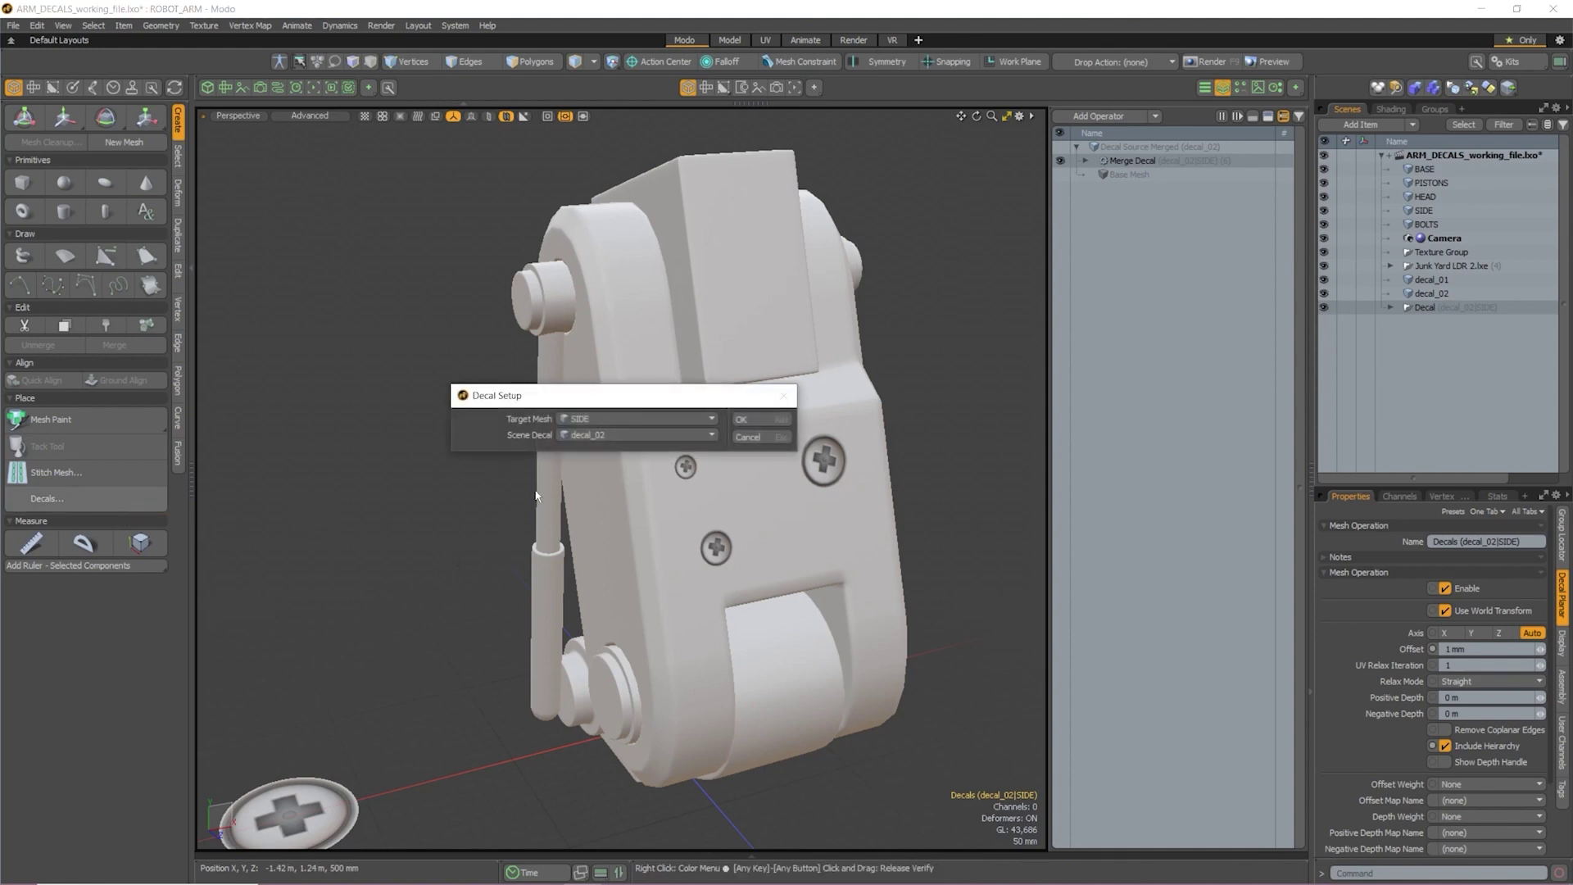
left_click(632, 419)
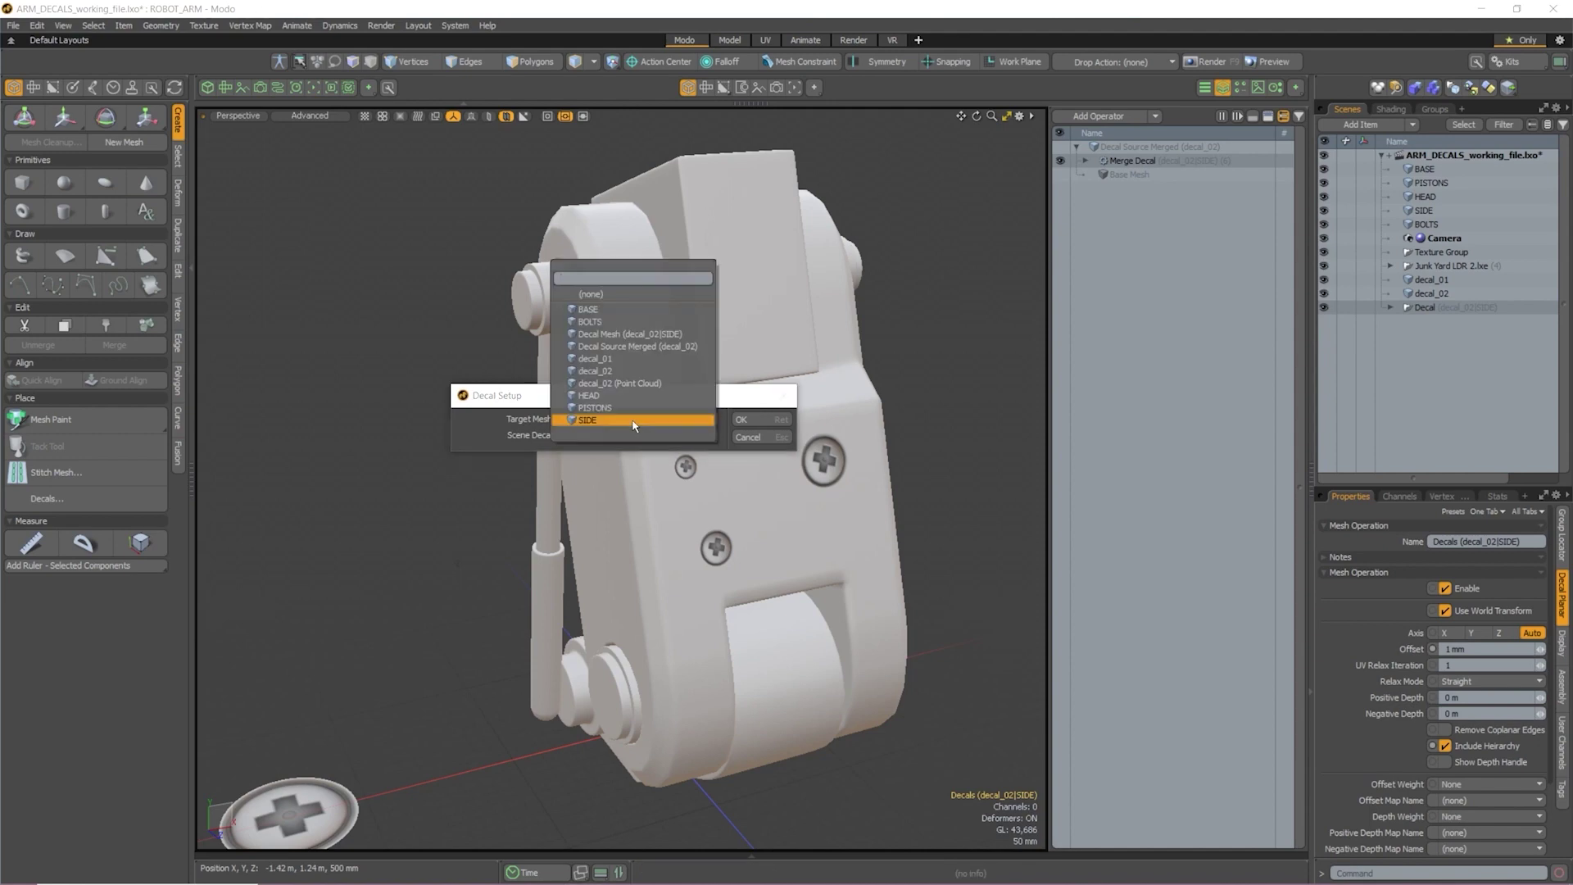
left_click(636, 422)
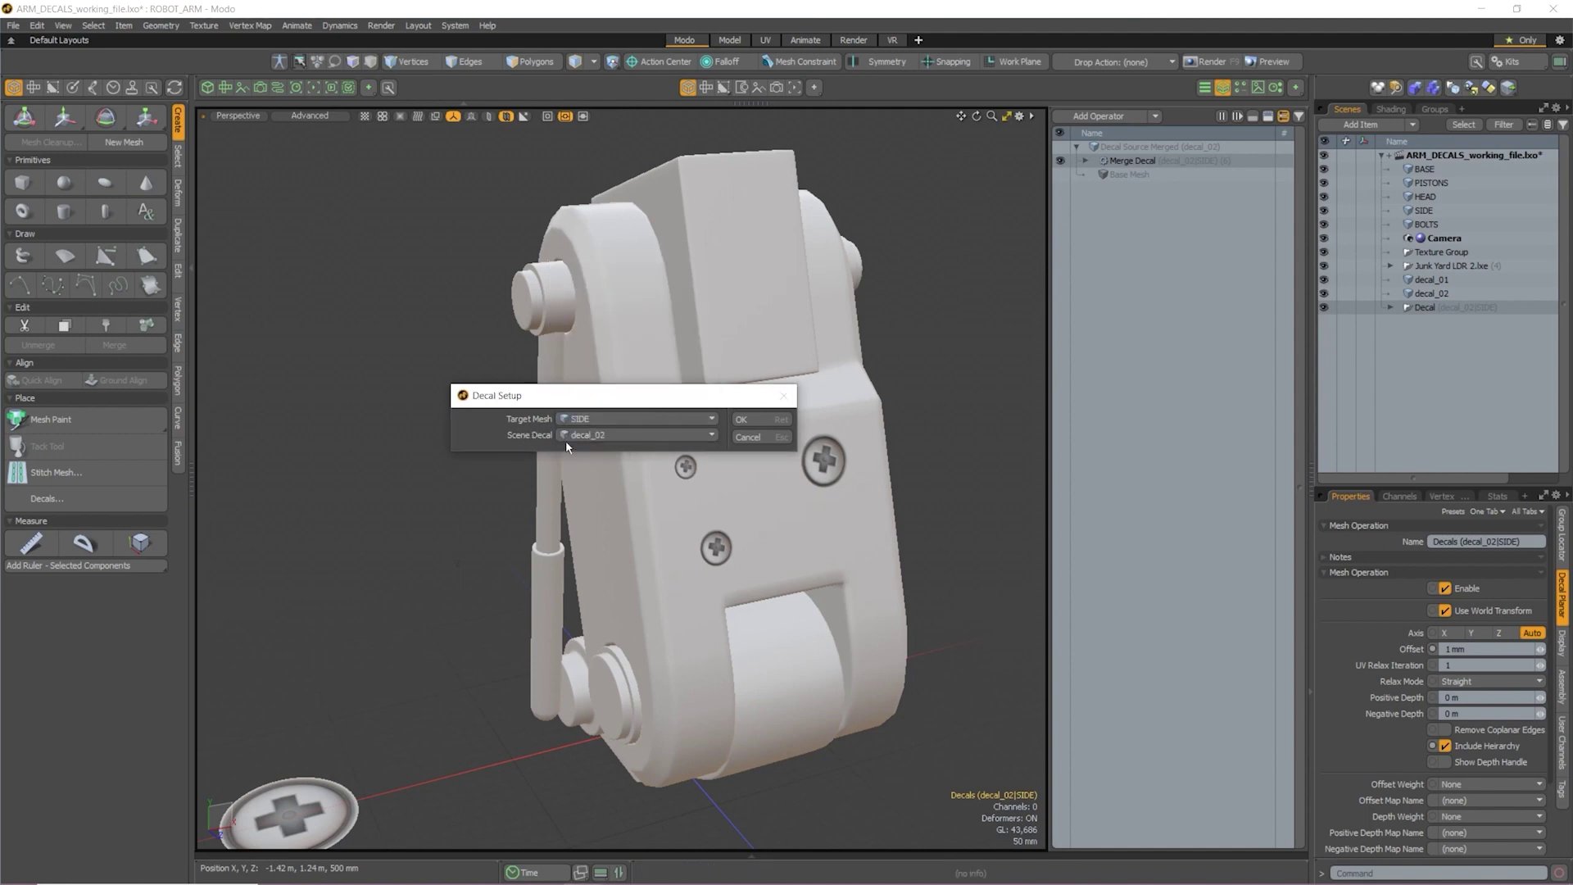
left_click(613, 435)
left_click(617, 422)
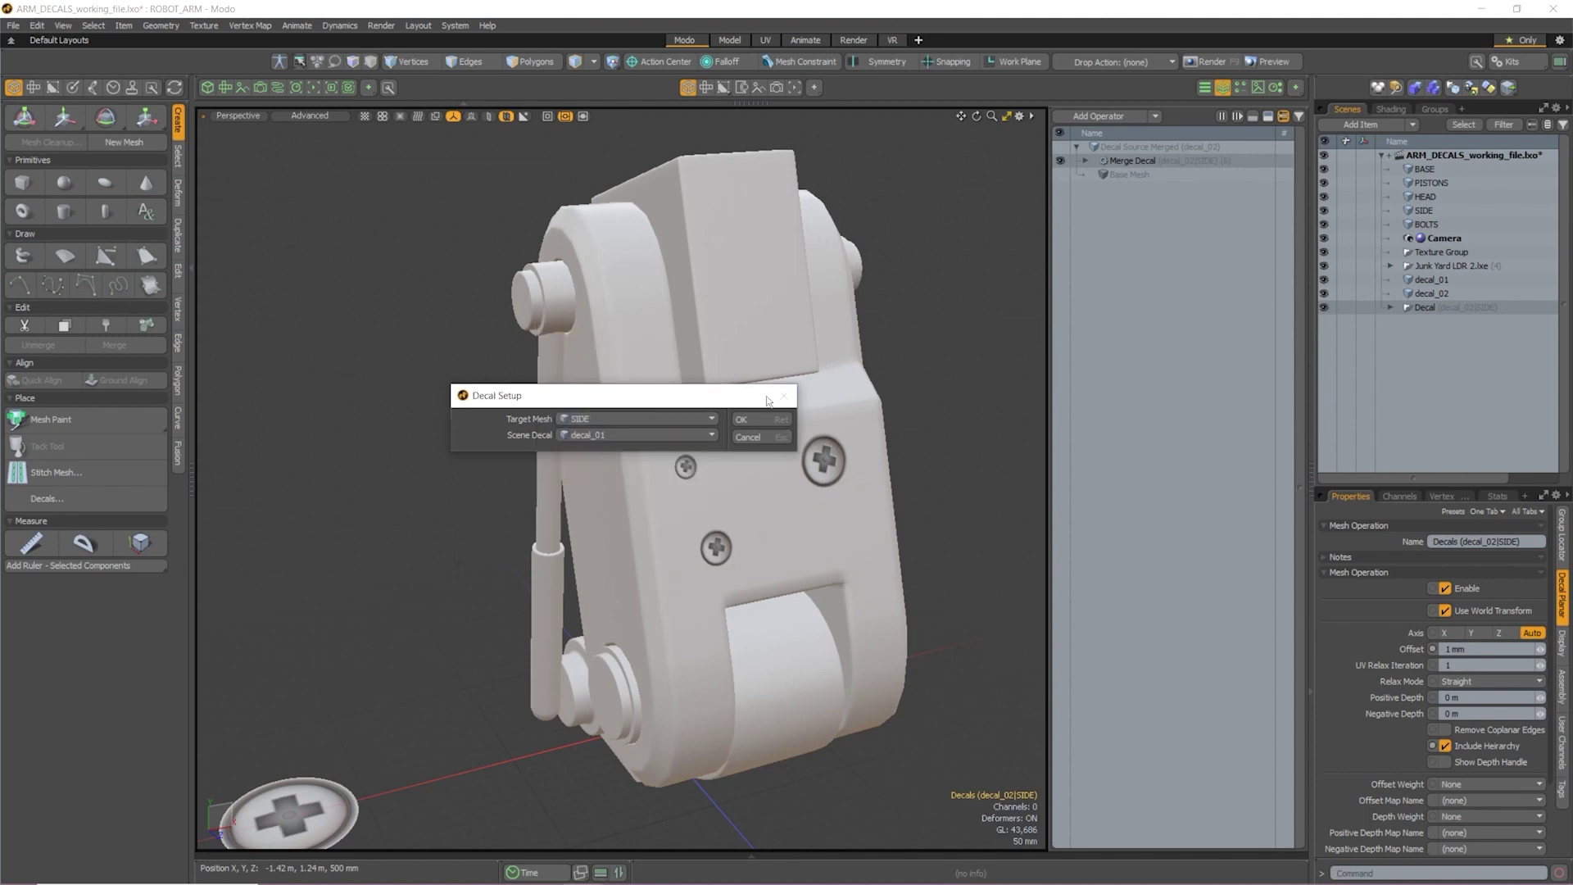
left_click(742, 420)
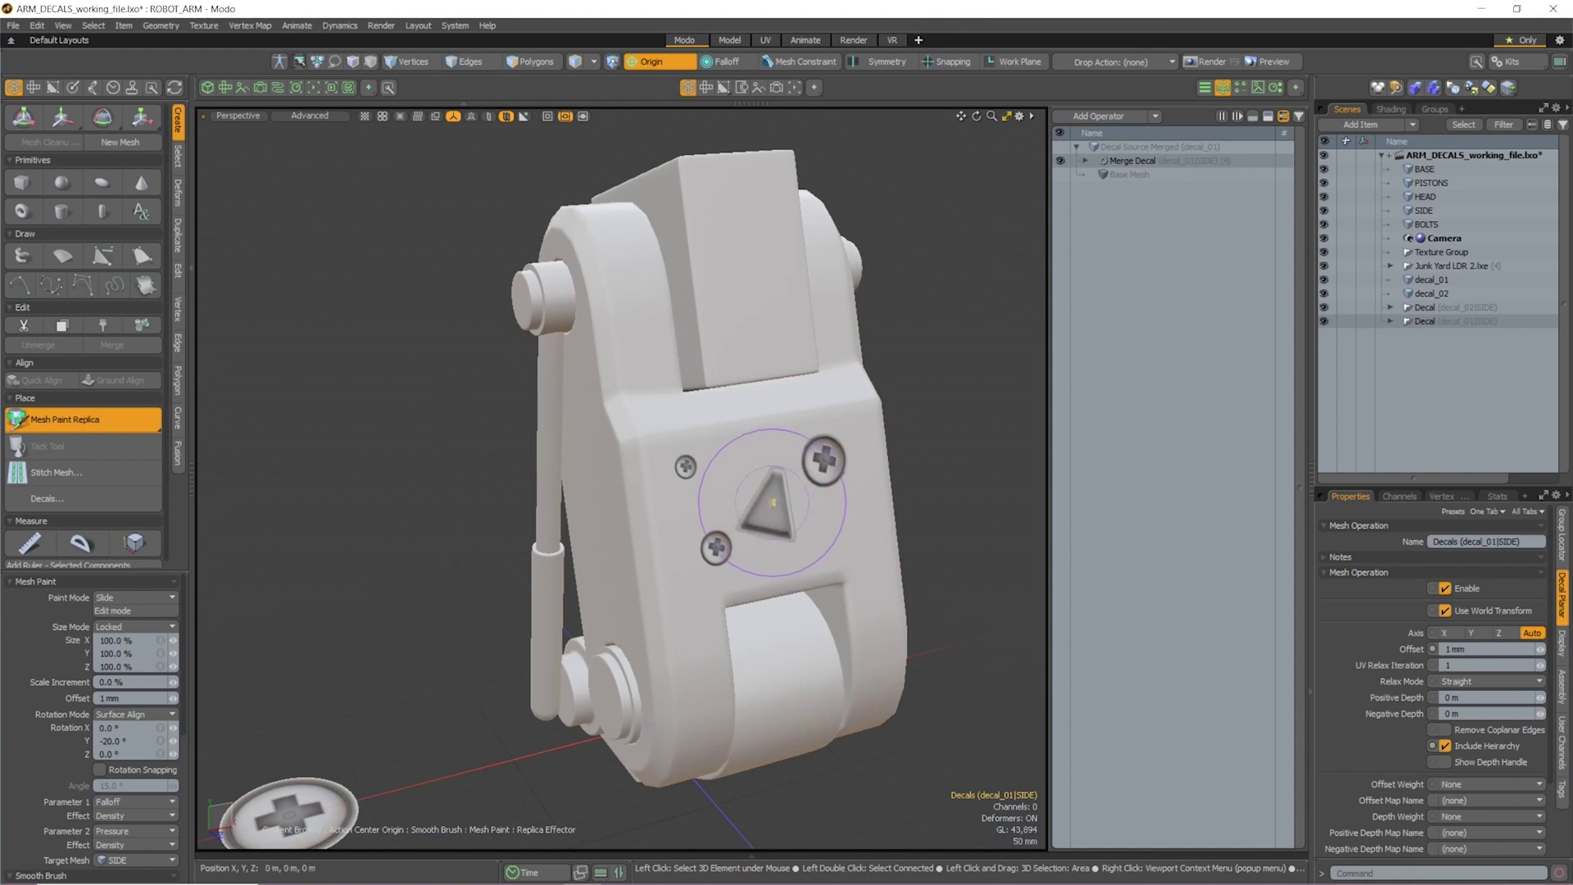
left_click(771, 485)
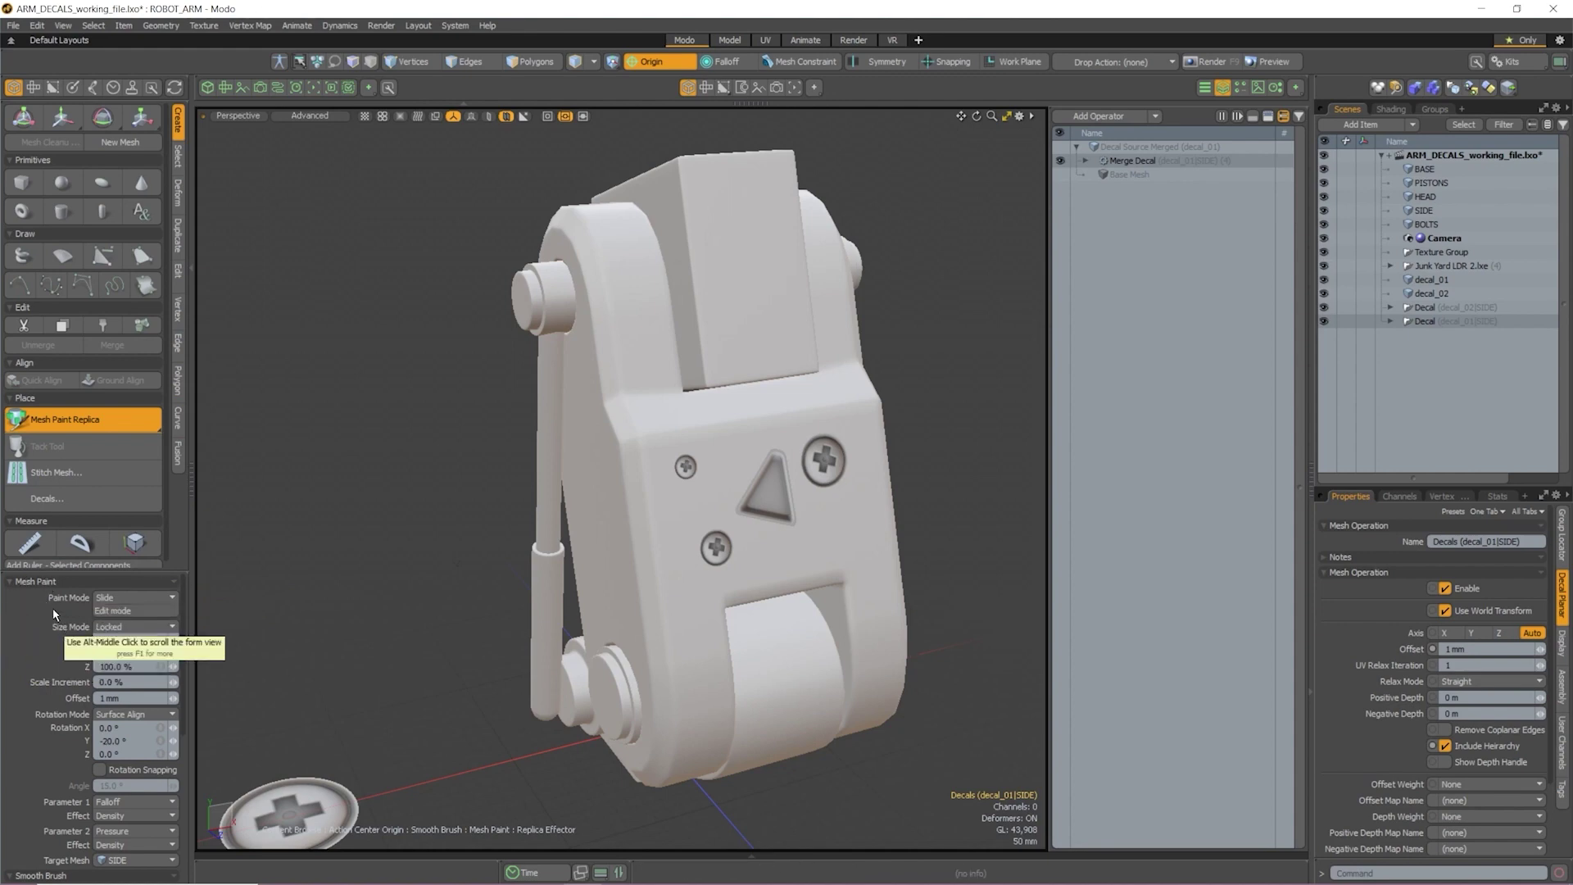
Set the Replica Effector's item to decal_02
scroll(46, 611, "down", 7)
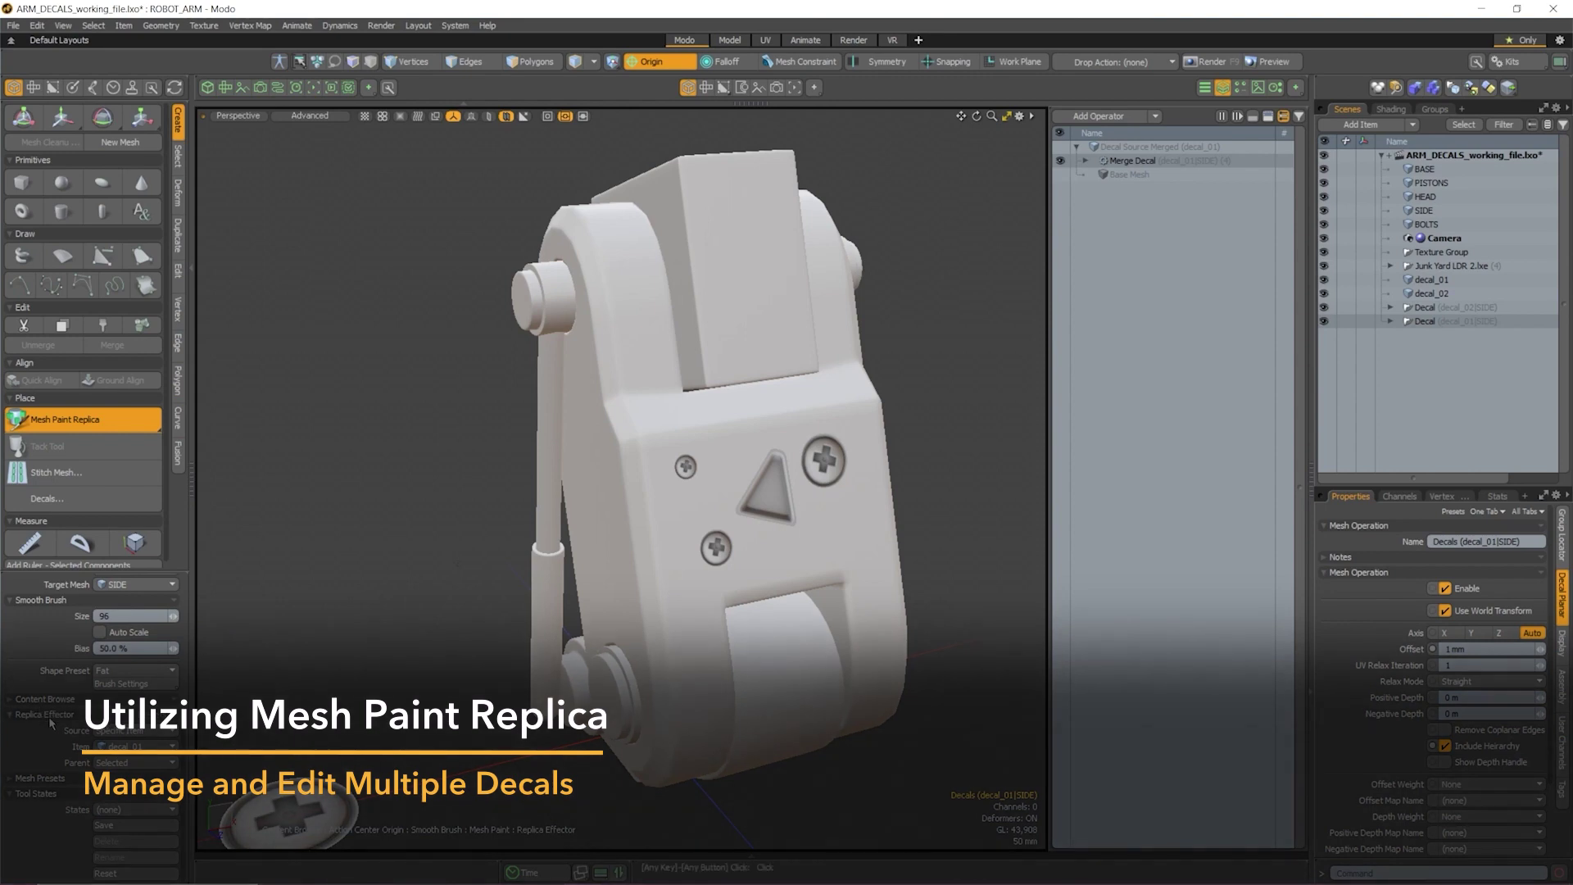
left_click(136, 747)
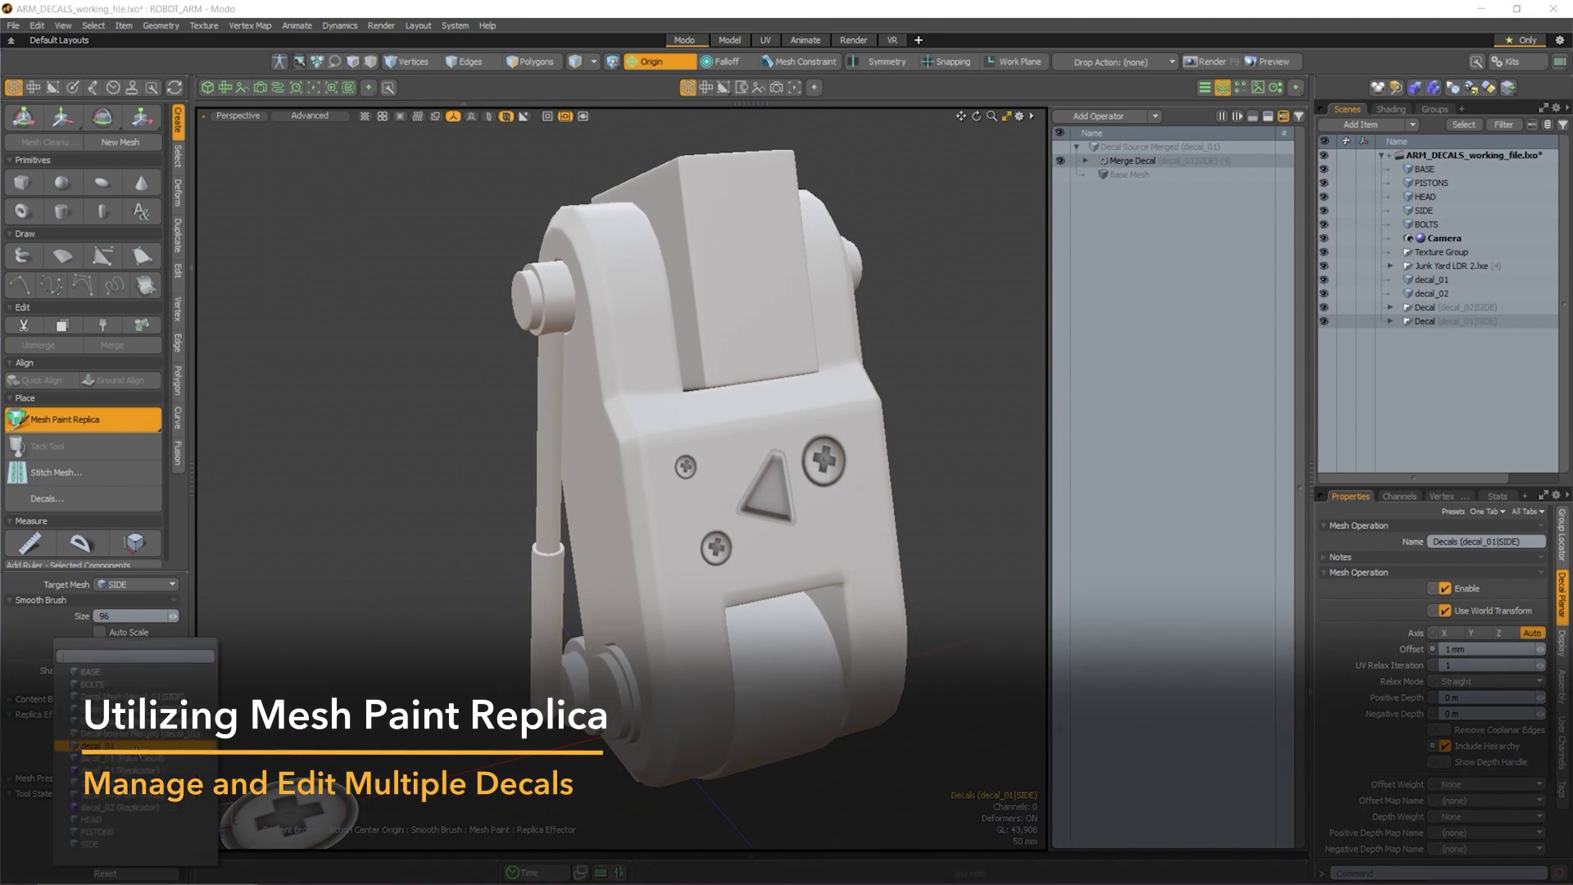
left_click(138, 783)
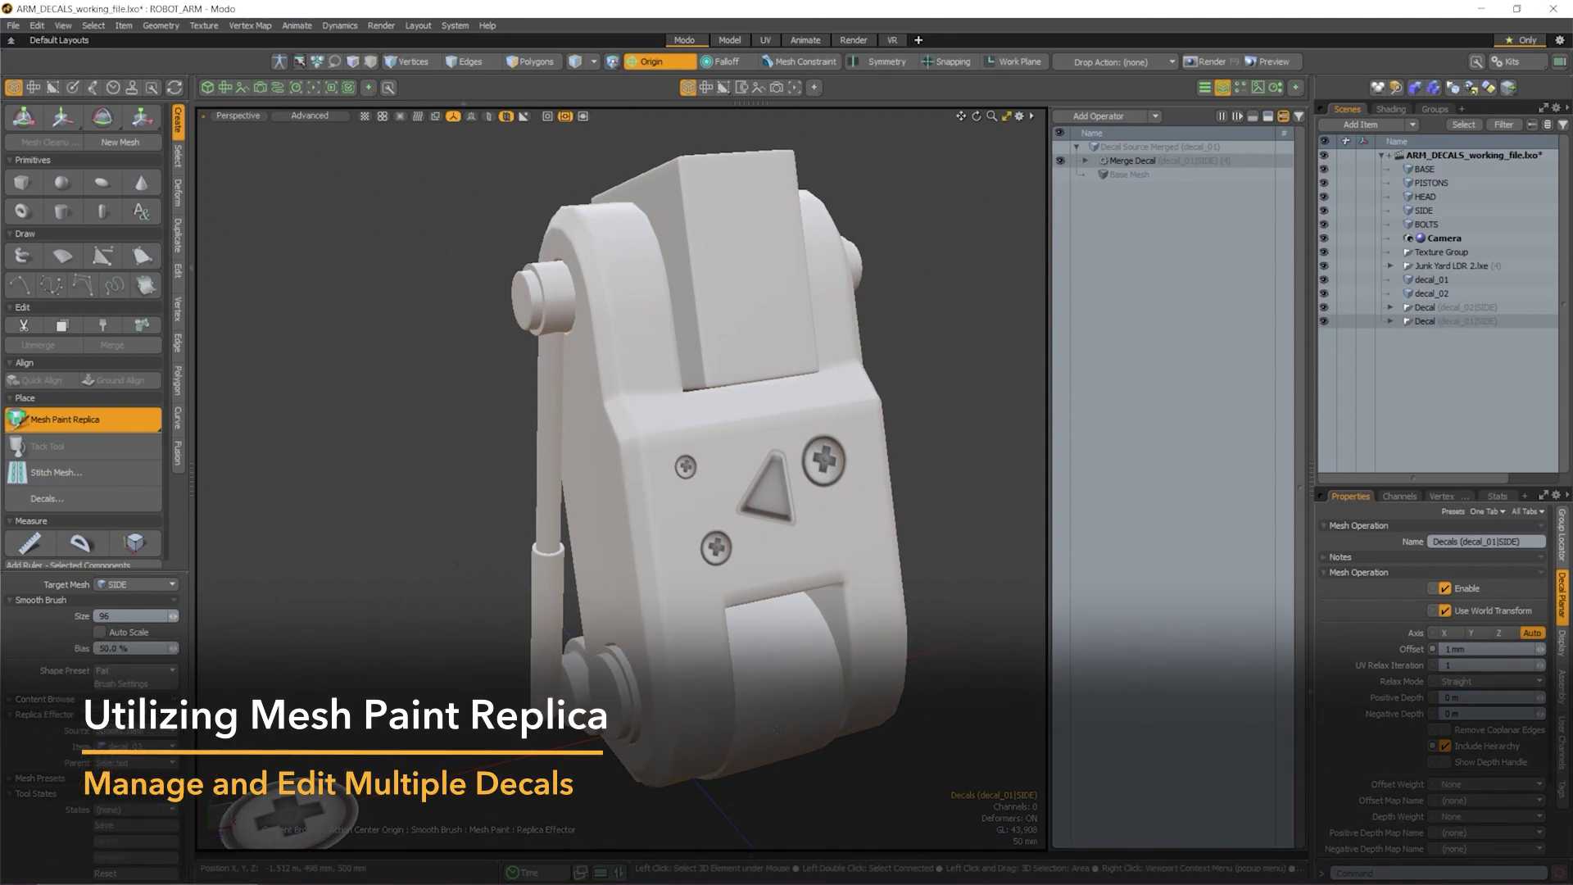
Try painting extra decal_02 screws on both sides of the triangular decal, and undo them
left_click_drag(862, 534, 837, 531)
left_click_drag(723, 495, 711, 508)
key("ctrl+z")
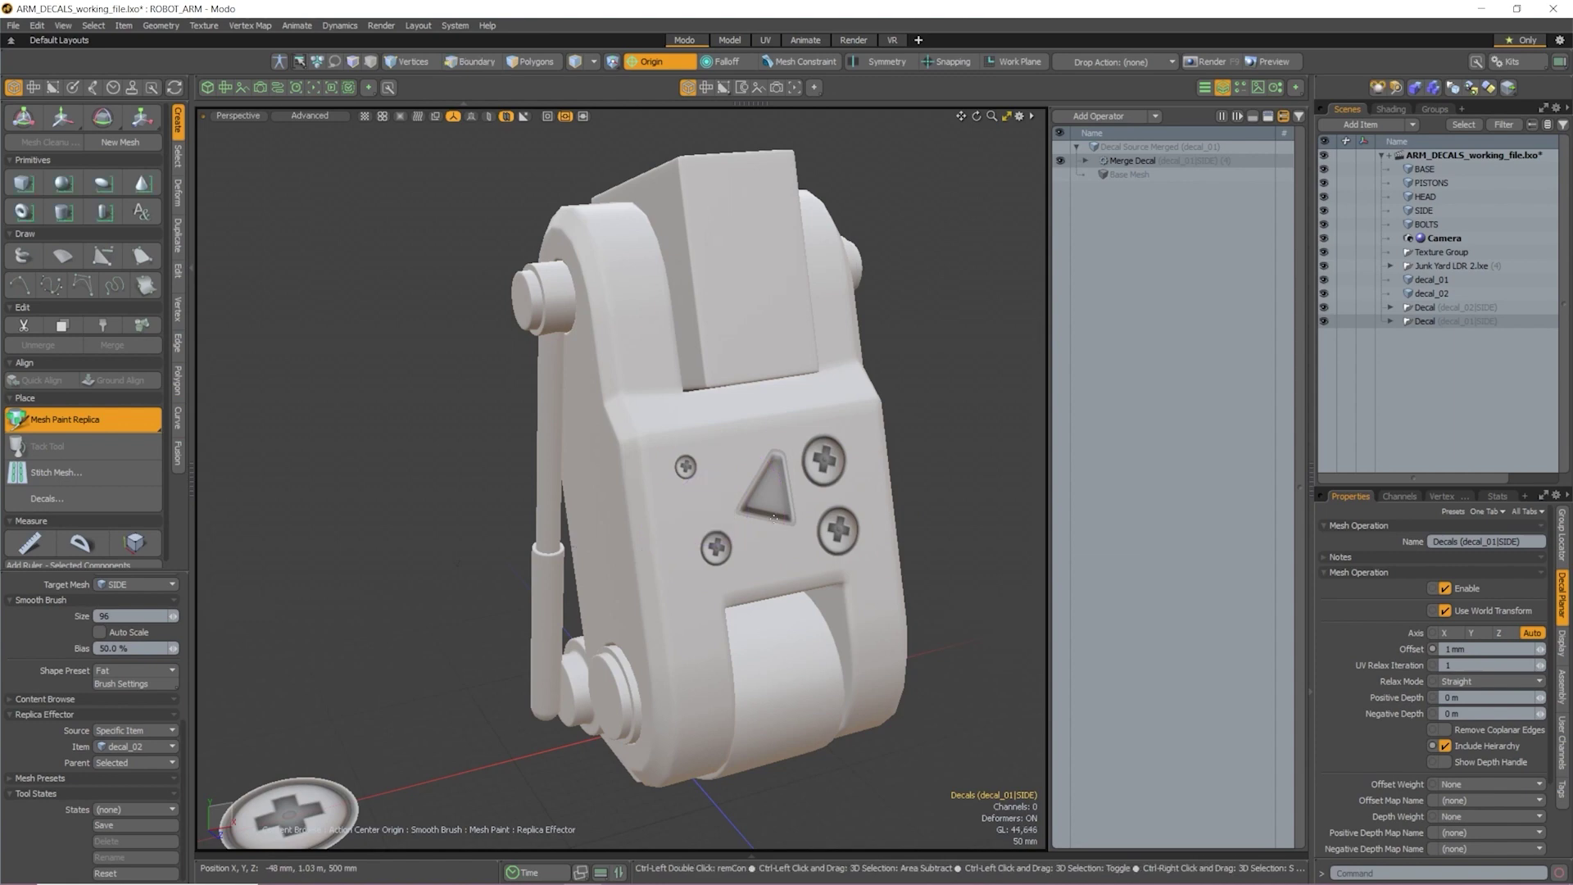
key("ctrl+z")
Switch Mesh Paint to Edit mode to access the handles of the decal_02 replicas on the SIDE mesh
right_click_drag(762, 525, 767, 582, "alt")
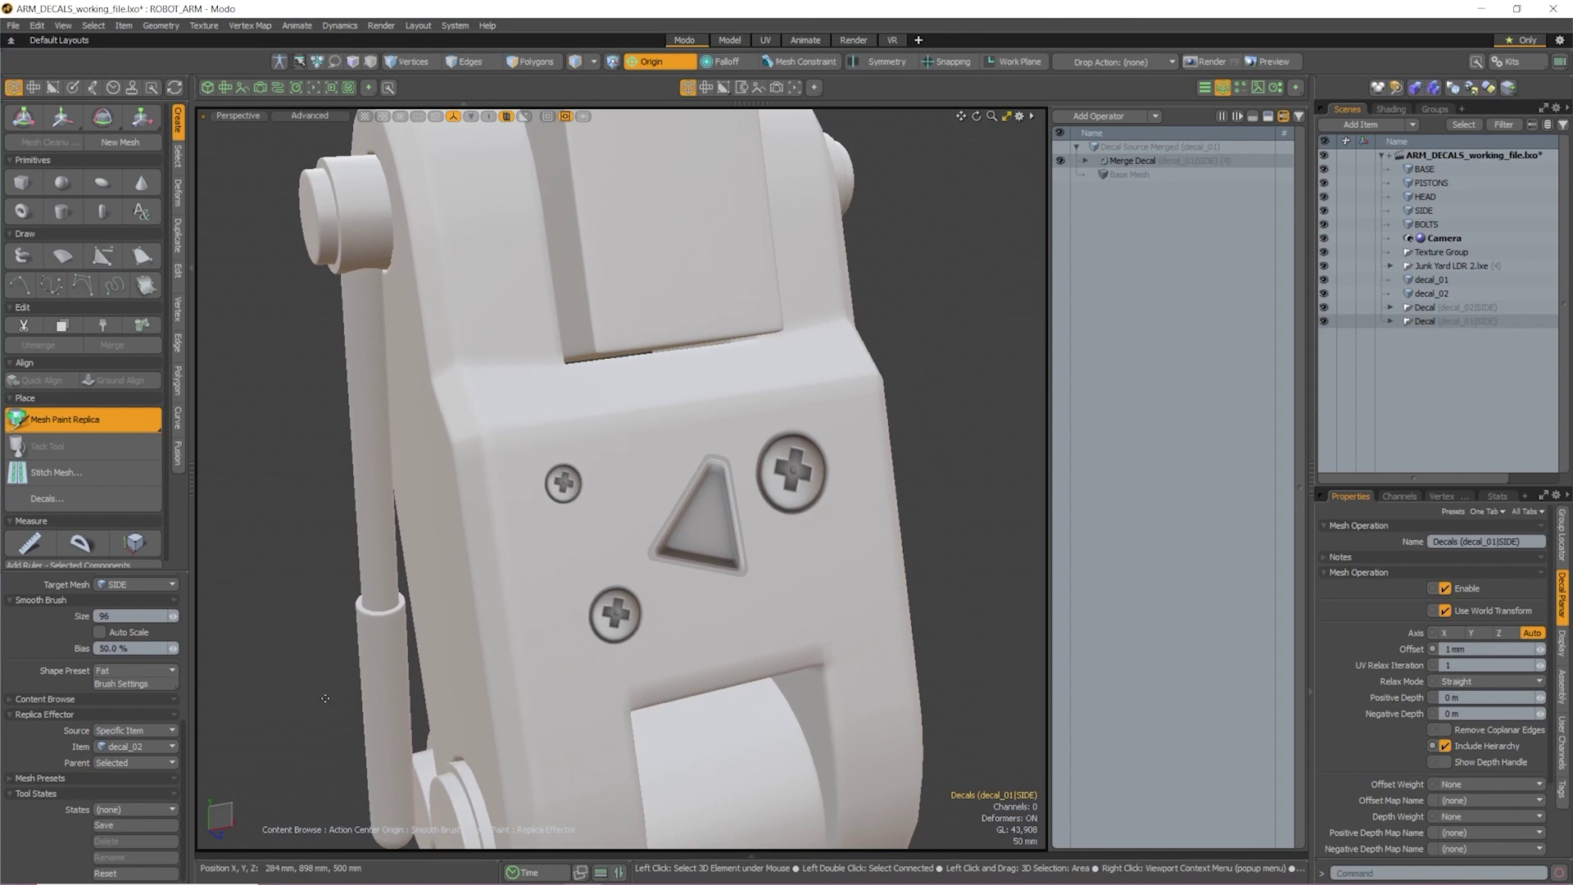
scroll(46, 684, "up", 5)
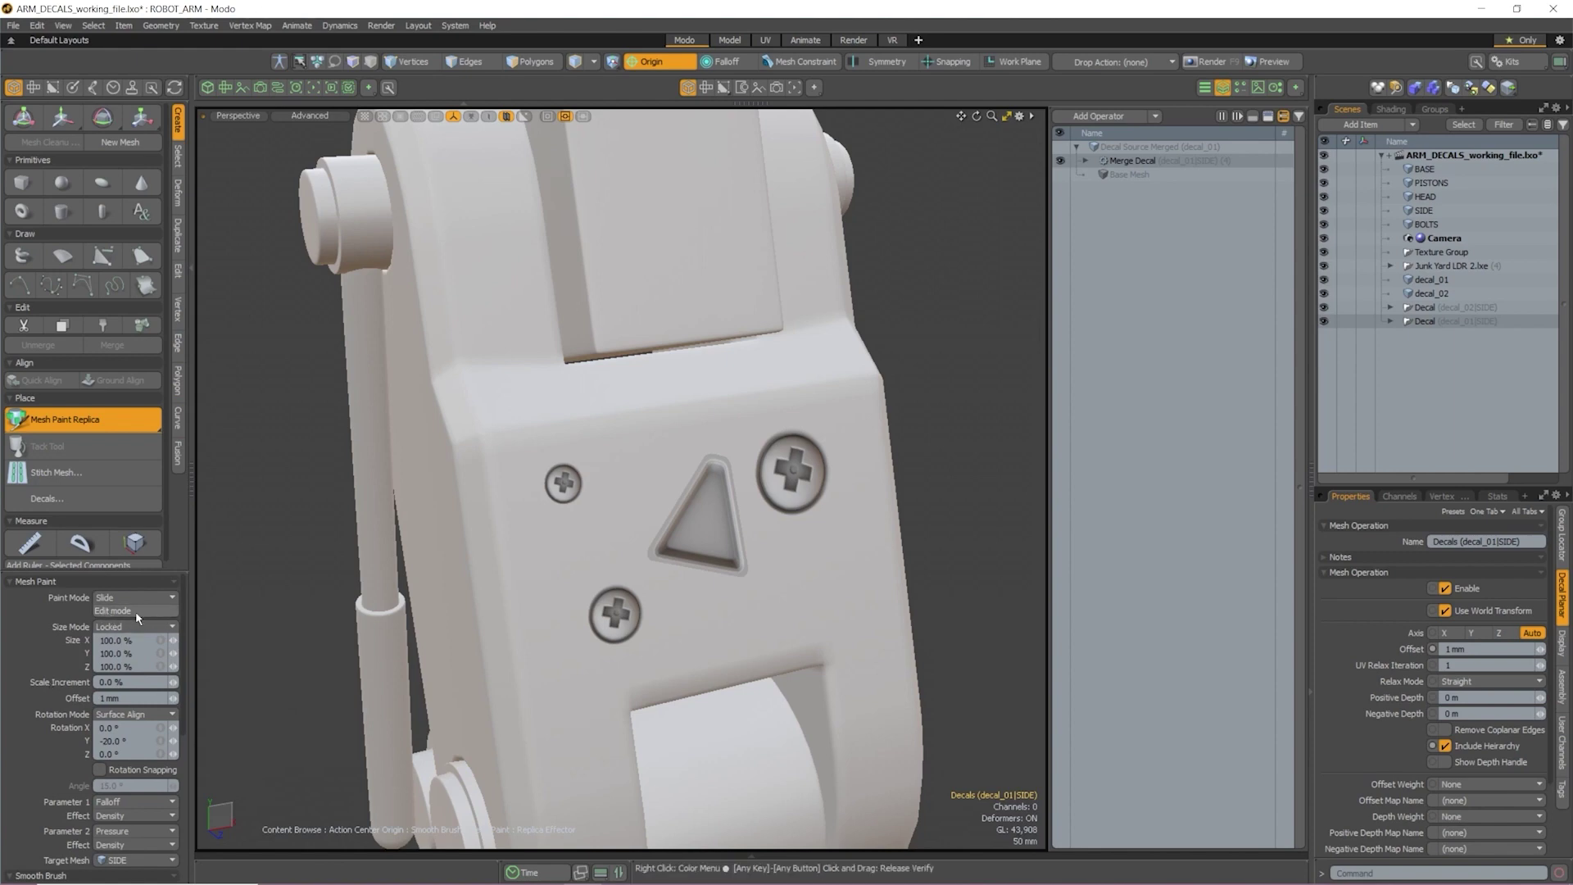
left_click(131, 612)
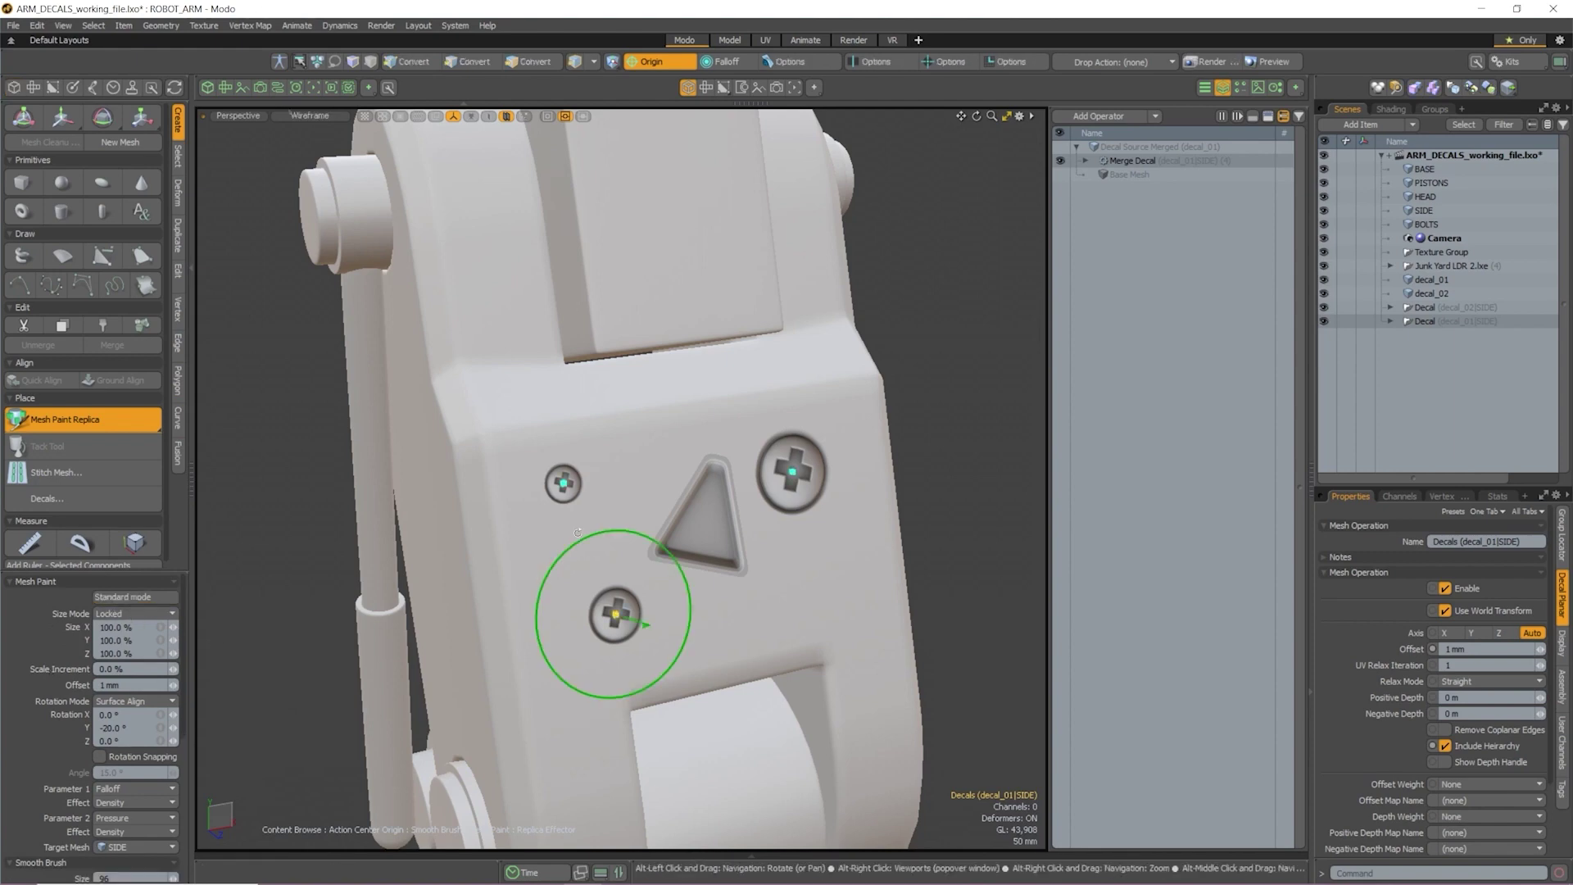
scroll(577, 533, "up", 4)
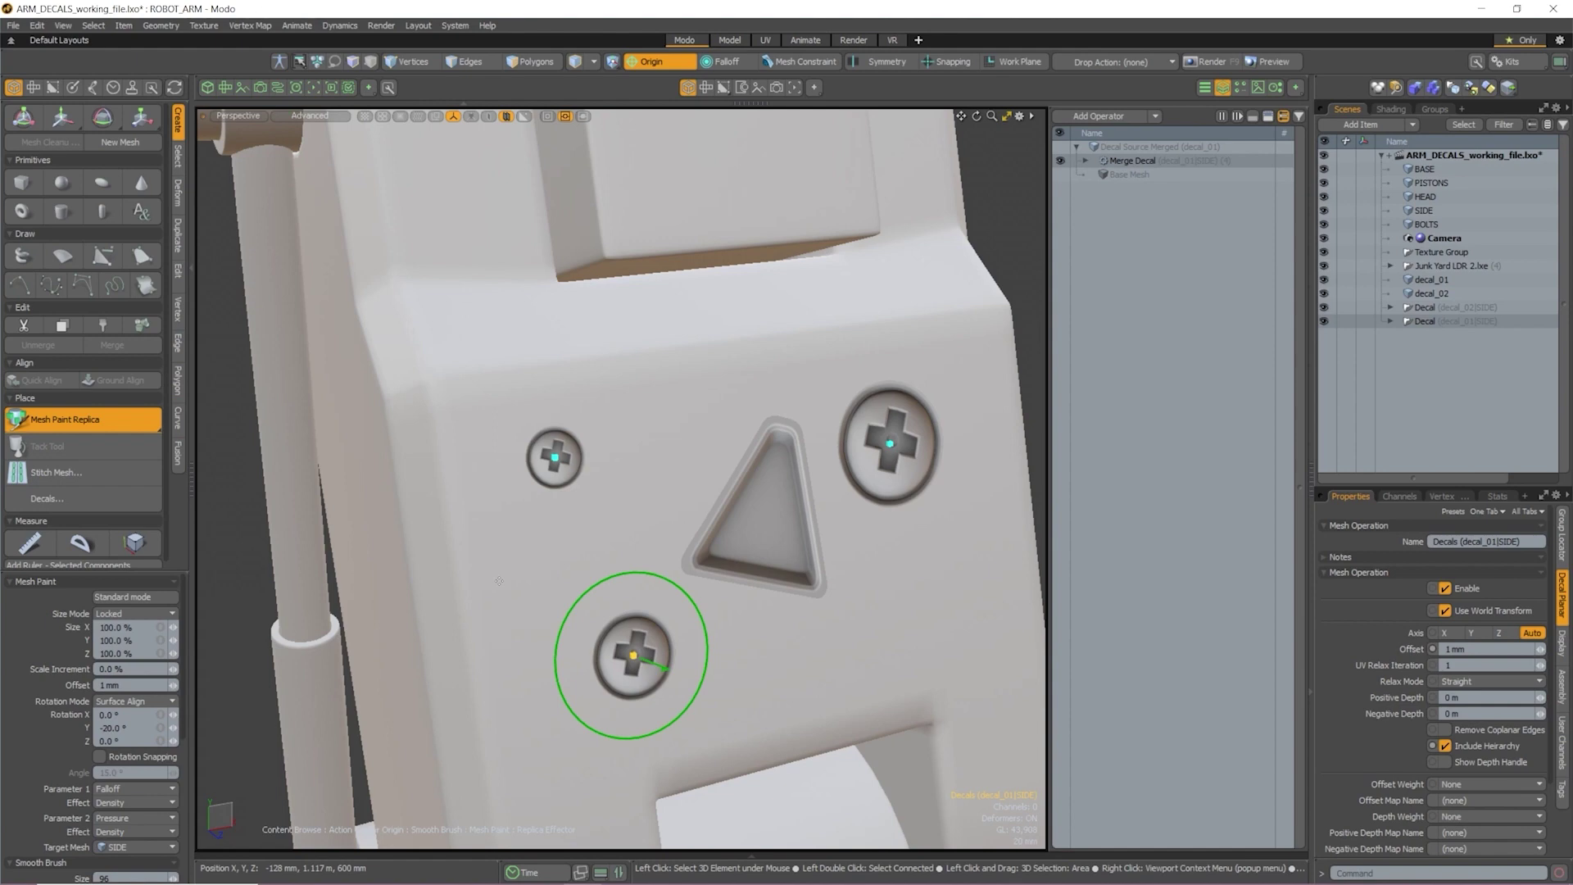
Set the Replica Effector's item to decal_01 and adjust the placement of the triangular replica between the screws
scroll(131, 721, "down", 5)
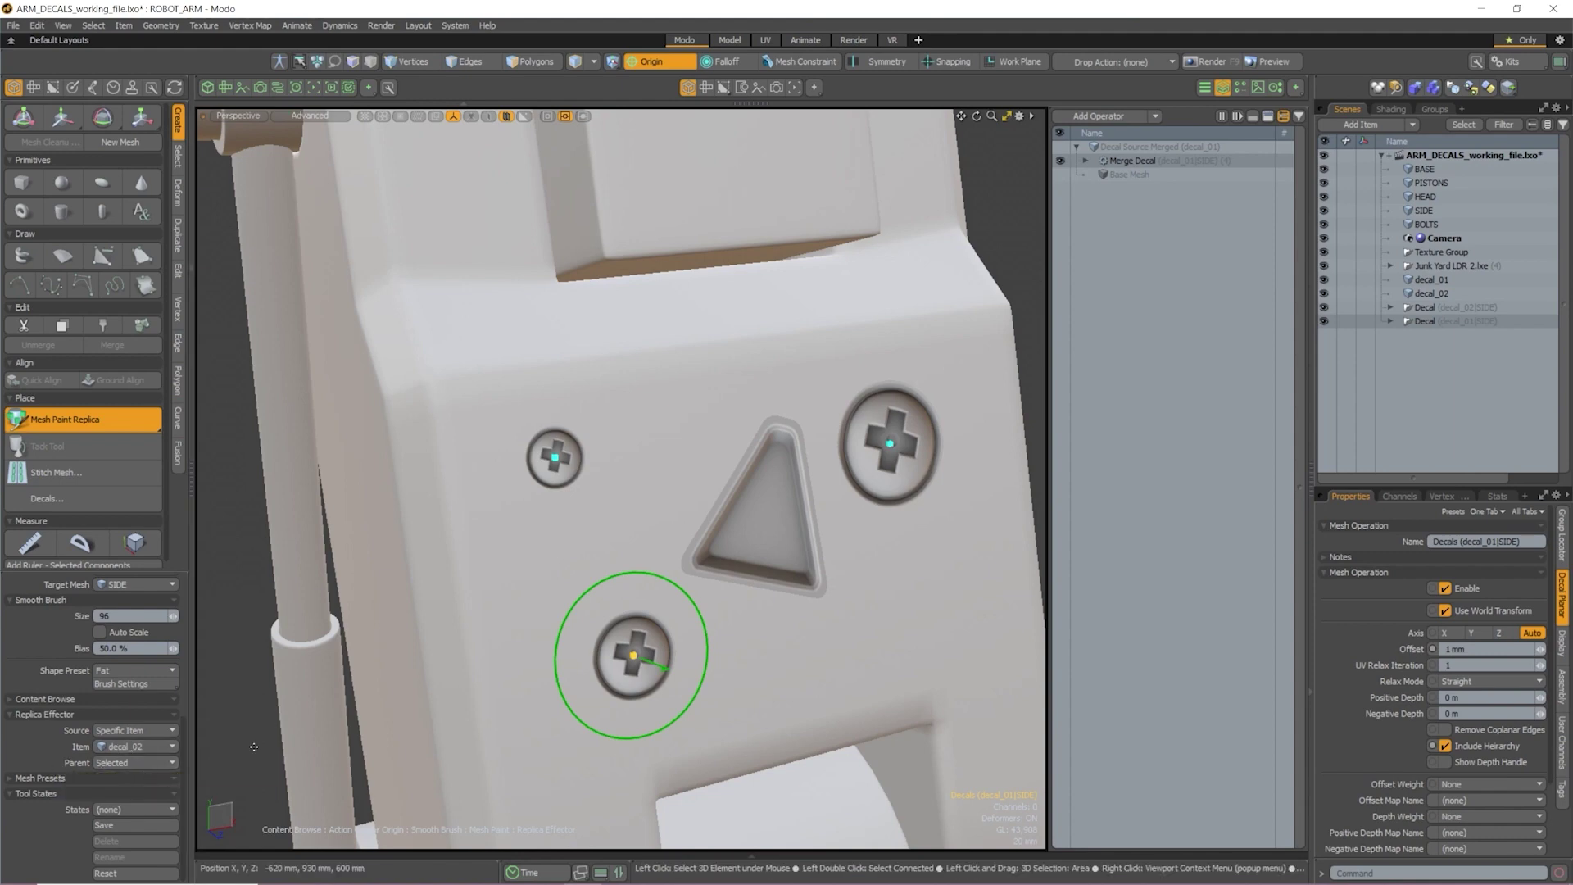
left_click(158, 747)
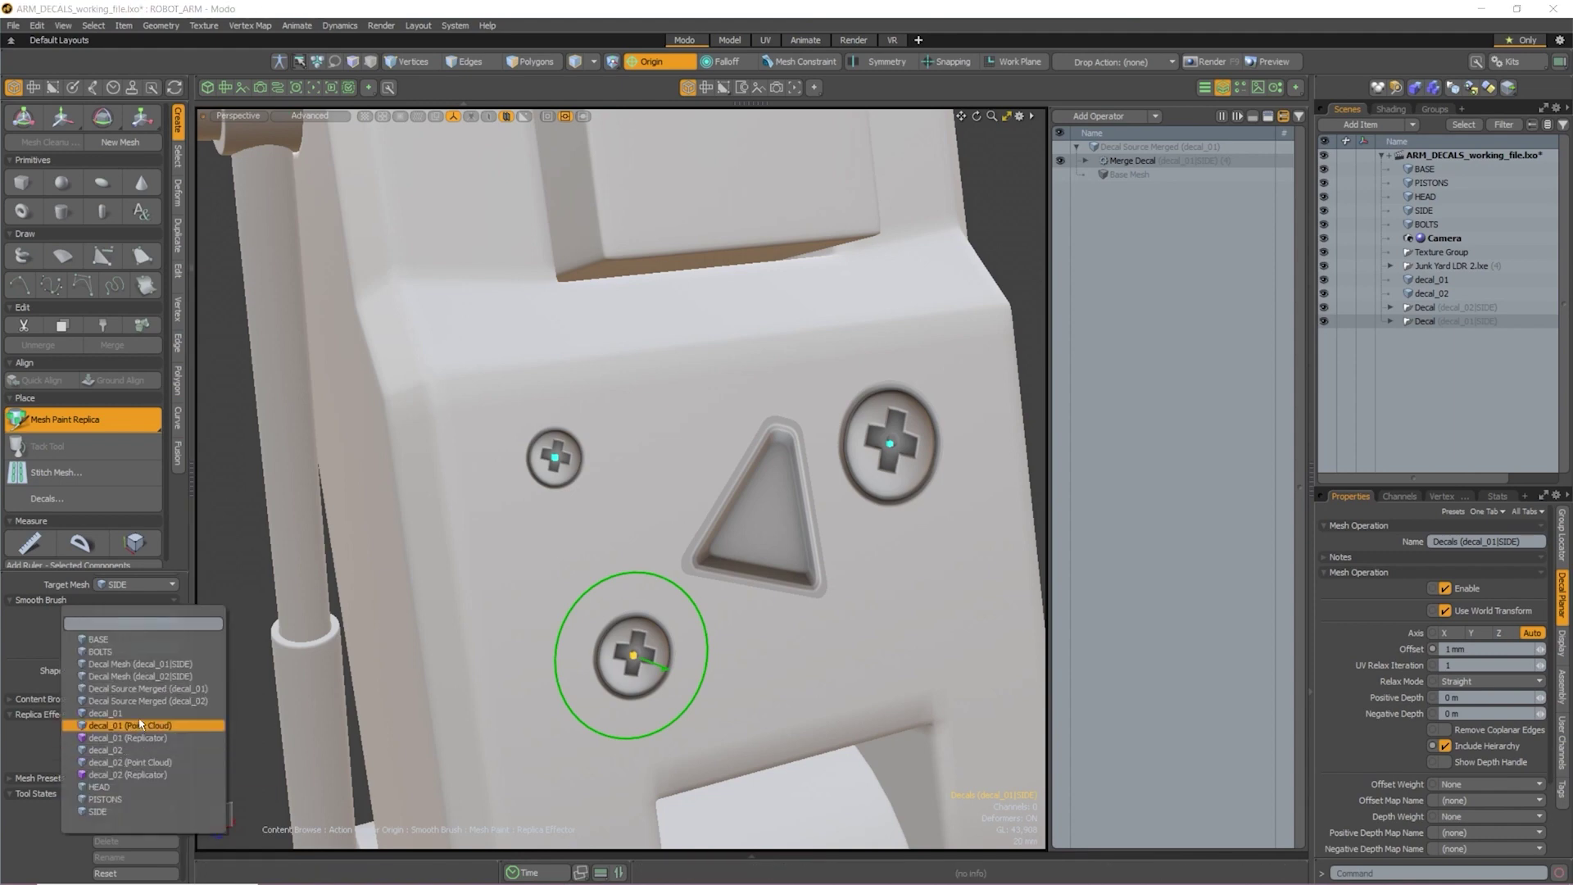
left_click(140, 712)
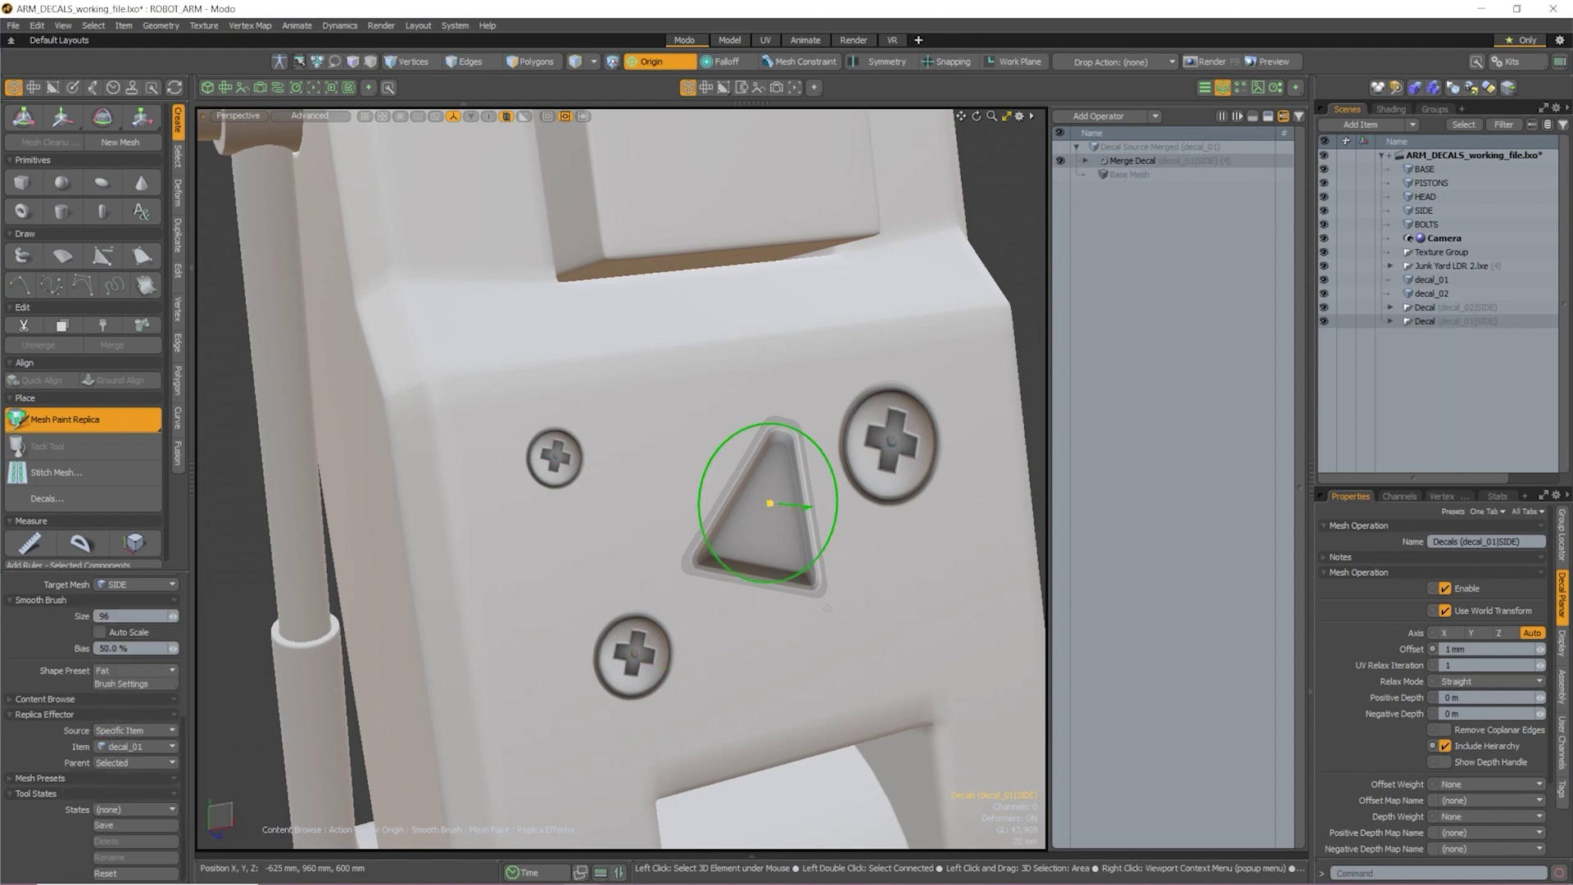
scroll(793, 531, "up", 3)
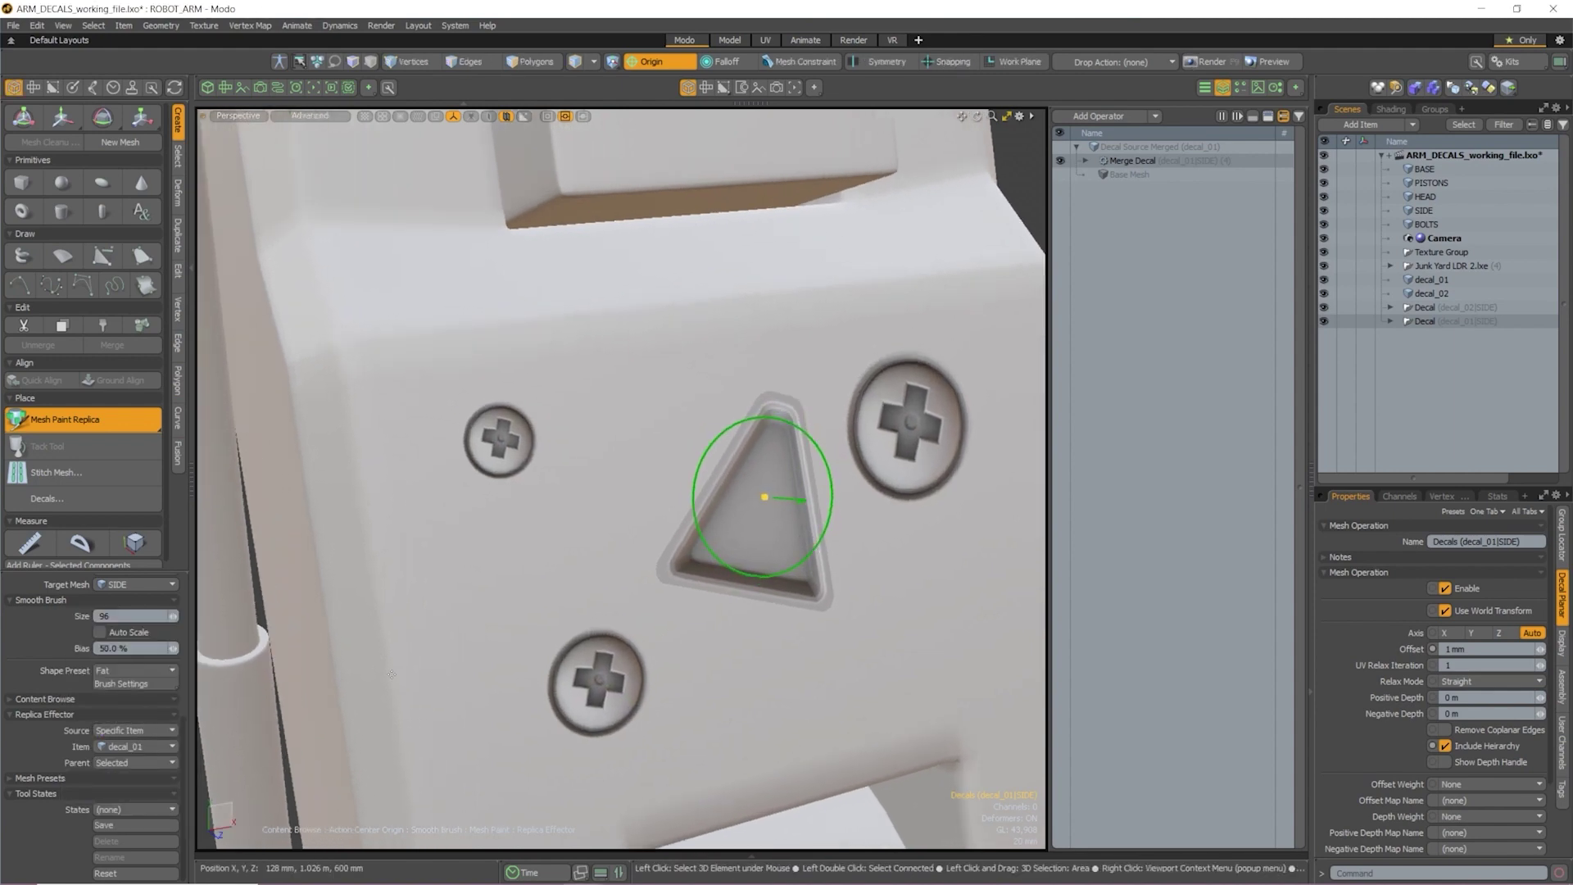
mouse_move(803, 499)
left_mouse_down()
mouse_move(793, 562)
mouse_move(835, 509)
mouse_move(791, 516)
mouse_move(802, 495)
mouse_move(839, 493)
mouse_move(827, 541)
mouse_move(834, 511)
left_mouse_up()
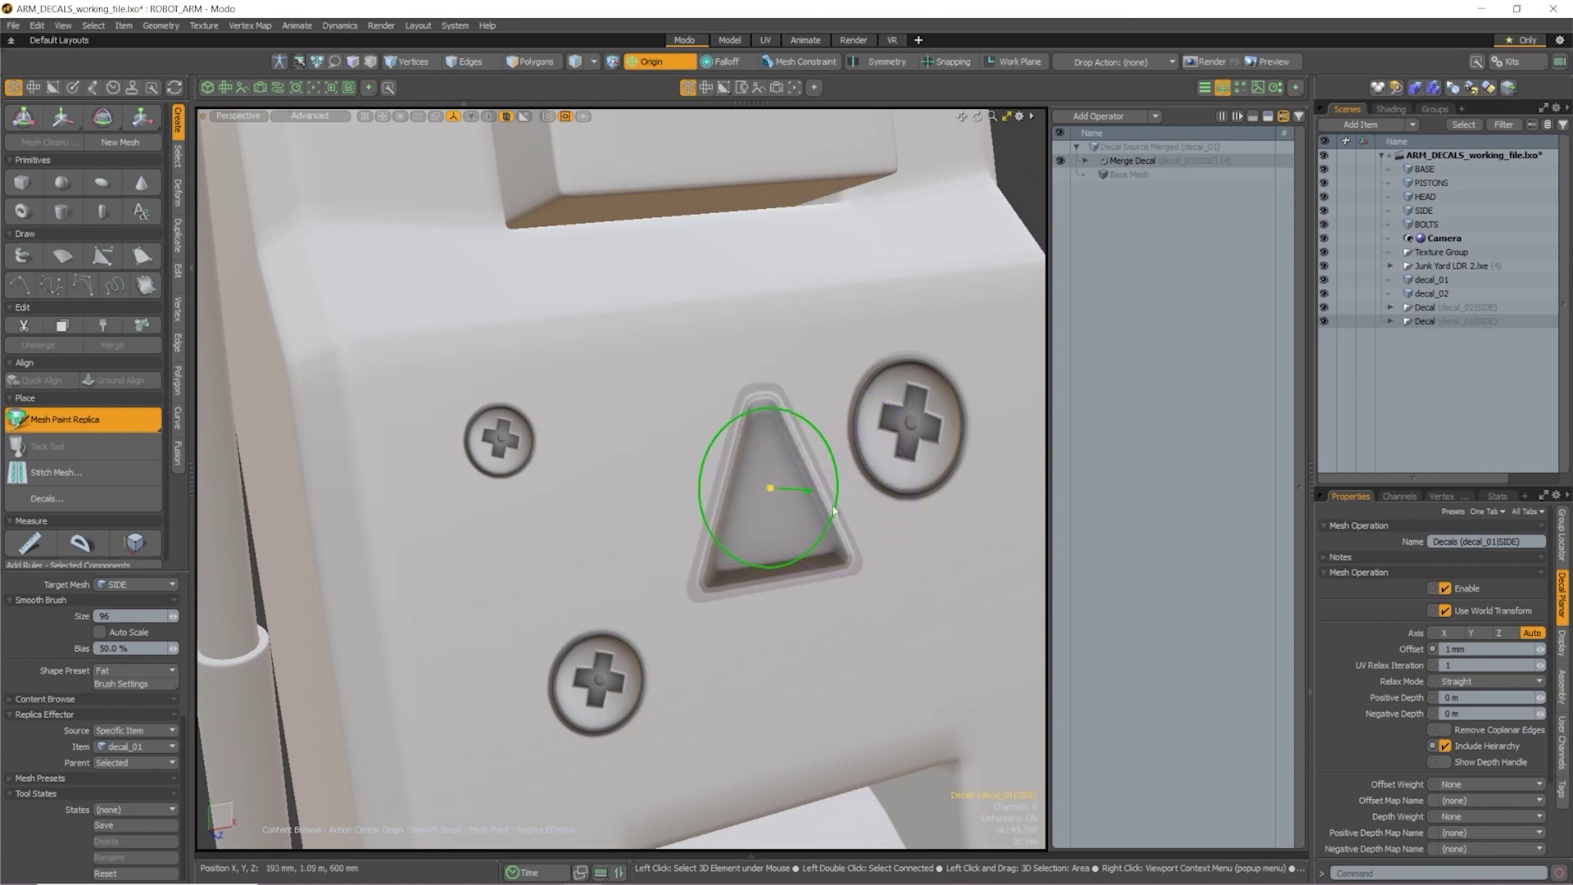
Set the Mesh Paint size to a uniform 75% and apply it to the triangular decal, moving it slightly downward
scroll(46, 675, "up", 5)
left_click(161, 629)
type("7")
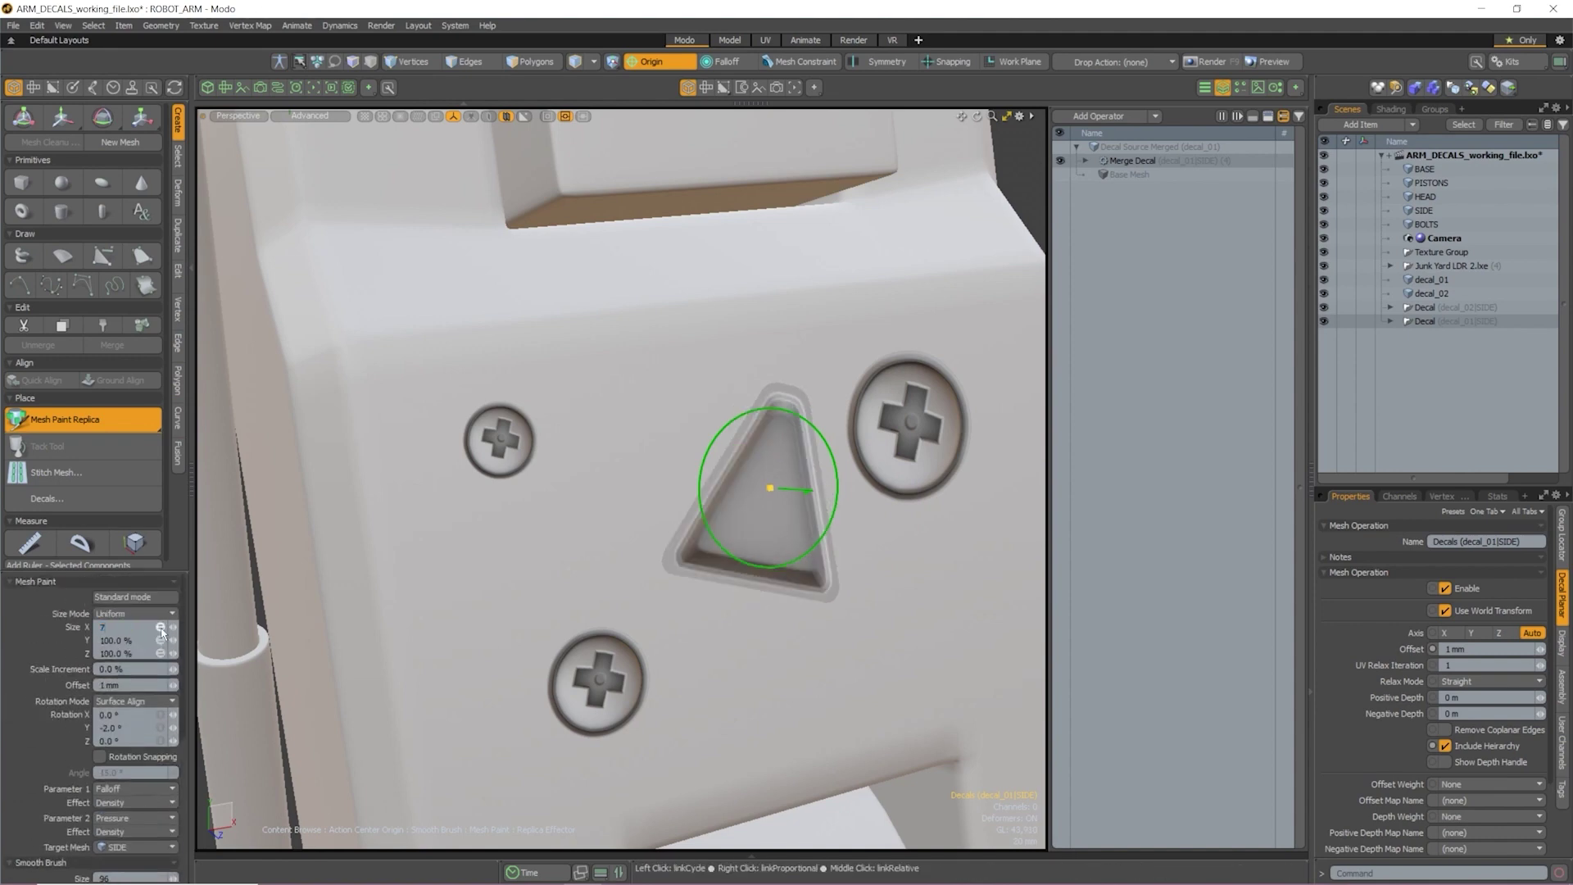
type("5")
key("Return")
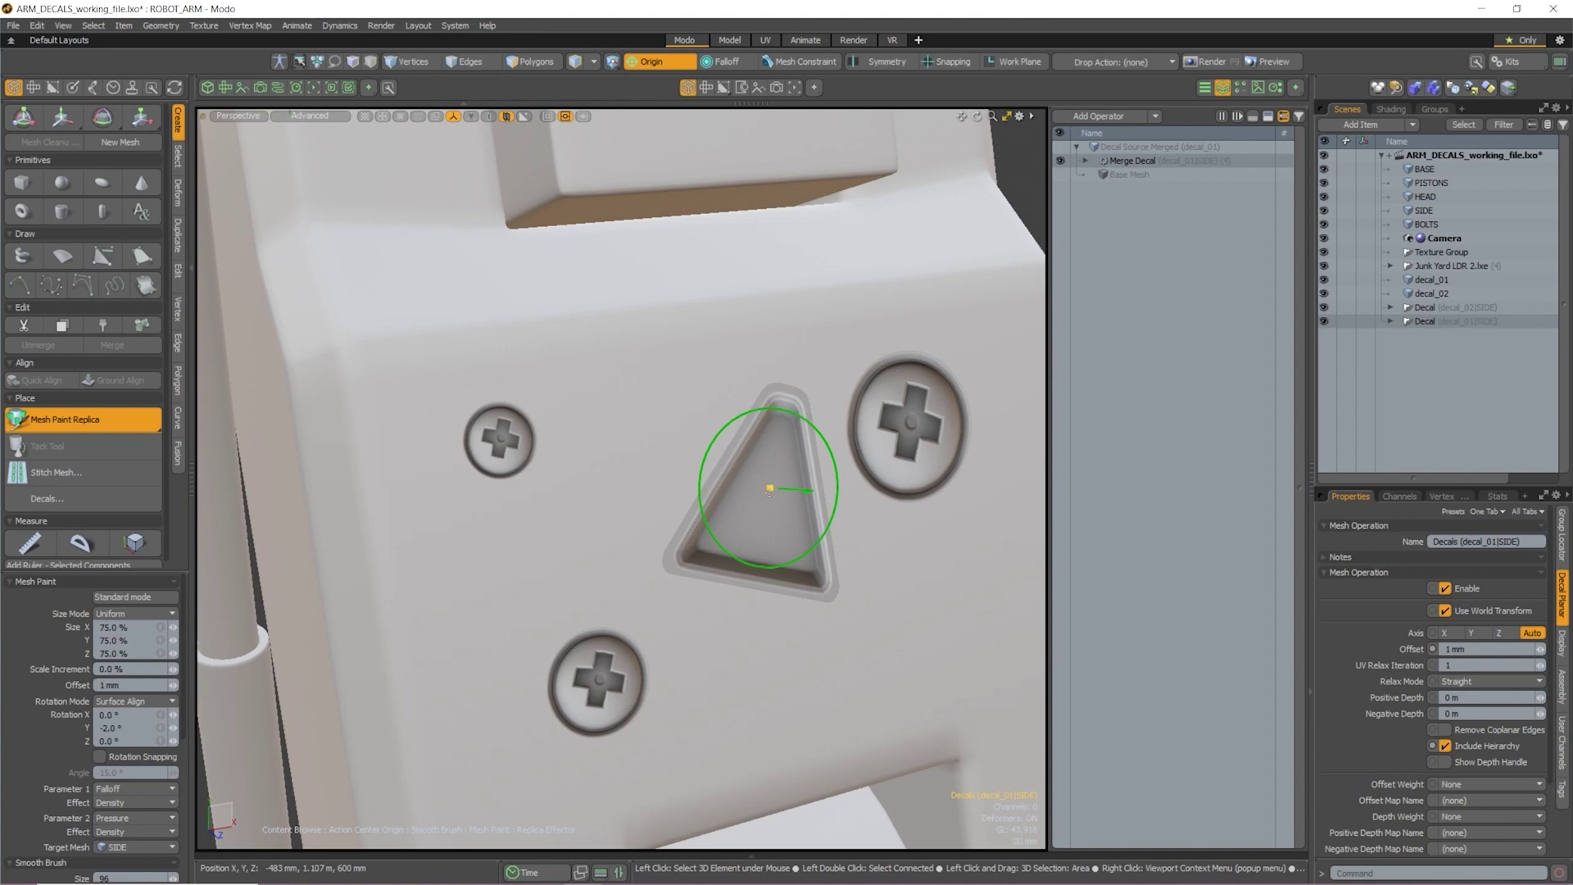
left_click_drag(770, 489, 773, 522)
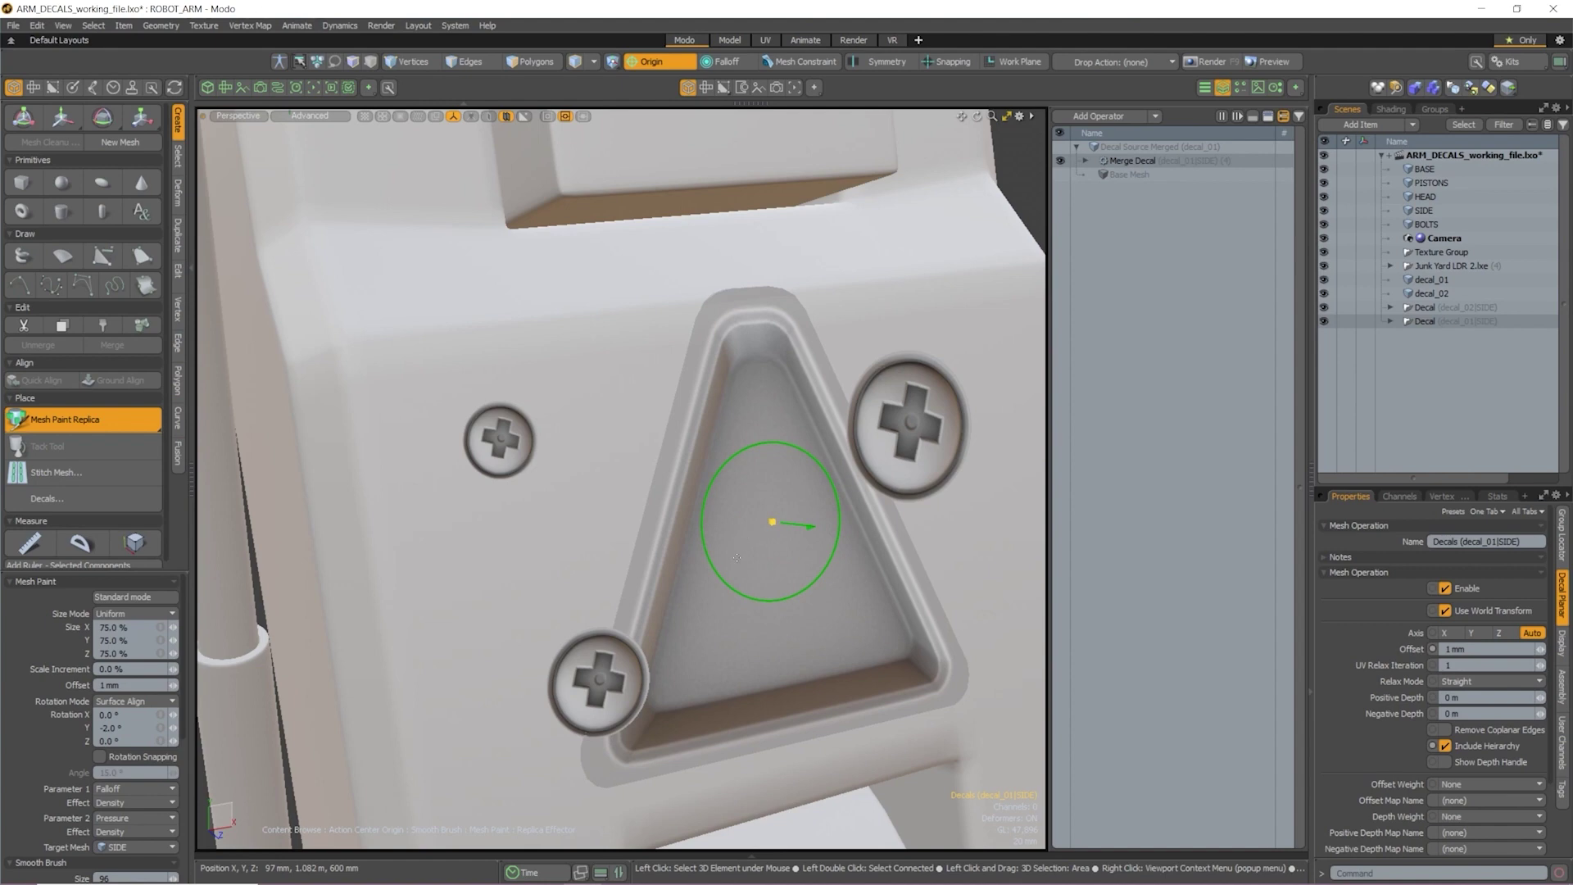
Set the uniform paint size to 15% in Standard mode, return to Edit mode and choose decal_02 as the replica item
left_click(111, 599)
left_click_drag(492, 512, 494, 565)
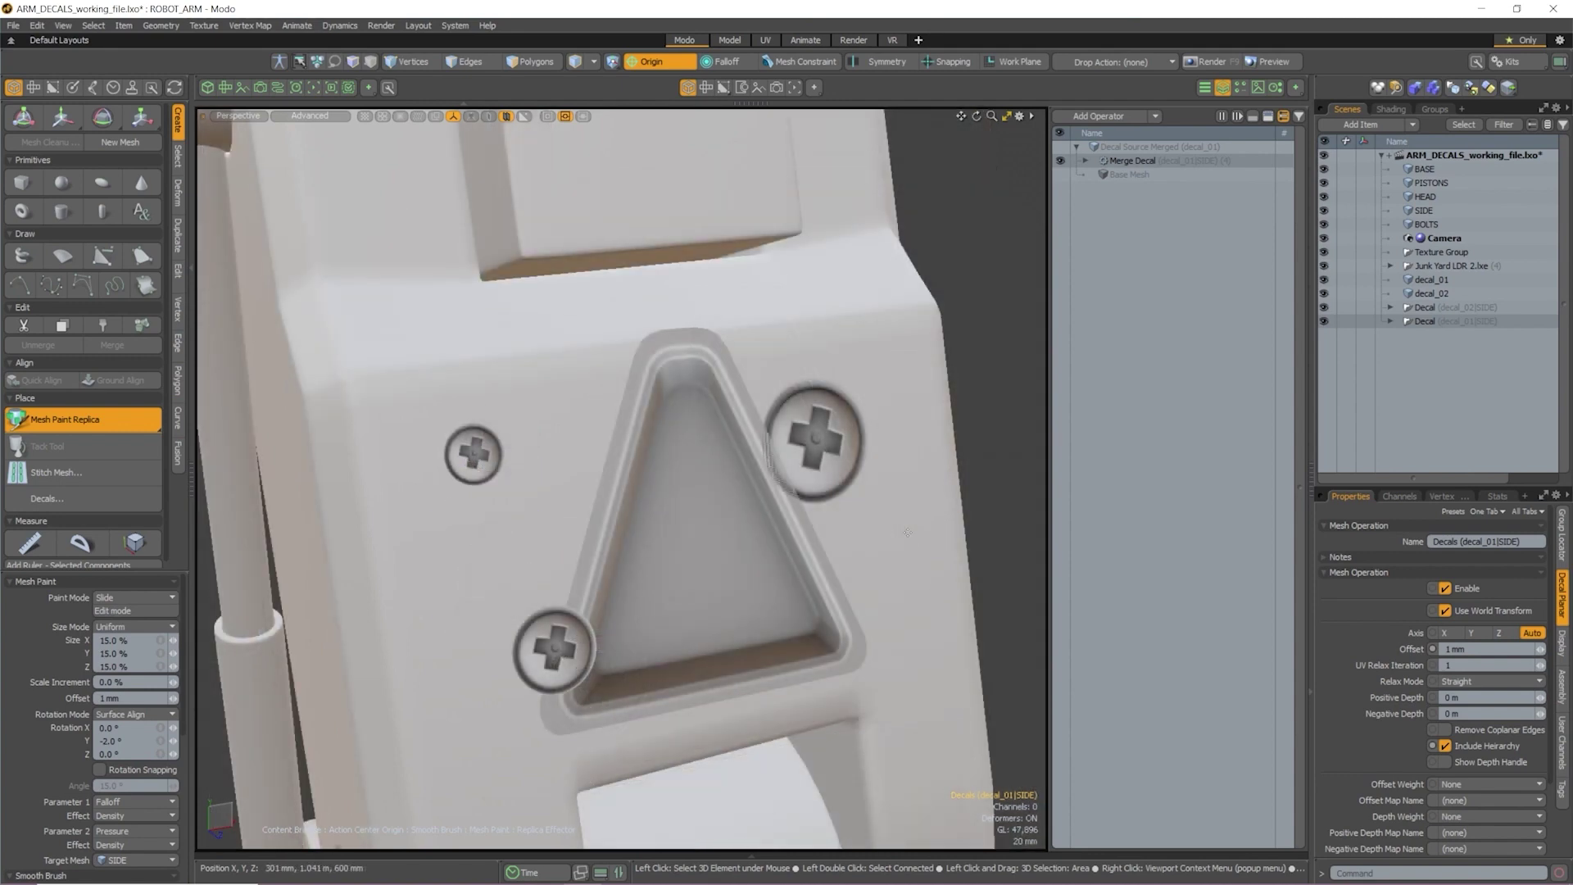
left_click(114, 611)
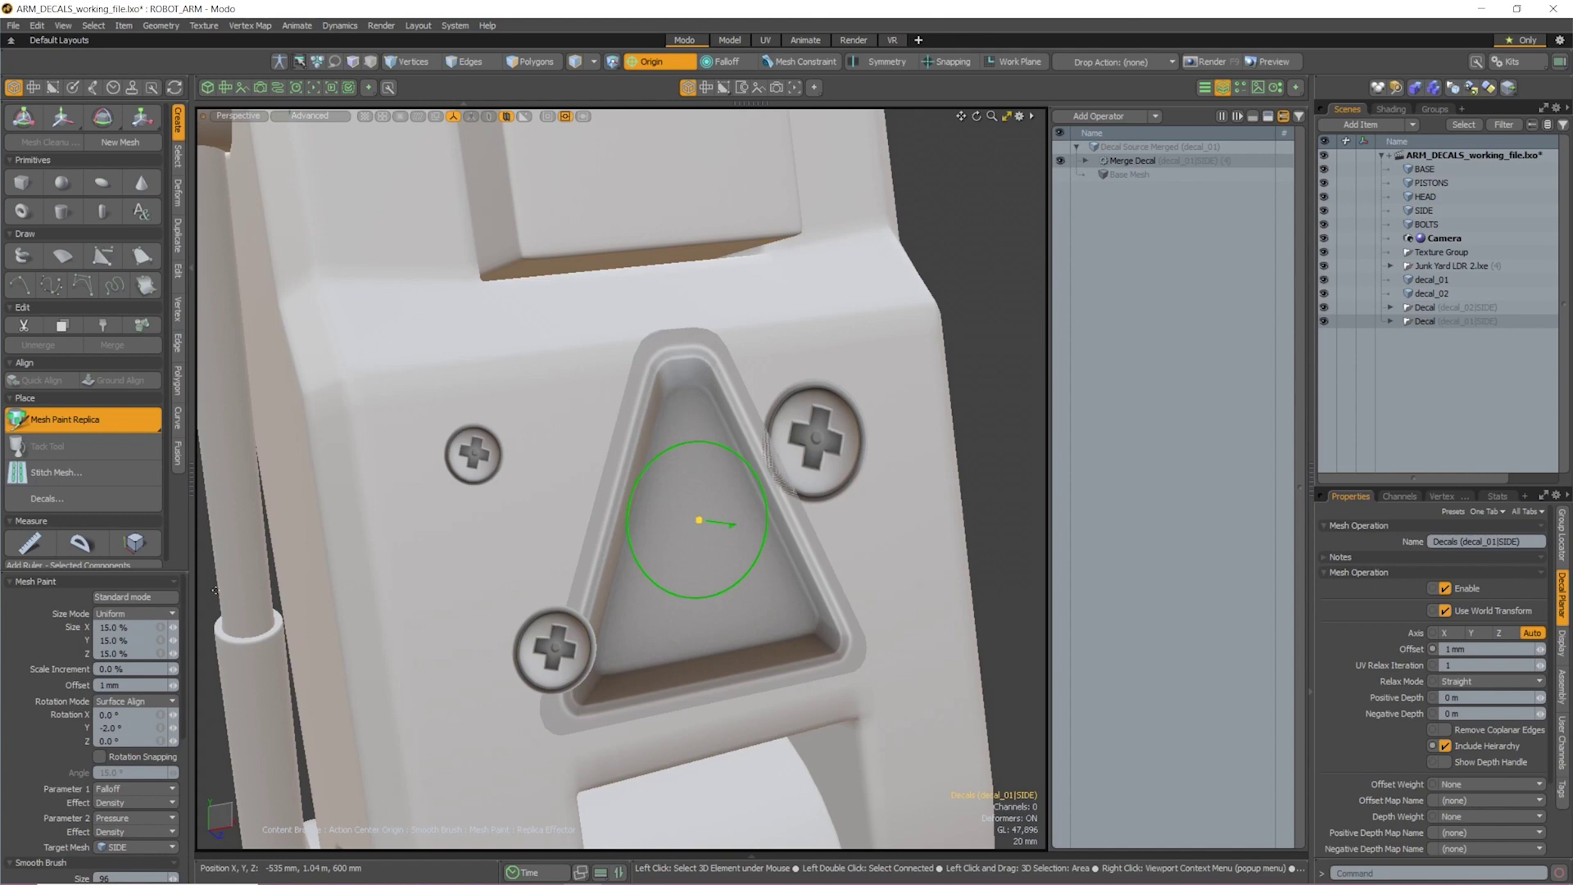
scroll(52, 761, "down", 5)
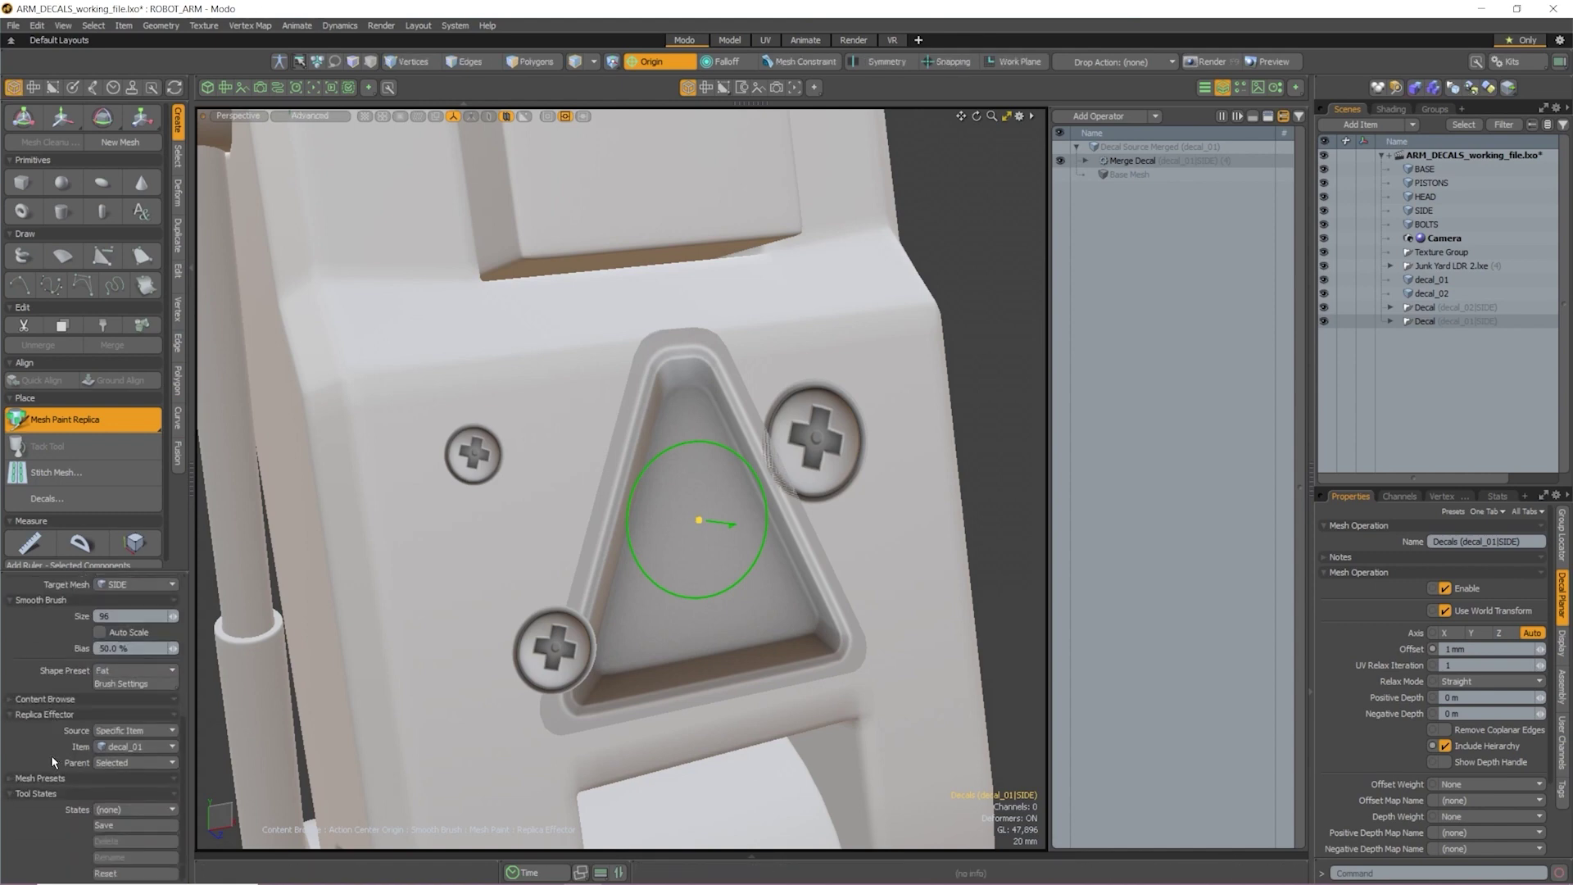
left_click(144, 747)
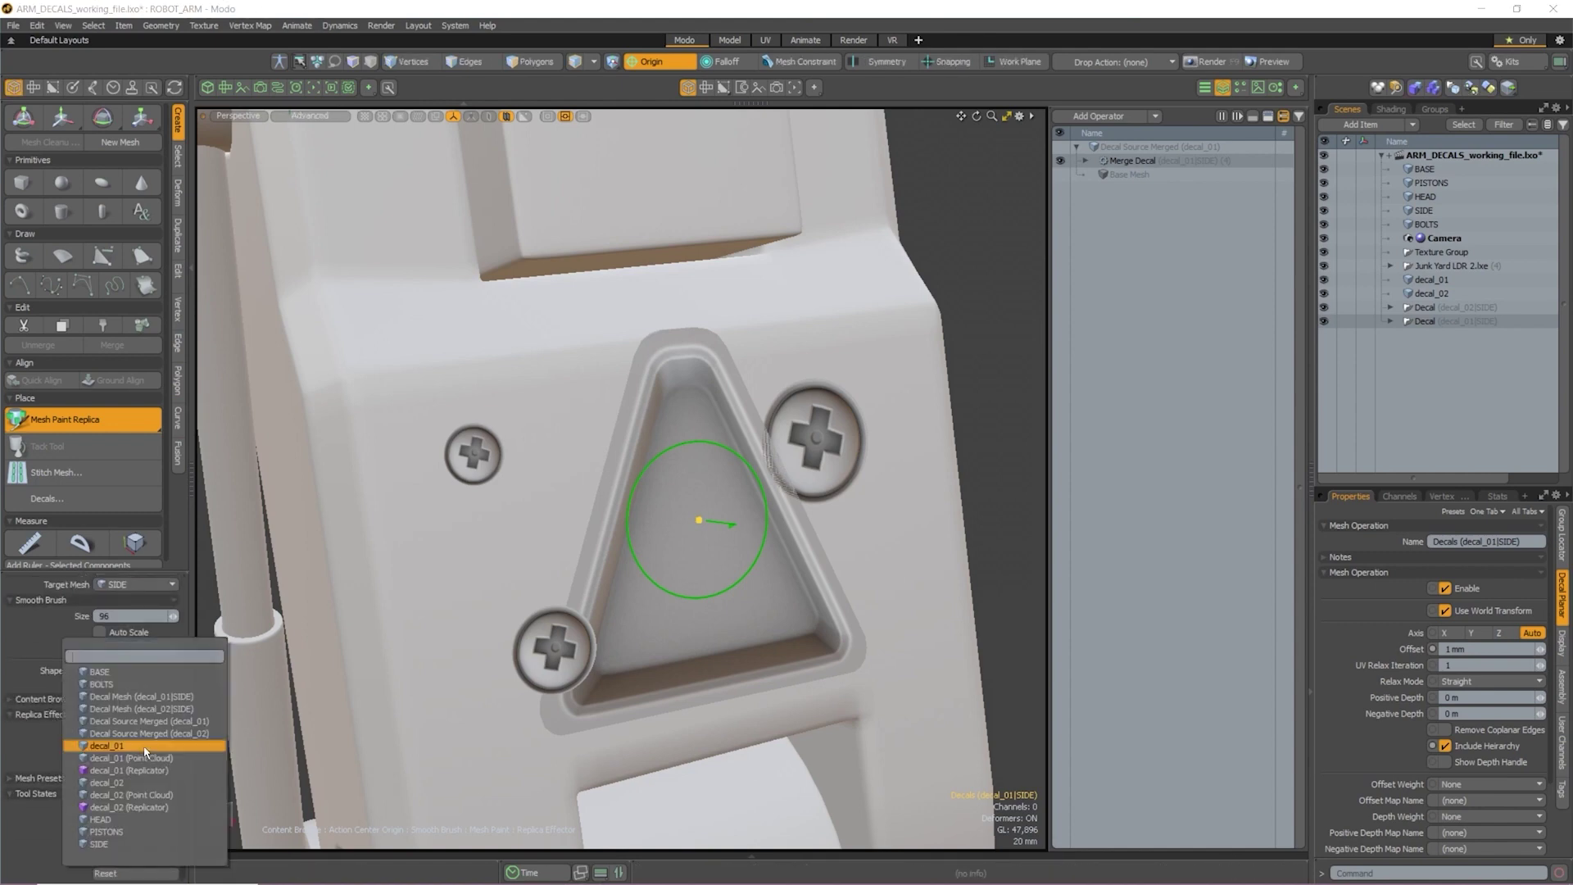
left_click(145, 783)
Move the three decal_02 screws into the three corners of the triangular recess
mouse_move(560, 653)
left_mouse_down()
mouse_move(626, 635)
mouse_move(662, 599)
mouse_move(691, 432)
left_mouse_up()
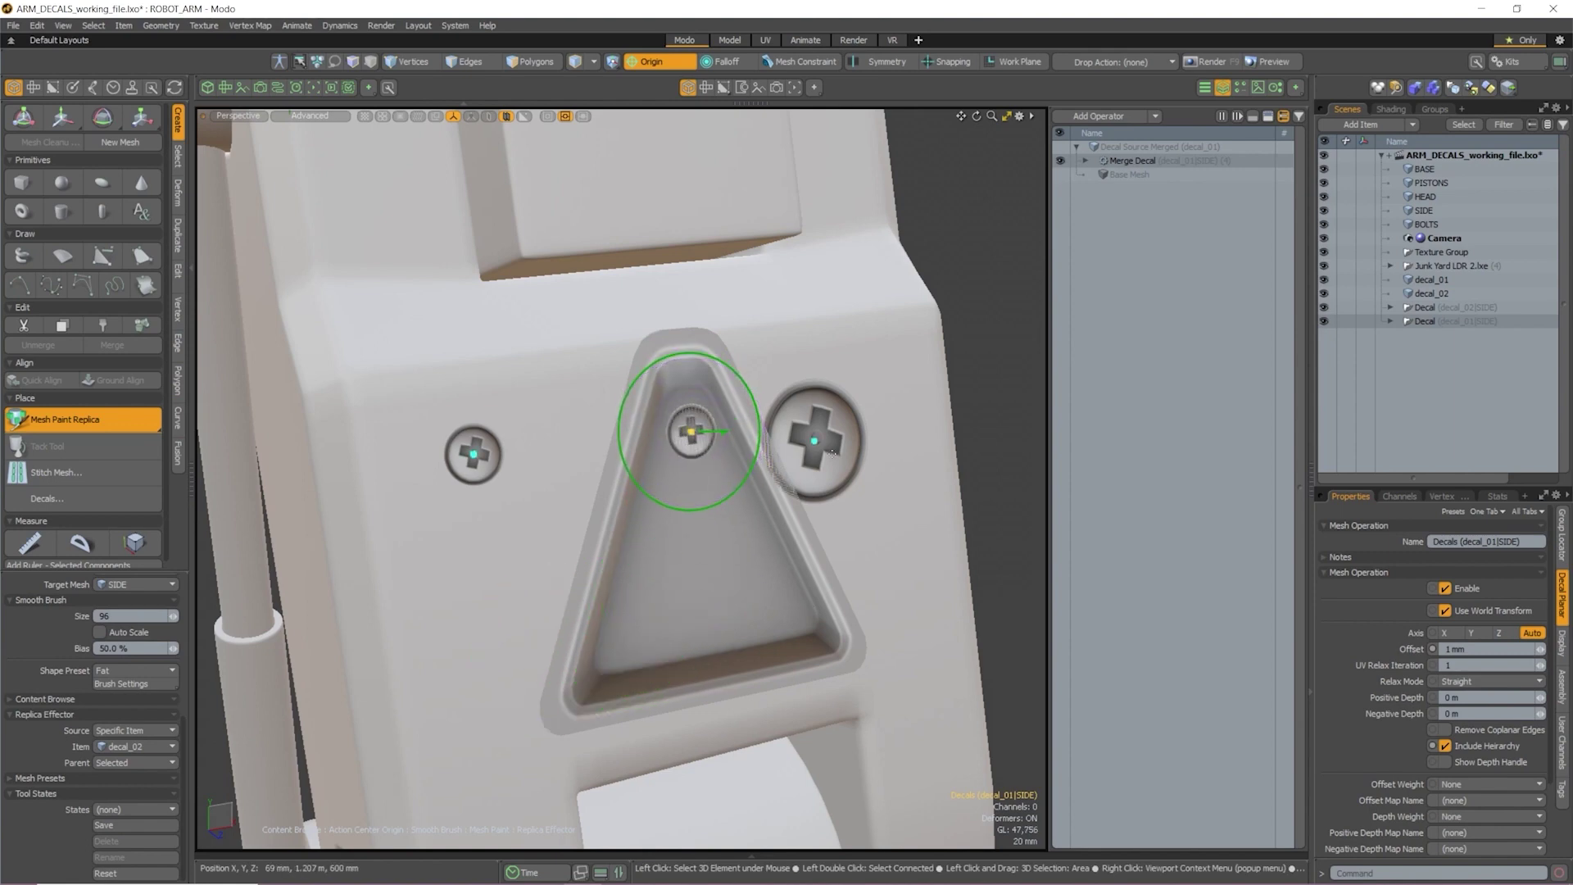
left_click_drag(822, 446, 786, 611)
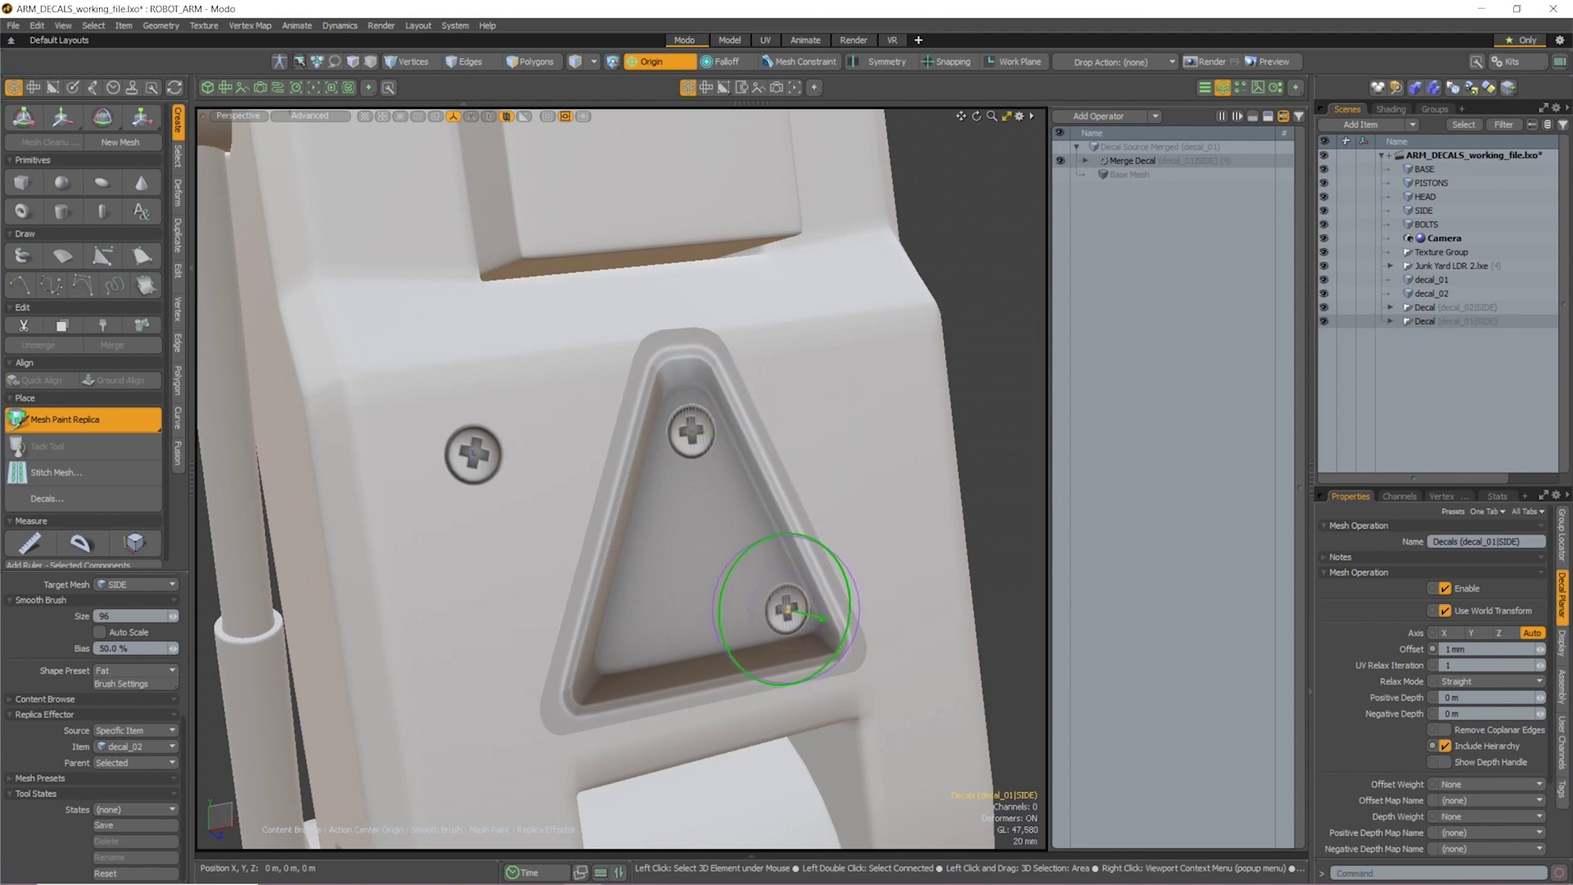
mouse_move(473, 453)
left_mouse_down()
mouse_move(644, 619)
mouse_move(647, 660)
mouse_move(626, 643)
left_mouse_up()
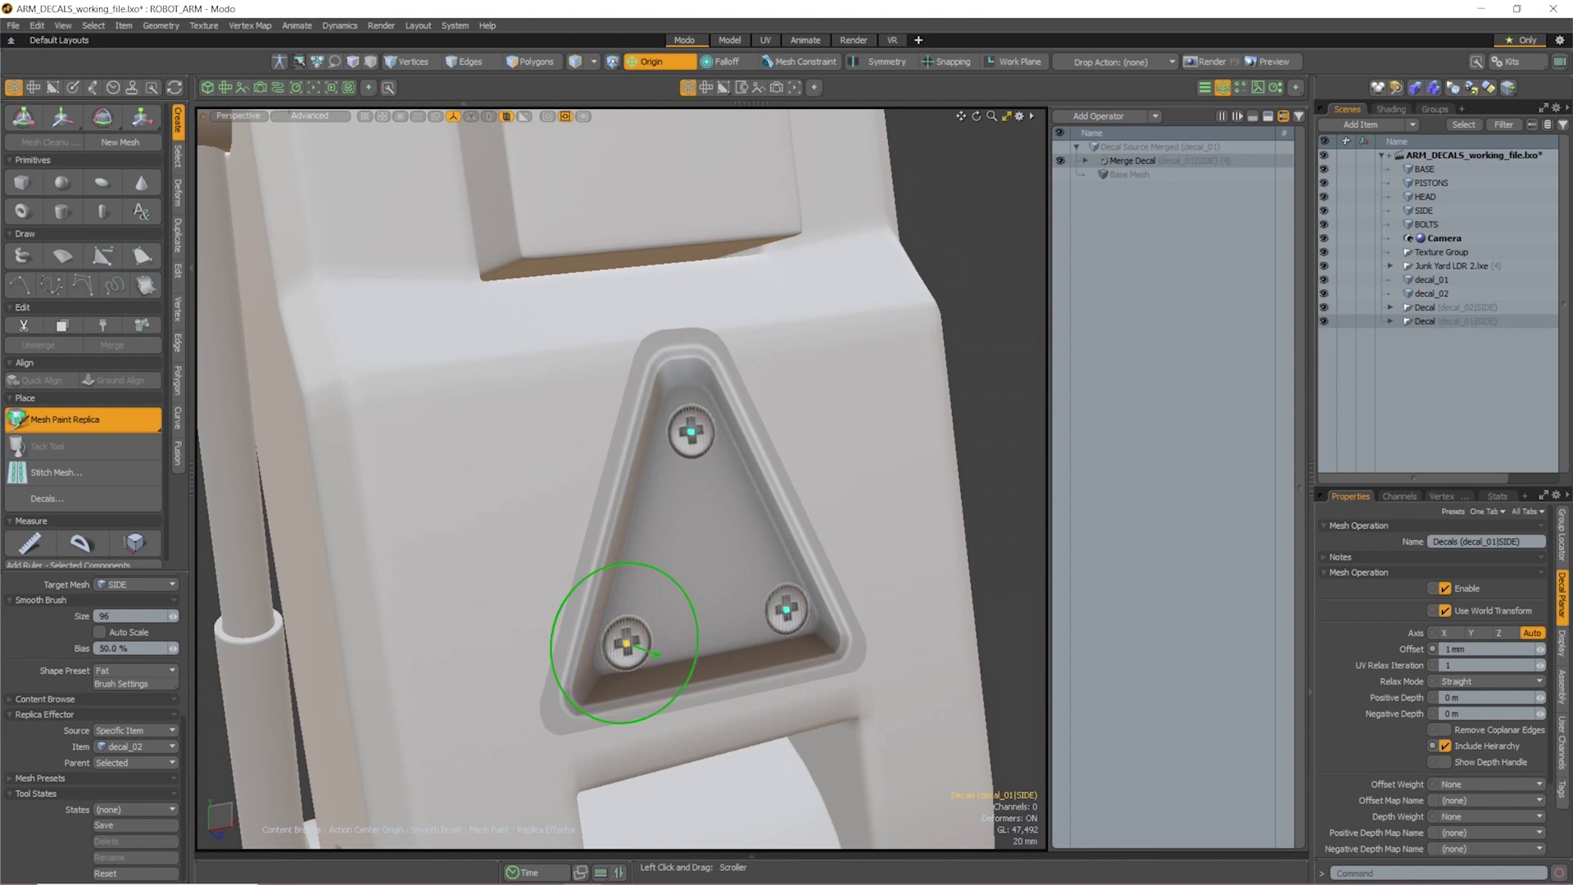
Try pulling the top screw's offset handle outward, away from the floor of the triangular recess
left_click_drag(623, 516, 765, 519, "alt")
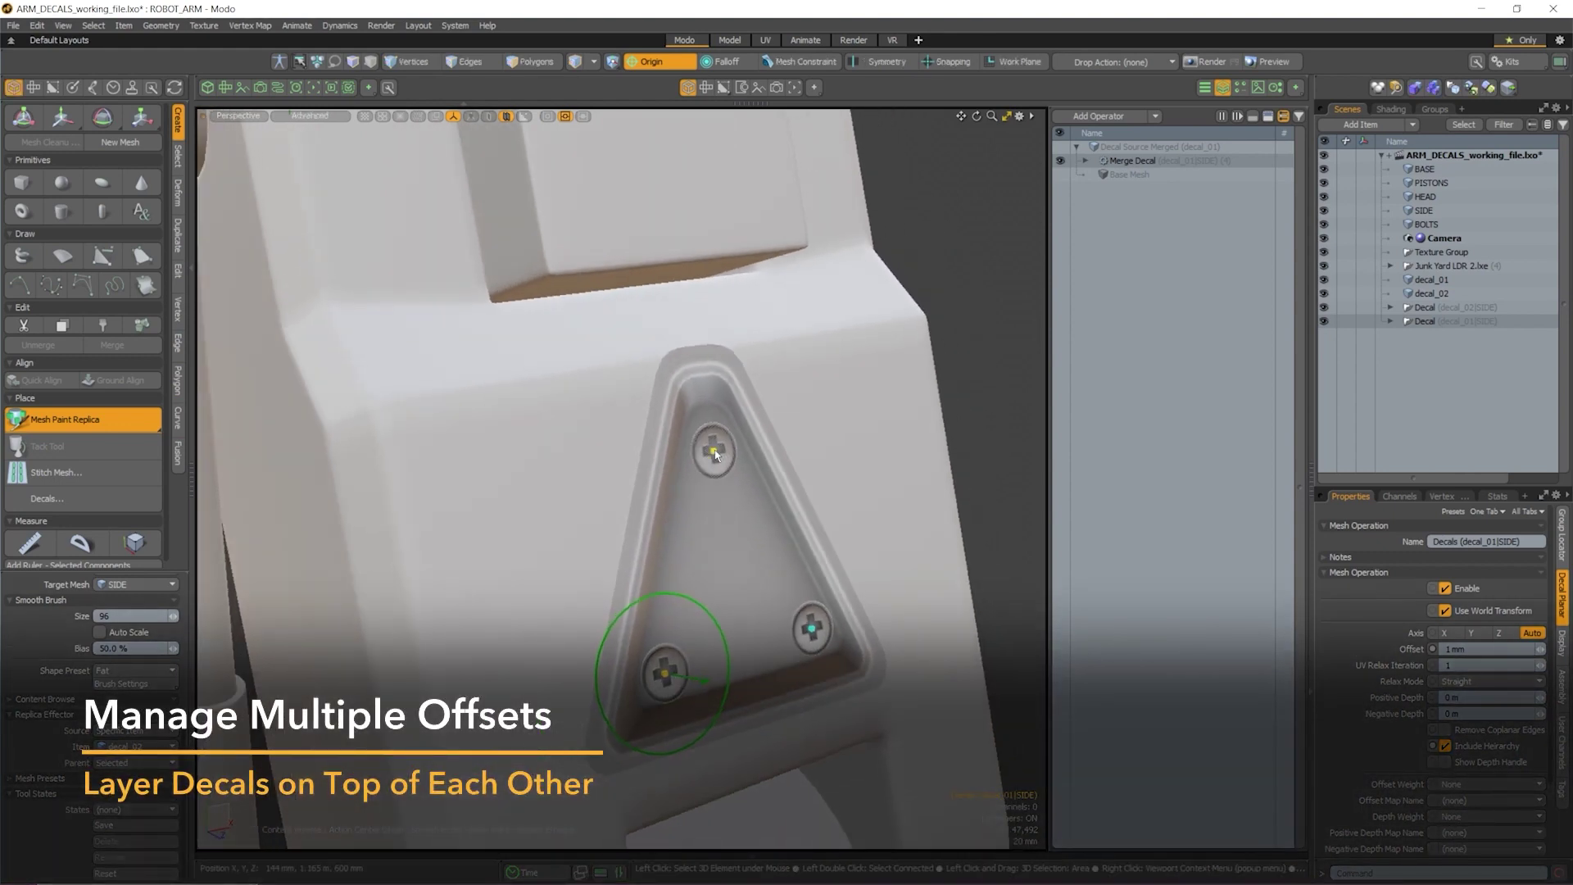
mouse_move(778, 518)
right_mouse_down("alt")
mouse_move(839, 518)
mouse_move(761, 509)
right_mouse_up("alt")
left_click_drag(761, 509, 784, 523, "alt")
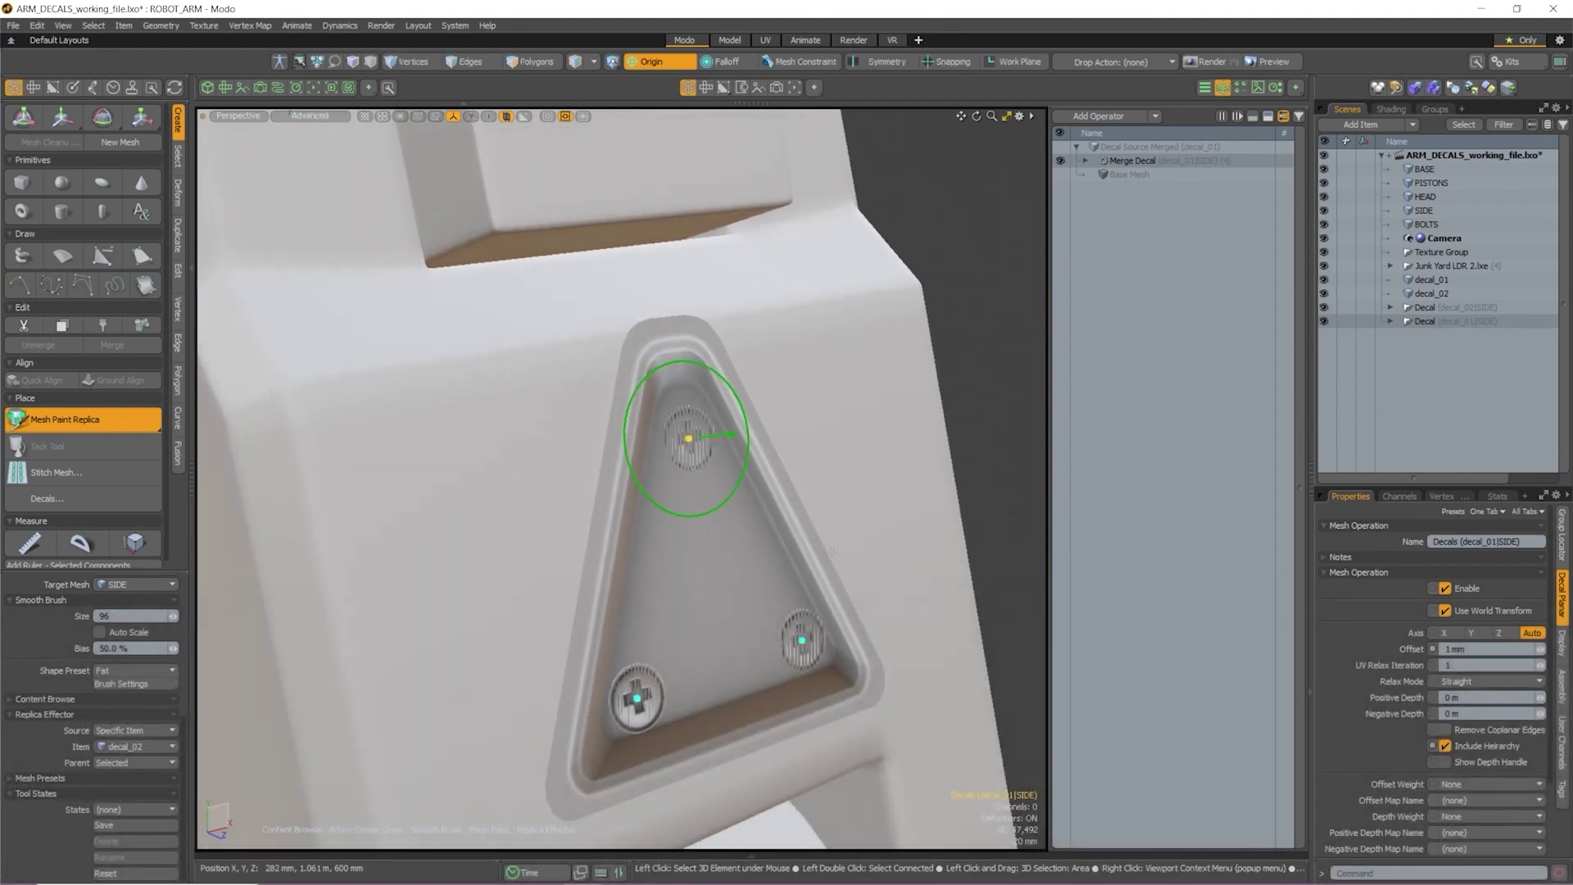
left_click_drag(784, 523, 792, 554, "alt")
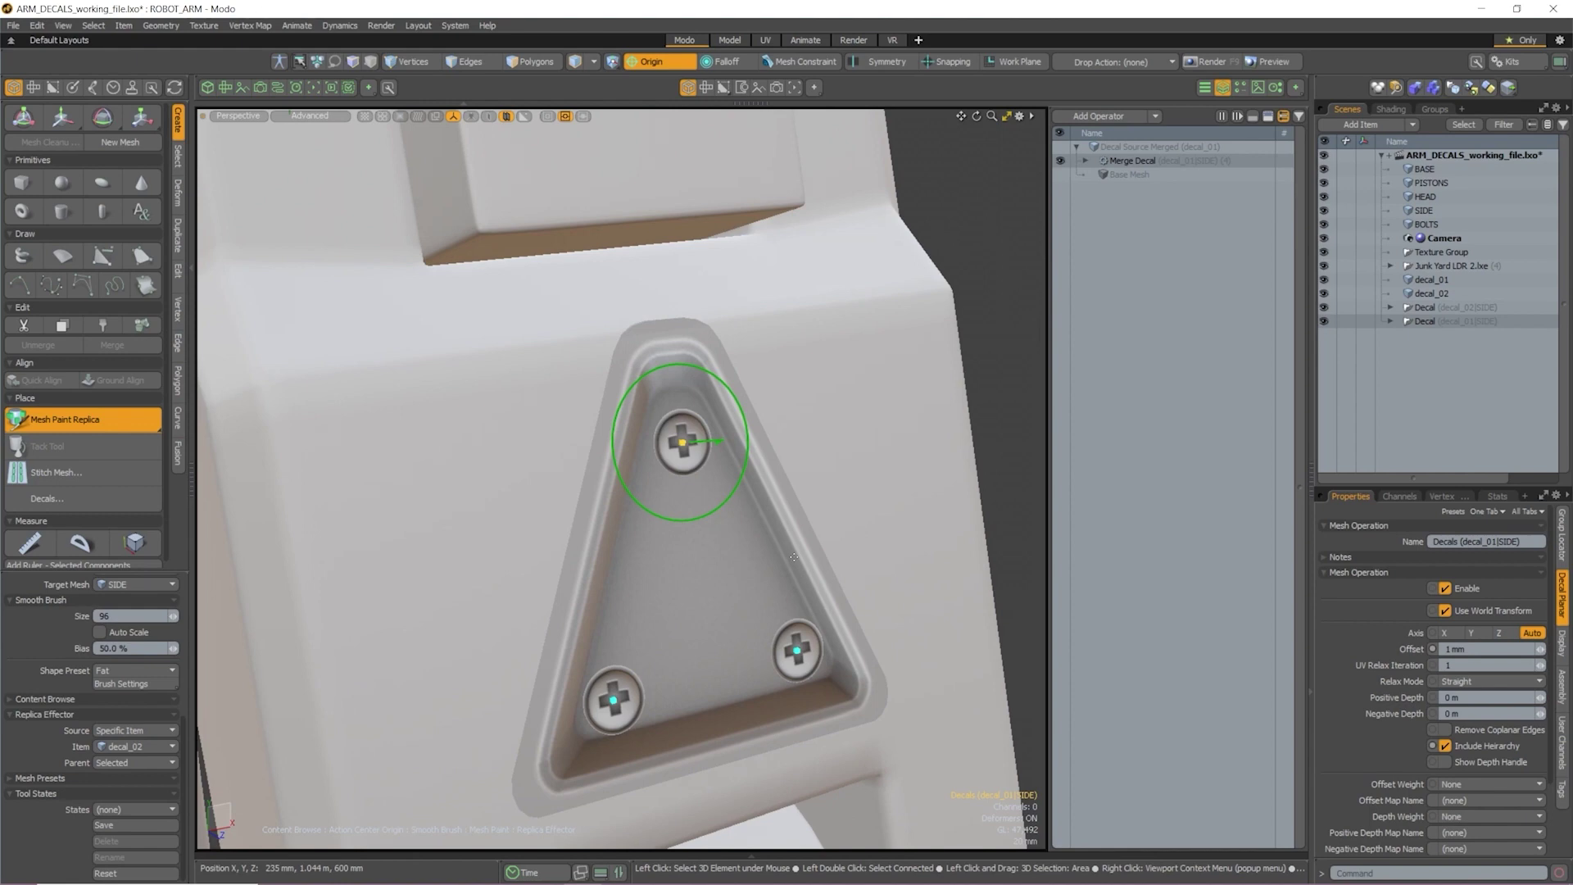
mouse_move(720, 446)
left_mouse_down()
mouse_move(757, 436)
mouse_move(787, 479)
mouse_move(847, 479)
mouse_move(820, 405)
mouse_move(752, 435)
left_mouse_up()
scroll(750, 444, "up", 5)
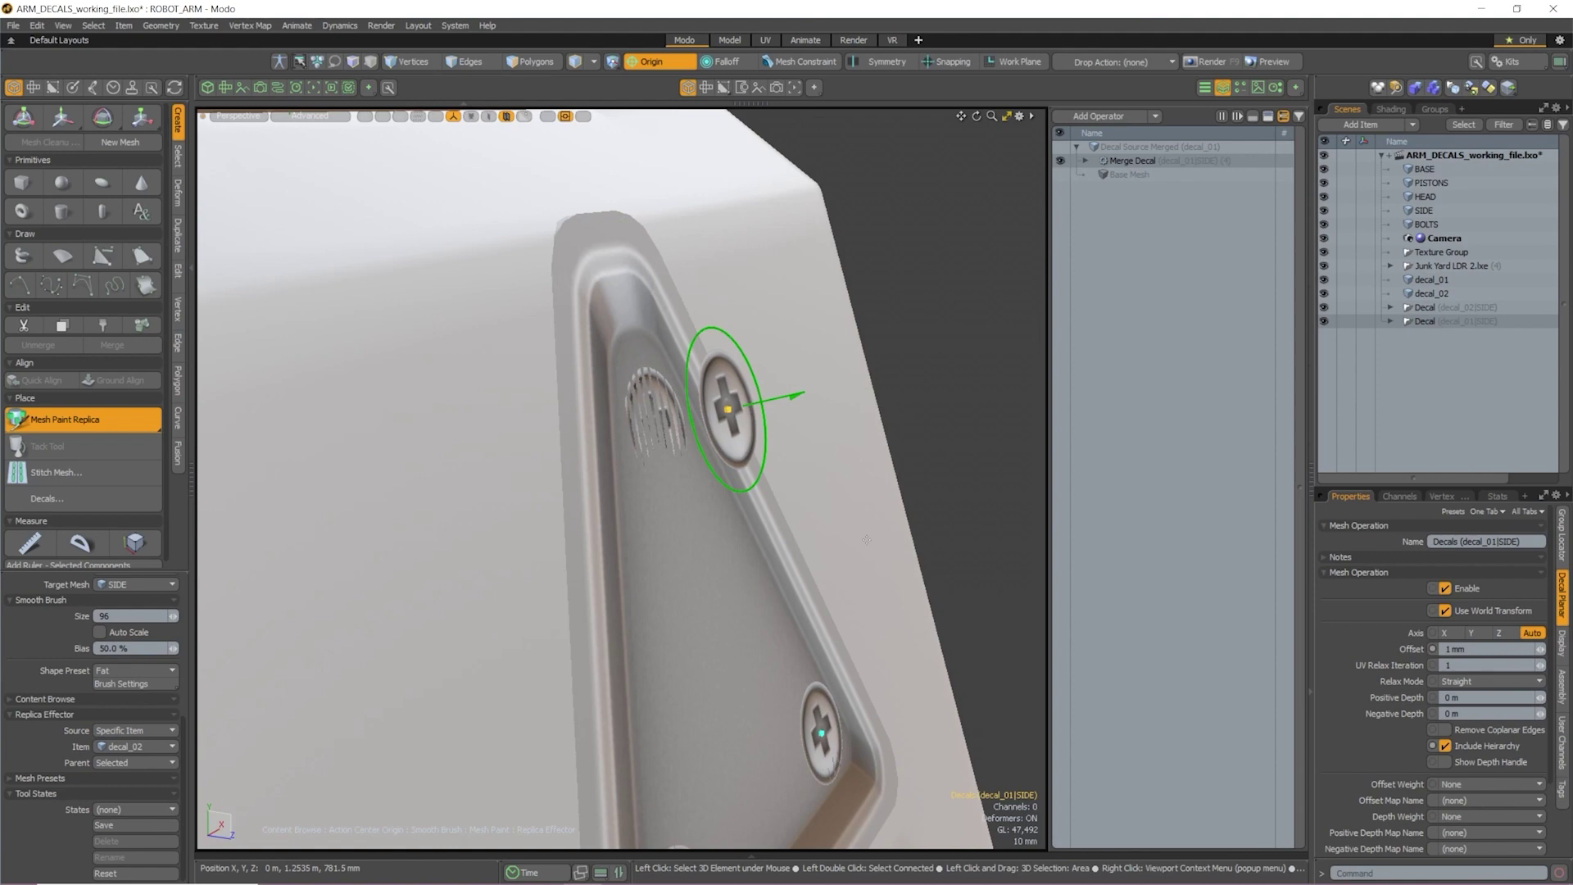
key("alt")
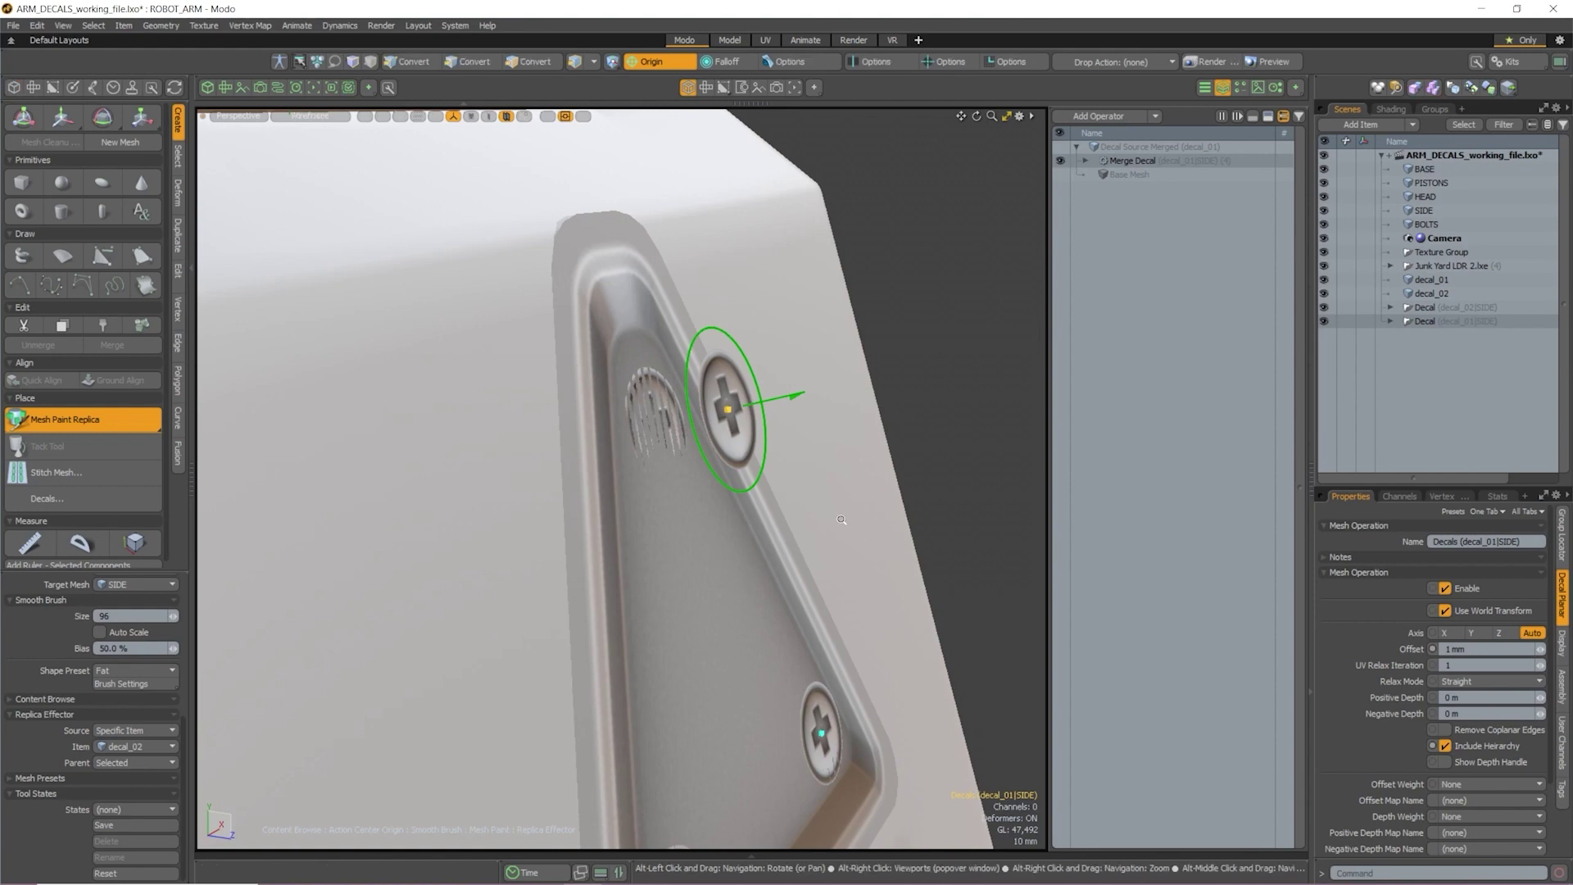
left_click_drag(844, 520, 838, 519, "alt")
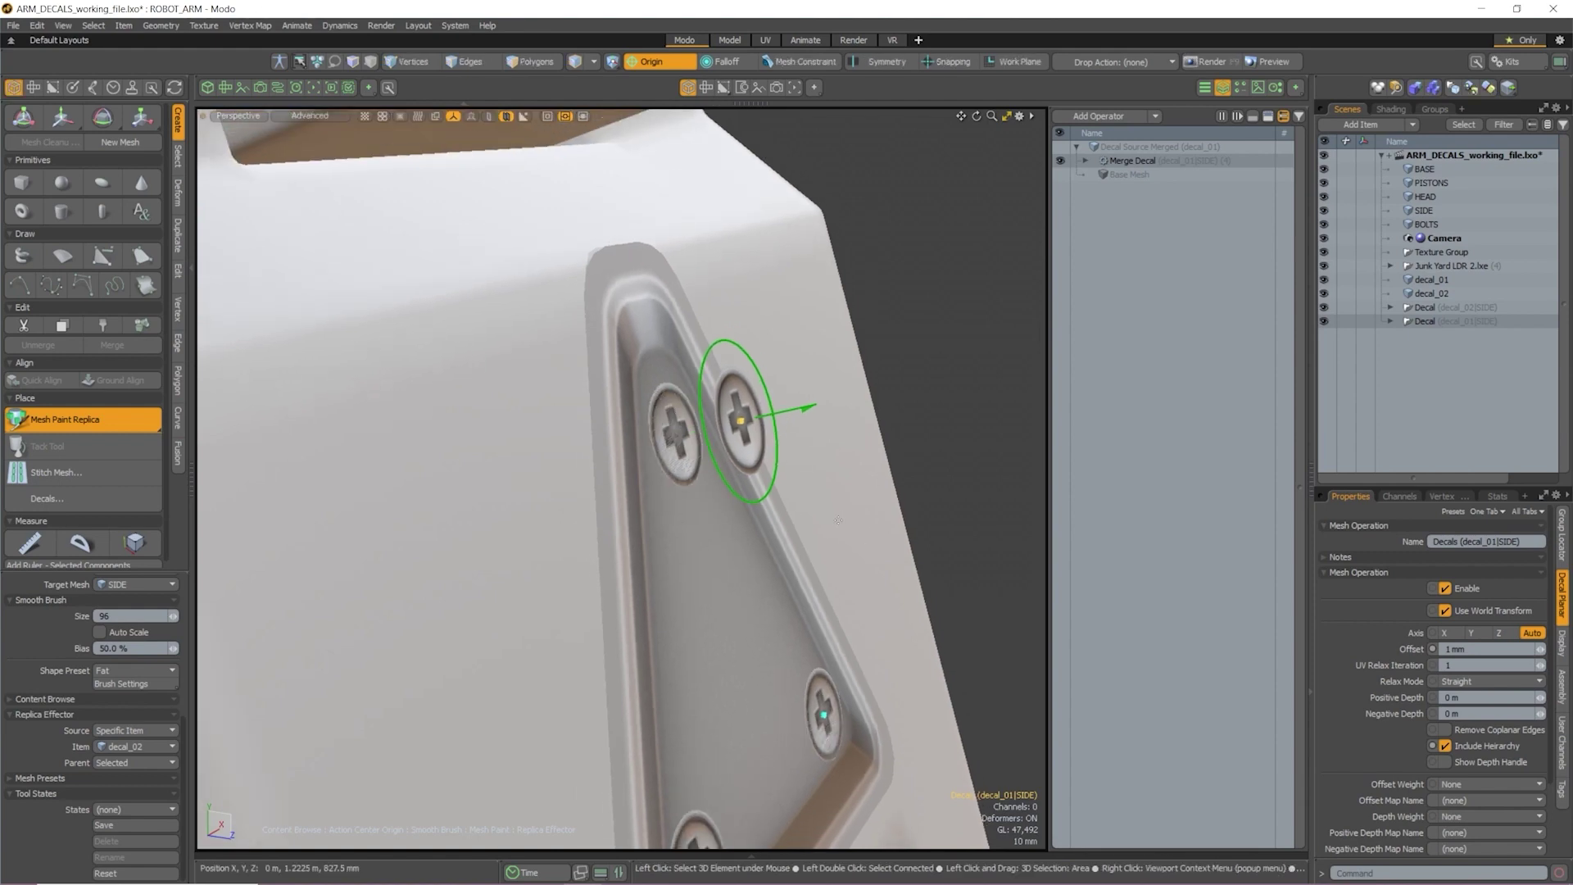
scroll(823, 487, "down", 2)
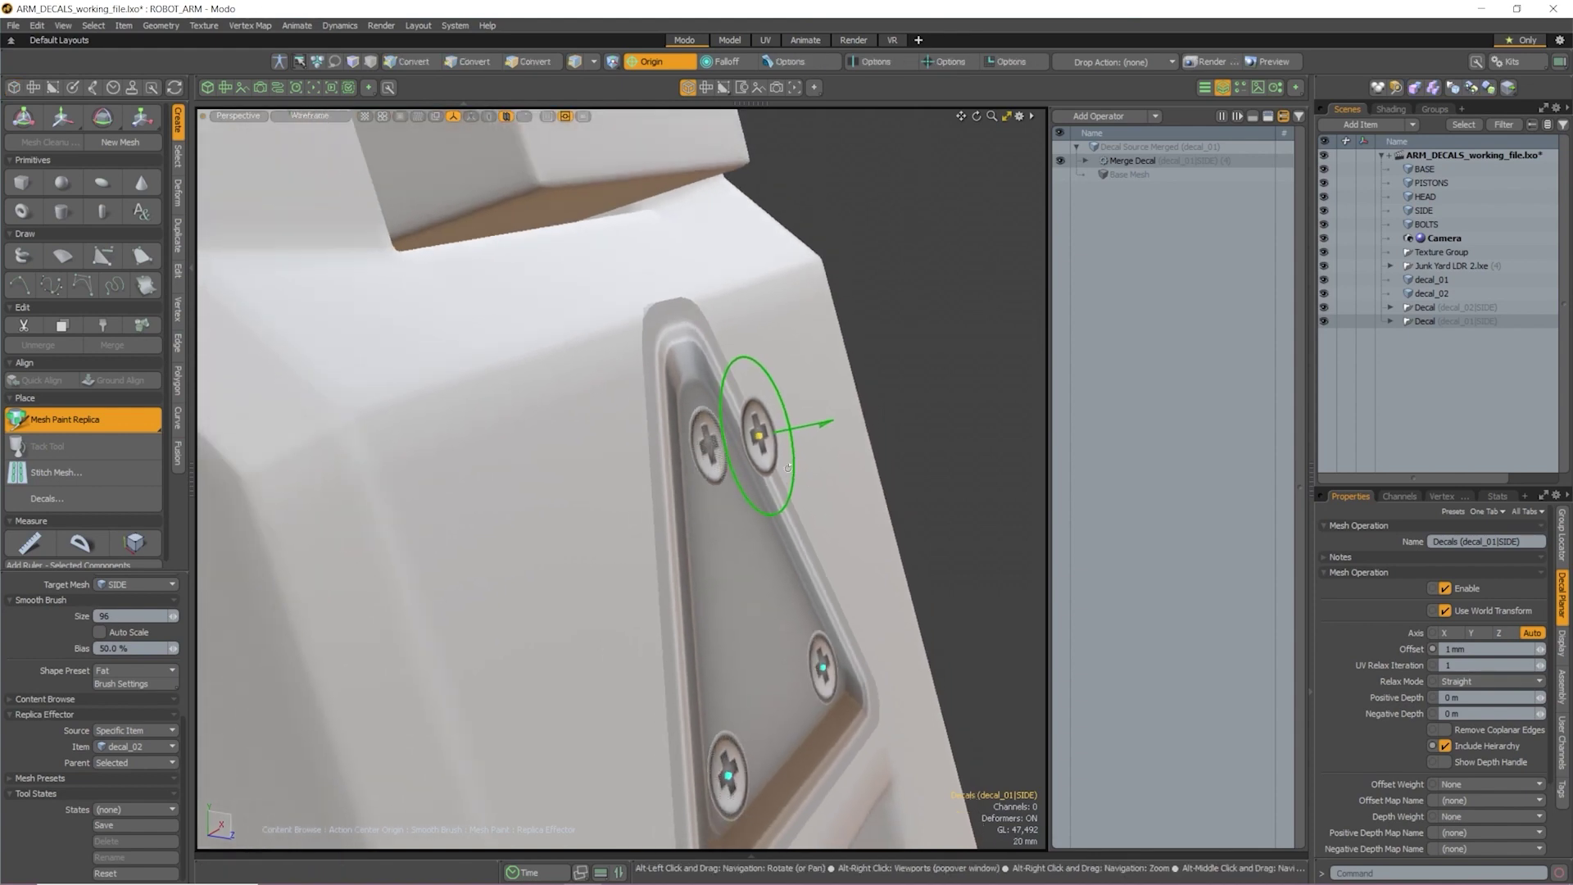
Try moving the top screw onto the surface beside the triangle's apex, and bring it back into the recess's top corner
mouse_move(760, 439)
left_mouse_down()
mouse_move(788, 405)
mouse_move(650, 407)
mouse_move(585, 333)
mouse_move(544, 368)
mouse_move(577, 391)
mouse_move(547, 322)
left_mouse_up()
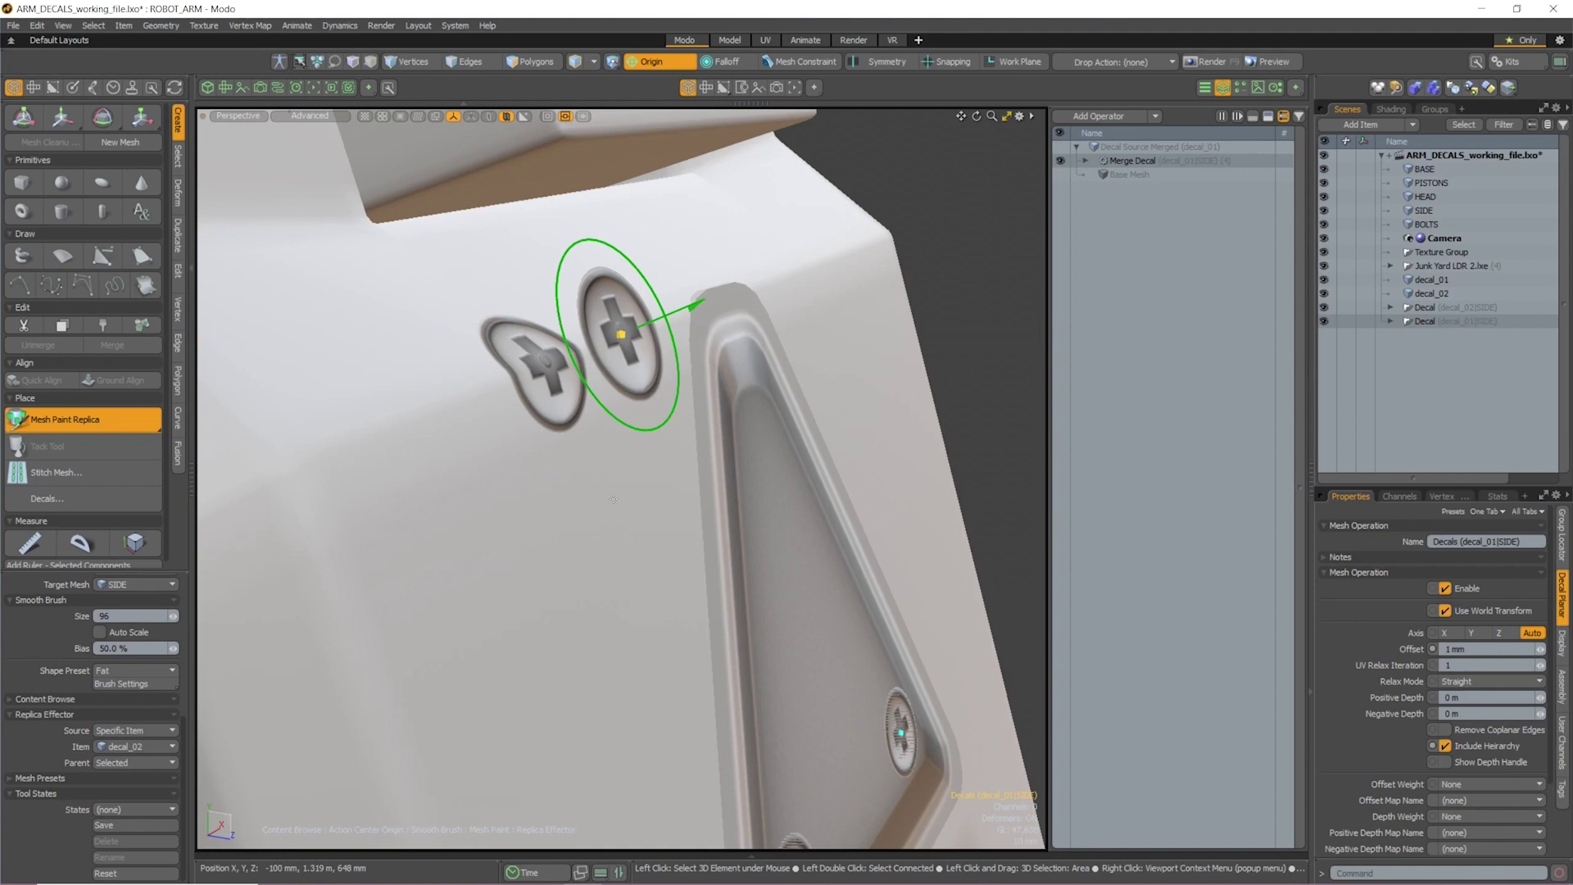
mouse_move(691, 308)
left_mouse_down()
mouse_move(828, 246)
mouse_move(664, 318)
mouse_move(706, 321)
mouse_move(655, 332)
mouse_move(779, 282)
mouse_move(620, 332)
mouse_move(738, 410)
mouse_move(762, 446)
mouse_move(649, 480)
mouse_move(681, 575)
left_mouse_up()
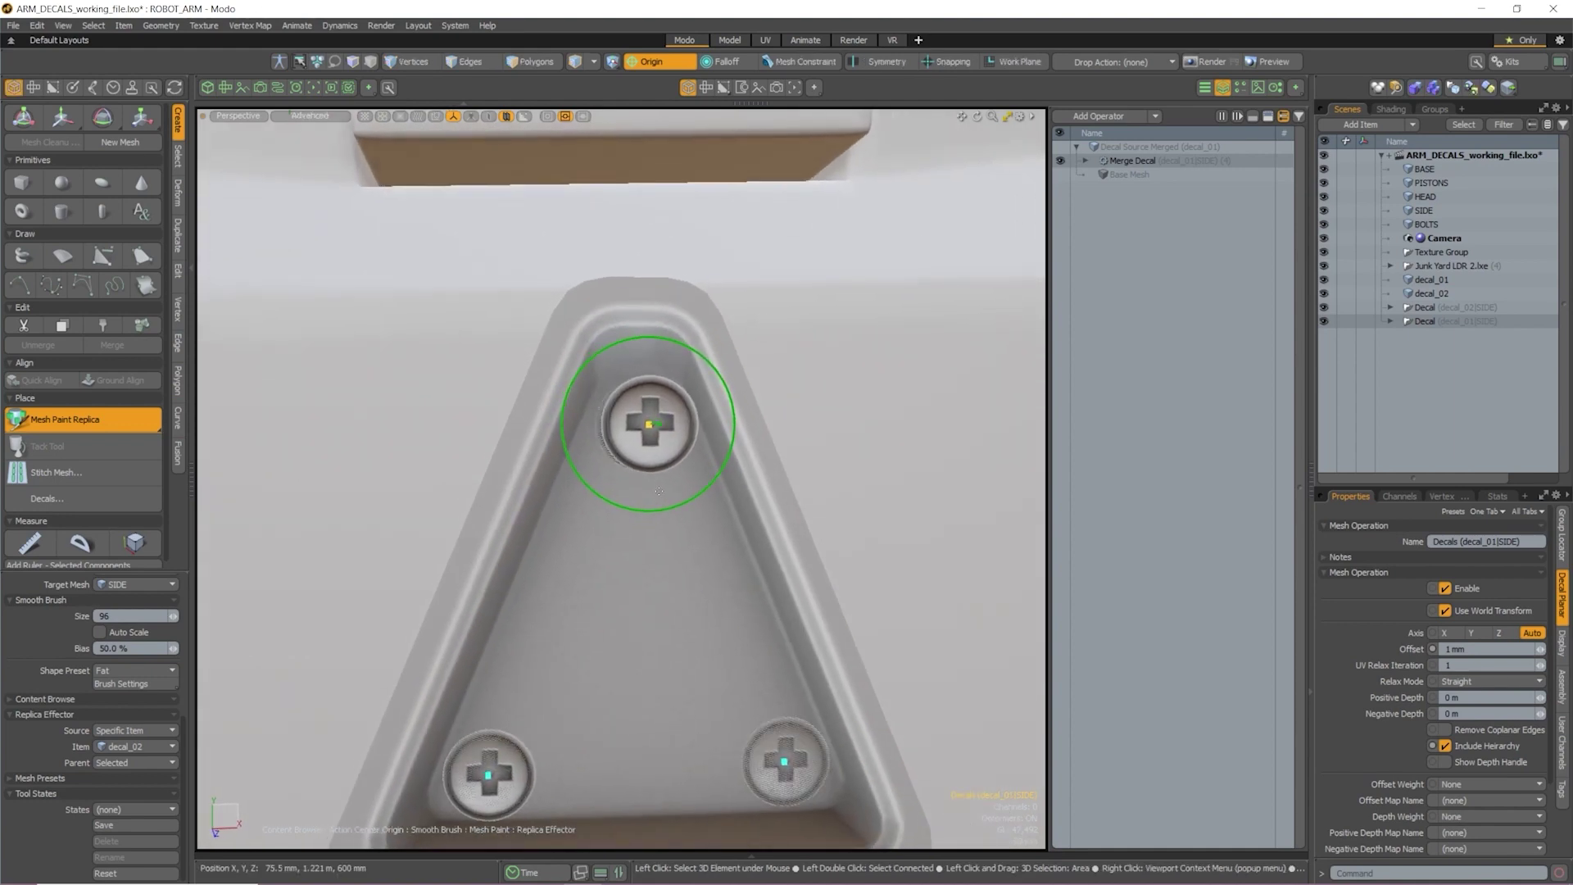
left_click_drag(684, 539, 807, 478, "alt")
scroll(781, 500, "up", 3)
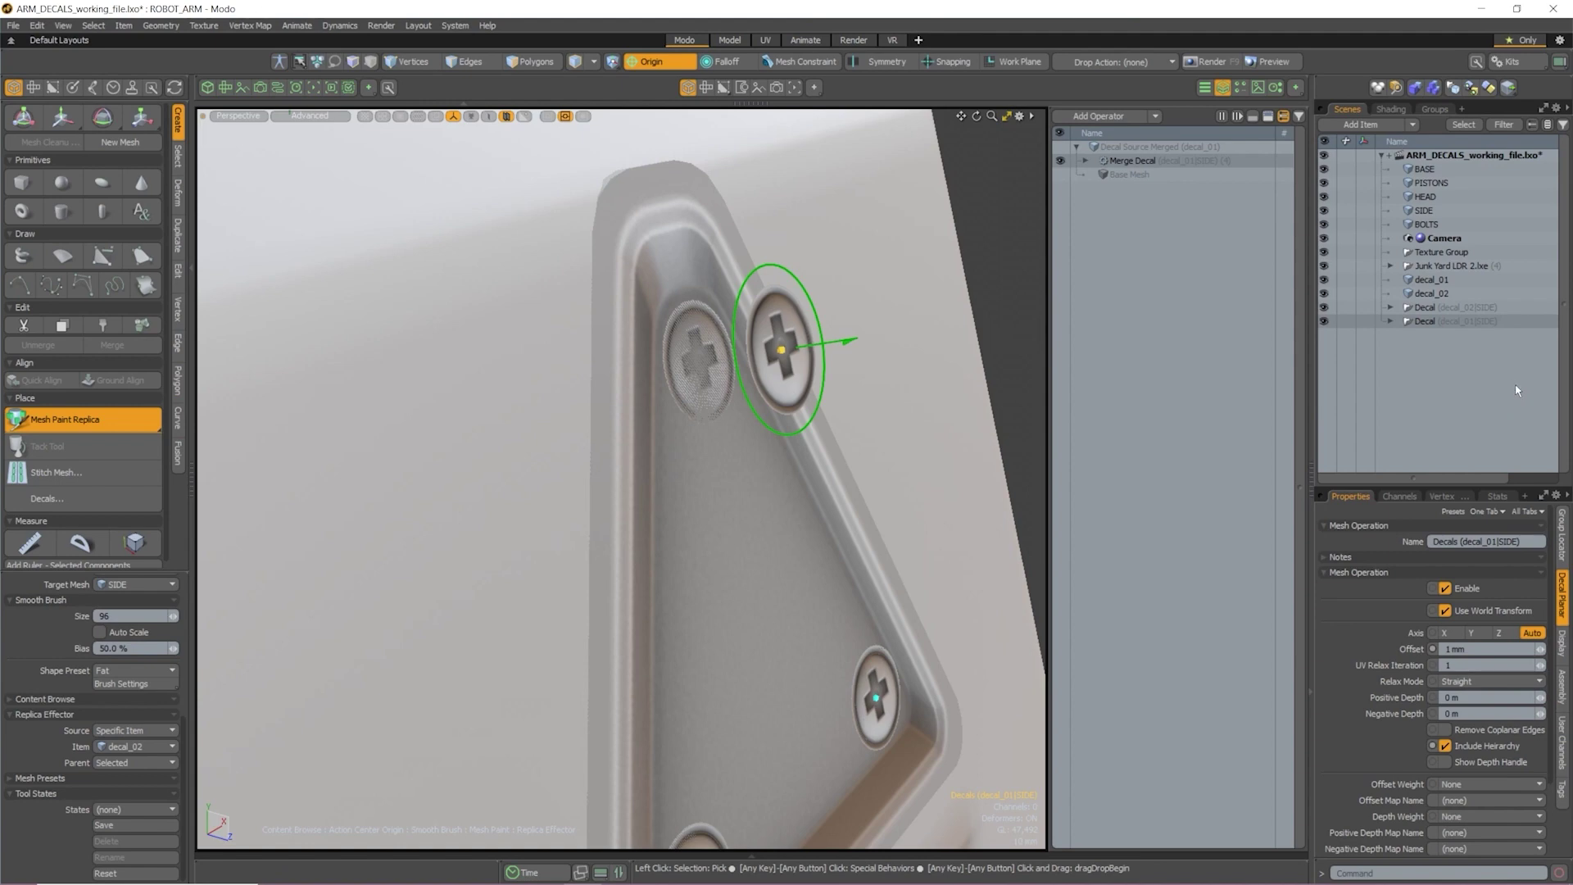
Set the offset of the Decal Op on decal_02's Decal Mesh to 2 mm
left_click(1391, 307)
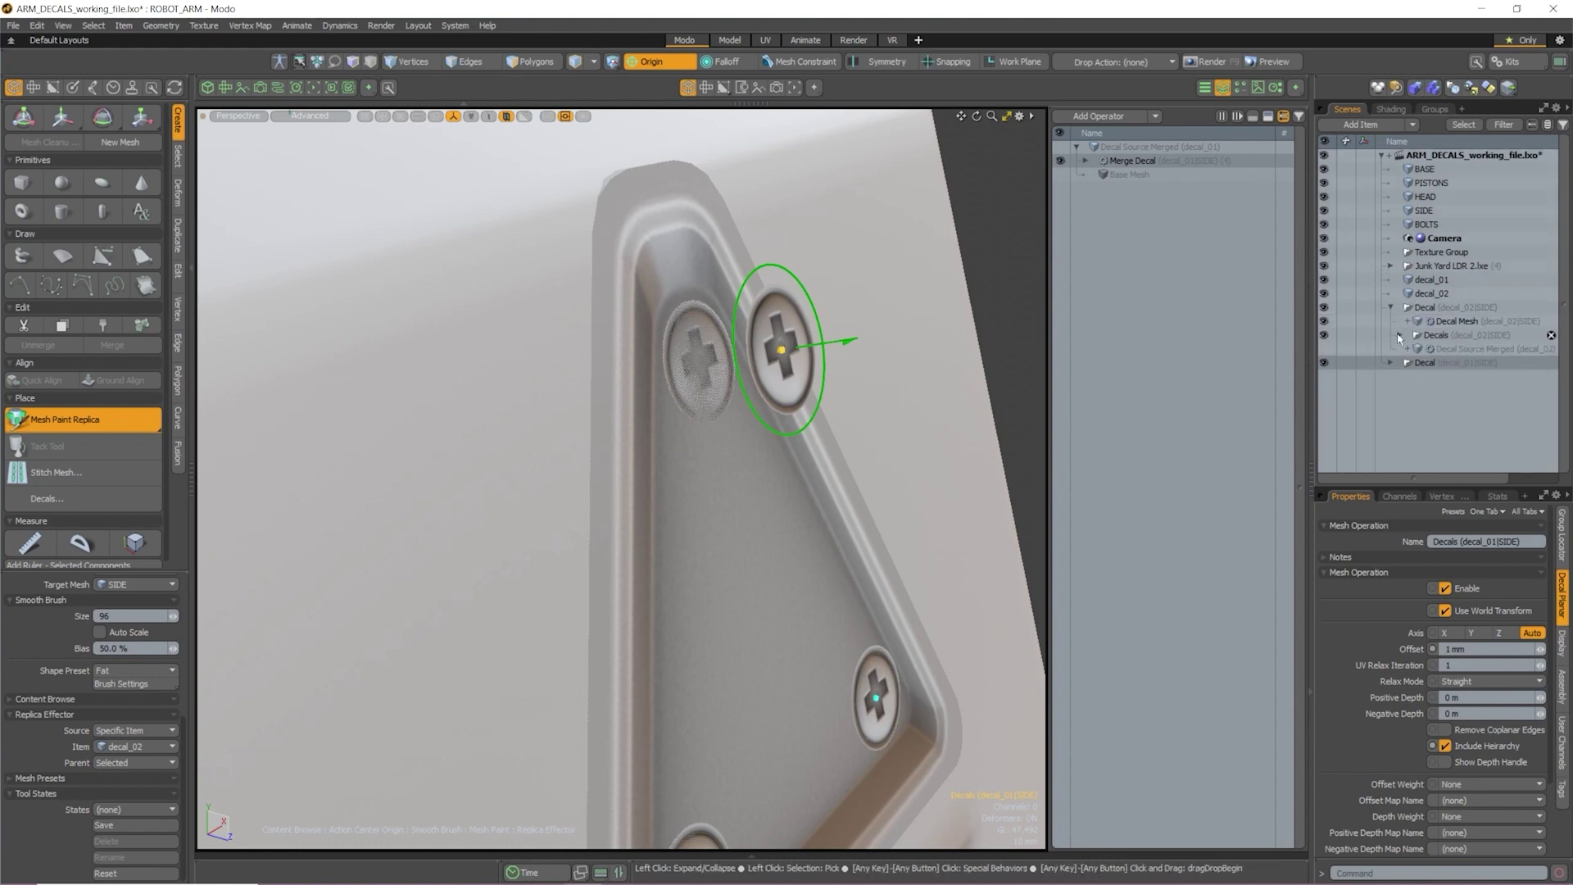
left_click(1462, 322)
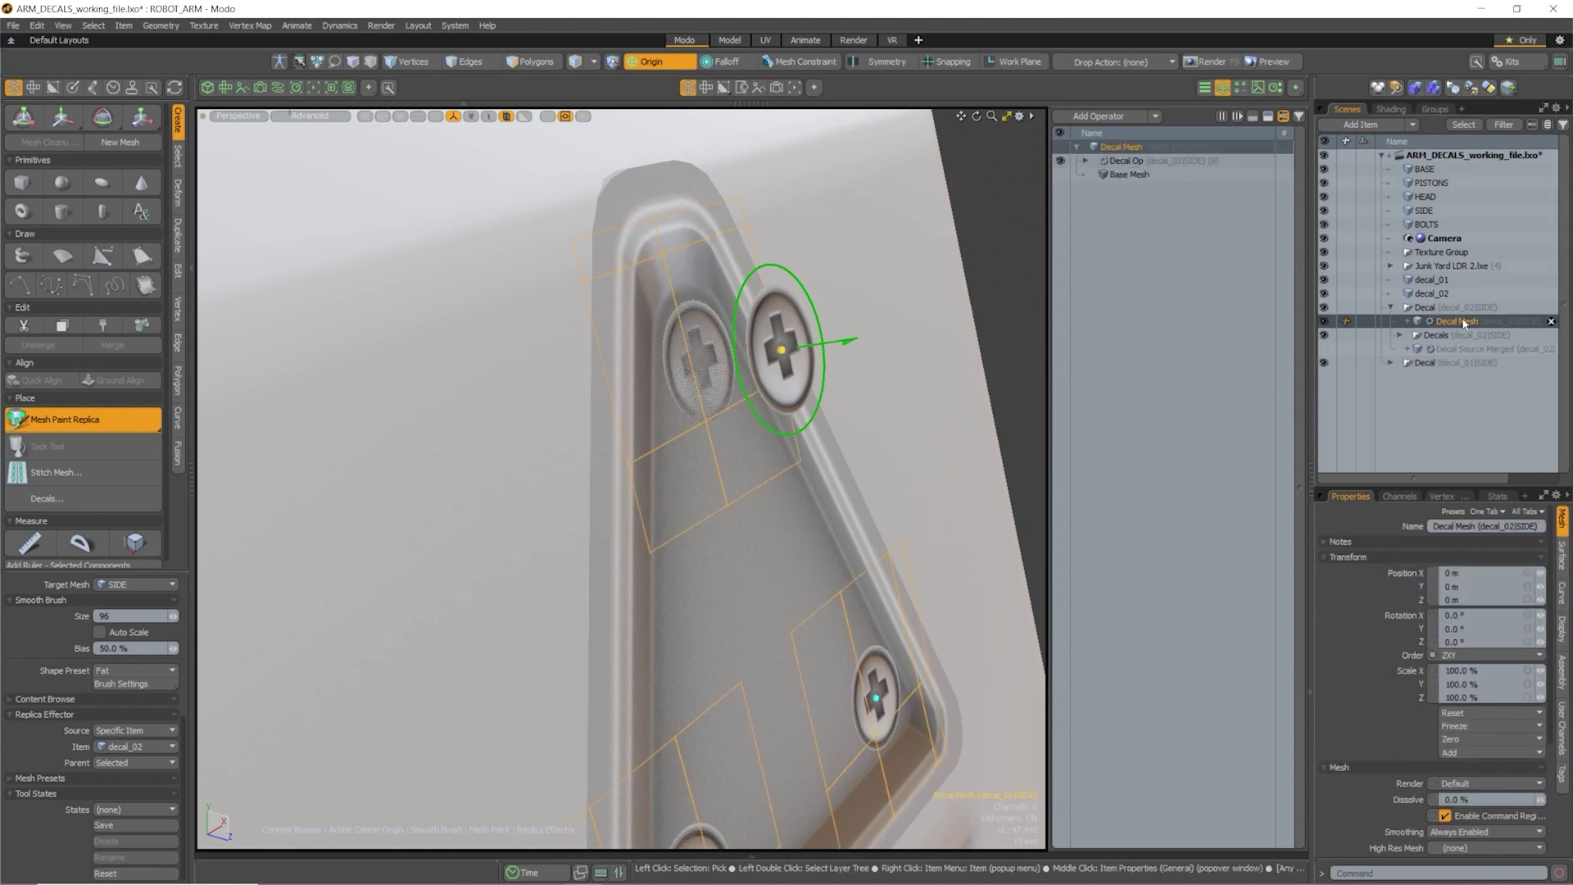
left_click(1128, 162)
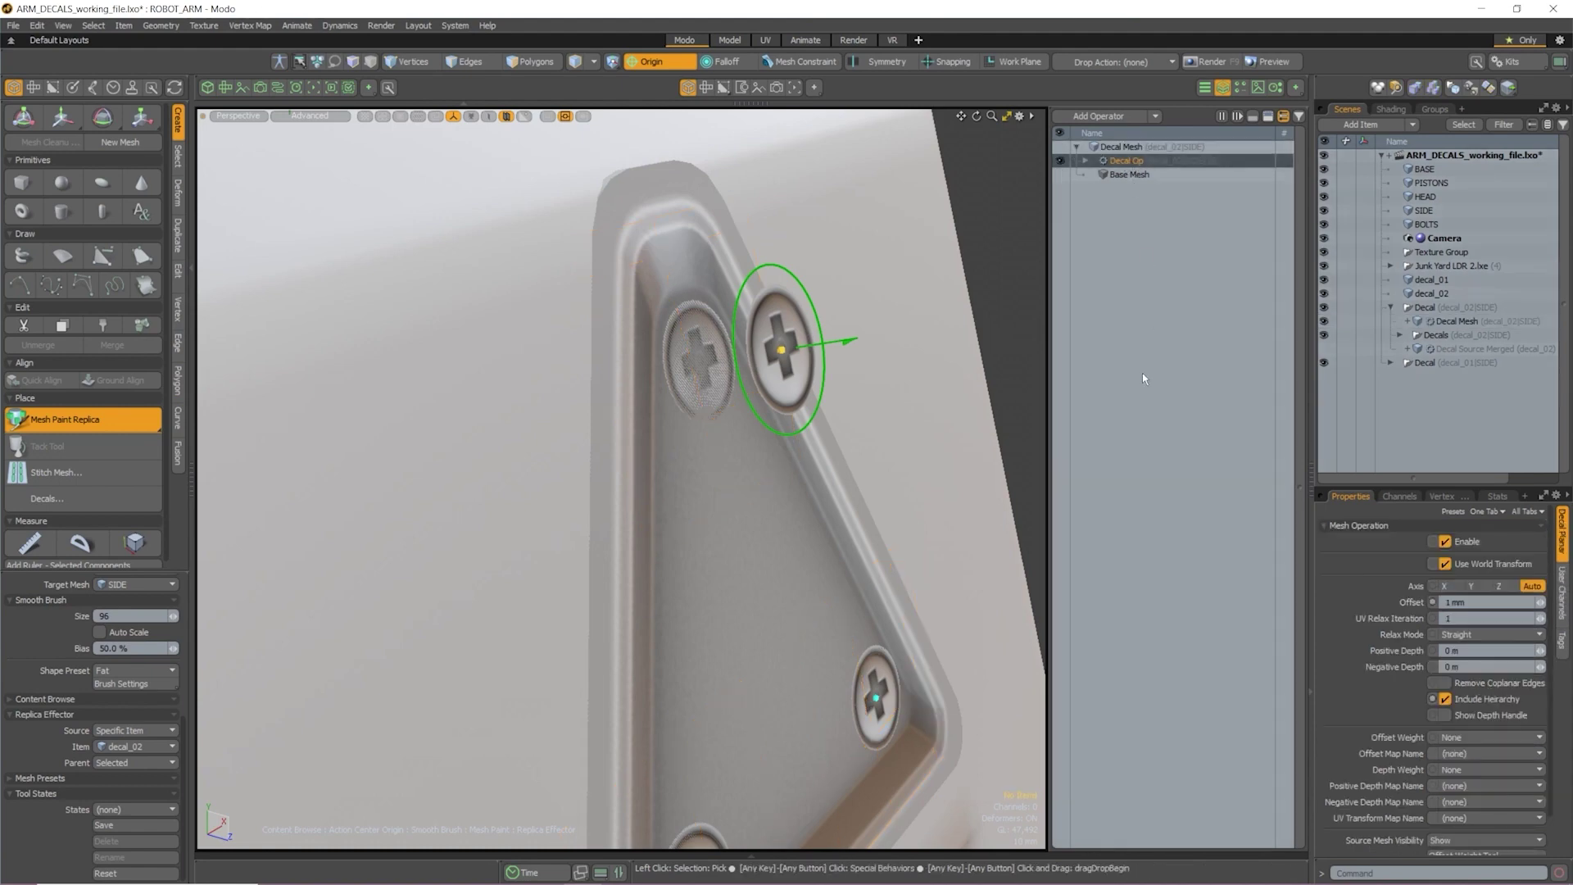
left_click_drag(1008, 381, 923, 429, "alt")
left_click(1472, 602)
type("2mm")
key("Return")
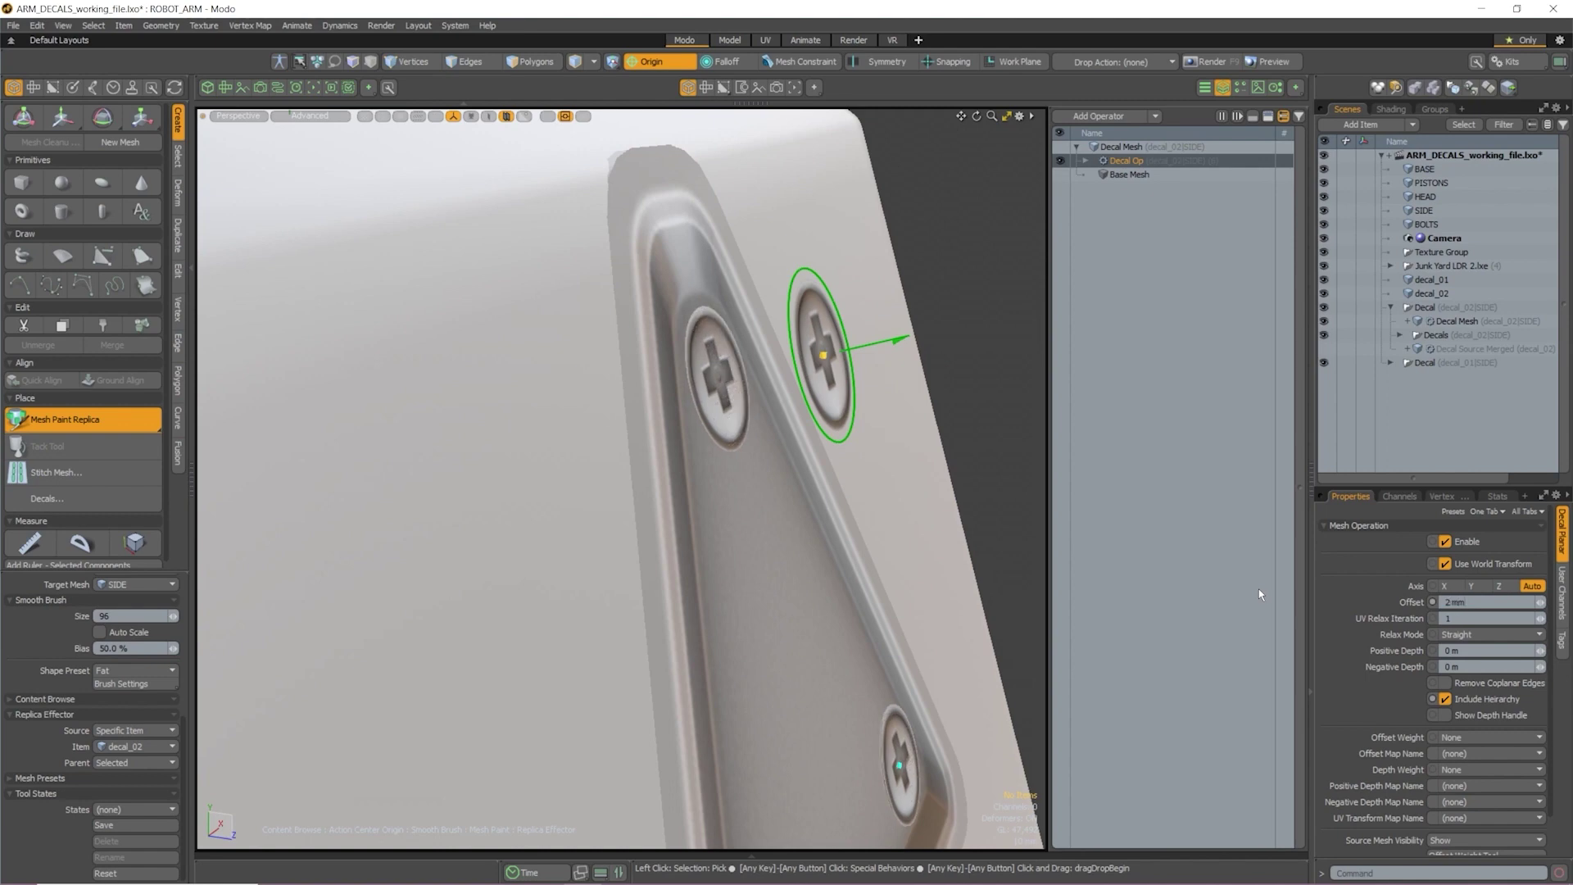
Lower the top screw's offset handle toward the recess, to a Mesh Paint offset of 1.5 mm
left_click_drag(875, 376, 916, 402, "alt")
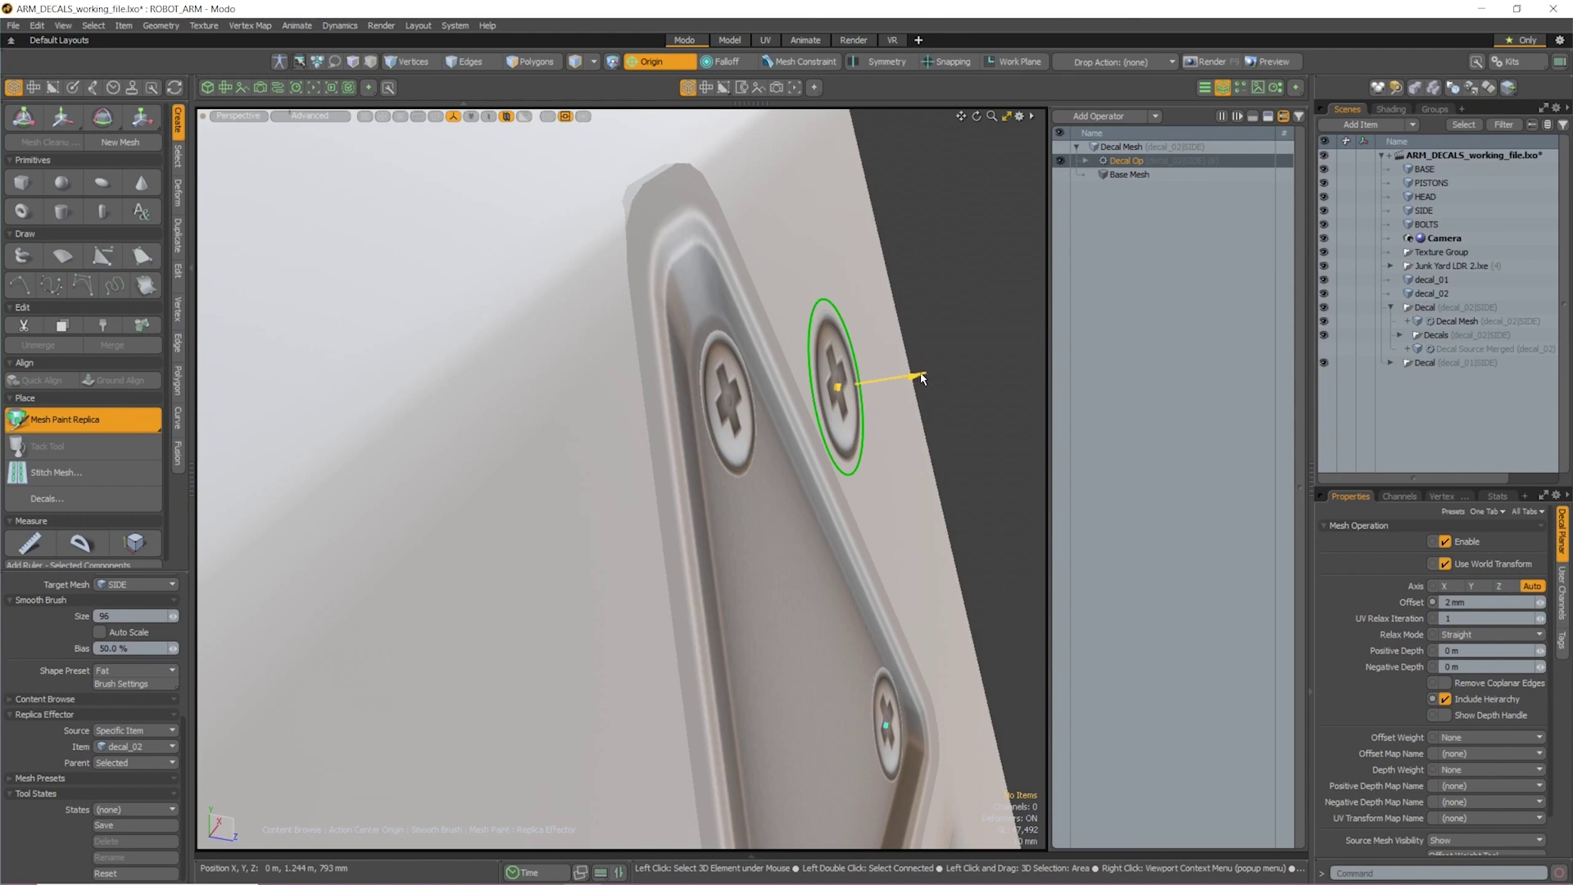
mouse_move(869, 369)
left_mouse_down()
mouse_move(798, 377)
mouse_move(832, 439)
mouse_move(687, 464)
mouse_move(766, 338)
mouse_move(821, 437)
left_mouse_up()
right_click_drag(794, 362, 812, 344, "alt")
middle_click_drag(813, 344, 774, 392, "alt")
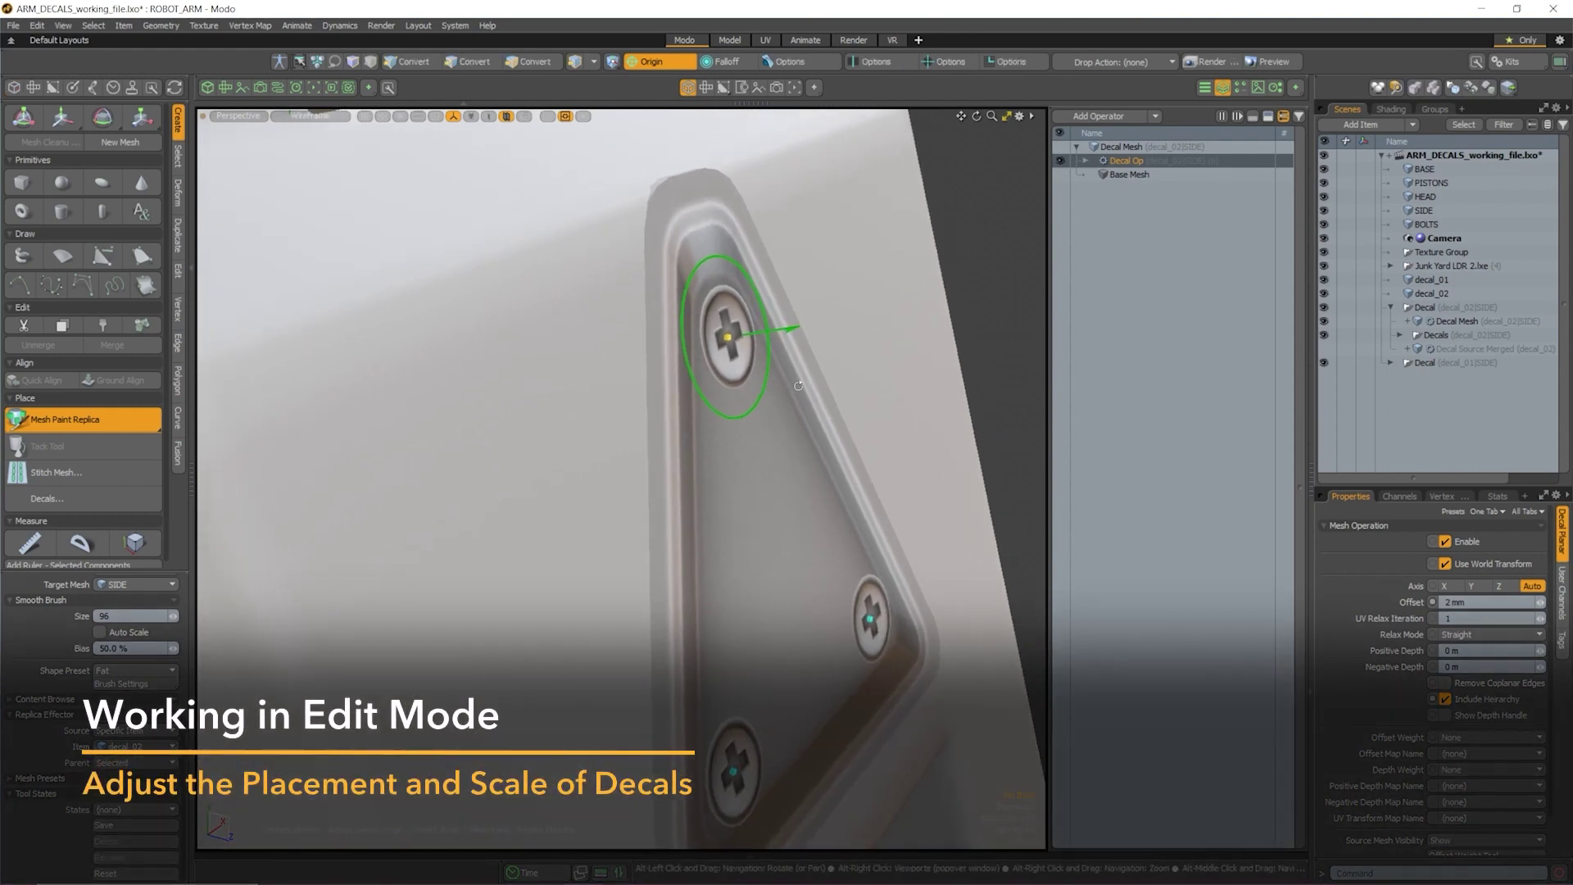
Examine the decal_02 screws up close inside the triangular recess and check their Mesh Paint settings
left_click_drag(775, 392, 787, 385, "alt")
right_click_drag(786, 386, 777, 408, "alt")
middle_click_drag(777, 408, 794, 407, "alt")
right_click_drag(794, 407, 823, 418, "alt")
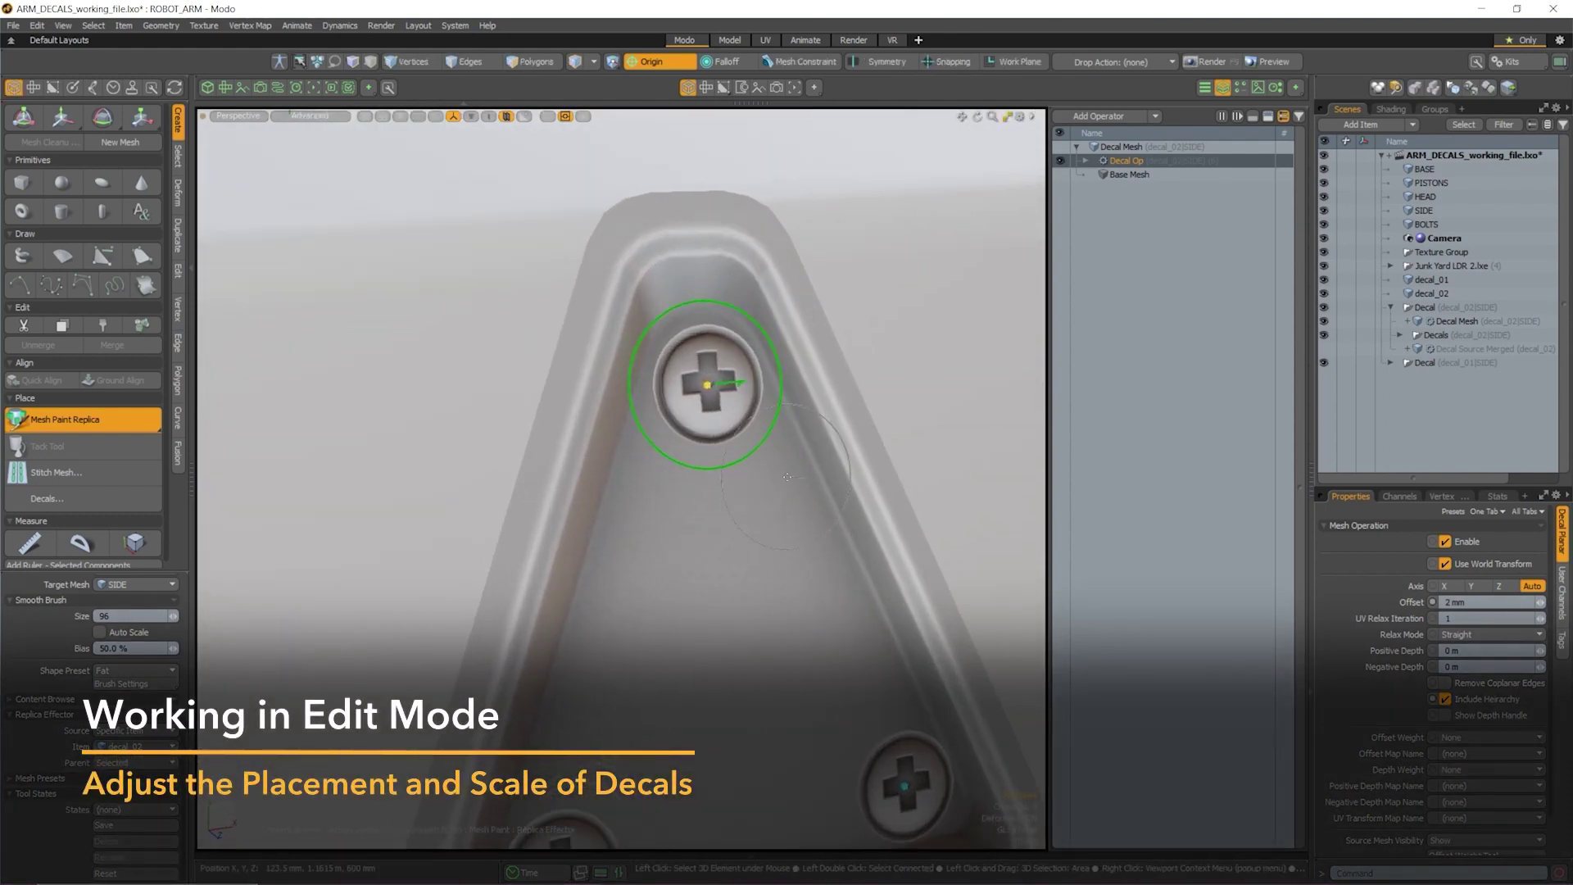
key("alt")
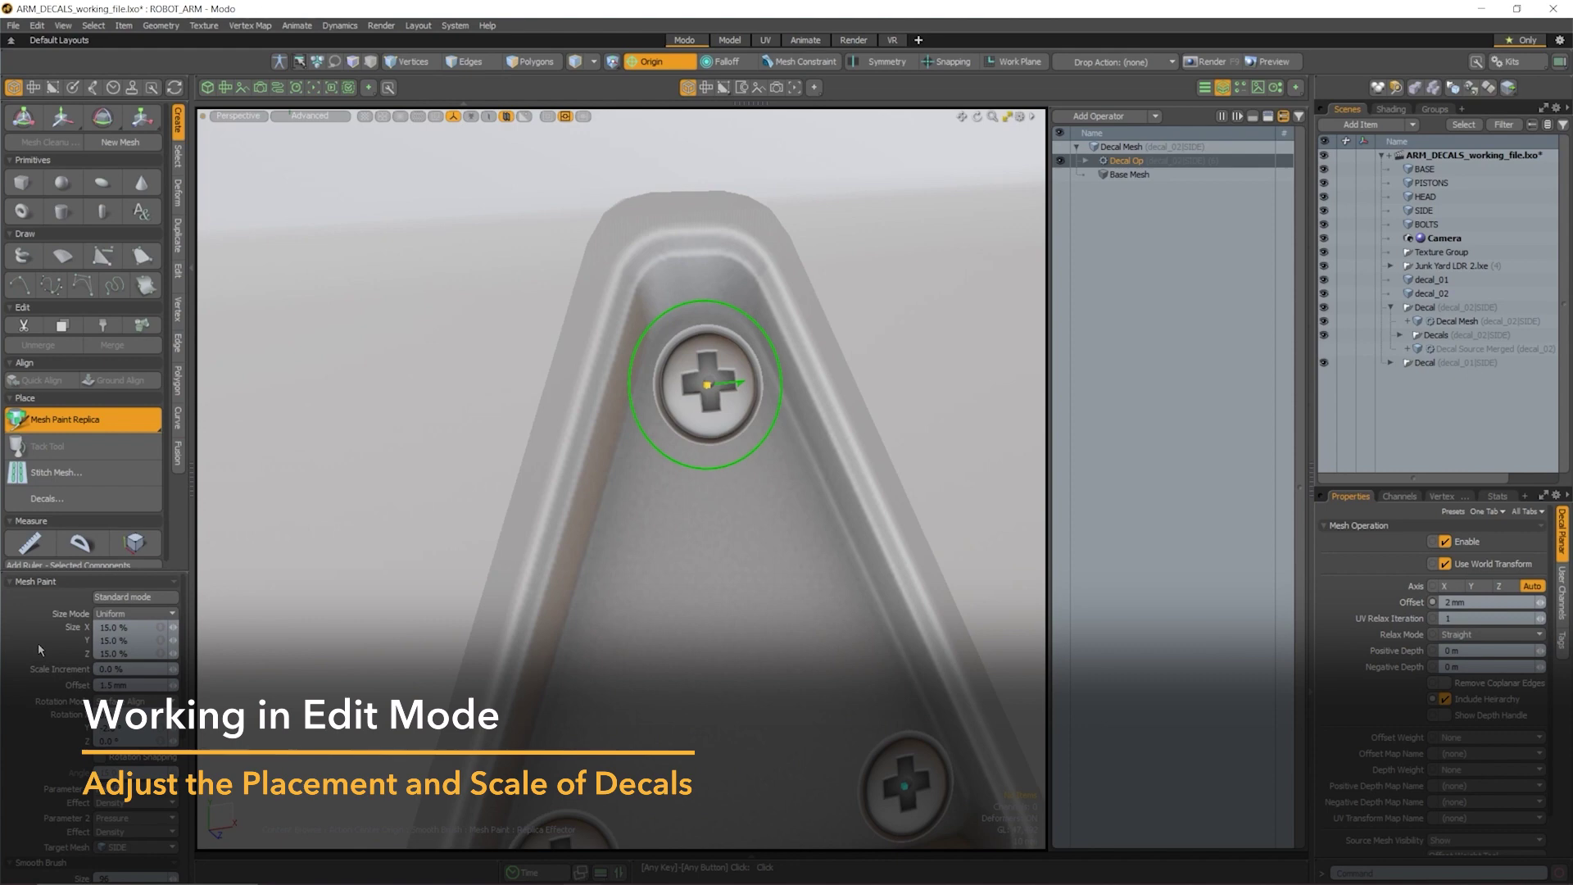
middle_click_drag(738, 583, 699, 531, "alt")
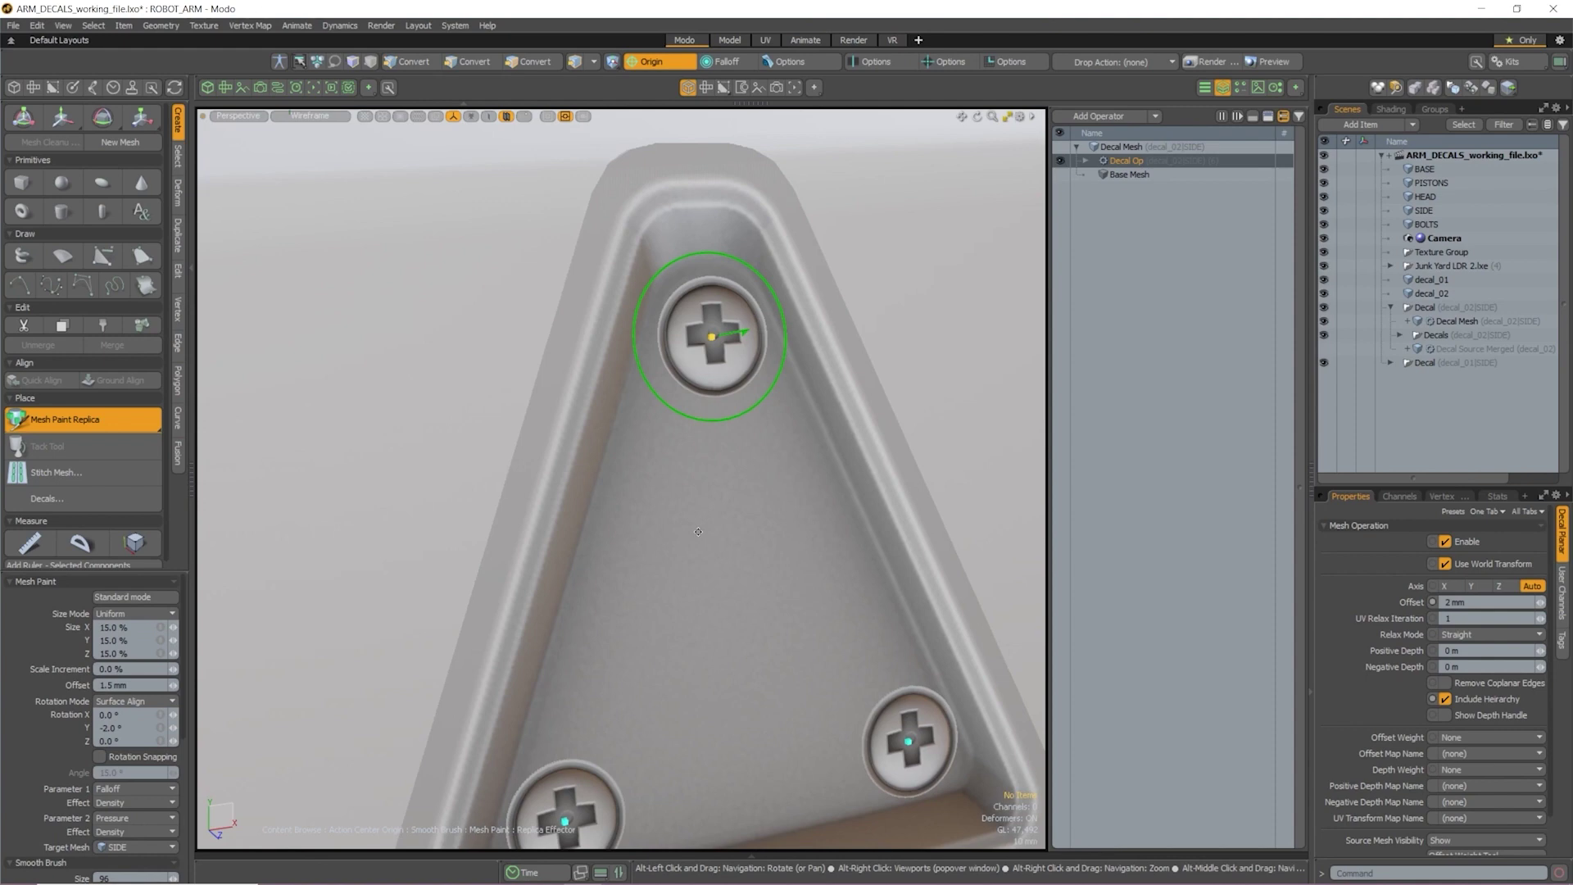
middle_click_drag(698, 531, 703, 517, "alt")
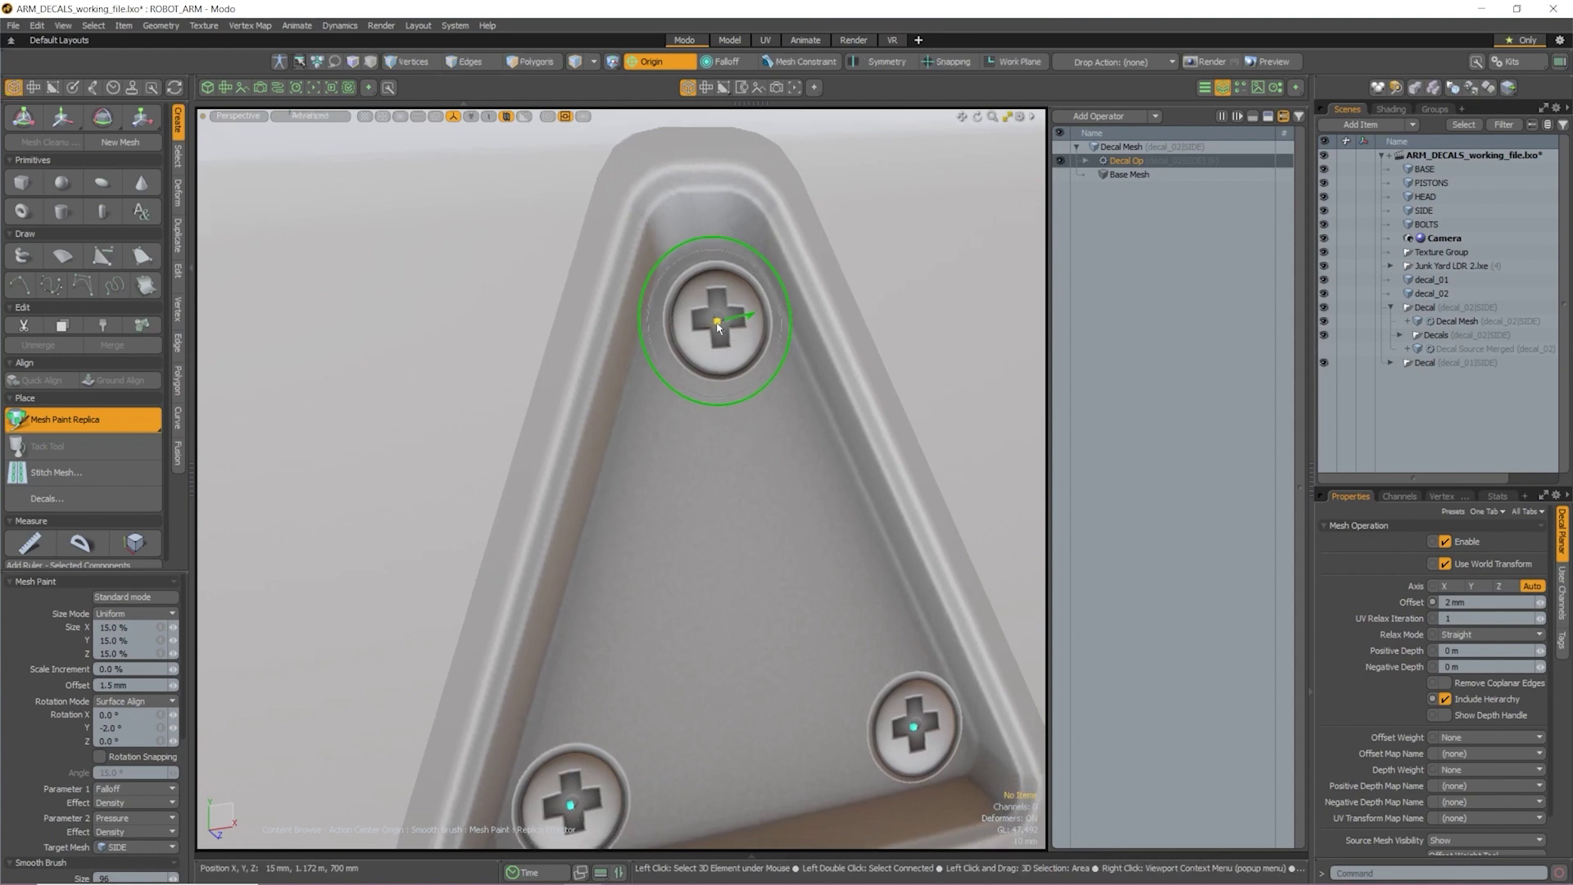
Set the Mesh Paint size to 5% on all axes and its offset to 1 mm
left_click(166, 628)
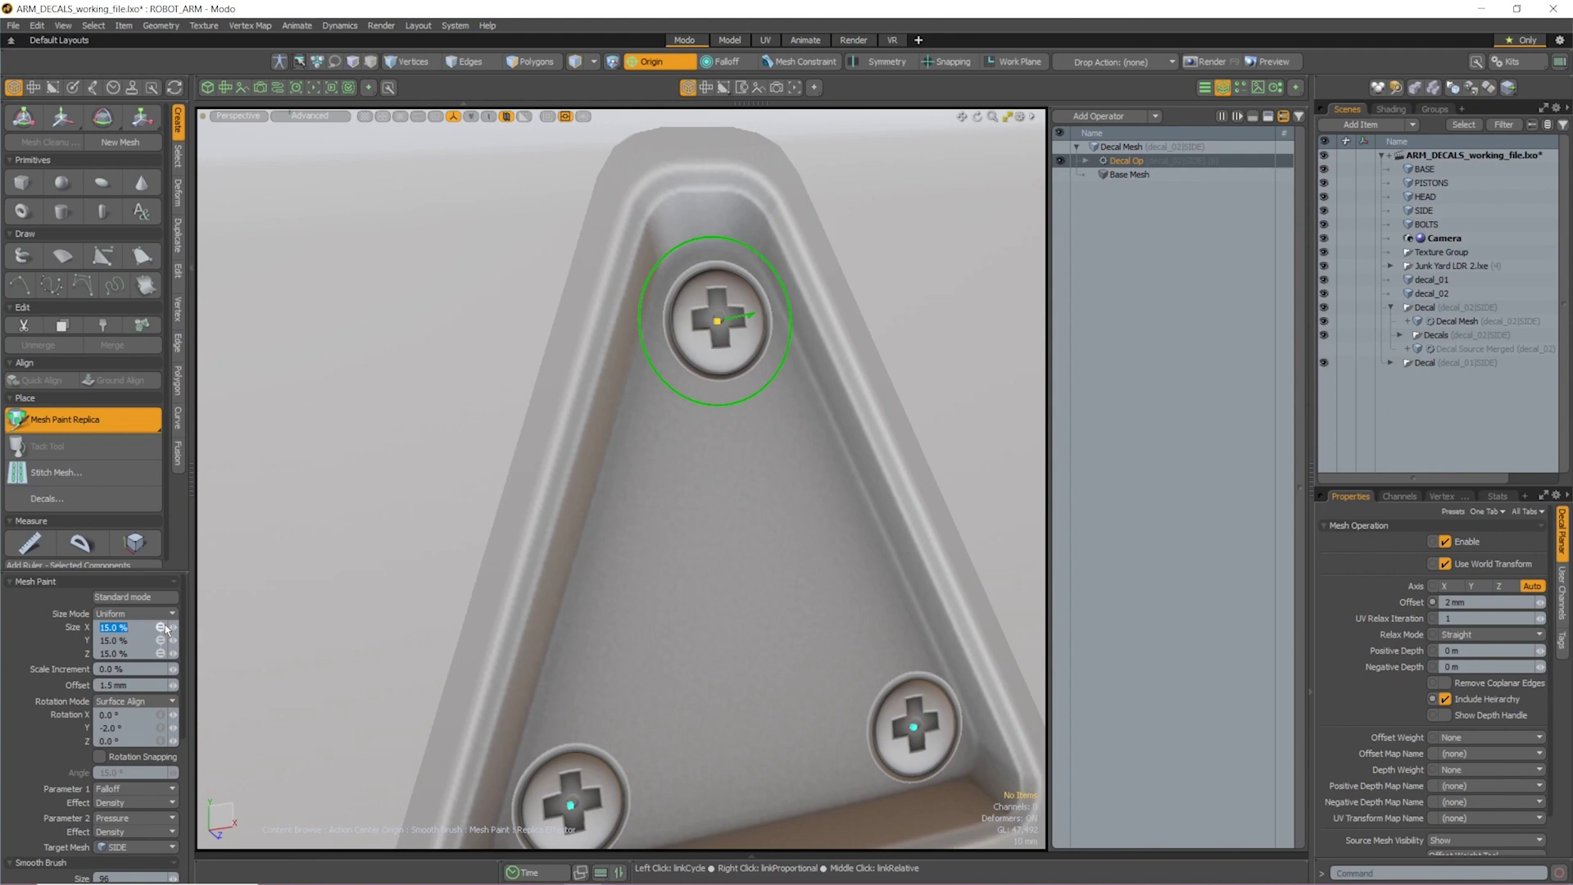
type("5")
key("Return")
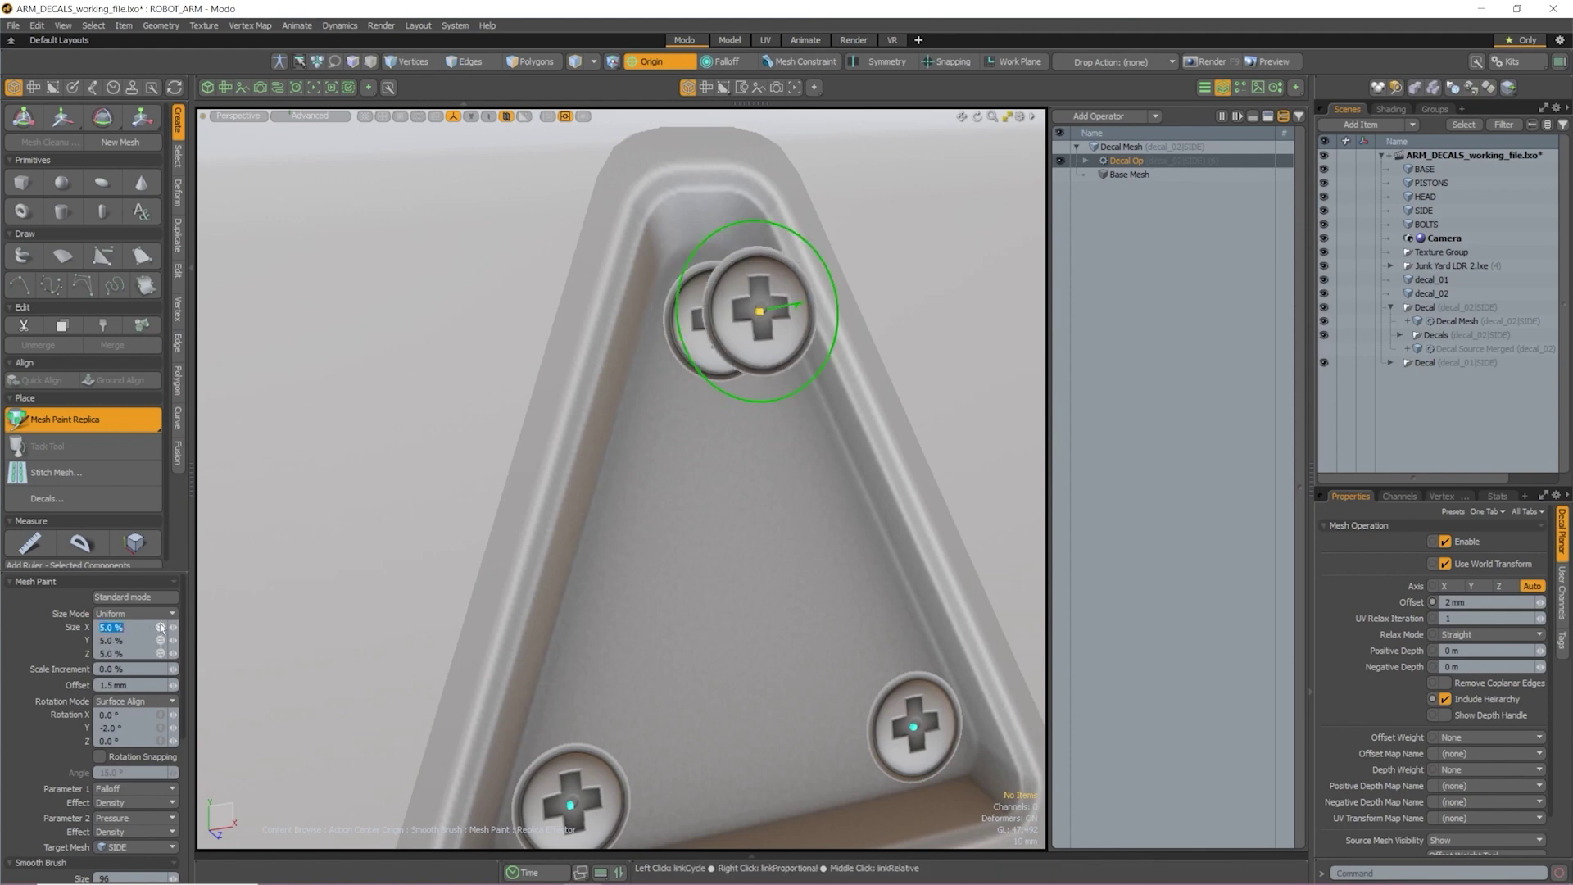
left_click(111, 685)
type("1")
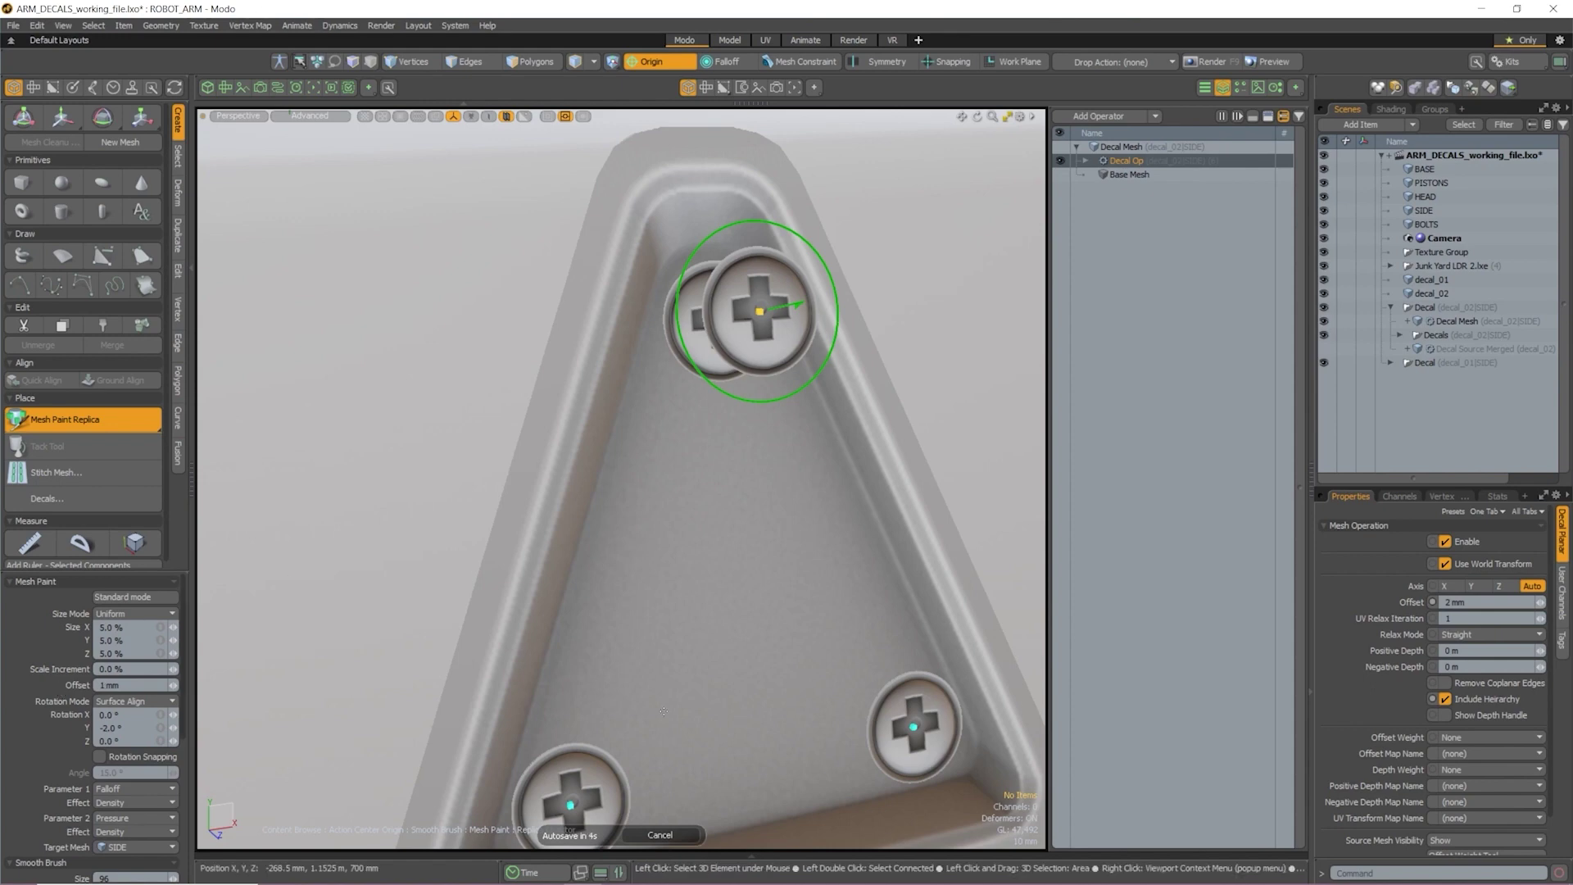
Apply the 5% size to the three decal_02 screws, placing each one in its corner of the triangular recess
left_click_drag(770, 442, 838, 436, "alt")
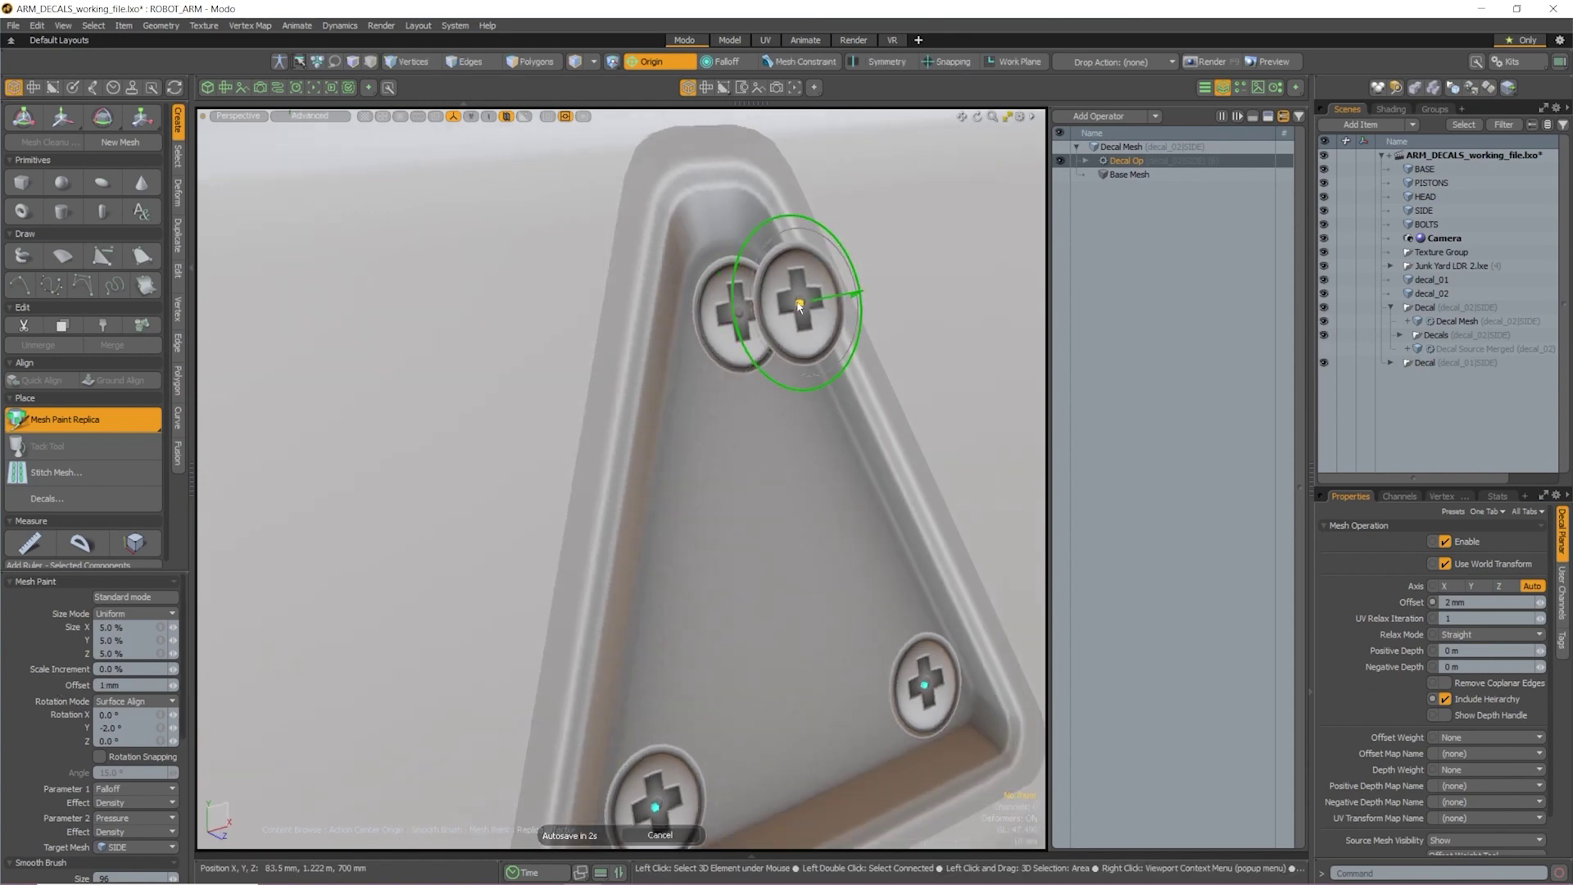
key("ctrl+z")
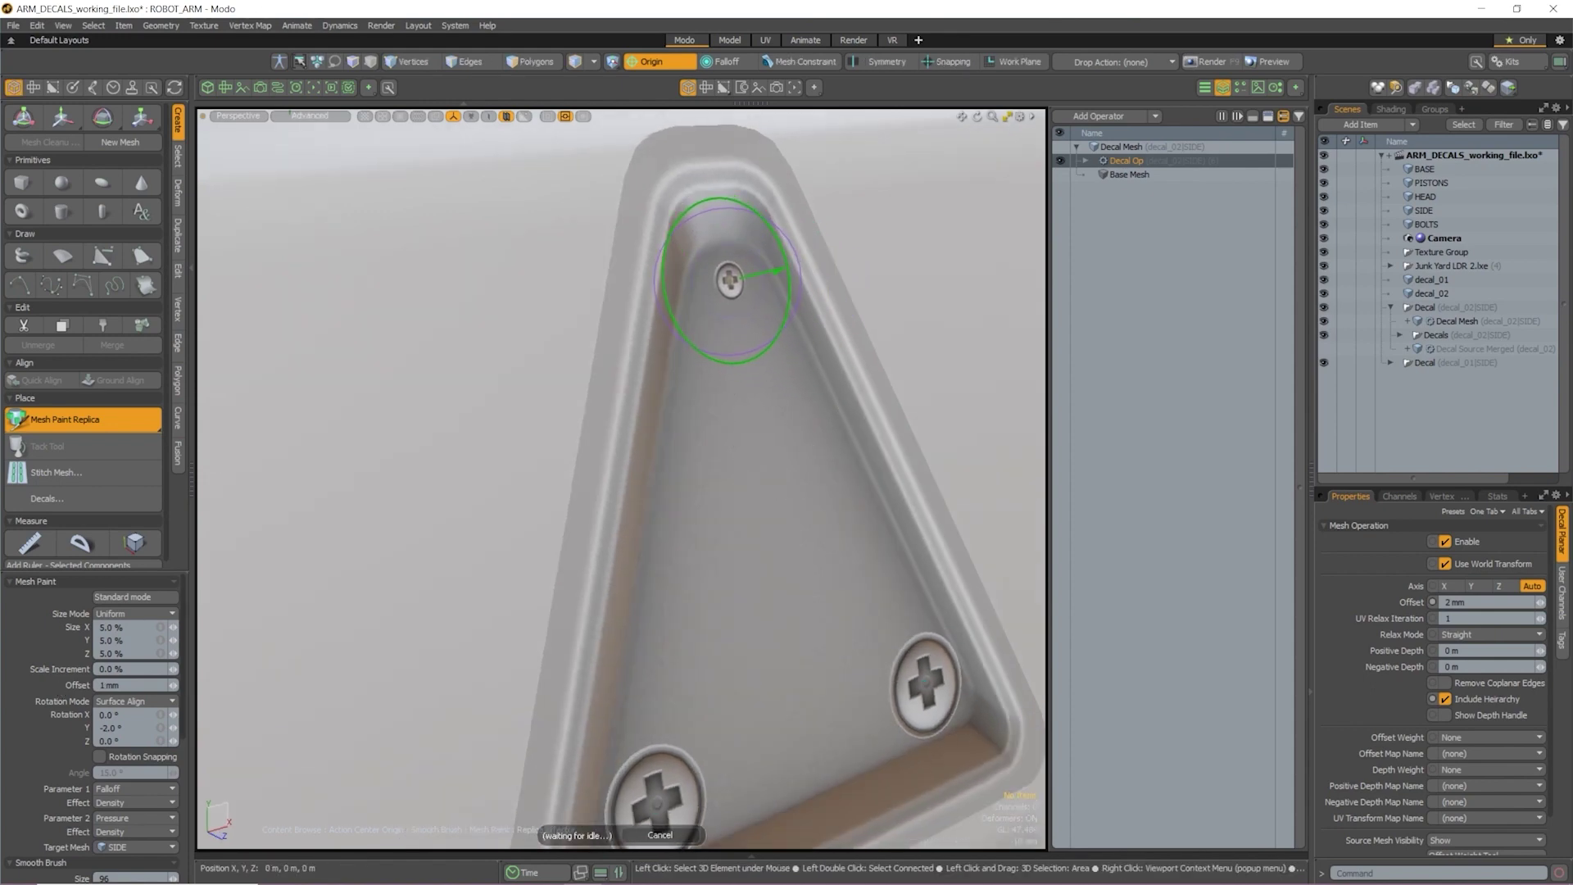
left_click_drag(725, 292, 680, 353, "alt")
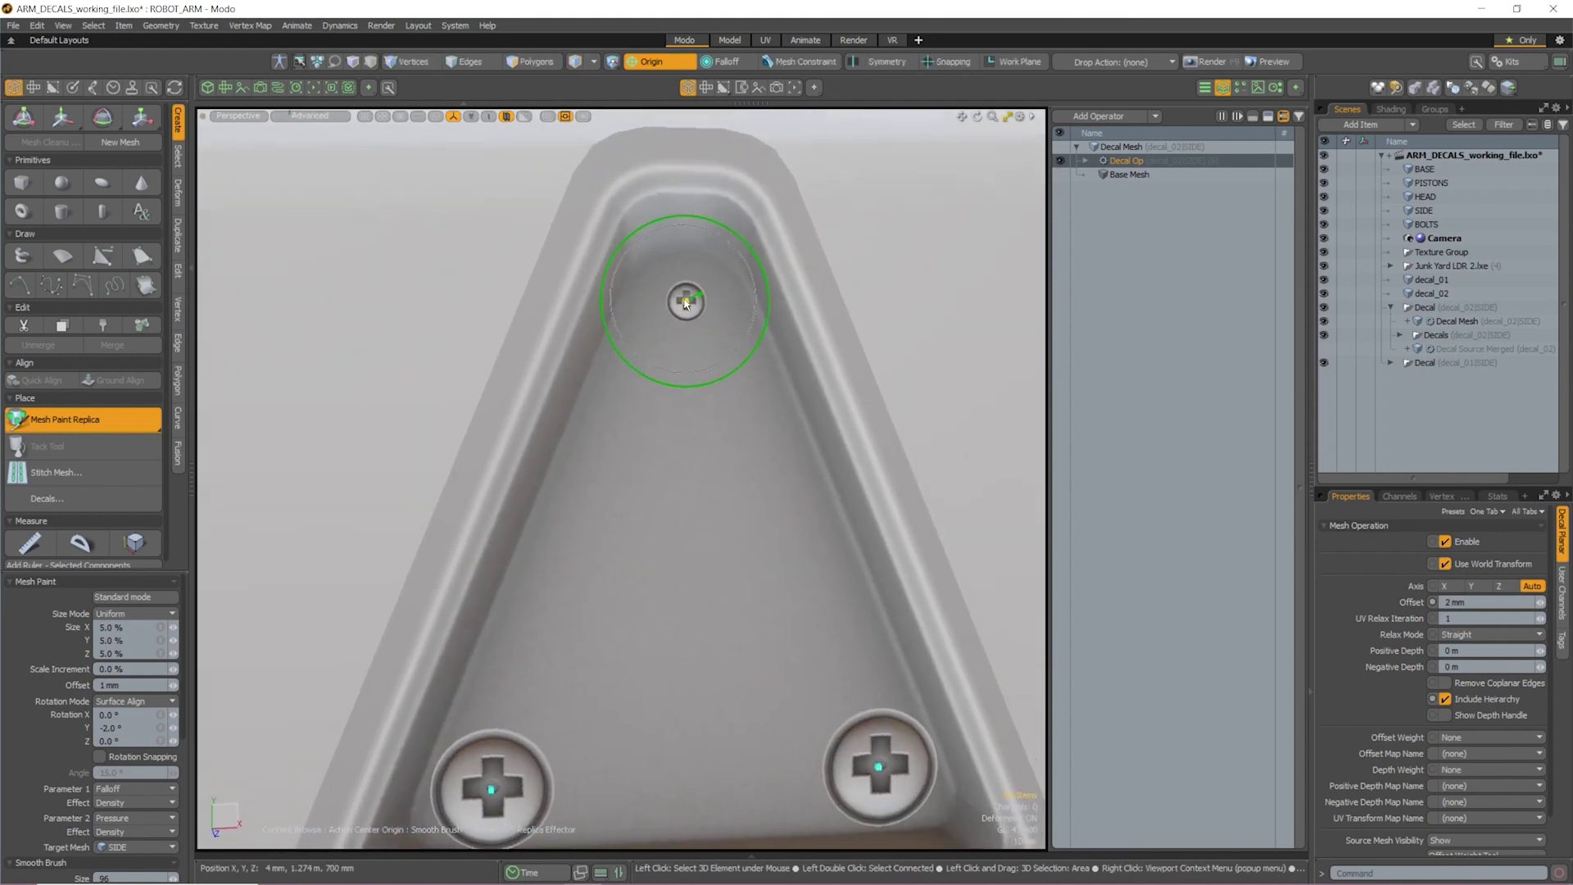
left_click_drag(686, 302, 701, 383, "alt")
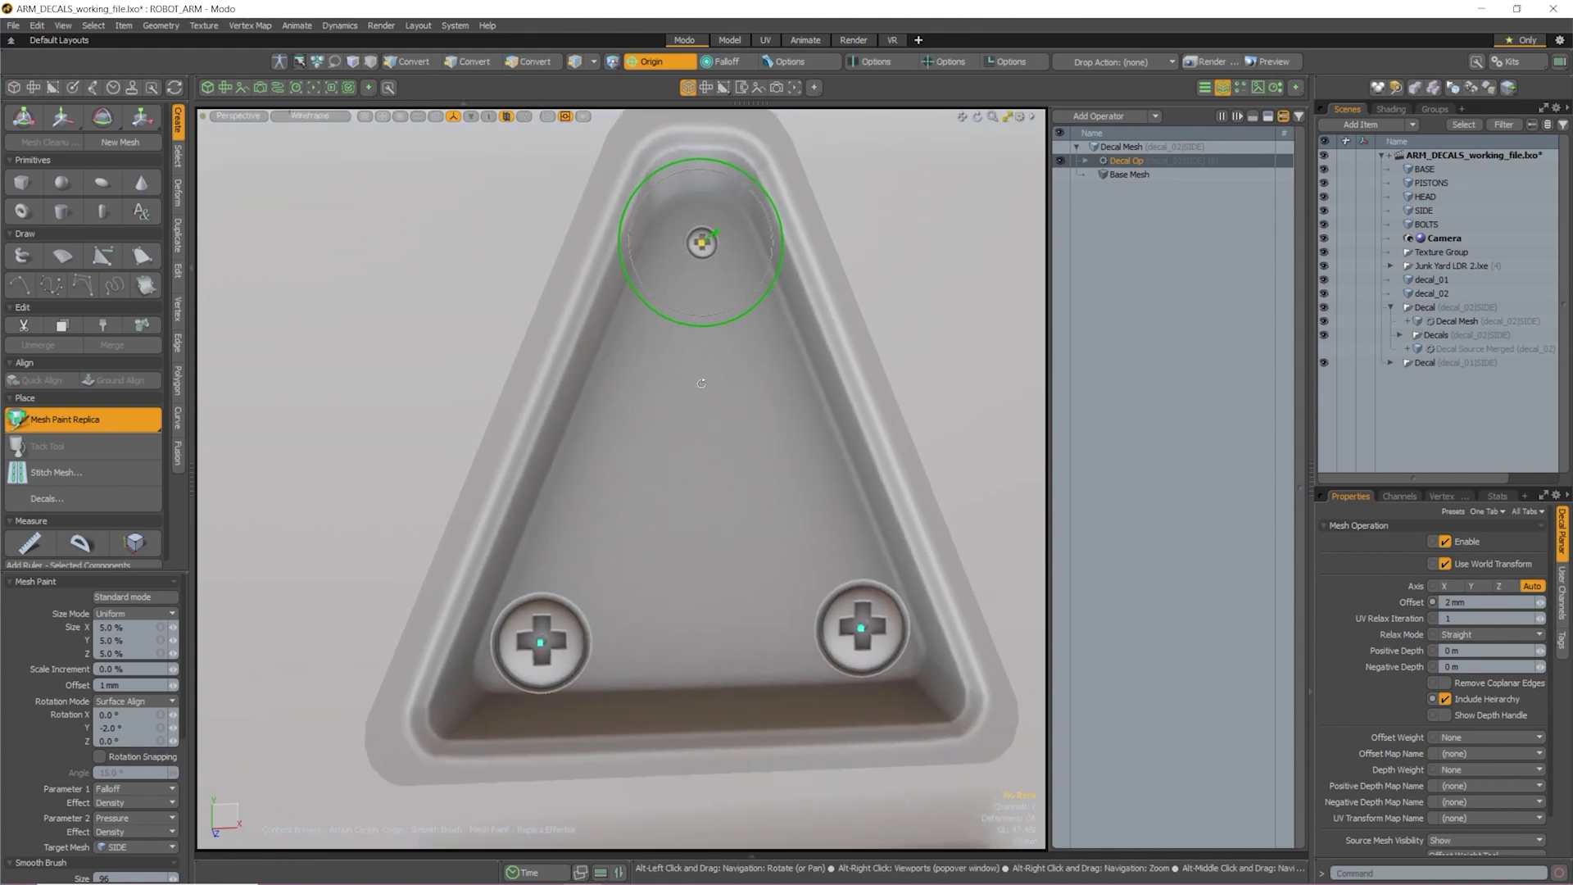
mouse_move(541, 645)
left_mouse_down()
mouse_move(562, 623)
mouse_move(511, 656)
left_mouse_up()
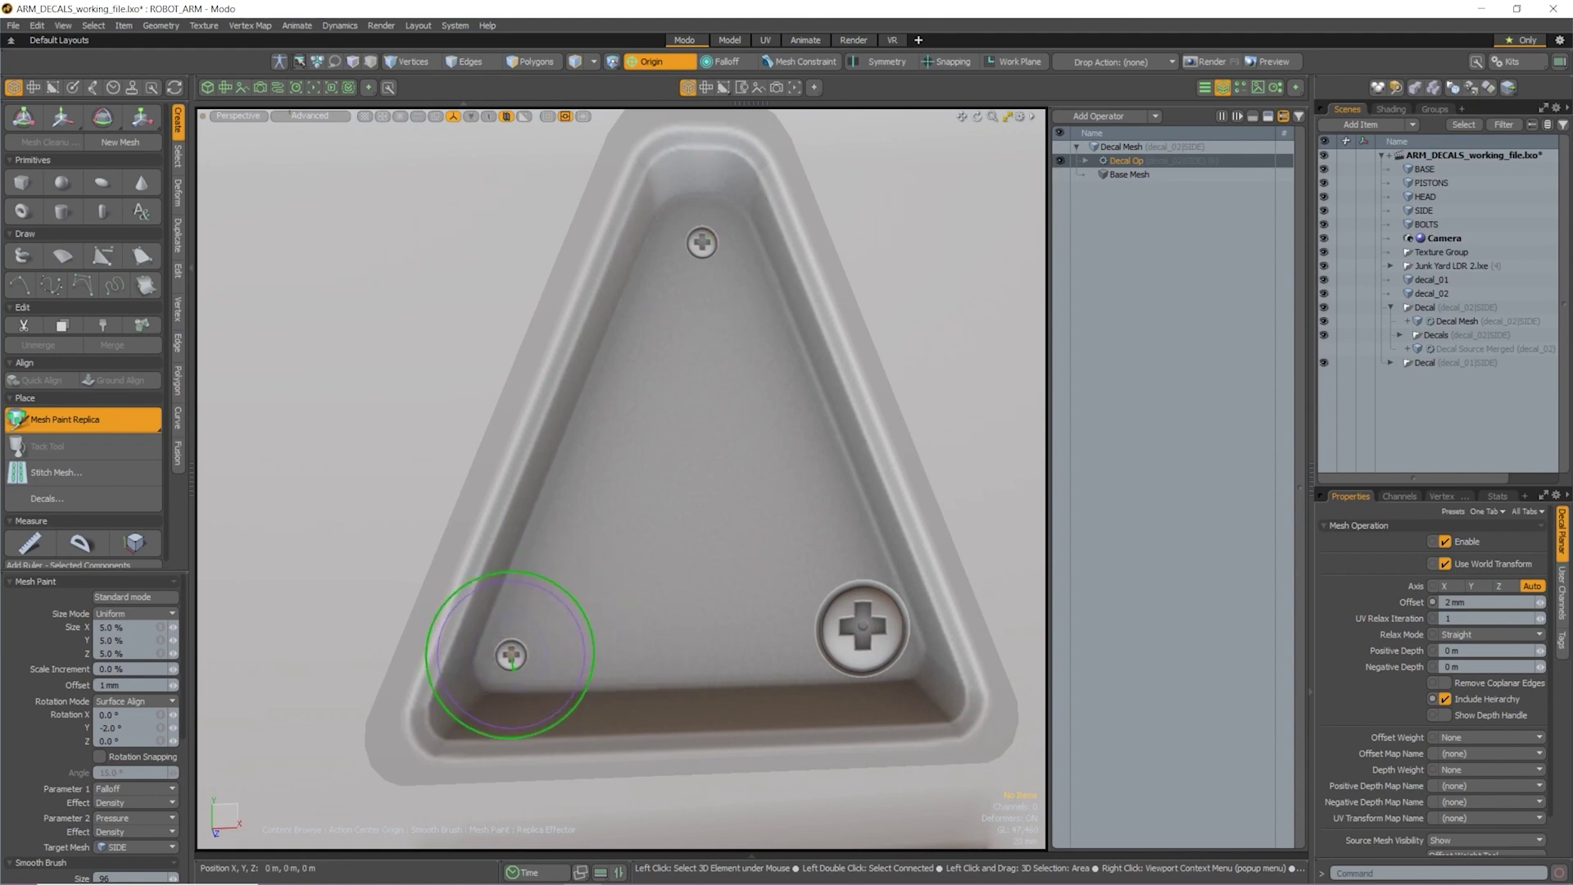
mouse_move(862, 627)
left_mouse_down()
mouse_move(852, 613)
mouse_move(878, 647)
mouse_move(934, 651)
left_mouse_up()
scroll(879, 631, "down", 3)
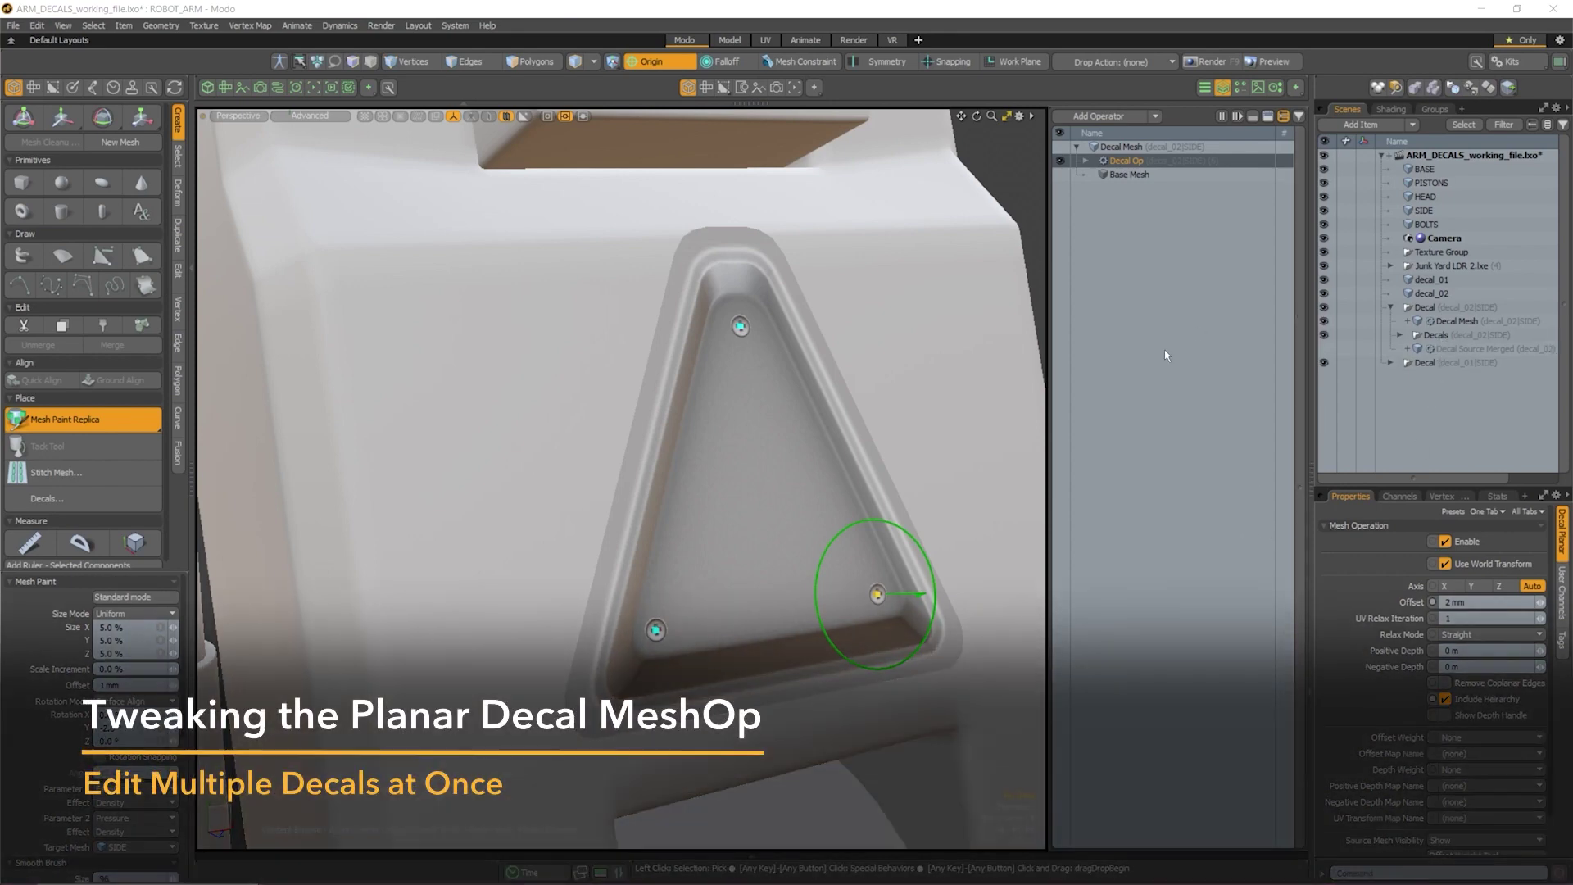
Try an offset of 4 mm on decal_02's Decal Op to shift all three screws at once
left_click(1483, 603)
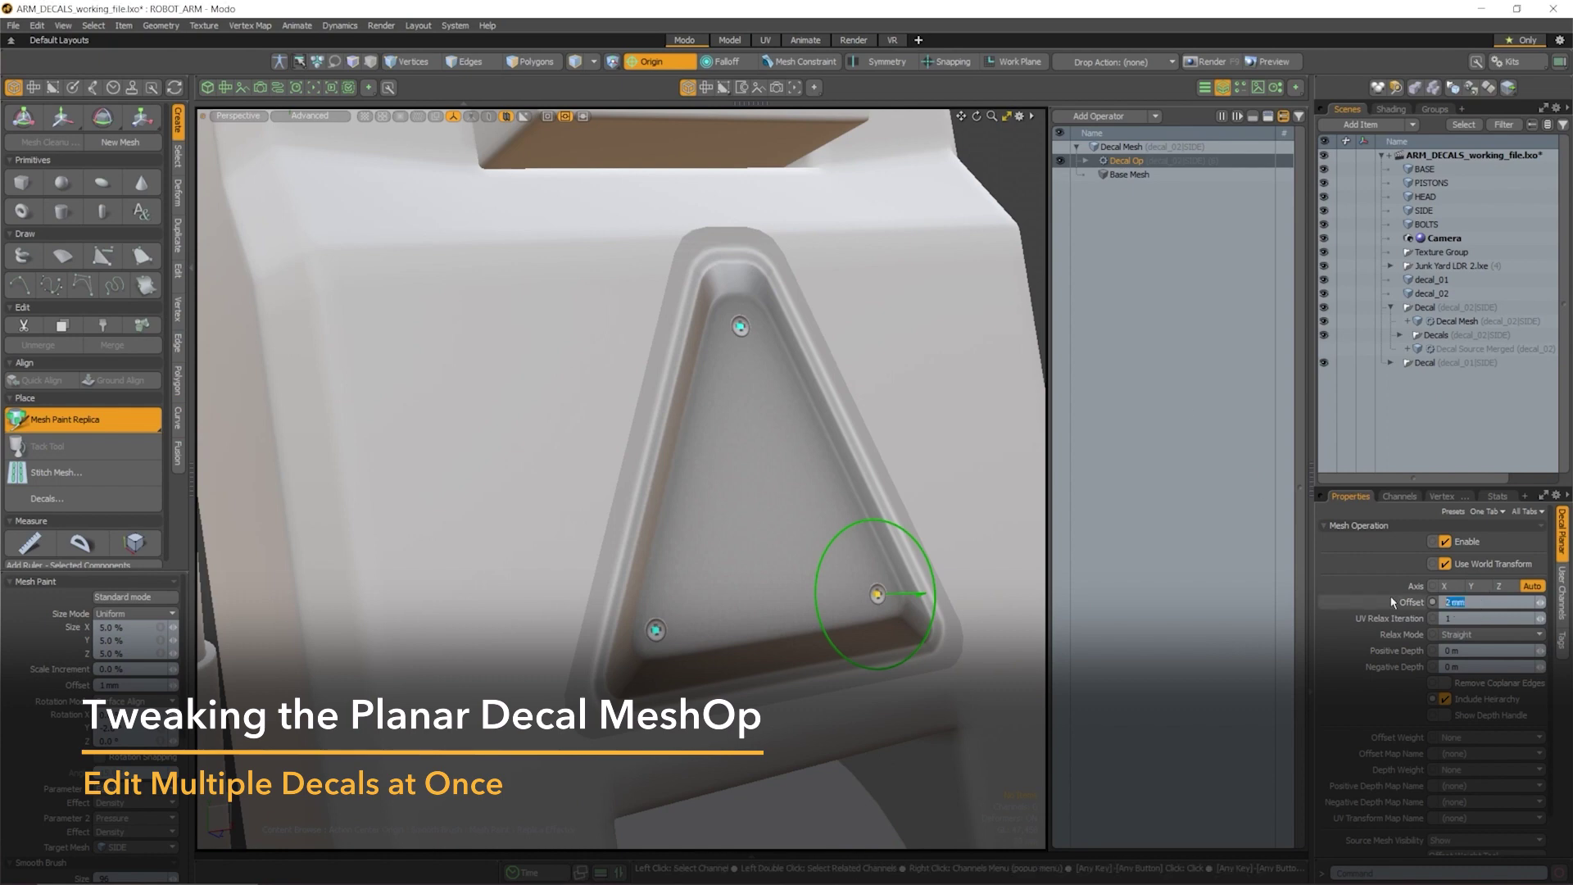
type("4")
key("Return")
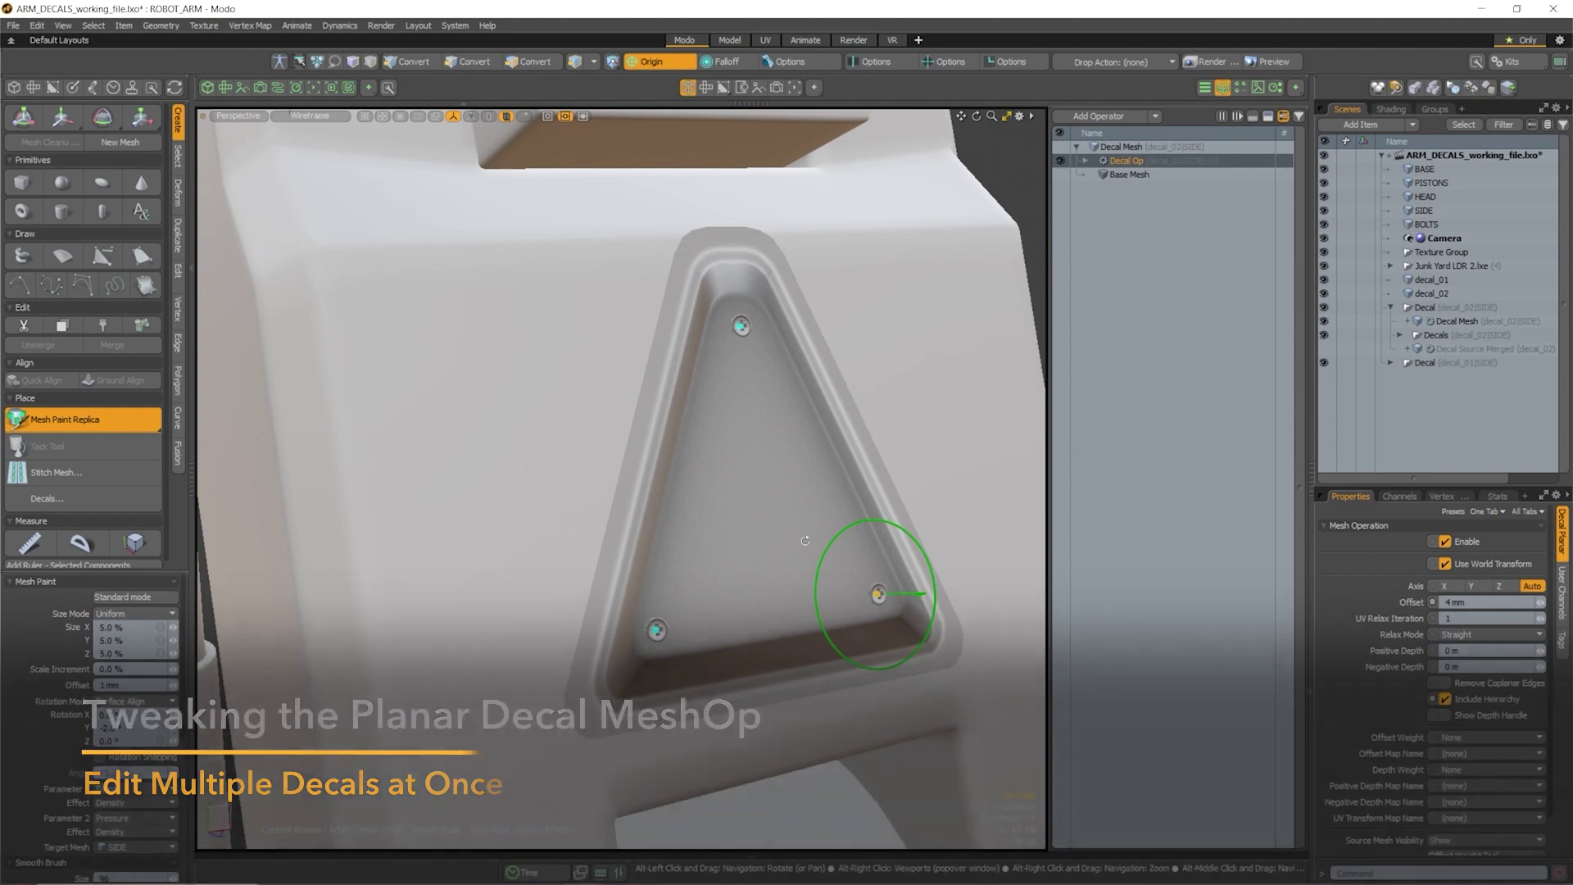
left_click_drag(806, 541, 830, 544, "alt")
scroll(799, 544, "up", 4)
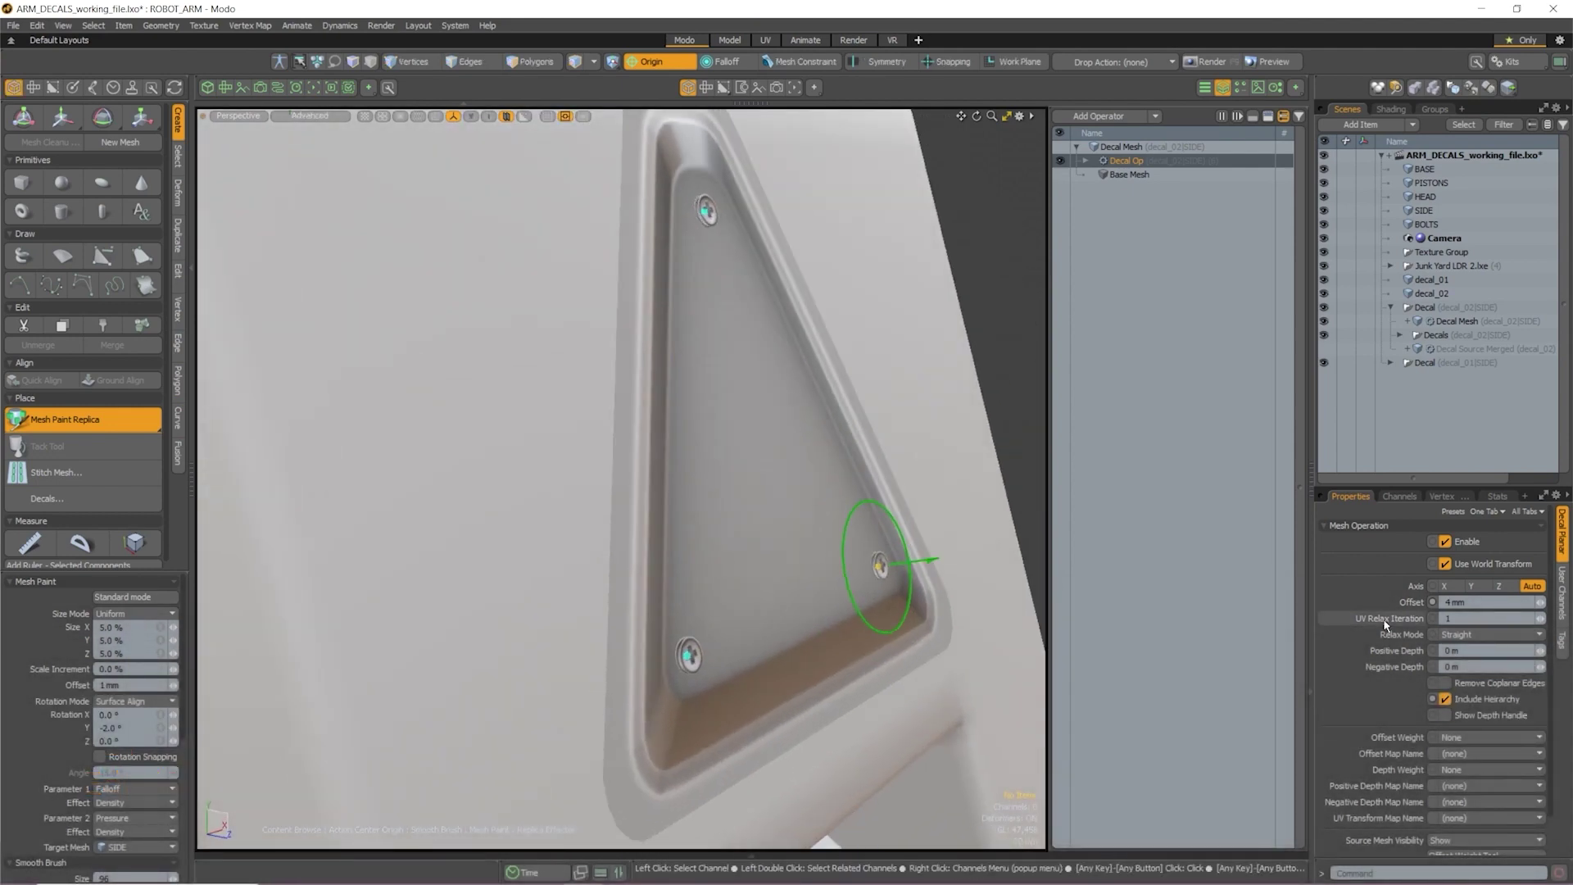
Try a Decal Op offset of 15 mm on the screws, and restore it to 2 mm
left_click(1351, 605)
type("15")
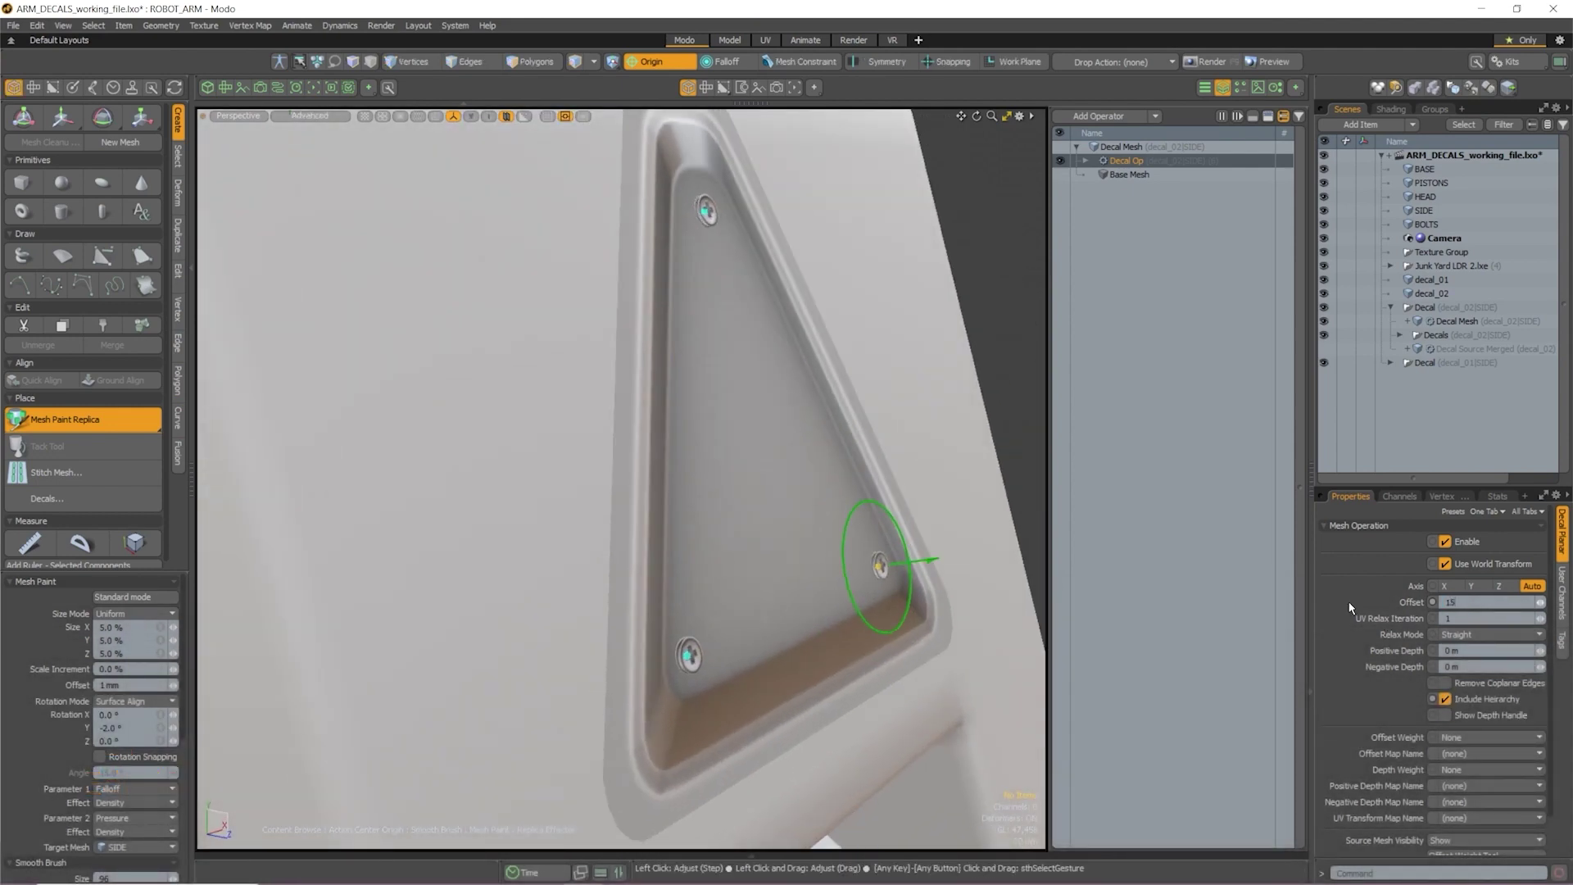
key("Return")
left_click_drag(811, 623, 843, 619, "alt")
left_click(1459, 602)
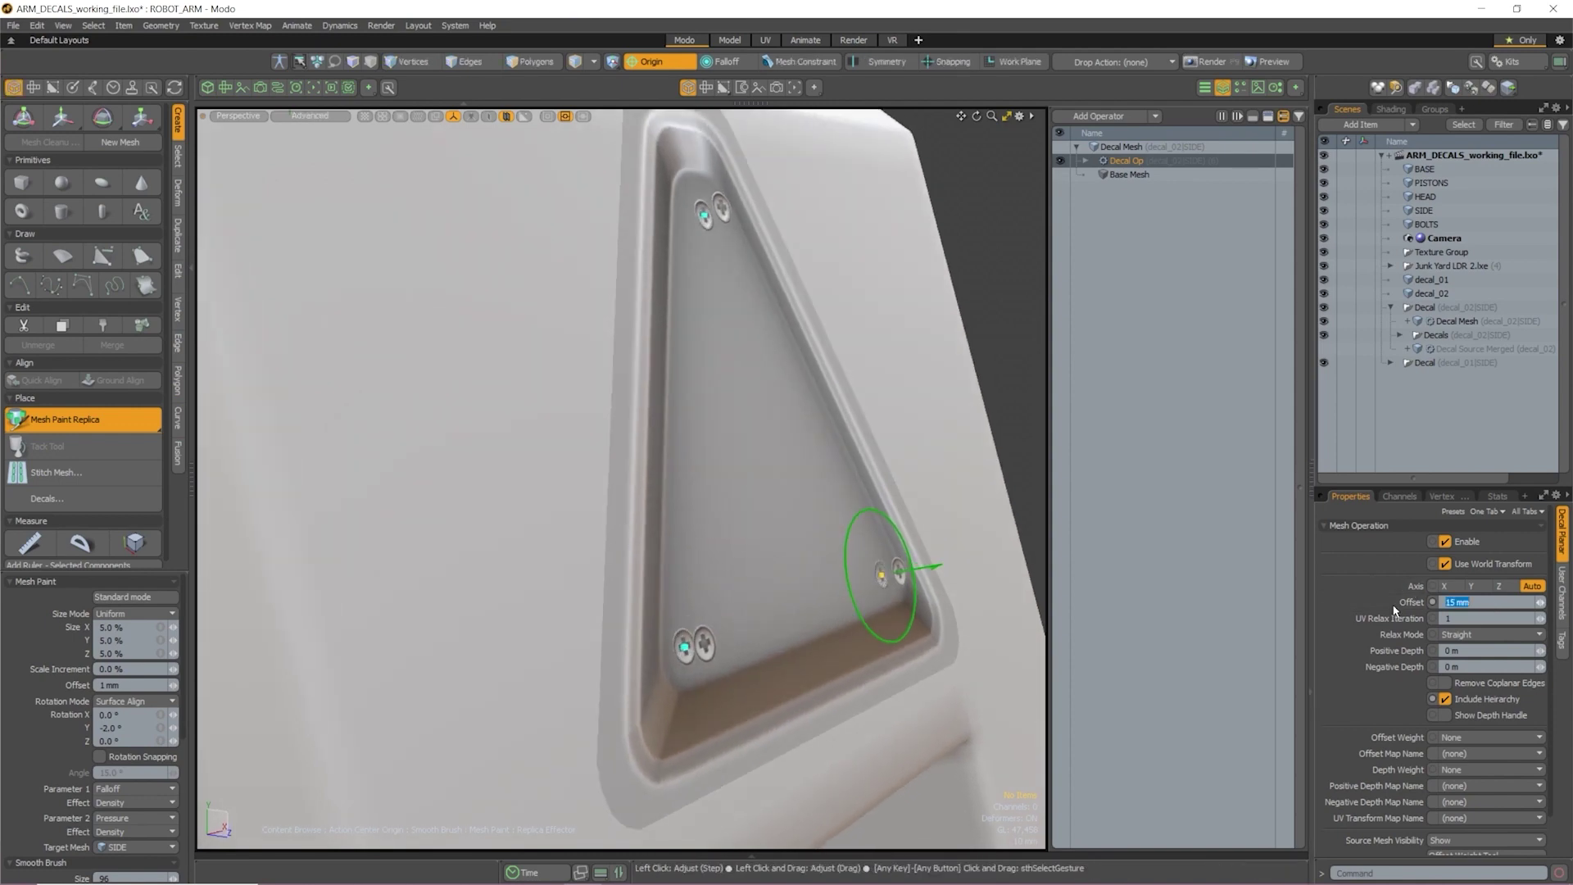
type("2 mm")
key("Return")
left_click_drag(824, 524, 808, 485, "alt")
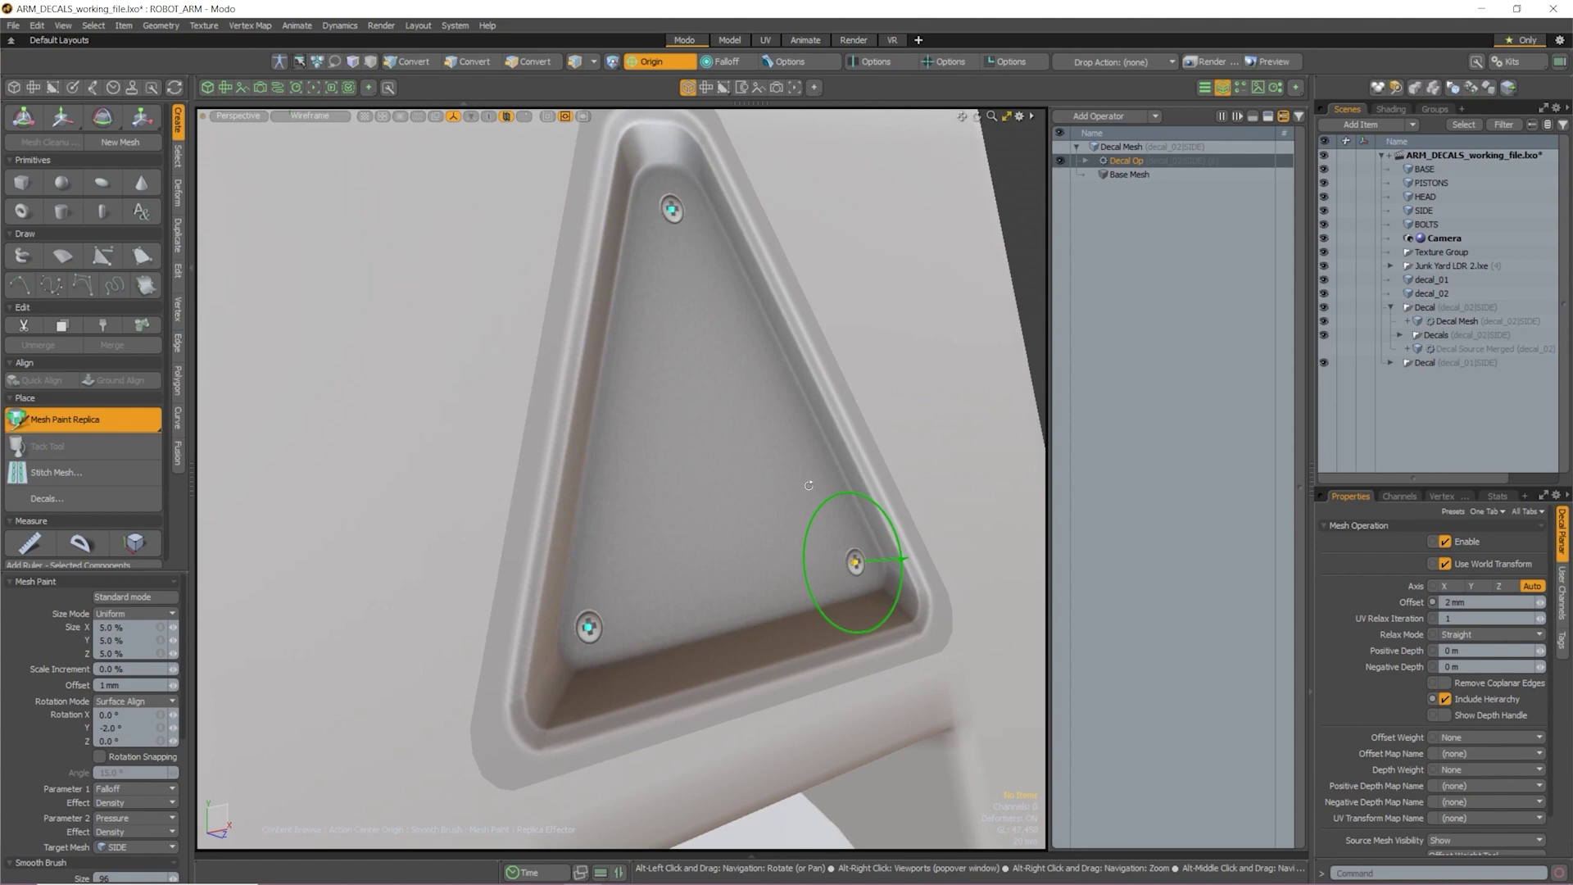
Enable Show Depth Handle for decal_02's Decal Op and drop the Mesh Paint Replica tool
double_click(1147, 161)
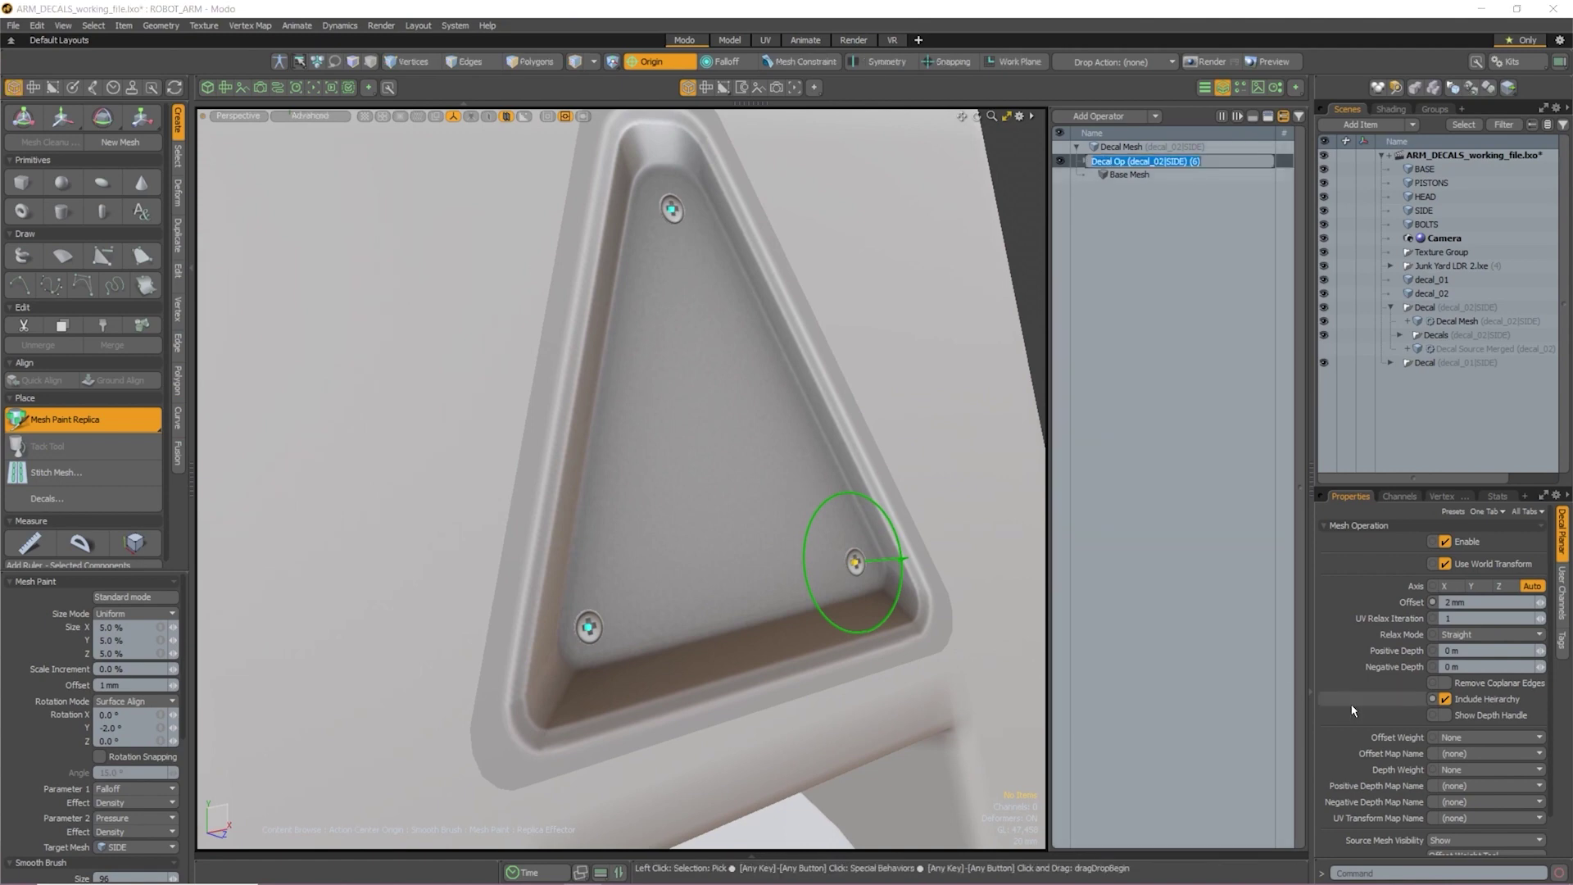
left_click(1446, 715)
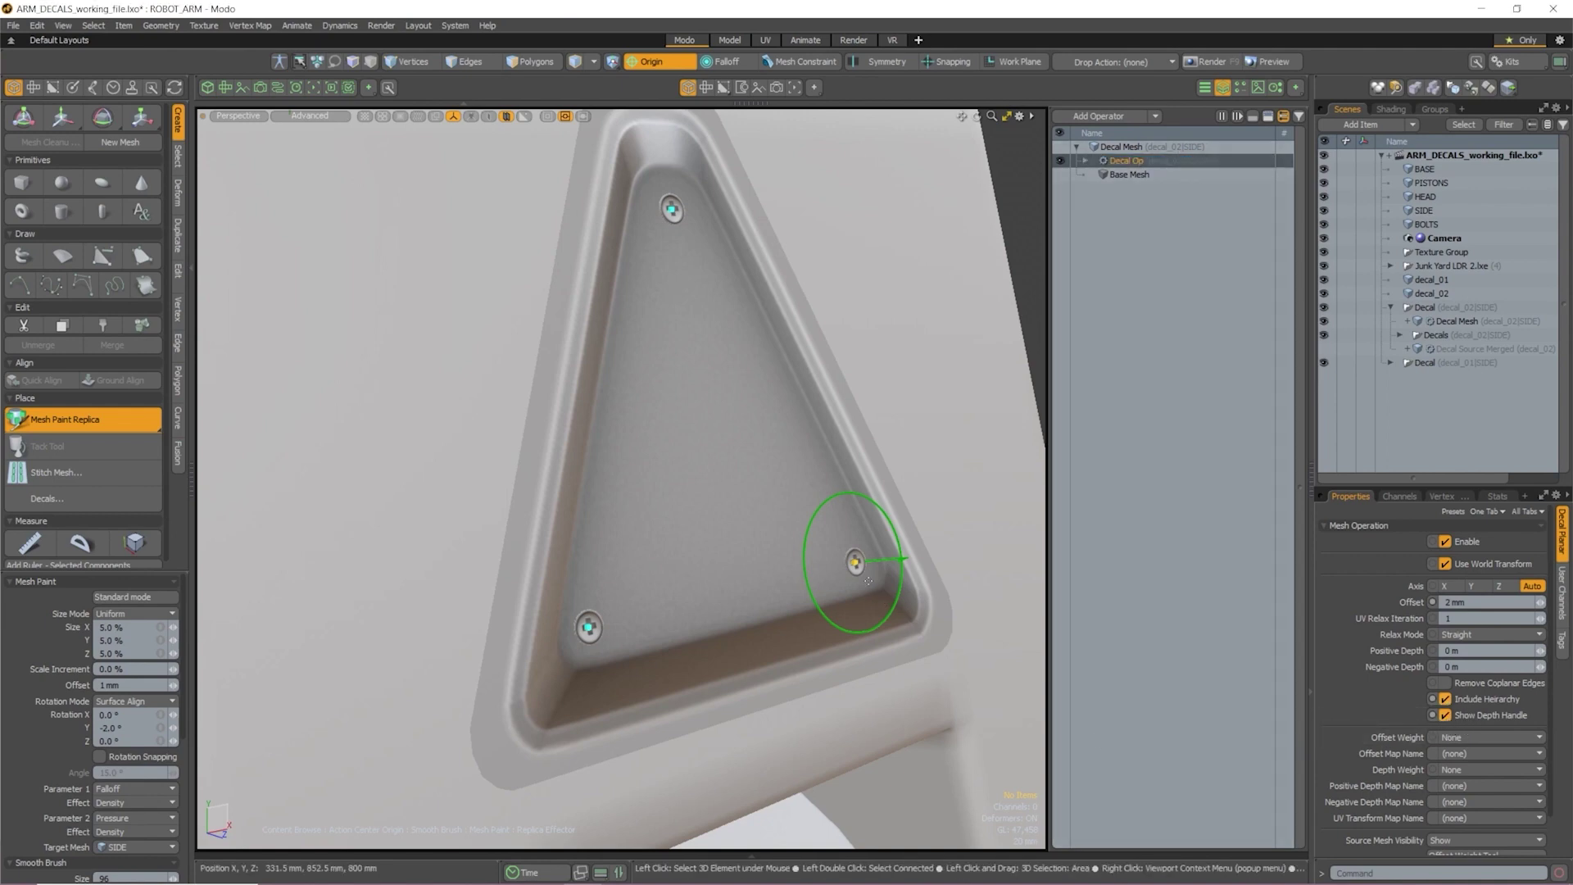
key("q")
Extend the depth handles at the top screw to a positive depth of 28.5 mm and a negative depth of 21 mm
mouse_move(835, 565)
left_mouse_down("alt")
mouse_move(819, 561)
mouse_move(773, 395)
left_mouse_up("alt")
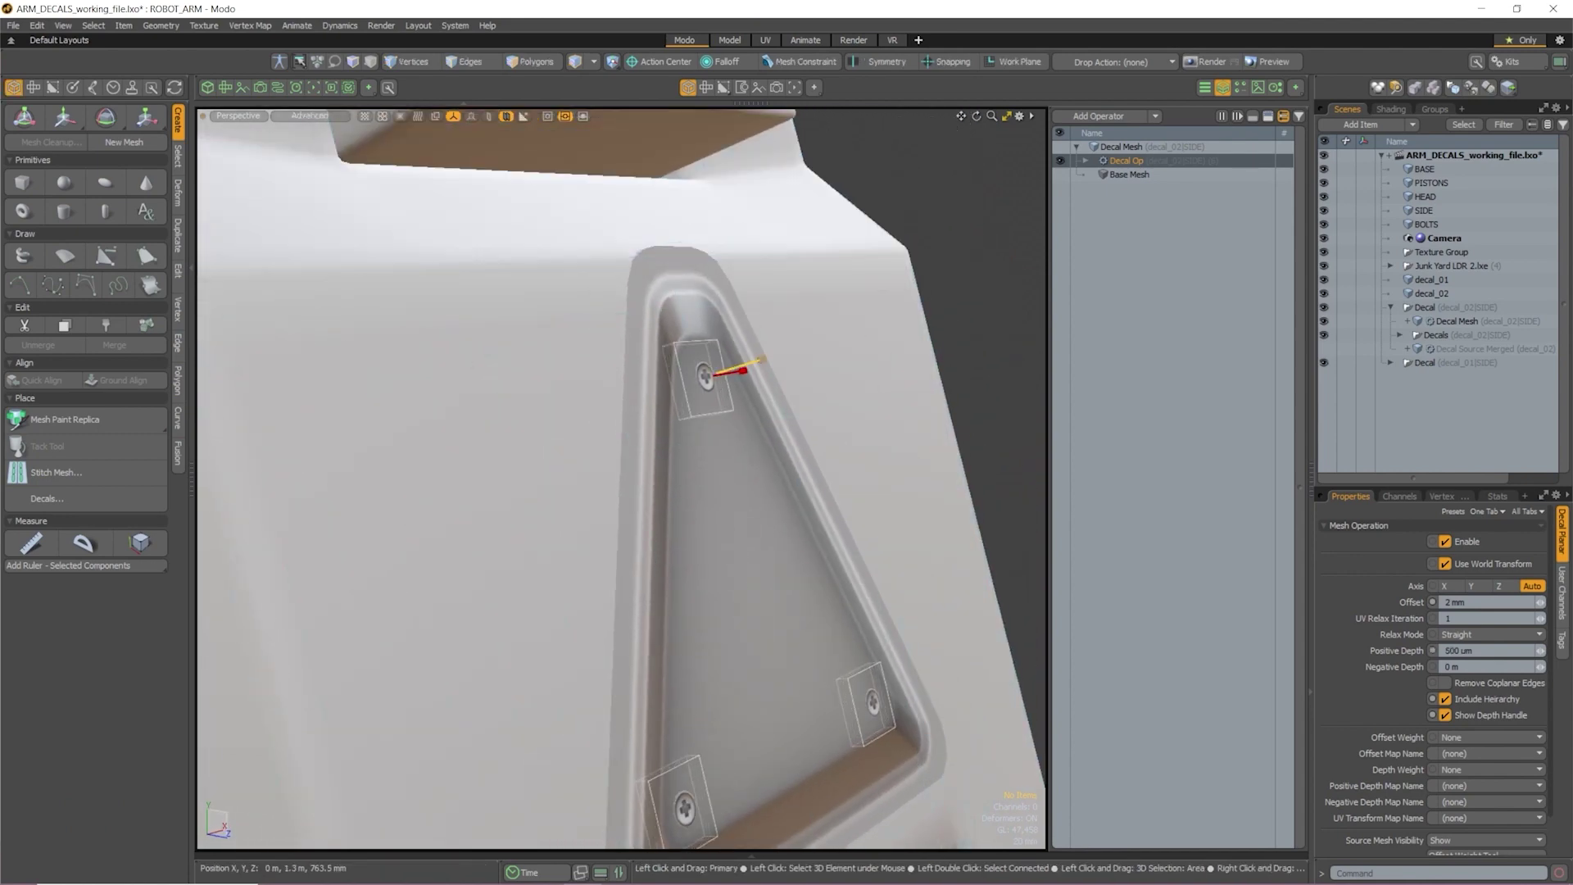
mouse_move(741, 371)
left_mouse_down()
mouse_move(759, 377)
mouse_move(747, 370)
left_mouse_up()
left_click_drag(744, 455, 731, 505, "alt")
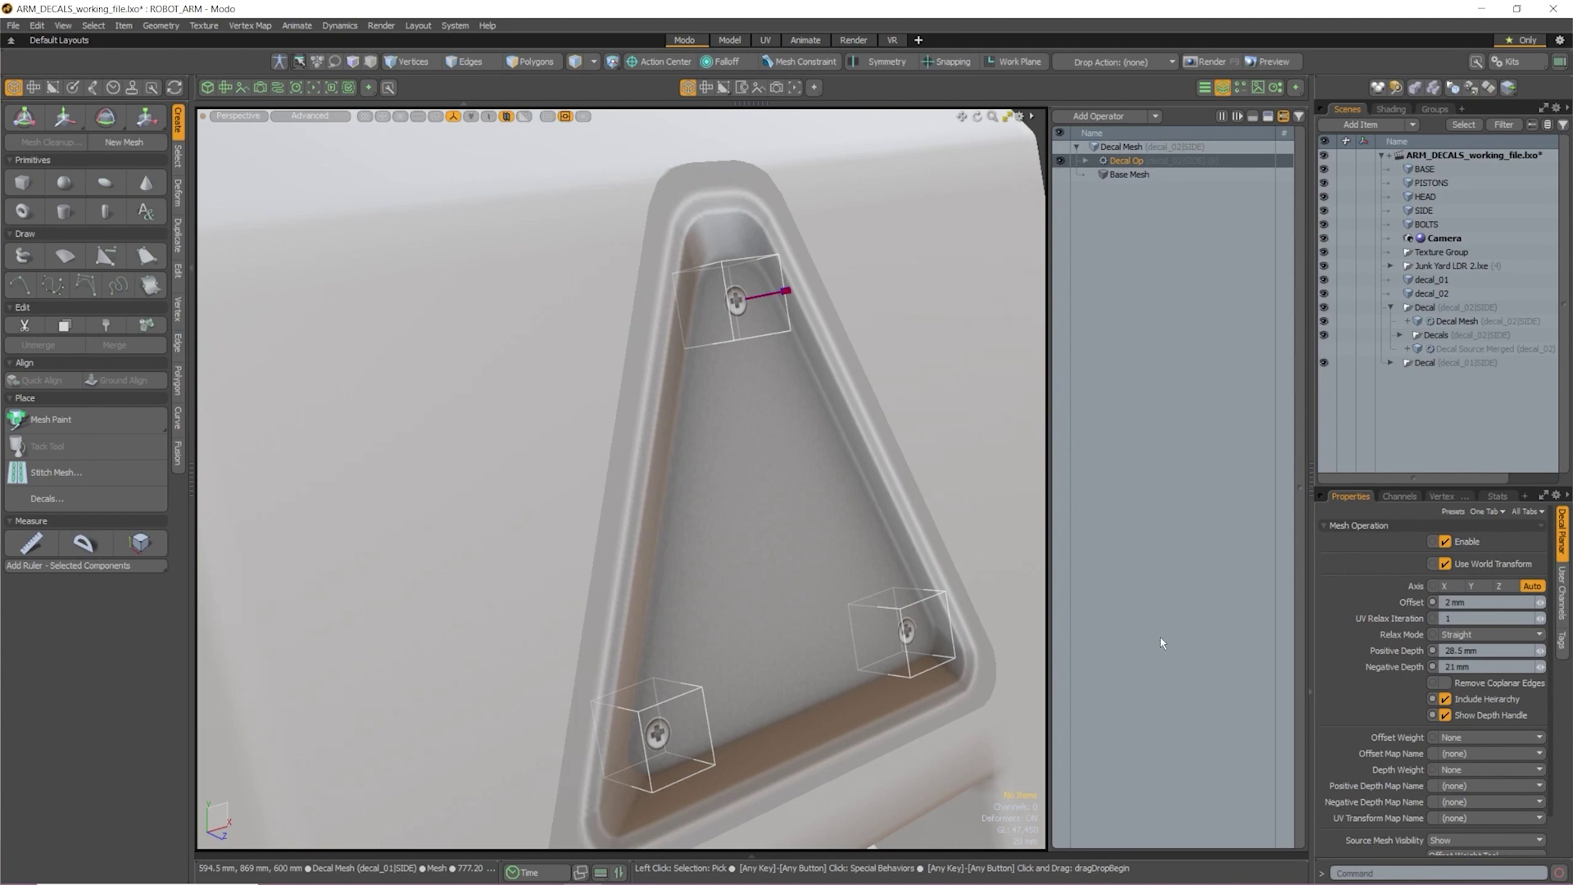
Activate Mesh Paint Replica and place a decal_02 screw on the SIDE surface on either side of the triangular recess
scroll(910, 588, "down", 3)
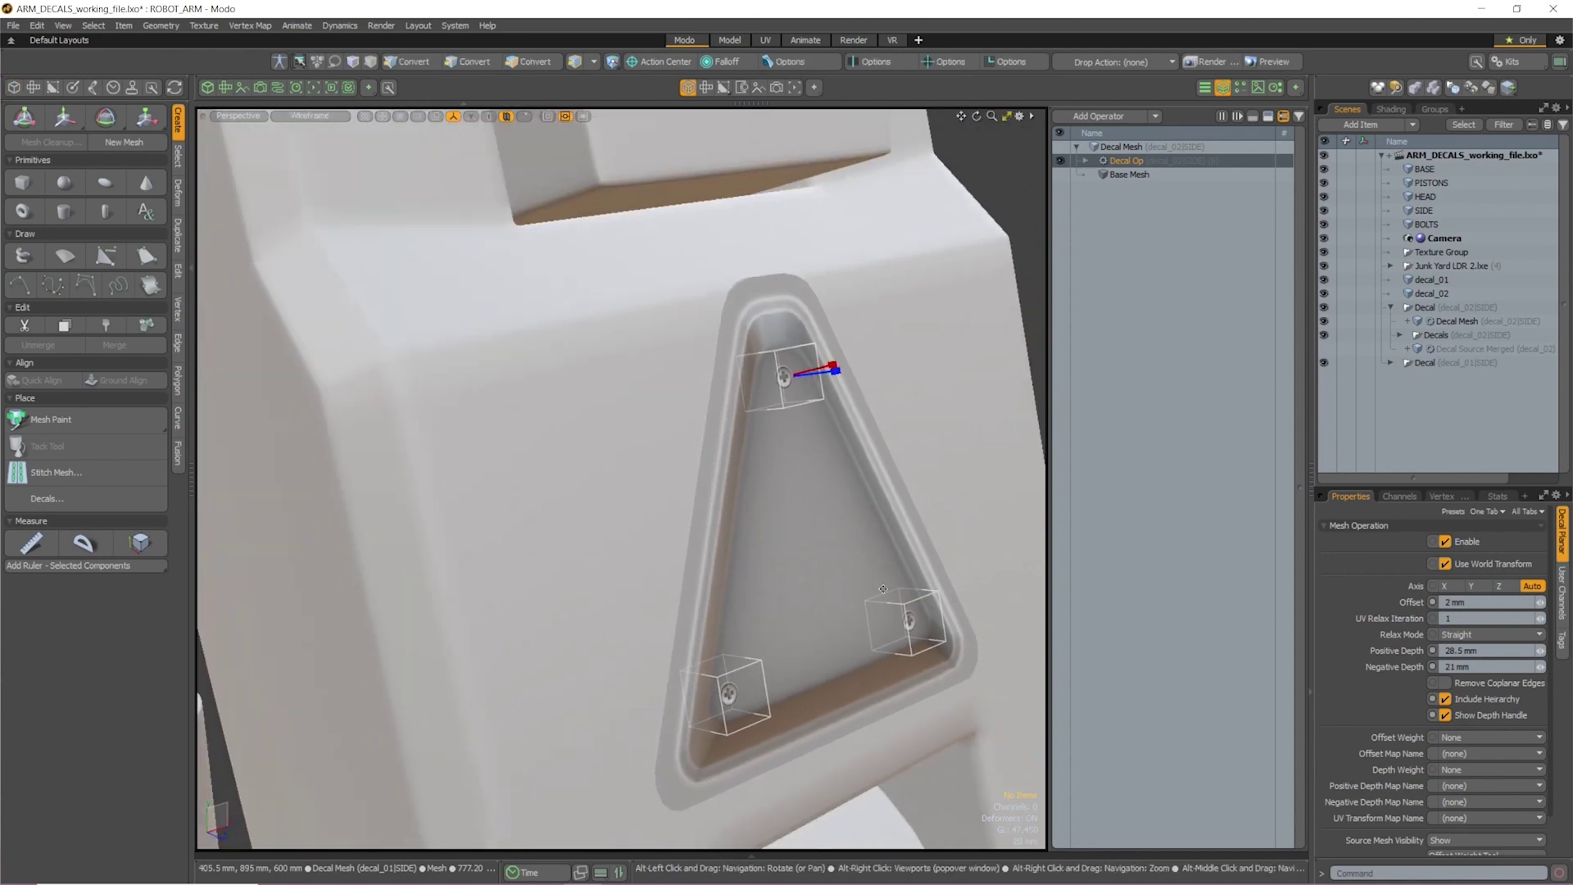
left_click_drag(884, 589, 856, 566, "alt+shift")
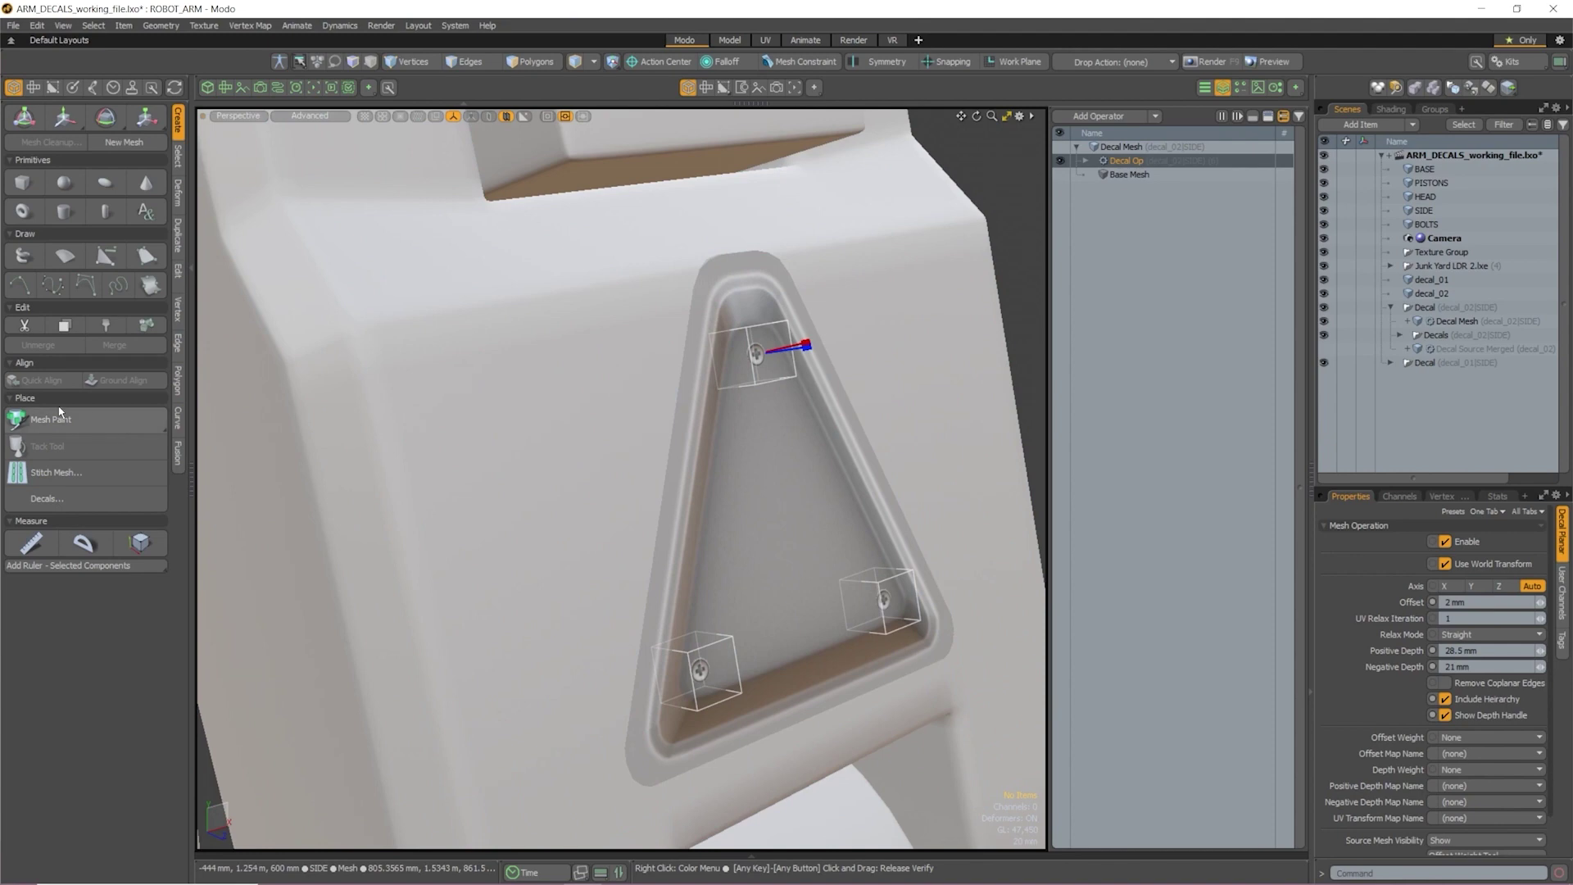
left_click(128, 426)
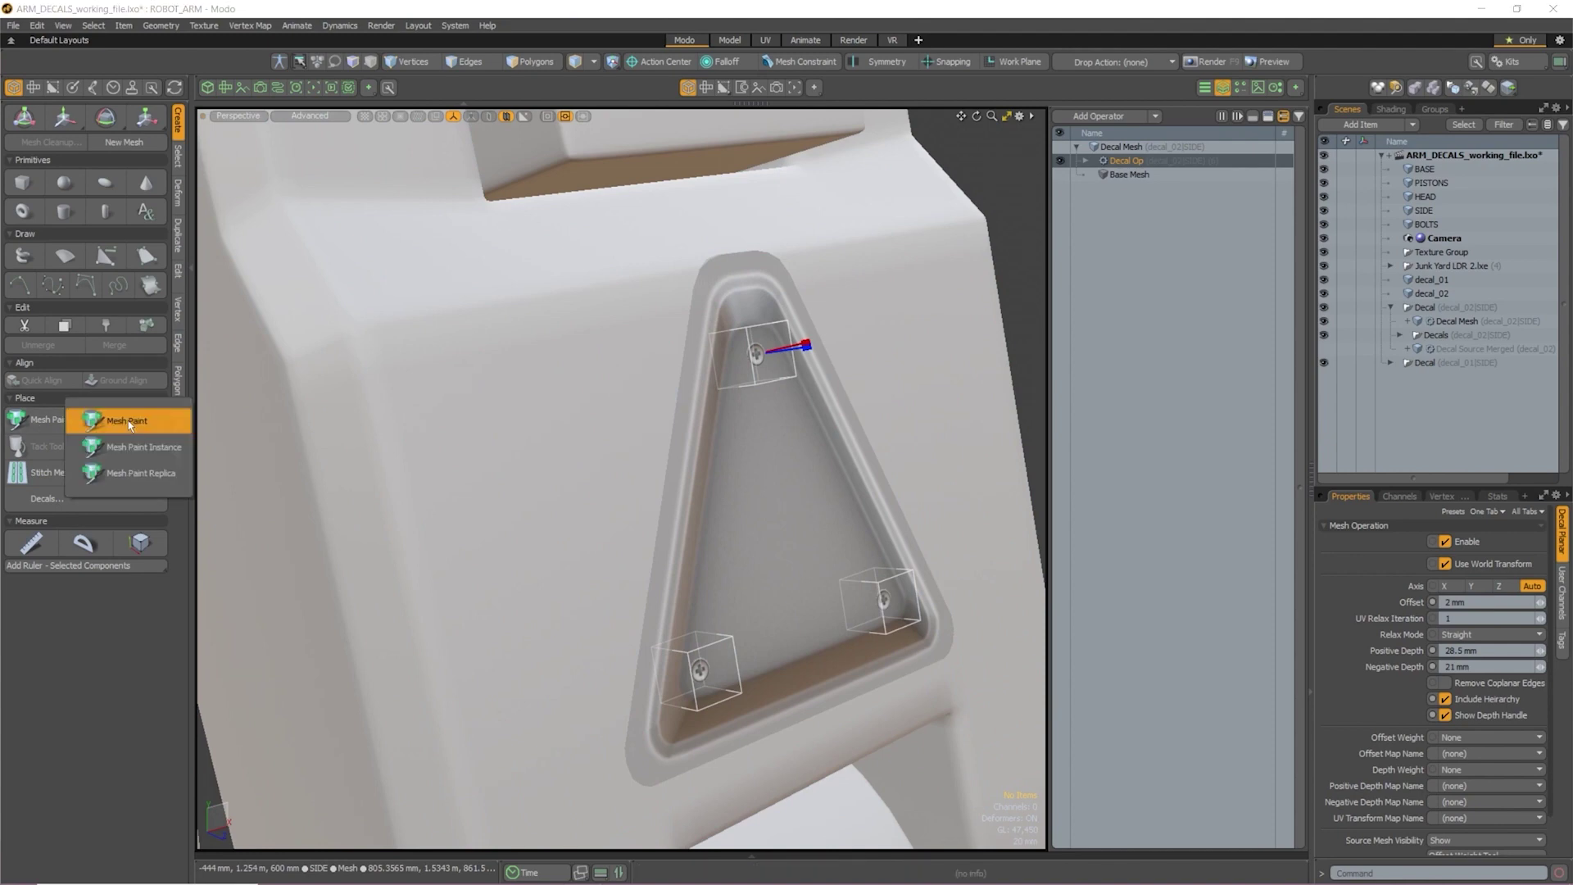
left_click(141, 473)
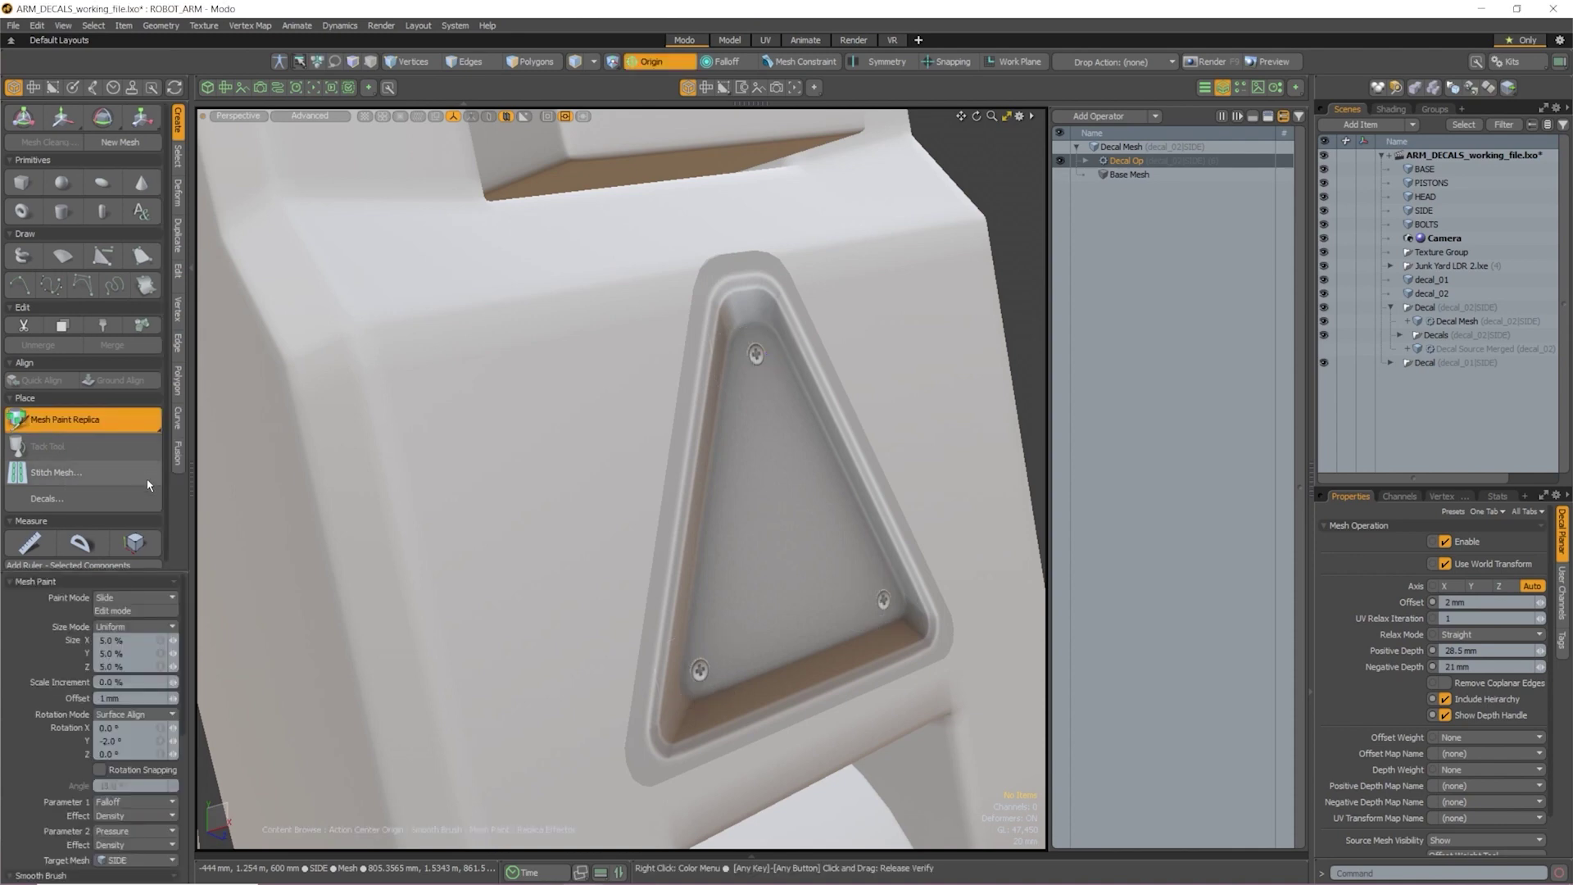
left_click_drag(602, 586, 593, 539, "alt")
scroll(142, 724, "down", 5)
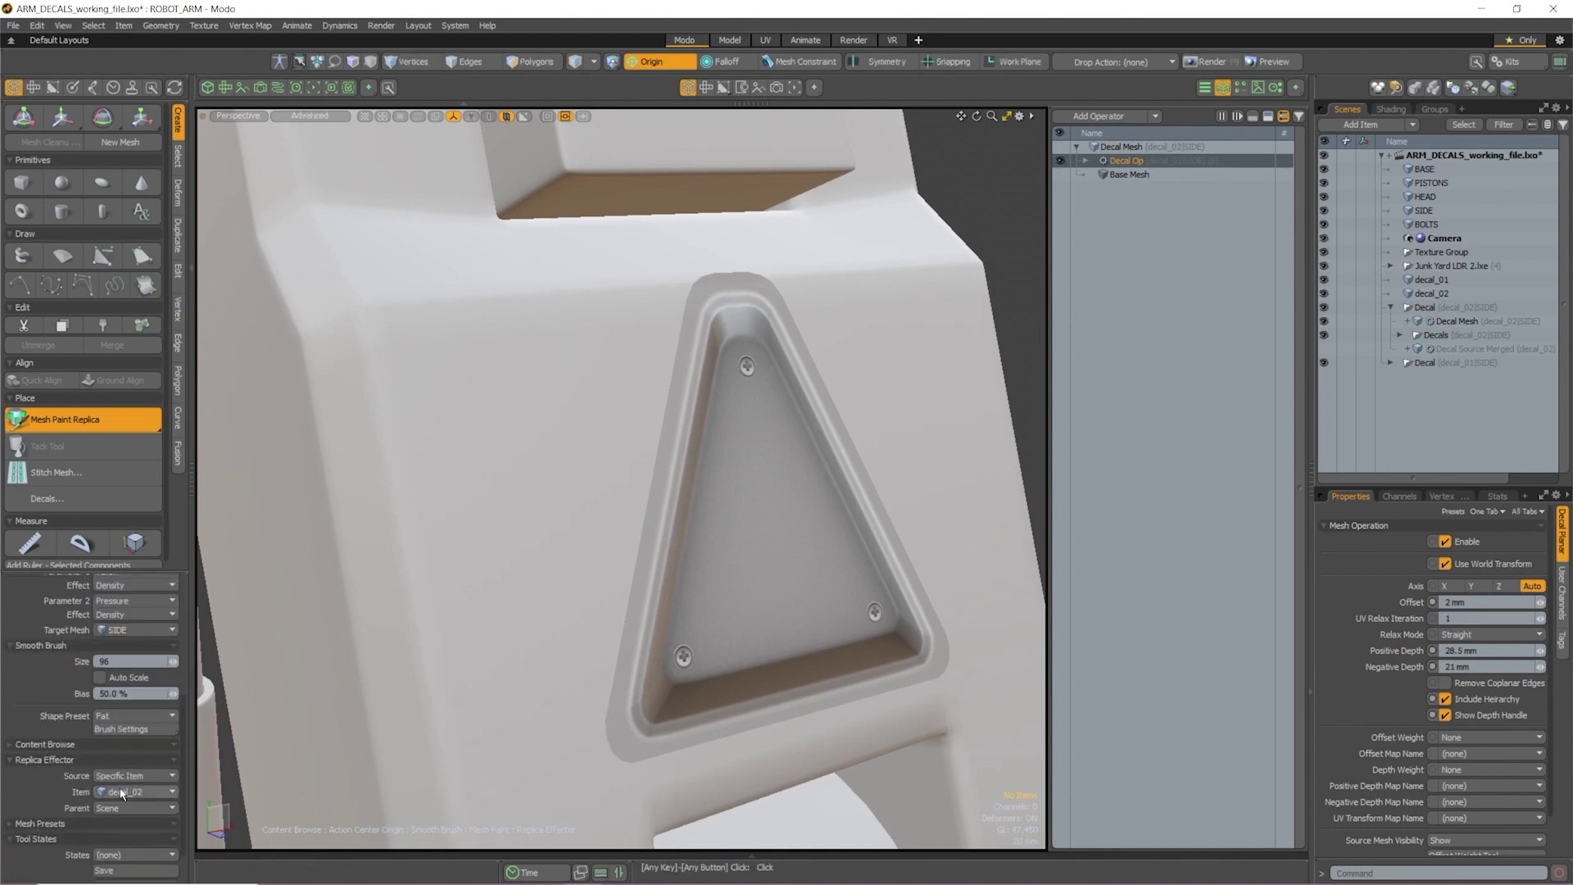
left_click(531, 440)
left_click(966, 561)
scroll(147, 598, "up", 5)
Switch Mesh Paint to Edit mode and move the two outer screws, one higher and the other lower beside the recess
left_click(114, 611)
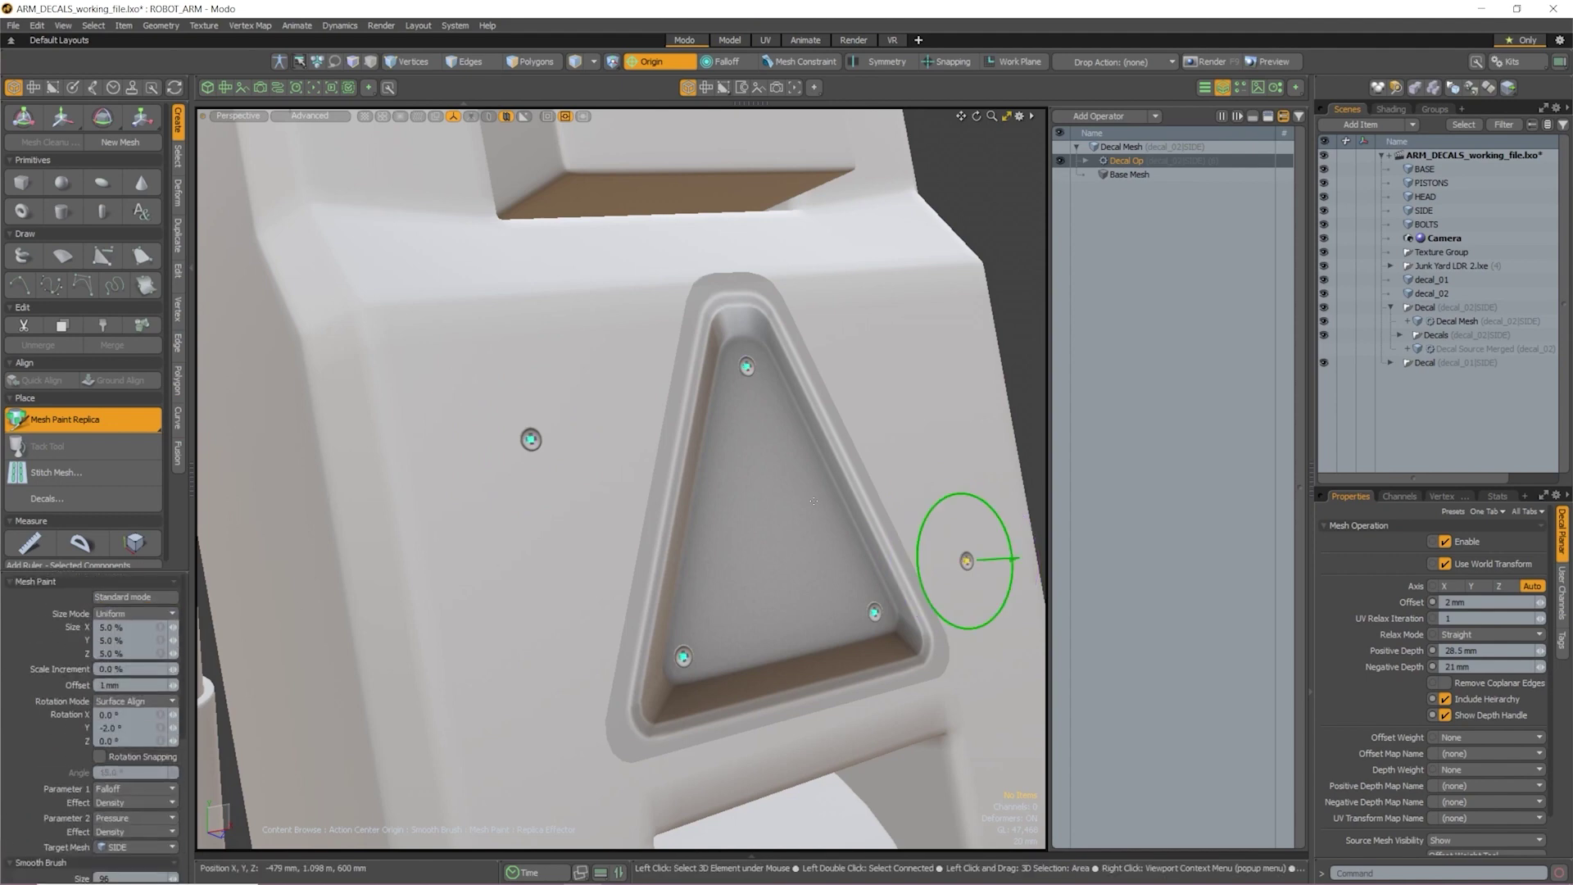
left_click_drag(966, 561, 971, 473)
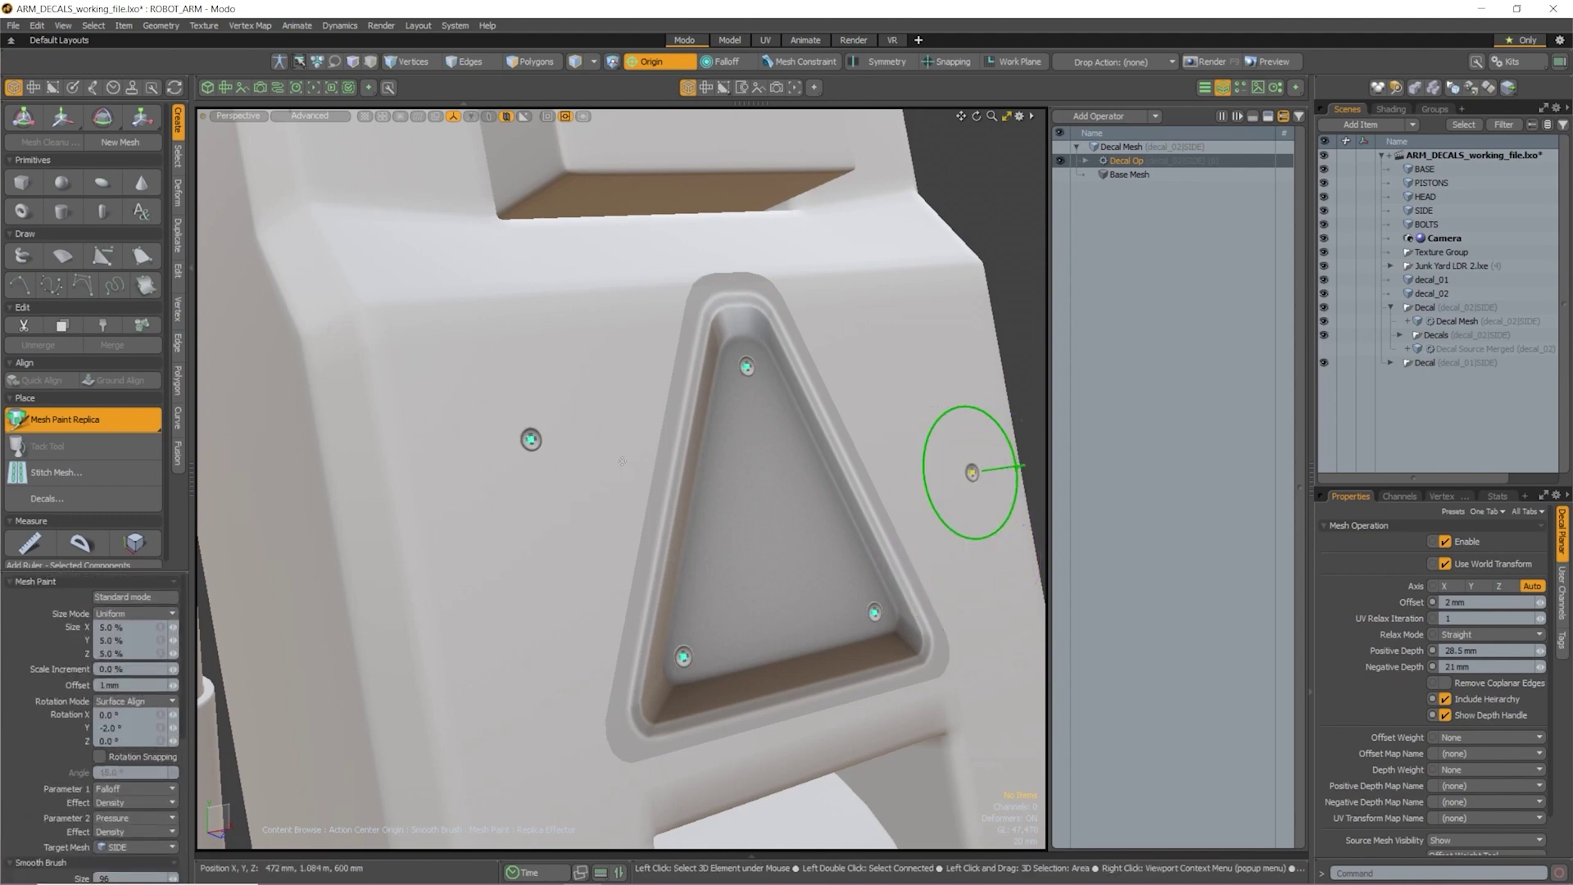
left_click(531, 440)
left_click_drag(531, 439, 486, 545)
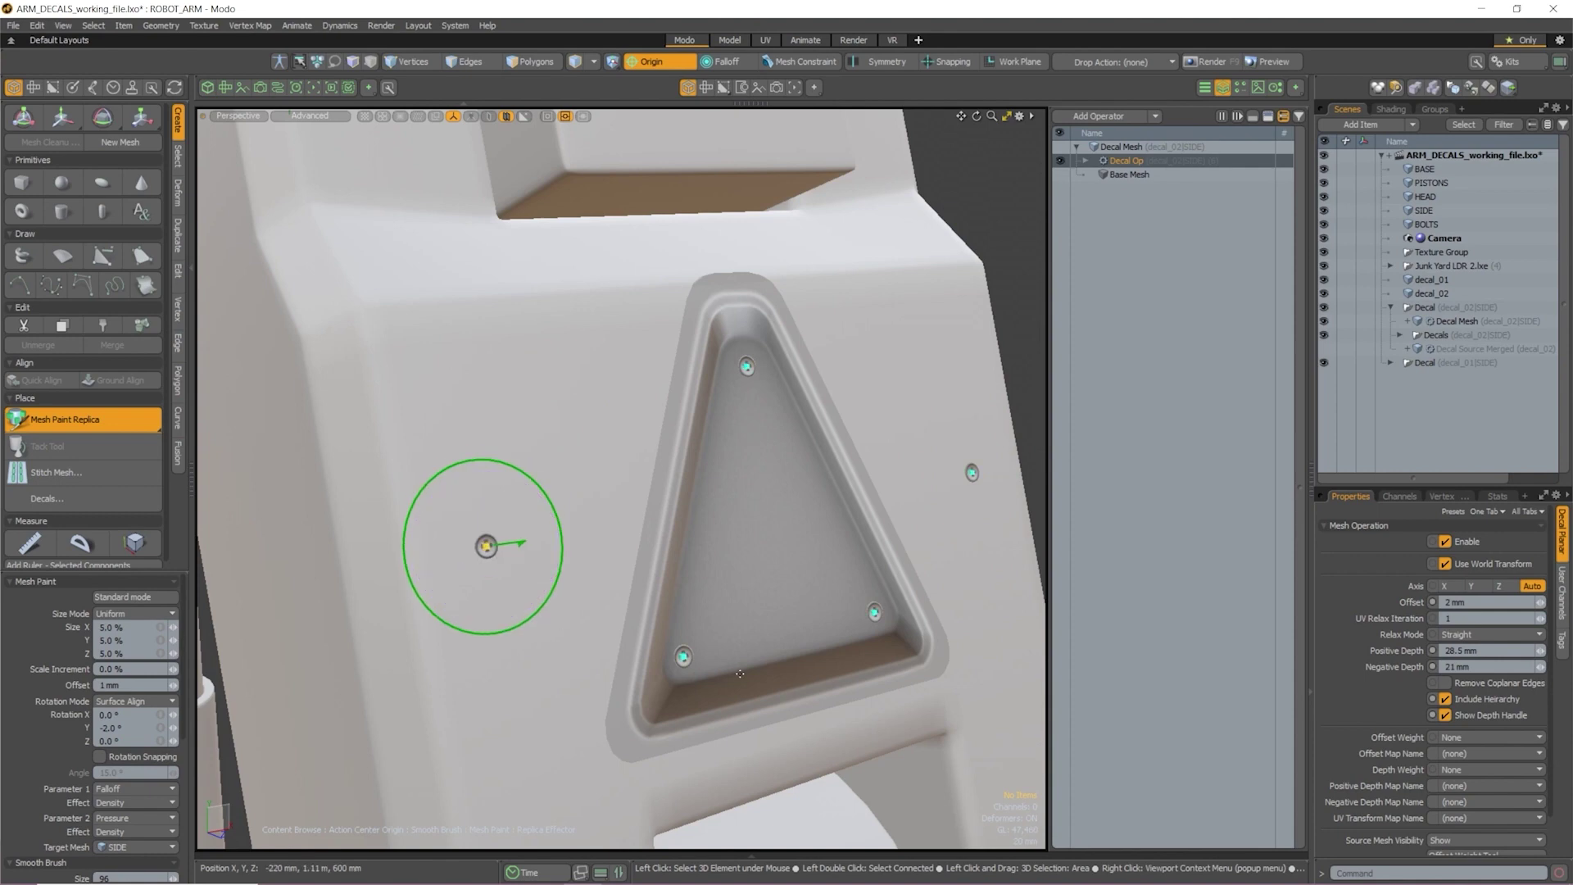